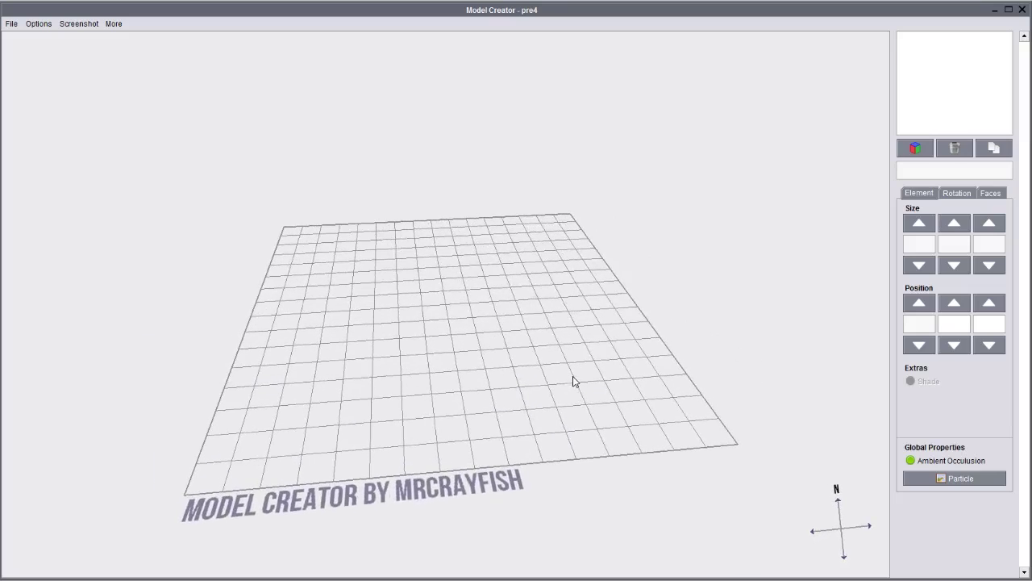
- Switch to the browser's bullet reference picture, move its window aside, enlarge and centre the picture to study it, and minimize the window
scroll(692, 406, "down", 8)
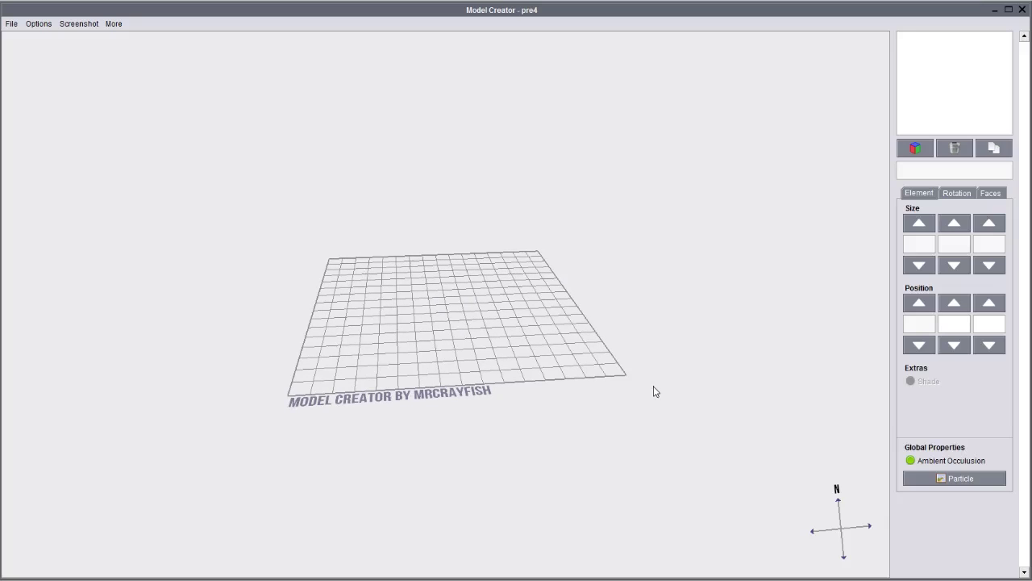
left_click_drag(469, 355, 438, 385)
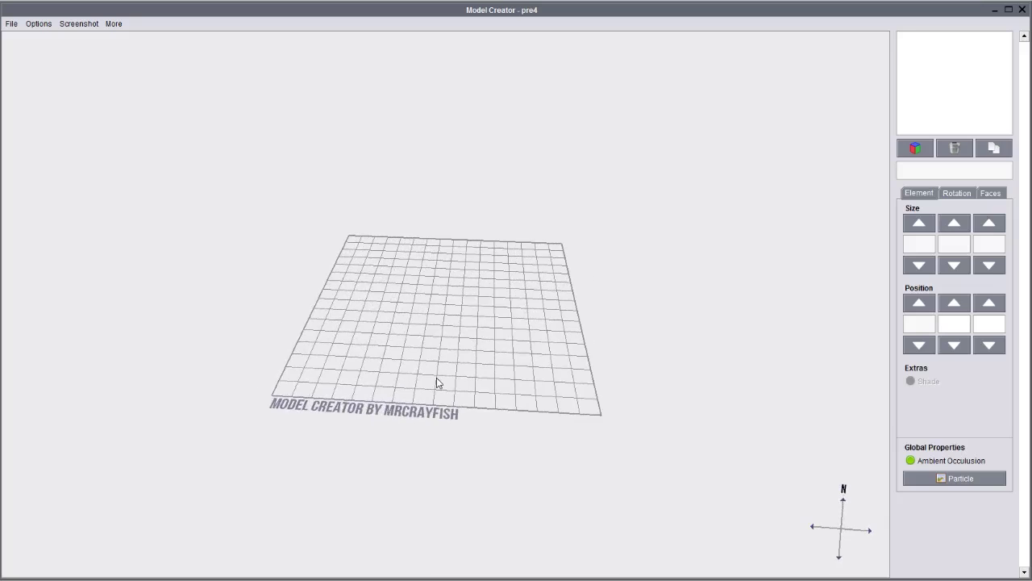
mouse_move(114, 579)
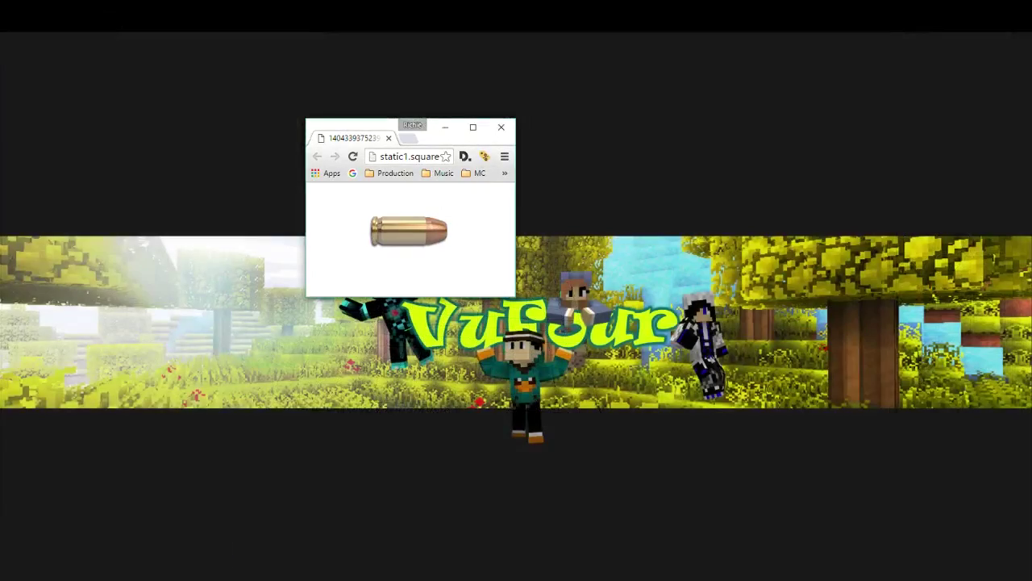
left_click(209, 567)
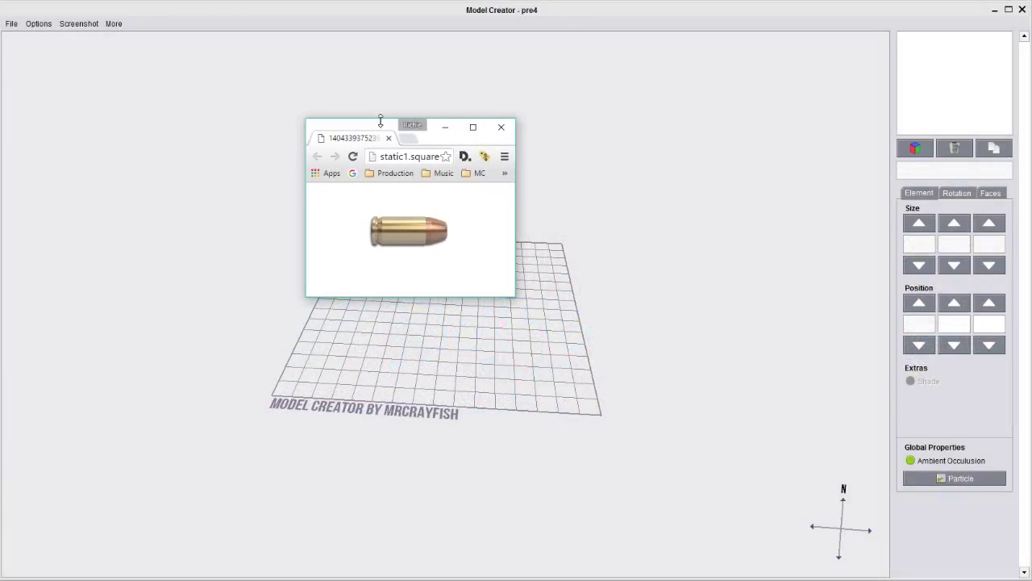
left_click_drag(382, 129, 75, 39)
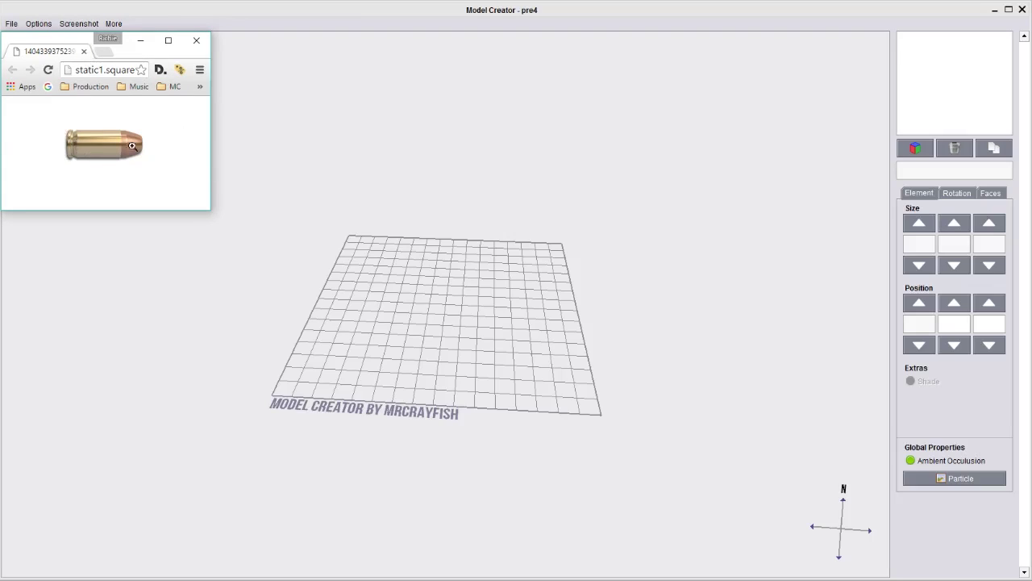
left_click(118, 141)
left_click_drag(153, 204, 139, 211)
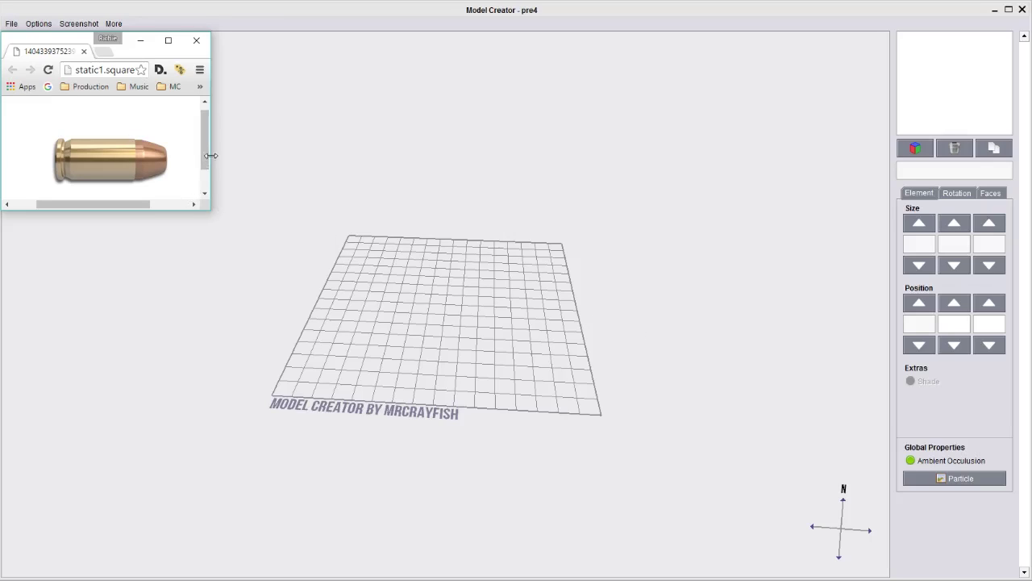
left_click_drag(207, 155, 206, 161)
left_click_drag(141, 206, 148, 206)
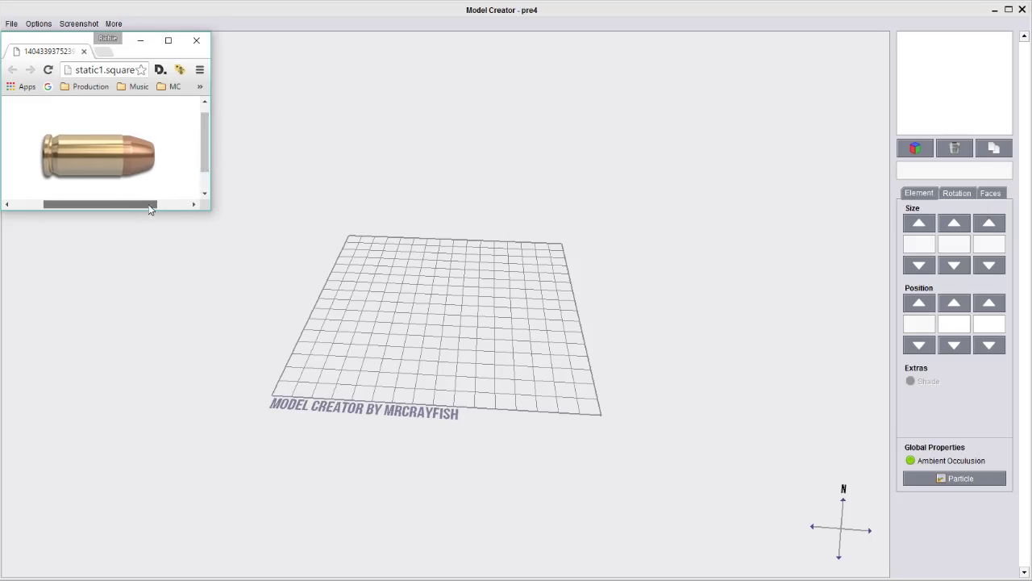
left_click_drag(205, 144, 206, 149)
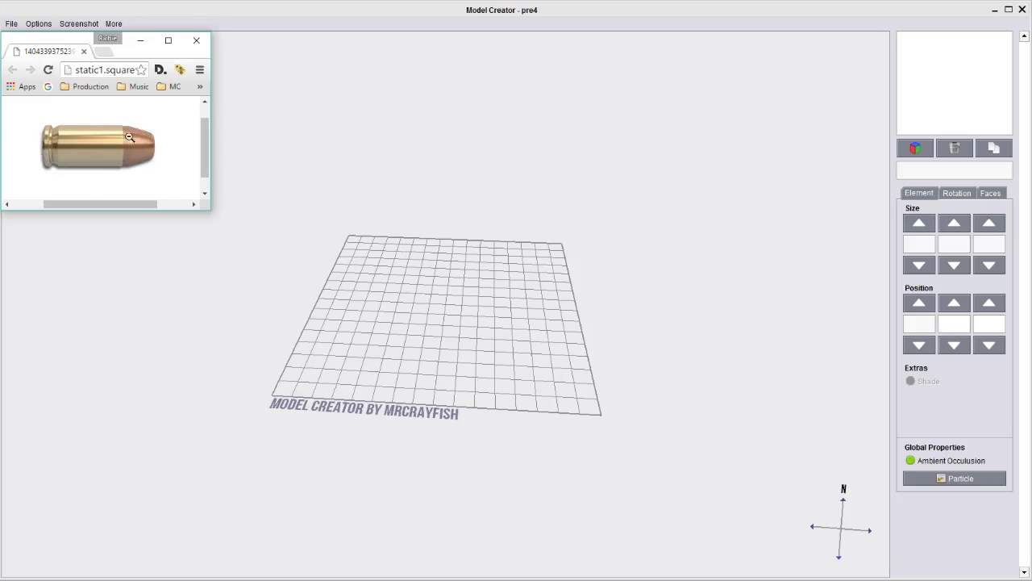
left_click(141, 44)
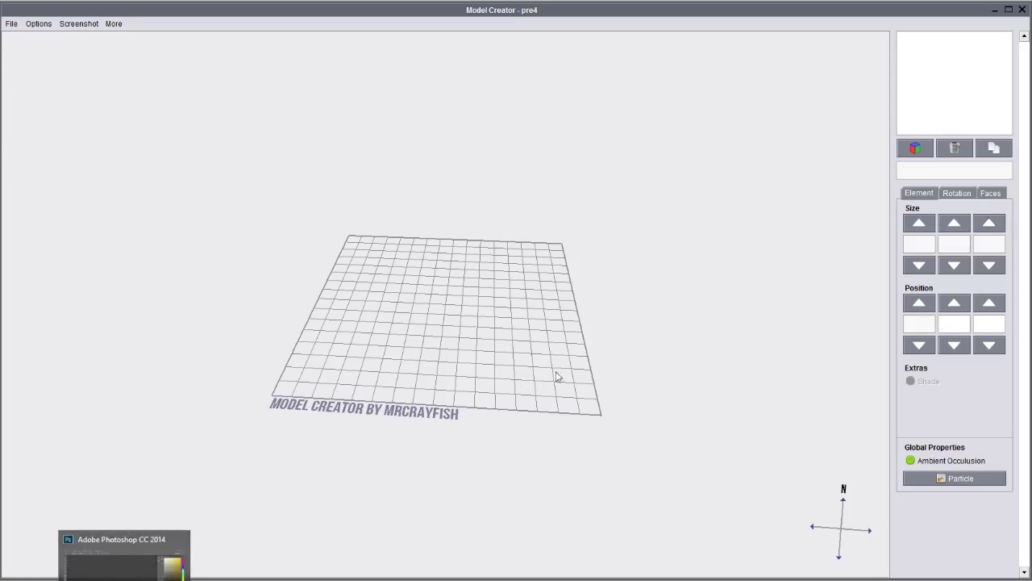
- Add a new cube to the model and rename it "Bullet Side Left"
mouse_move(630, 395)
left_mouse_down()
mouse_move(408, 411)
mouse_move(638, 408)
left_mouse_up()
left_click_drag(509, 238, 563, 284)
left_click(920, 147)
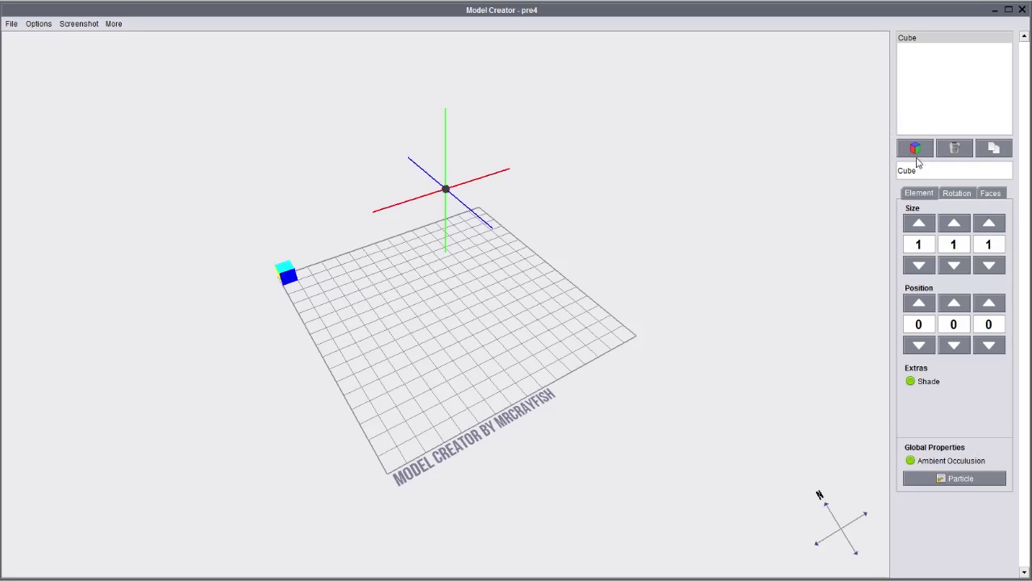
left_click_drag(942, 172, 805, 170)
type("PO")
key("Return")
left_click_drag(797, 172, 673, 295)
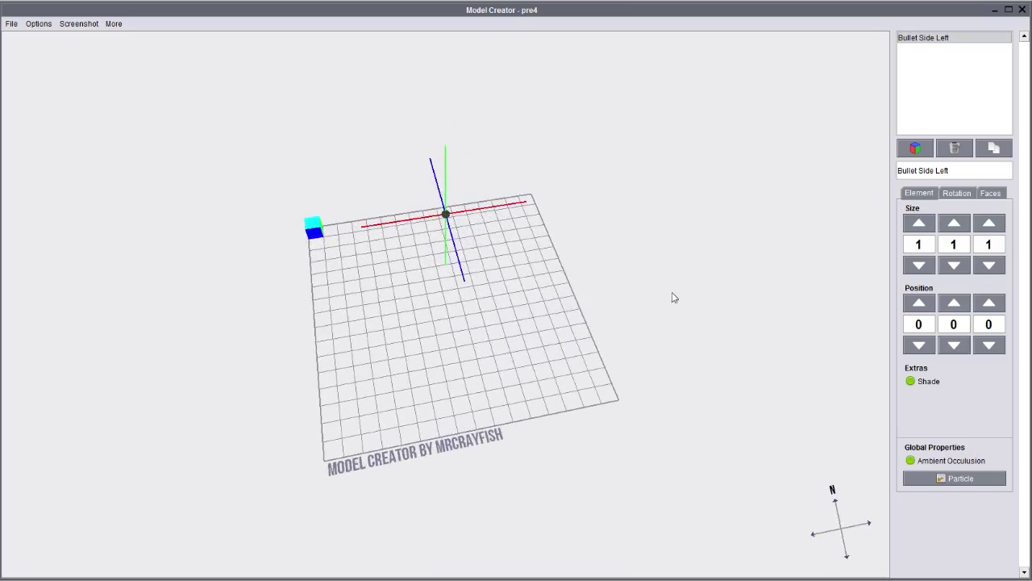
- Try resizing the Bullet Side Left cube along its first two axes and return its size to 1 × 1 × 1
left_click(926, 224)
left_click(926, 225)
left_click(928, 225)
left_click(924, 268)
left_click(925, 269)
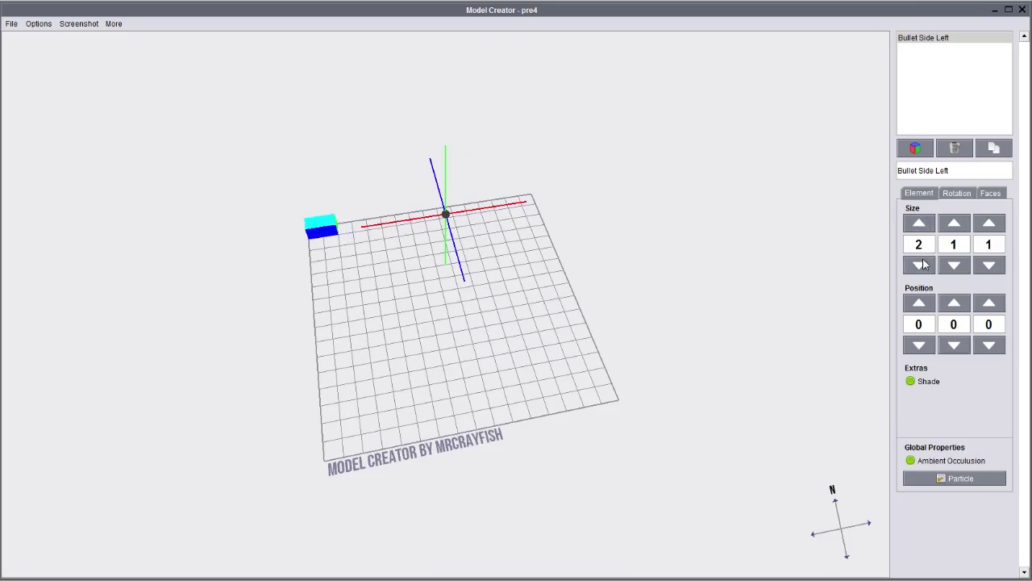
left_click(925, 270)
left_click(964, 230)
left_click(963, 231)
left_click(965, 273)
left_click(966, 272)
right_click_drag(375, 306, 532, 222, "ctrl")
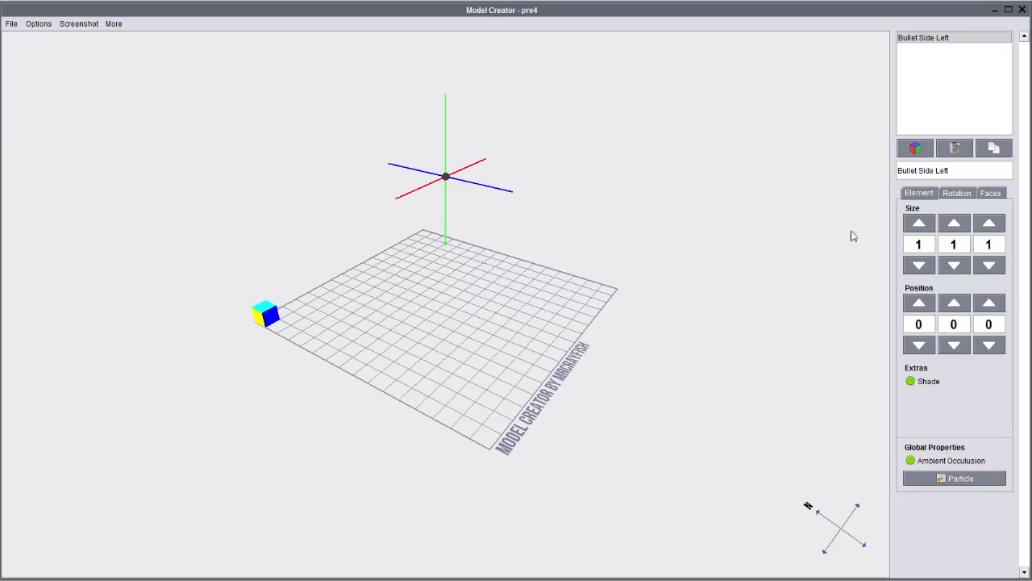
- Try moving the Bullet Side Left cube along its first two axes and return its position to 0, 0, 0
left_click(918, 301)
left_click(919, 302)
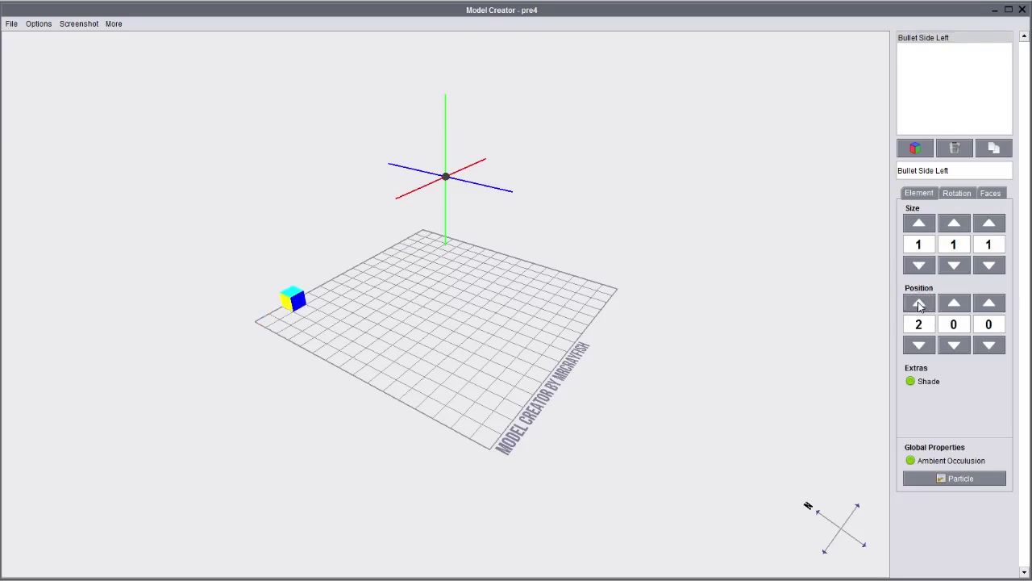
left_click(918, 302)
left_click(918, 302)
left_click(956, 304)
left_click(957, 304)
left_click(956, 345)
left_click(957, 345)
left_click(919, 345)
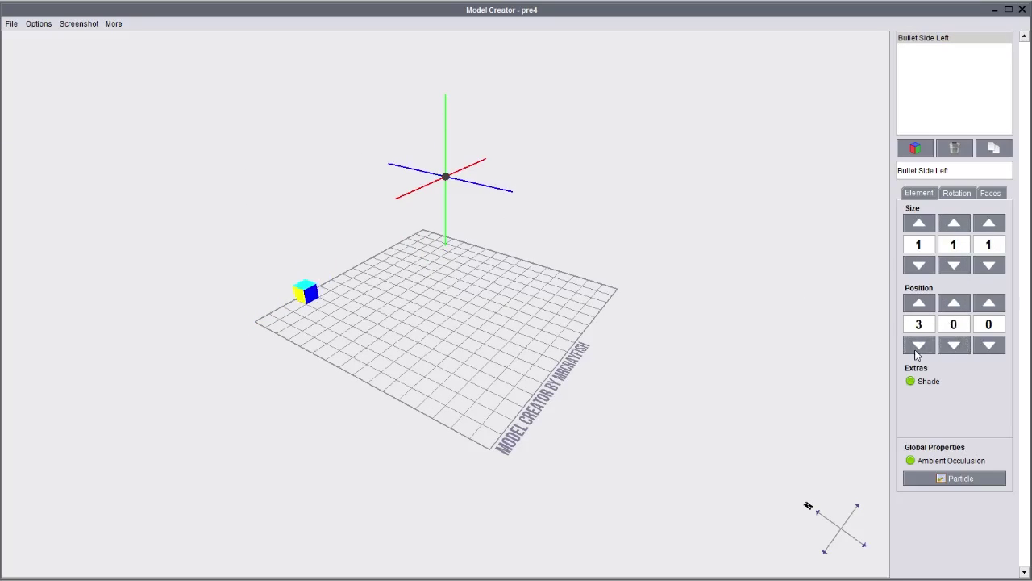
left_click(919, 345)
left_click(920, 345)
left_click(919, 345)
left_click_drag(486, 360, 595, 277)
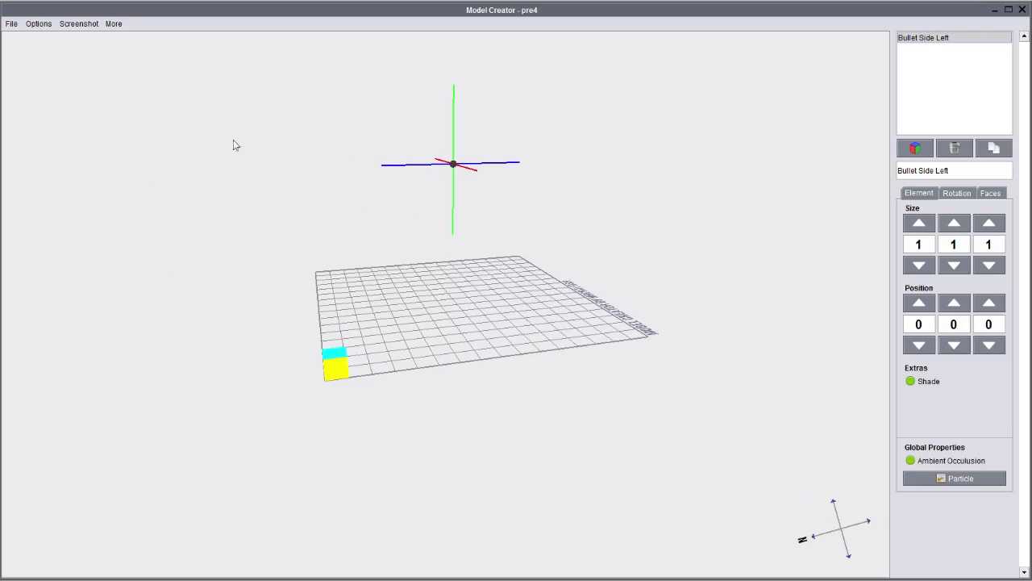
left_click_drag(533, 256, 336, 311)
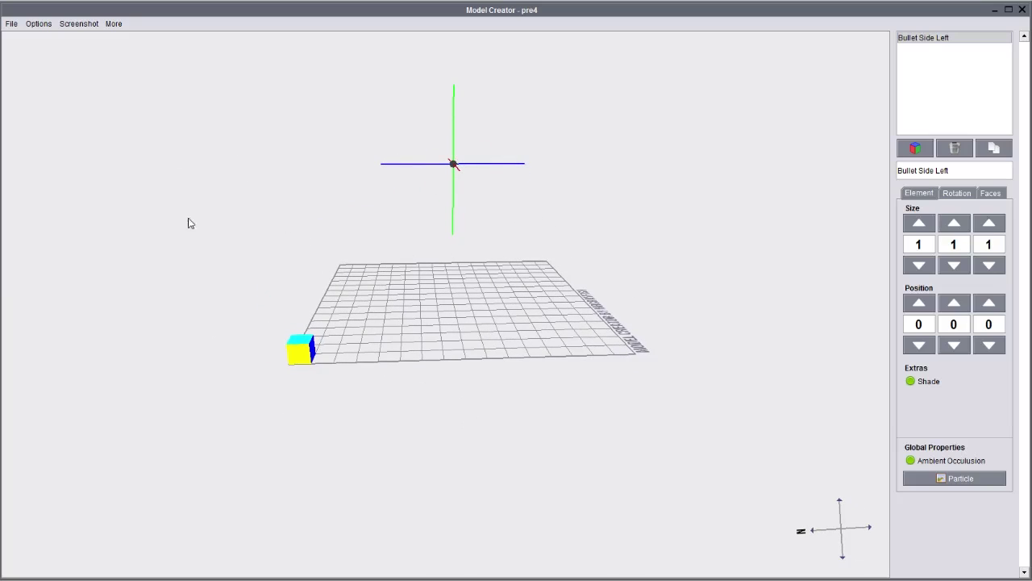
left_click_drag(433, 268, 408, 323)
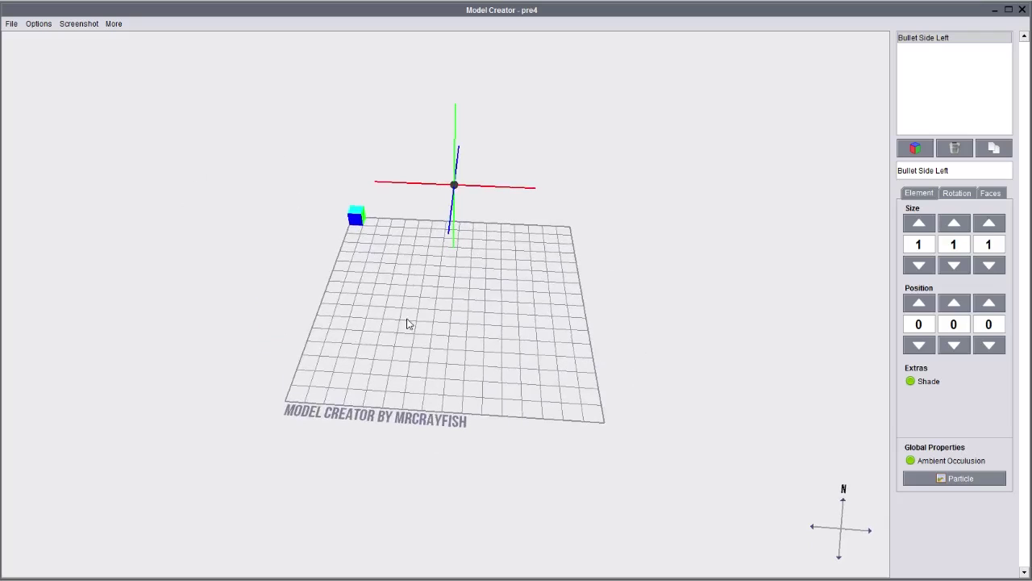
- Switch to Photoshop and create a 16 × 16 pixel document with a transparent background, named "goldtext"
left_click(339, 542)
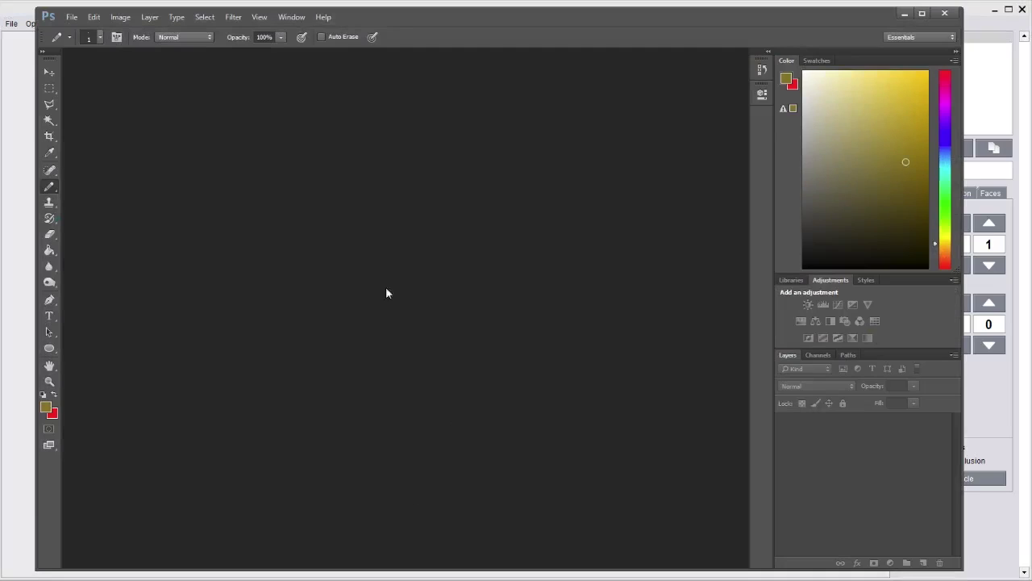
left_click_drag(684, 24, 675, 22)
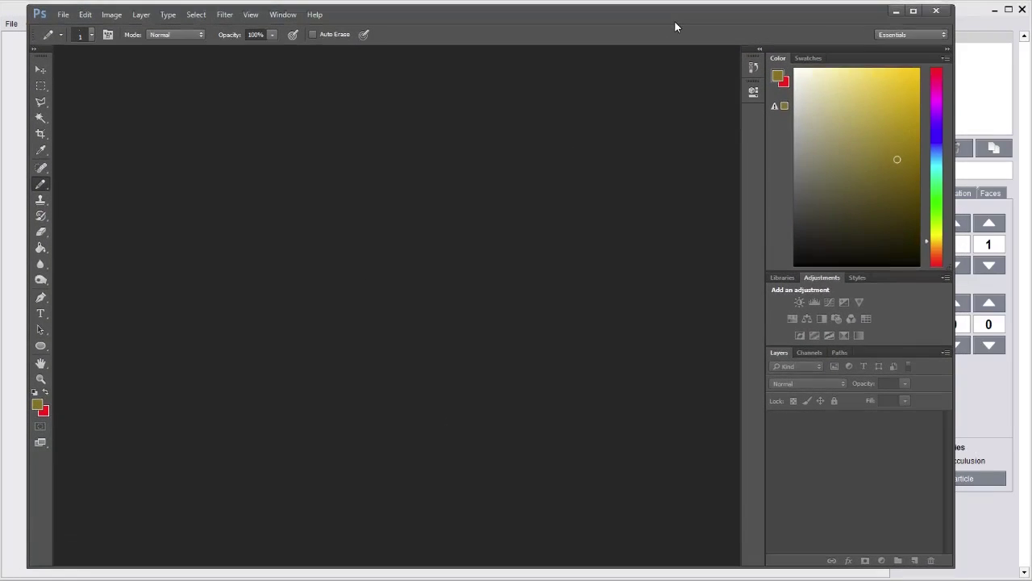
left_click(63, 13)
left_click(95, 29)
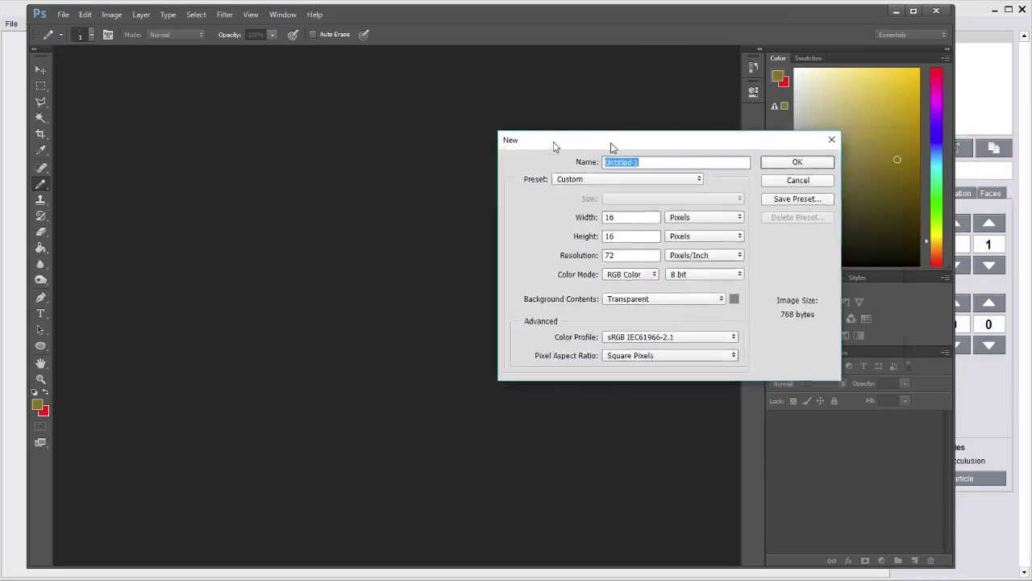
left_click_drag(611, 145, 218, 146)
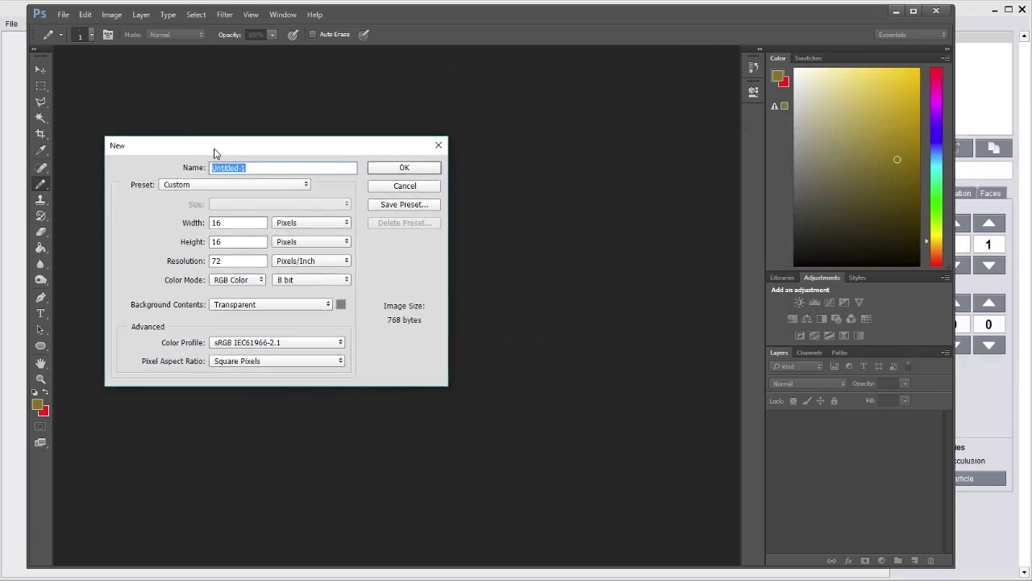
left_click(242, 221)
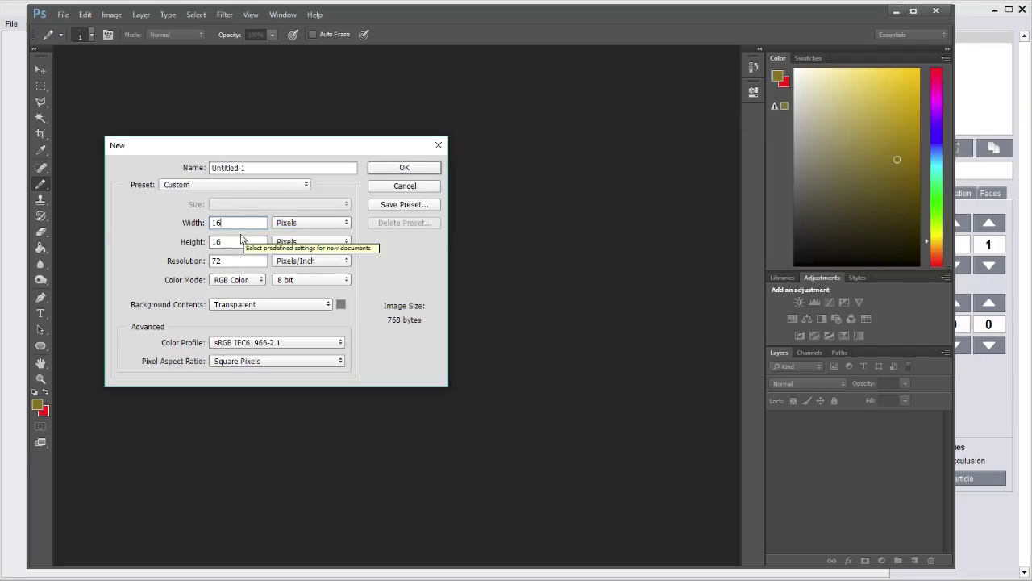
left_click(235, 240)
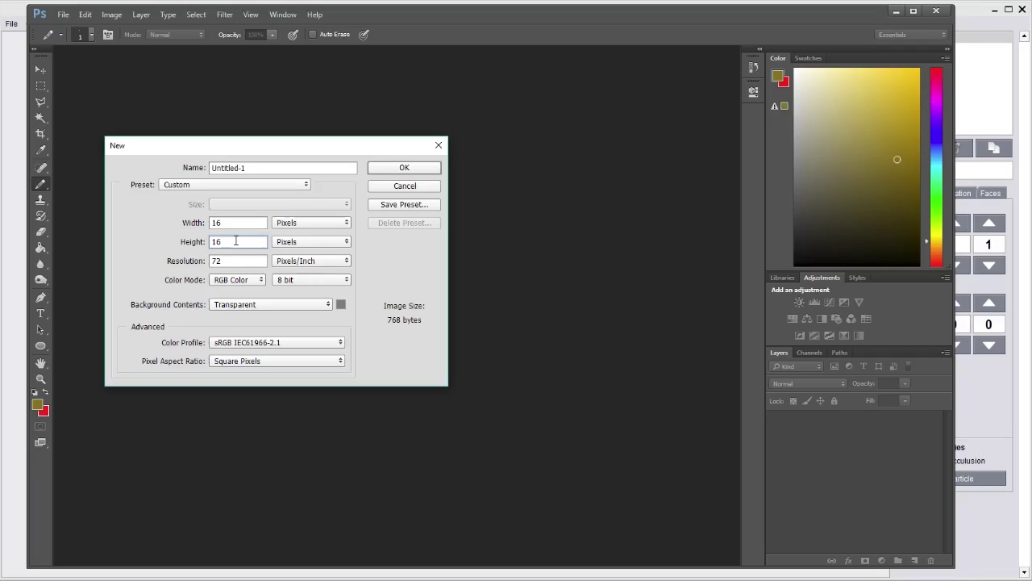
left_click_drag(265, 169, 110, 158)
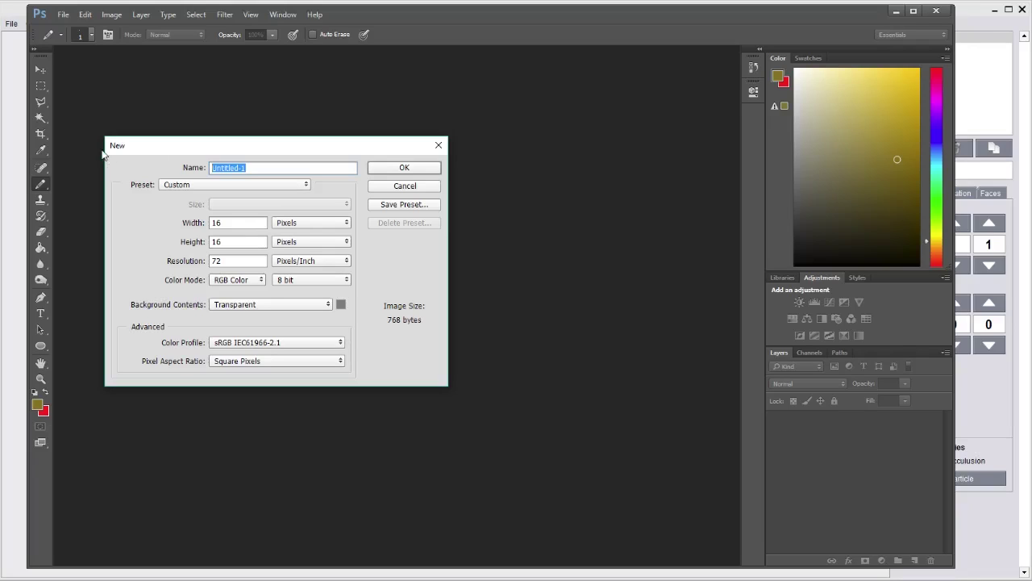
type("golds")
key("Return")
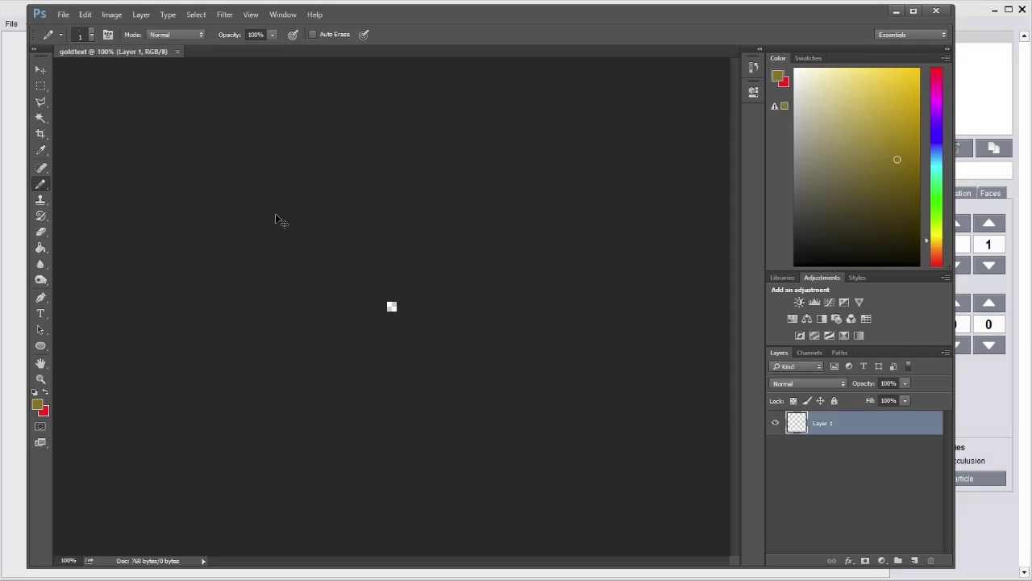
- Fill the whole canvas with a bright golden yellow using the Paint Bucket
key("ctrl+0")
left_click(40, 71)
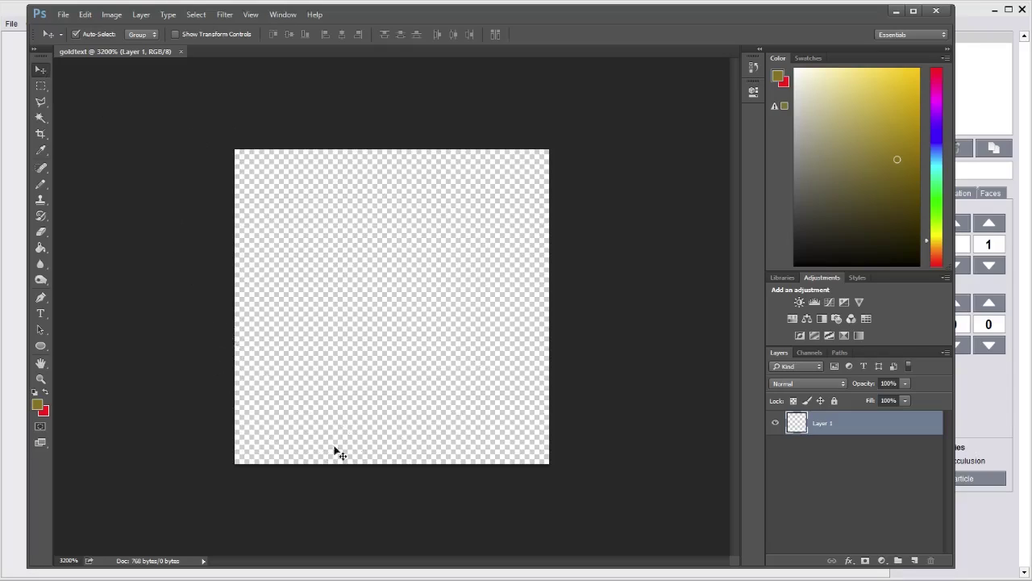
left_click(913, 71)
left_click_drag(942, 243, 940, 244)
key("g")
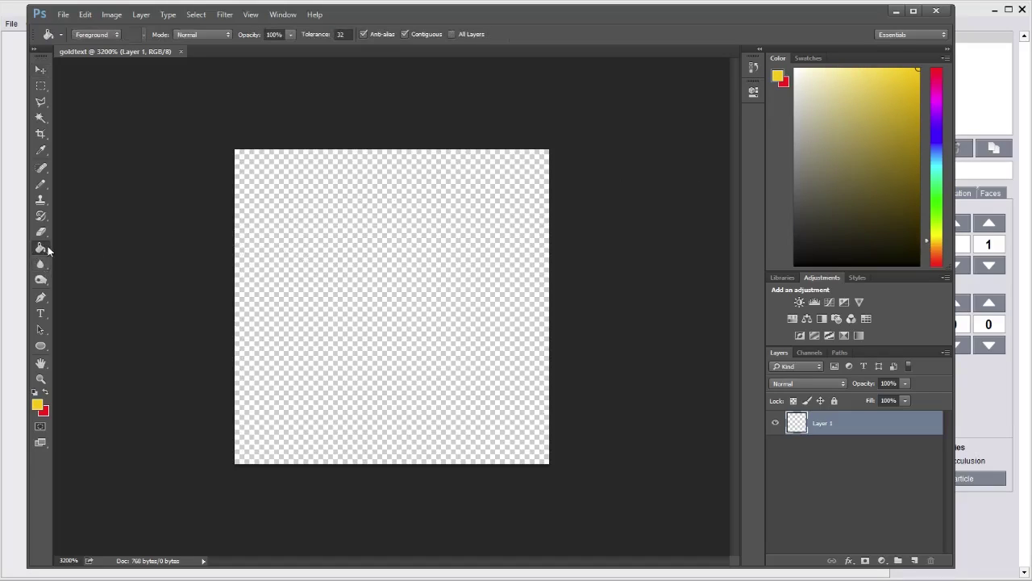
left_click(375, 254)
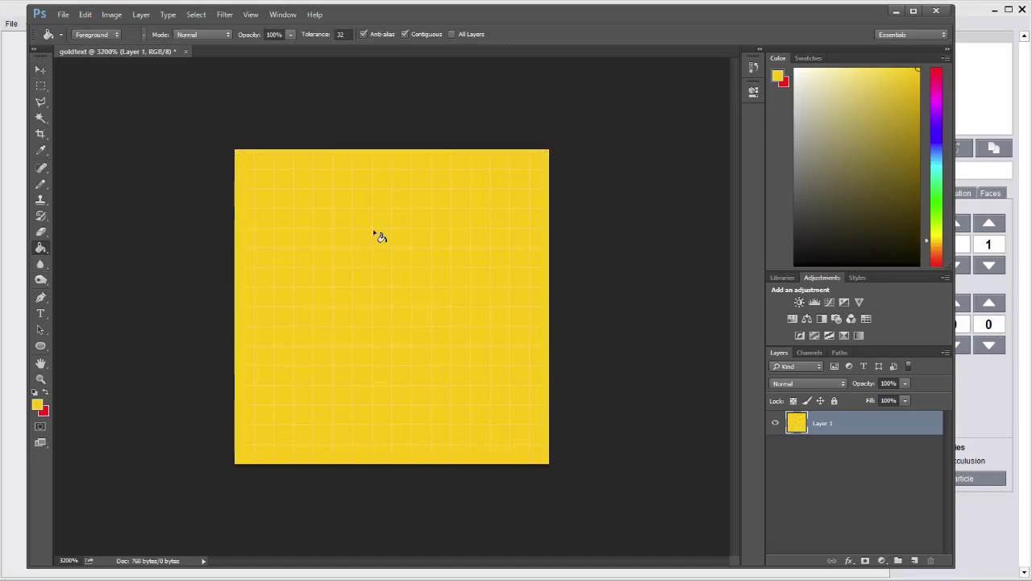
- Enable an Inner Glow effect in the blending options of the yellow Layer 1
left_click(42, 71)
right_click(524, 325)
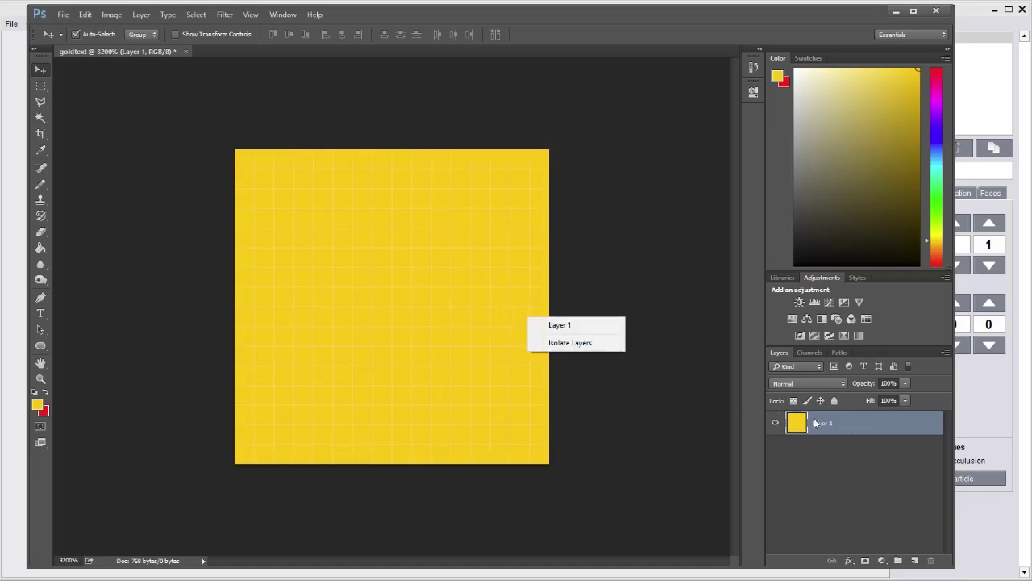
right_click(877, 427)
left_click(924, 155)
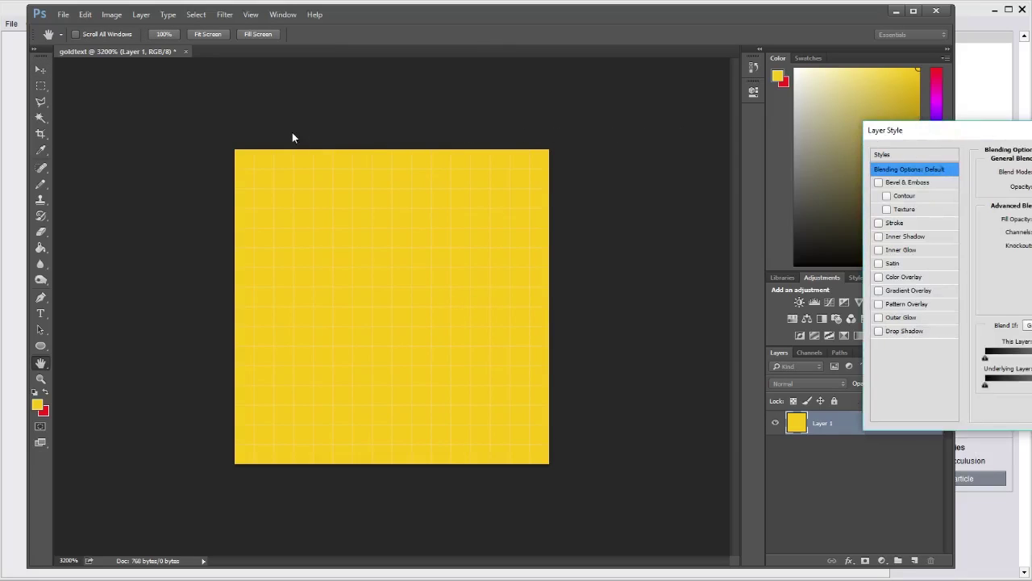
left_click_drag(538, 133, 787, 62)
left_click(498, 177)
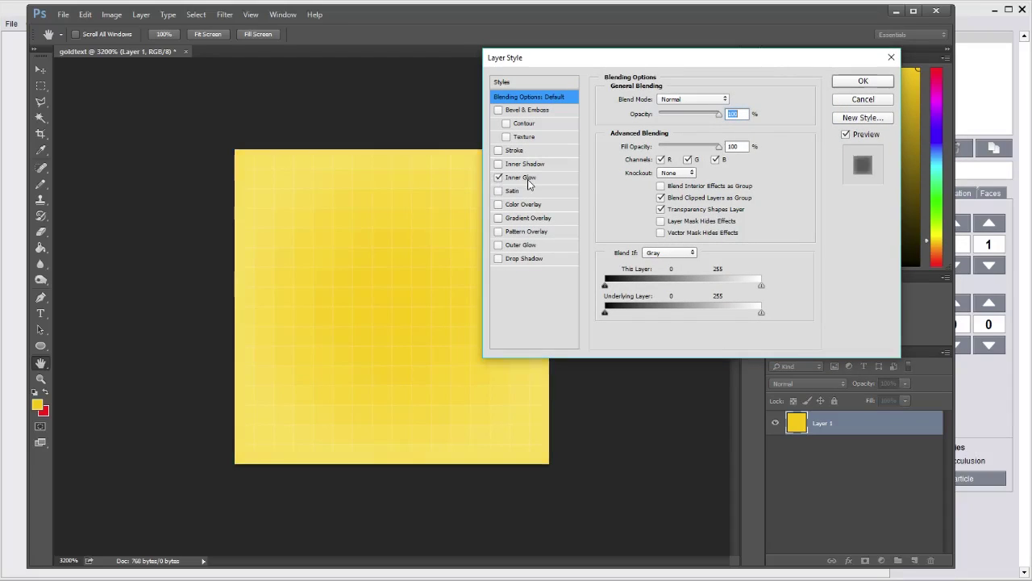
- Set Layer 1's Inner Glow to 40% opacity, 0 px size and Normal blend mode
left_click(529, 181)
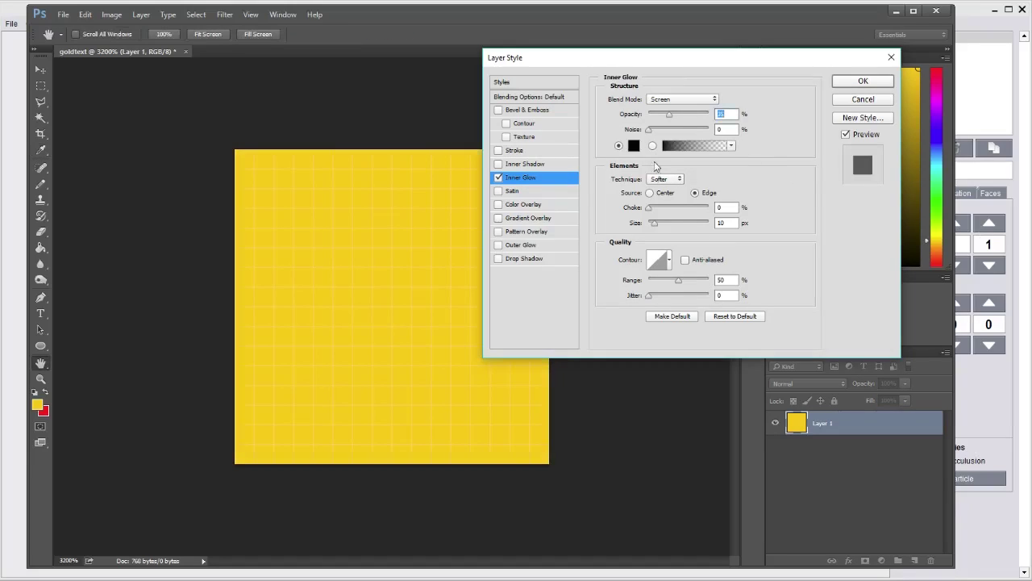
mouse_move(671, 119)
left_mouse_down()
mouse_move(684, 120)
mouse_move(673, 120)
left_mouse_up()
mouse_move(656, 223)
left_mouse_down()
mouse_move(715, 225)
mouse_move(648, 209)
left_mouse_up()
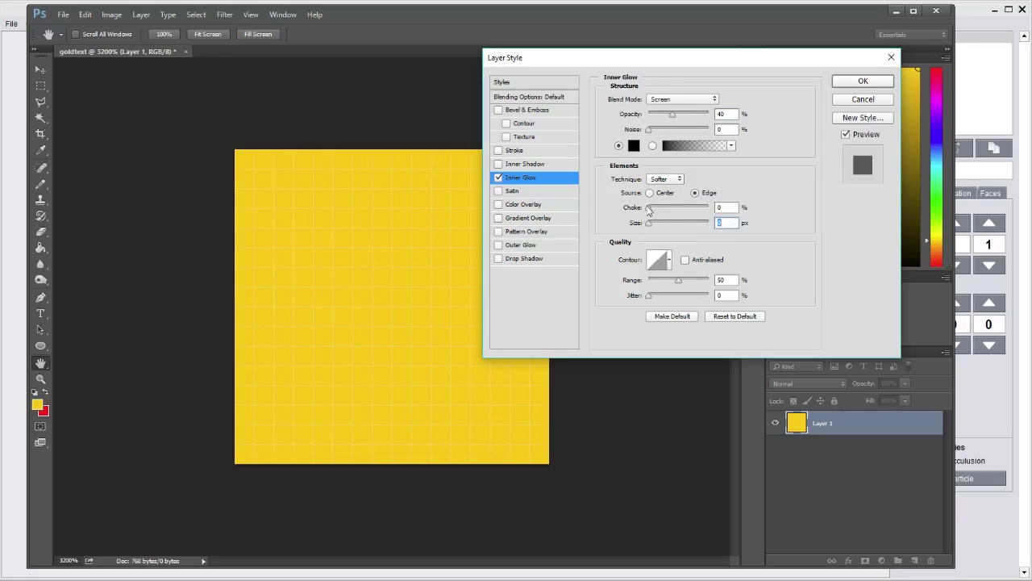
left_click(690, 99)
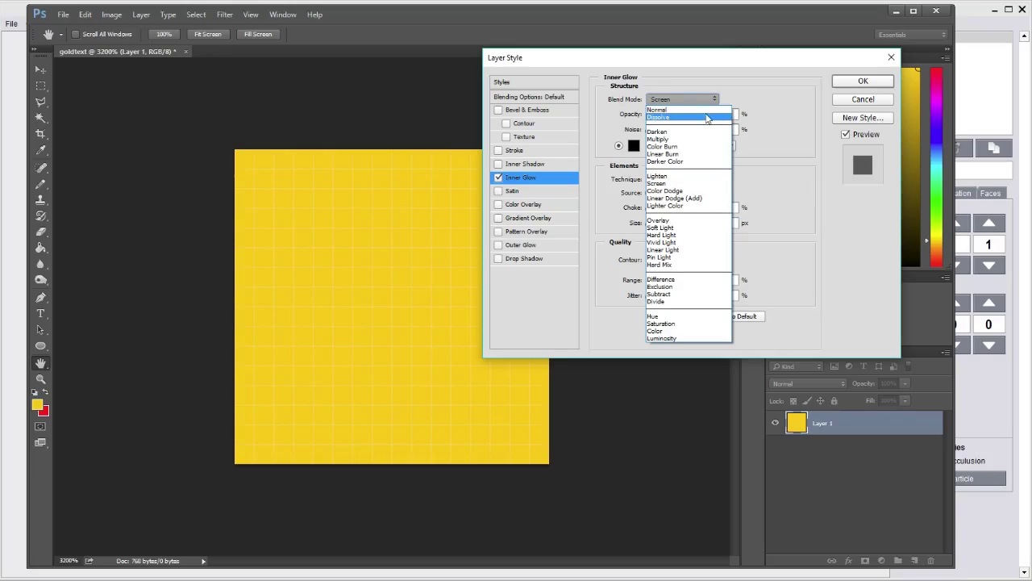
left_click(708, 111)
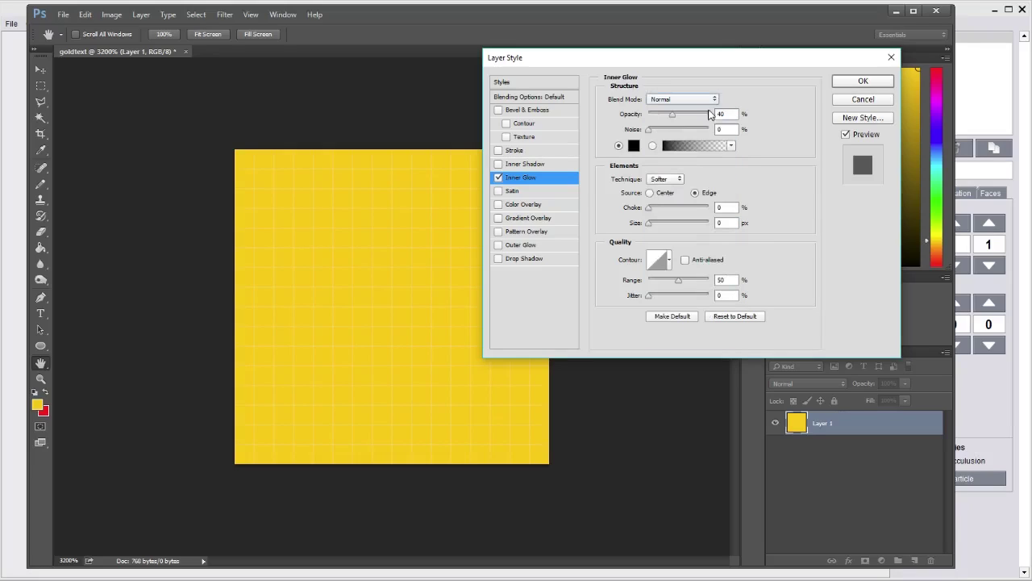
- Set the black Inner Glow to 7 px size and about 38% opacity, and apply the layer style
left_click_drag(674, 115, 757, 116)
left_click(665, 183)
left_click(665, 195)
mouse_move(650, 225)
left_mouse_down()
mouse_move(670, 226)
mouse_move(654, 225)
left_mouse_up()
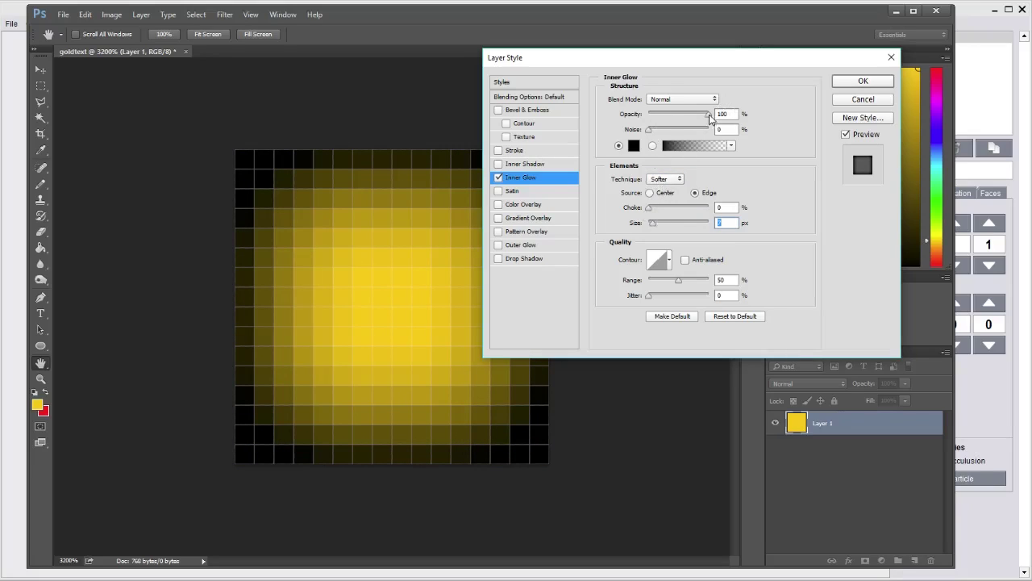
left_click_drag(710, 116, 679, 116)
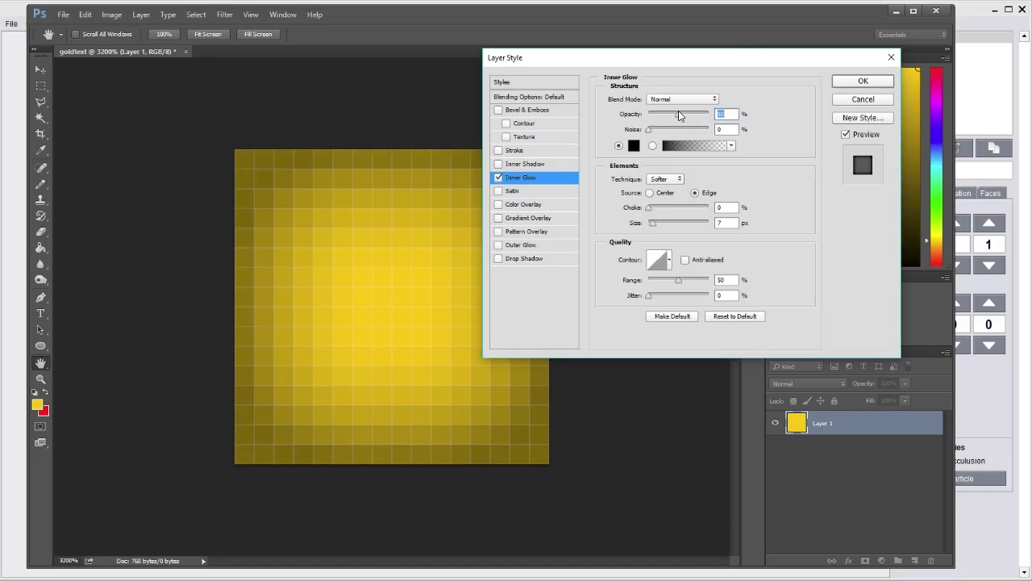
left_click_drag(628, 55, 670, 58)
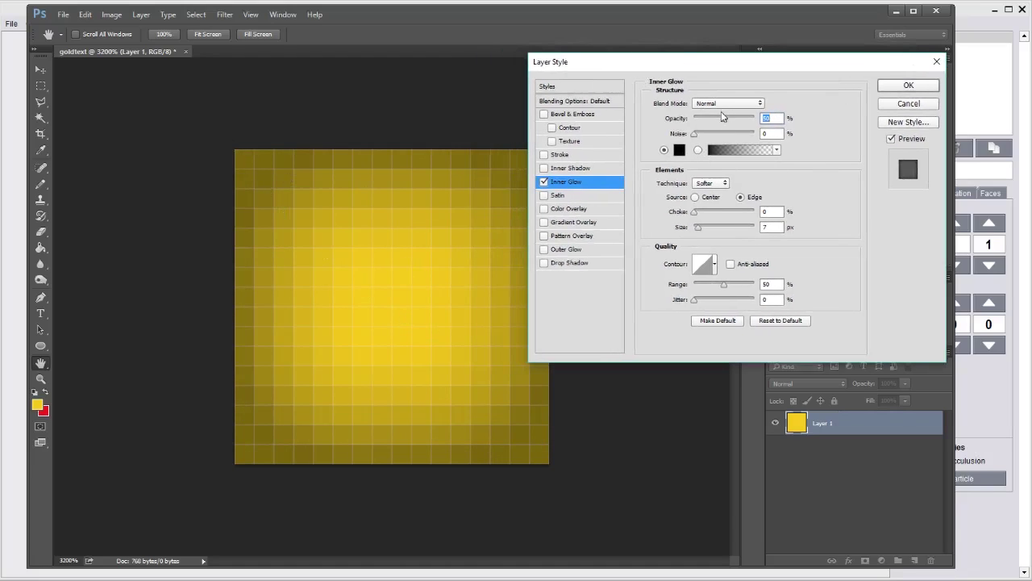
left_click_drag(722, 117, 716, 118)
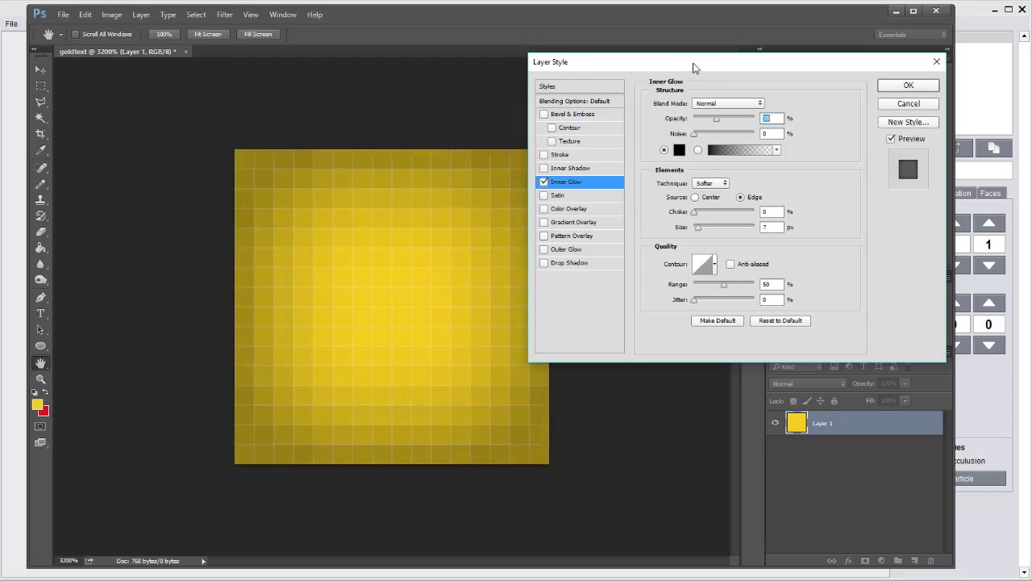
left_click_drag(694, 68, 700, 131)
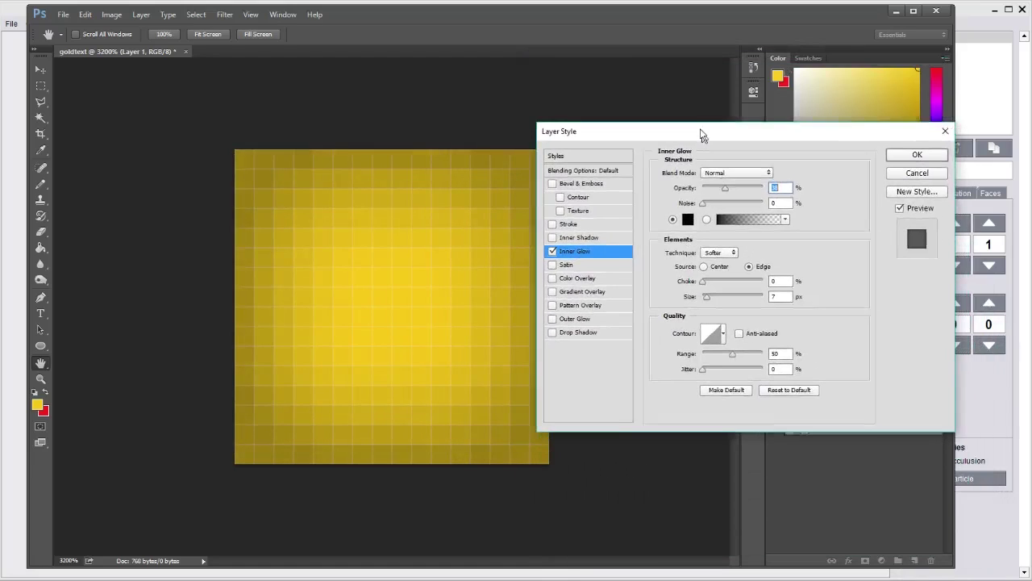
left_click(890, 150)
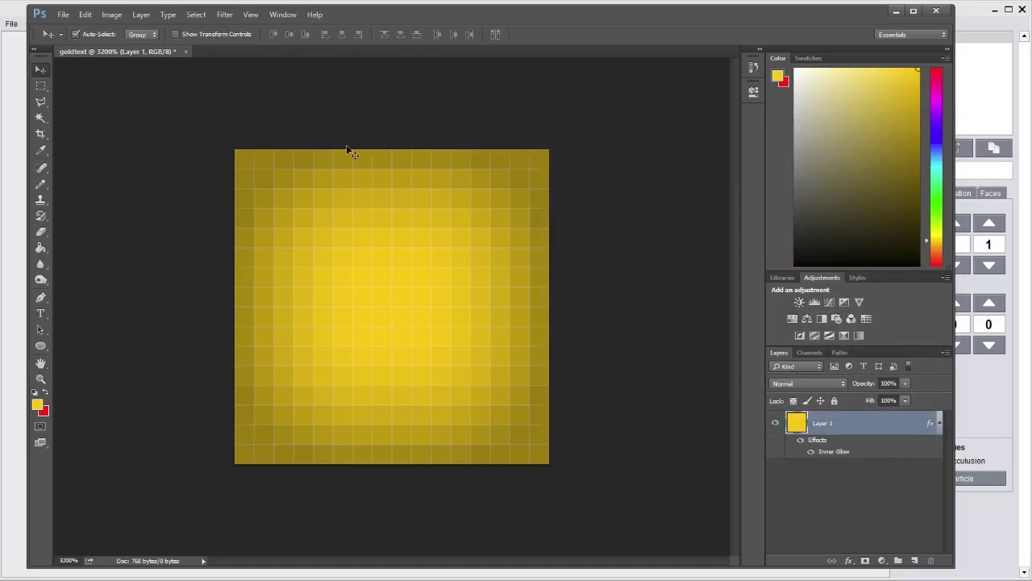
- Start saving the gold texture under a new file as goldtext.png in PNG format
left_click(63, 15)
left_click(134, 150)
left_click(207, 415)
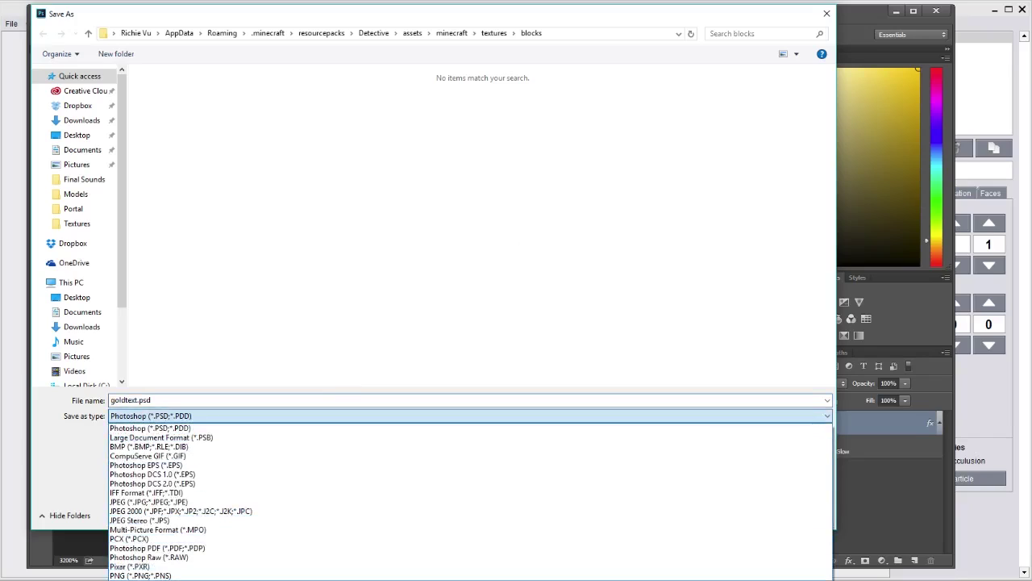
left_click(202, 538)
- Point the save location to the %appdata% folder
left_click(580, 34)
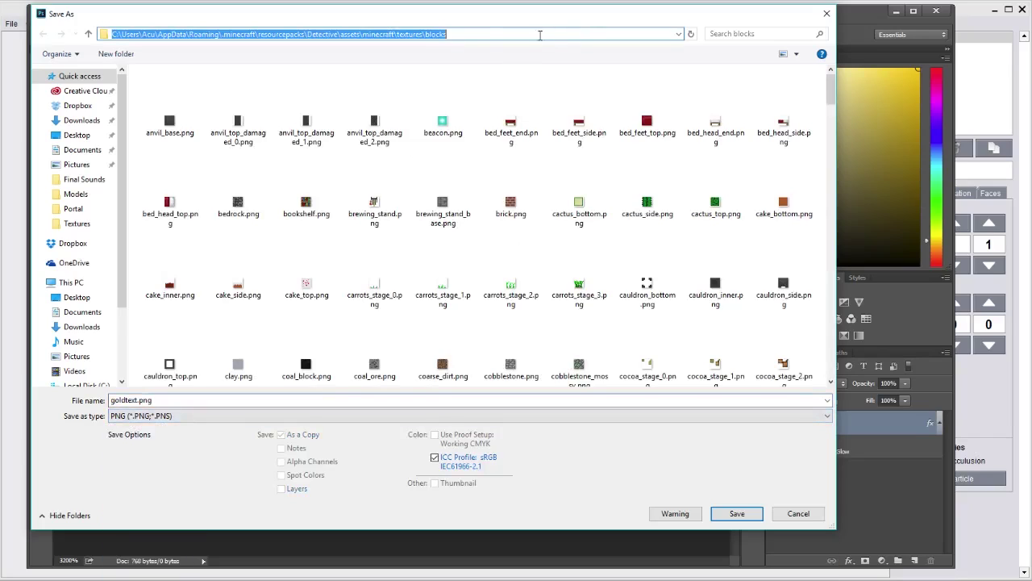
left_click(307, 33)
left_click_drag(465, 36, 500, 36)
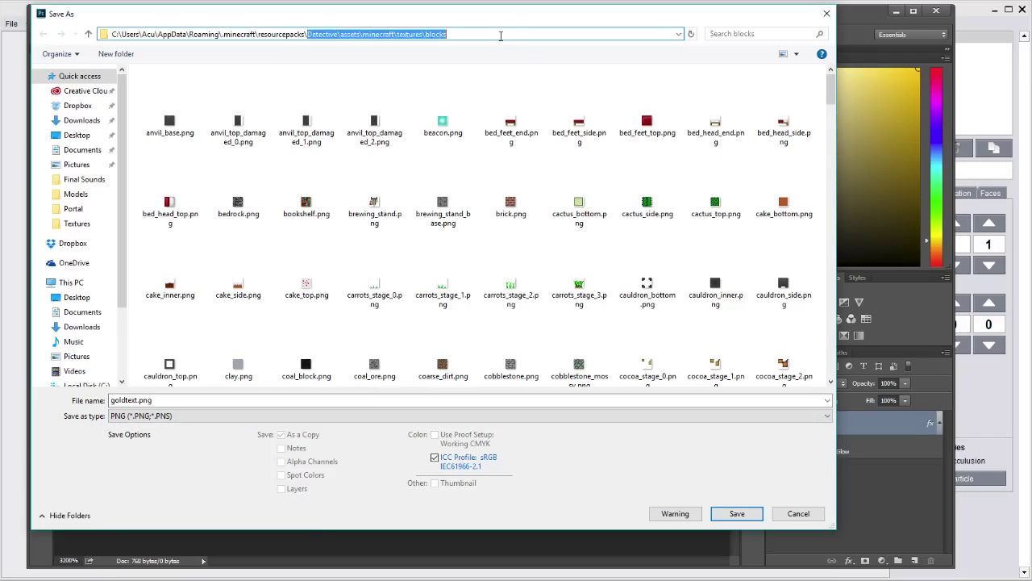
left_click(500, 35)
key("ctrl+a")
type("%")
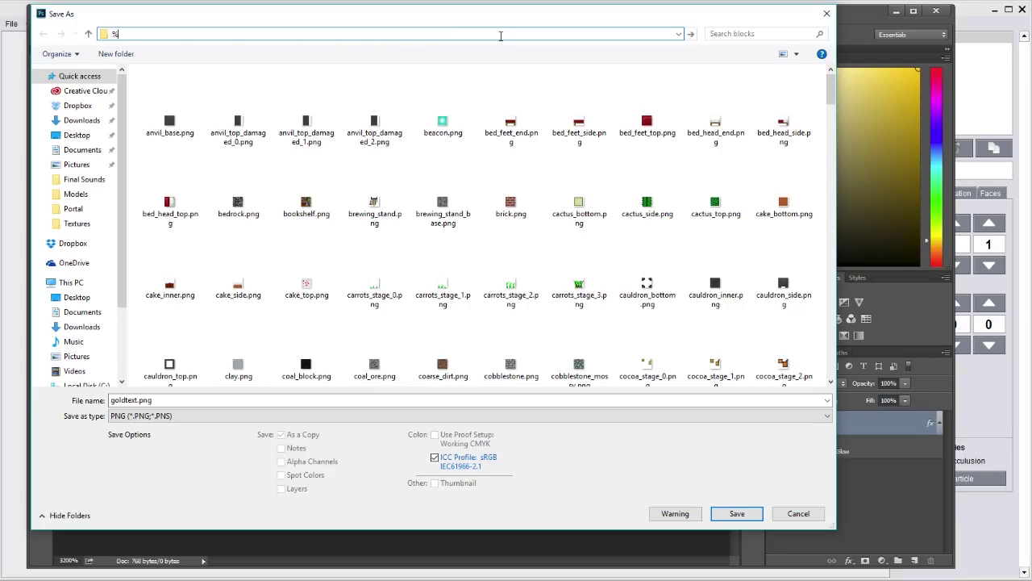
type("appdata%")
key("Return")
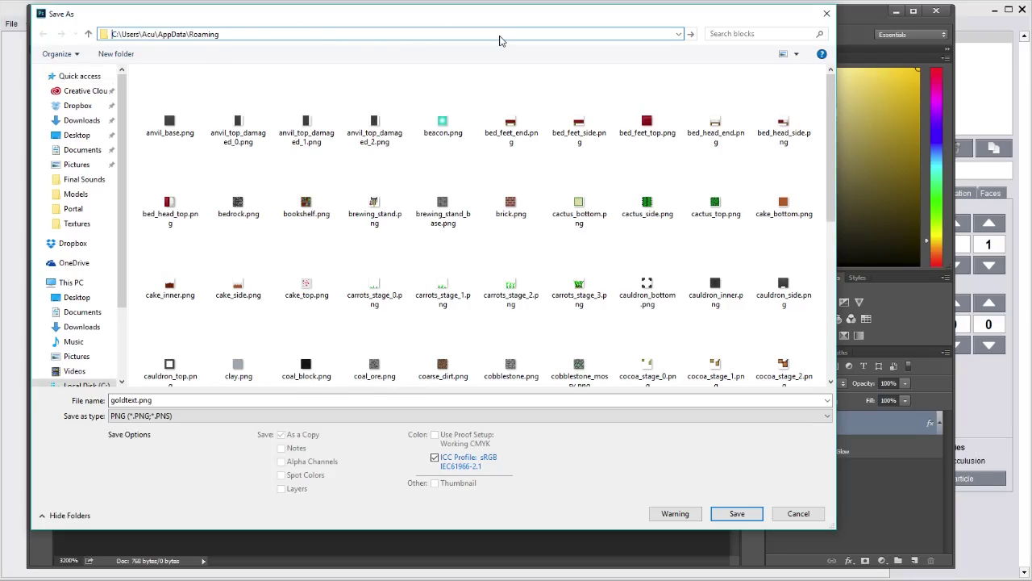
- Browse from .minecraft into resourcepacks\Detective\assets\minecraft\textures\blocks as the save folder
double_click(266, 103)
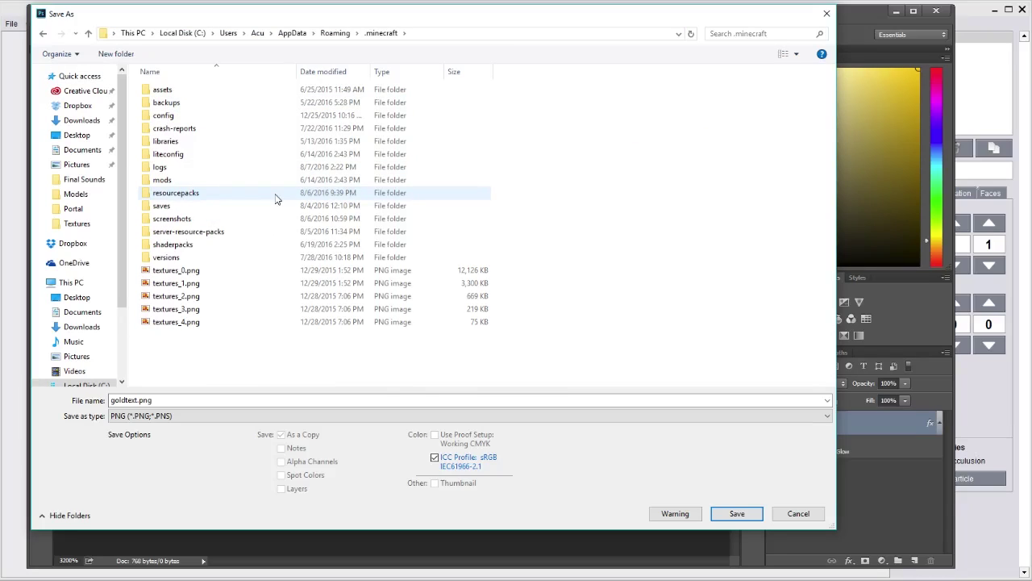
double_click(275, 199)
double_click(243, 119)
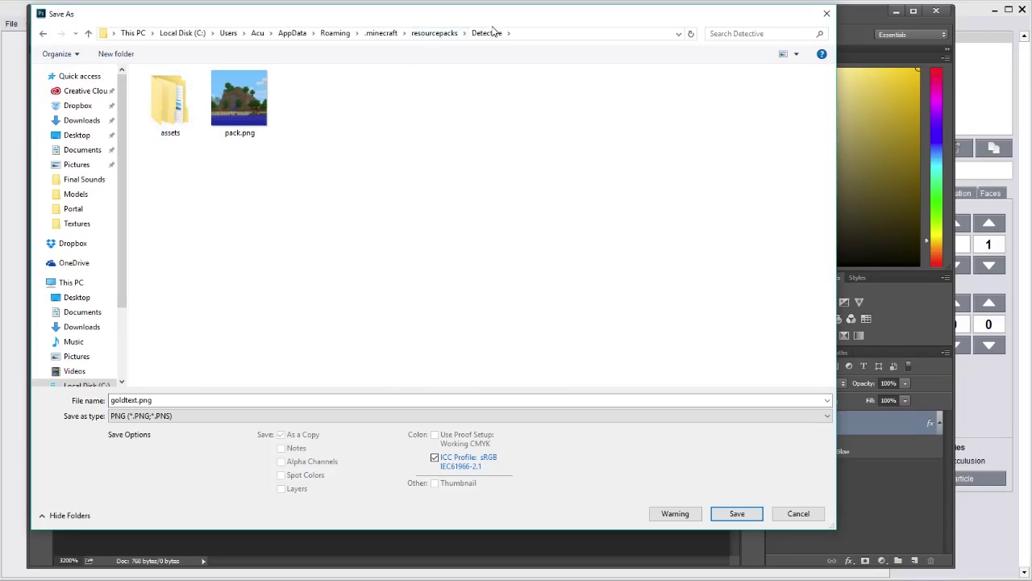
double_click(183, 98)
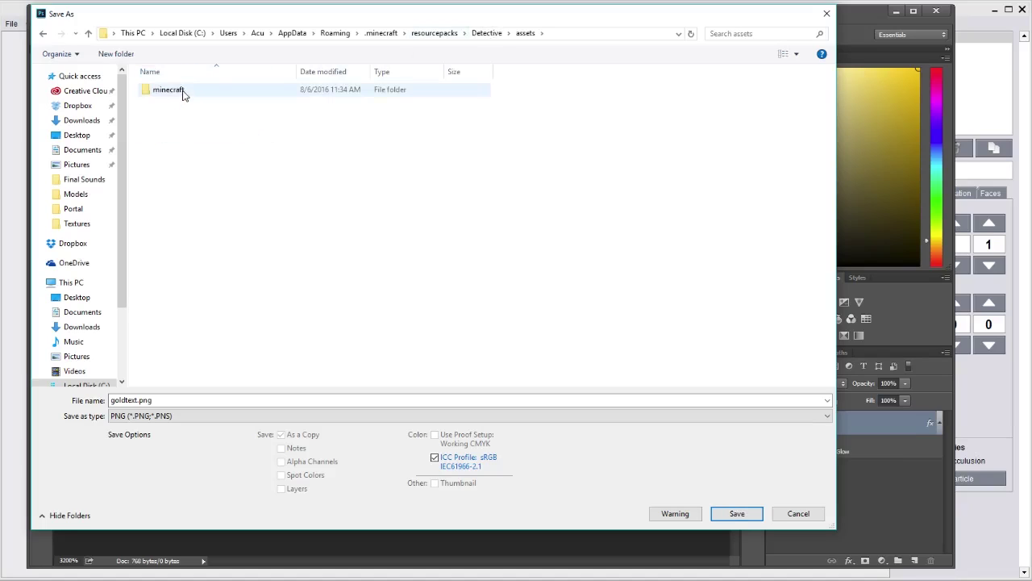
double_click(184, 91)
double_click(184, 179)
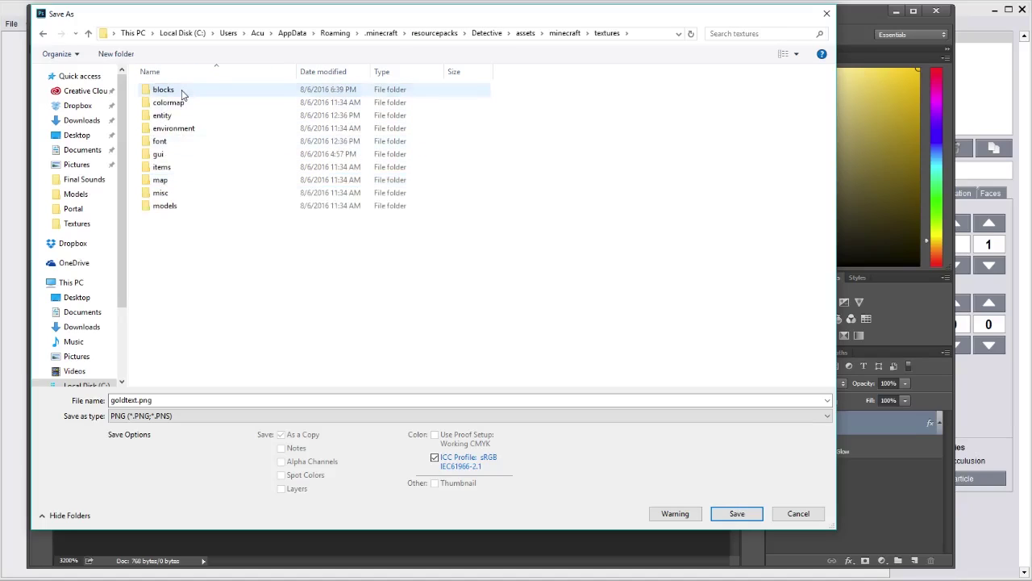
double_click(171, 91)
- Look through the blocks folder's textures and save goldtext.png there, accepting the current PNG options
scroll(399, 288, "down", 10)
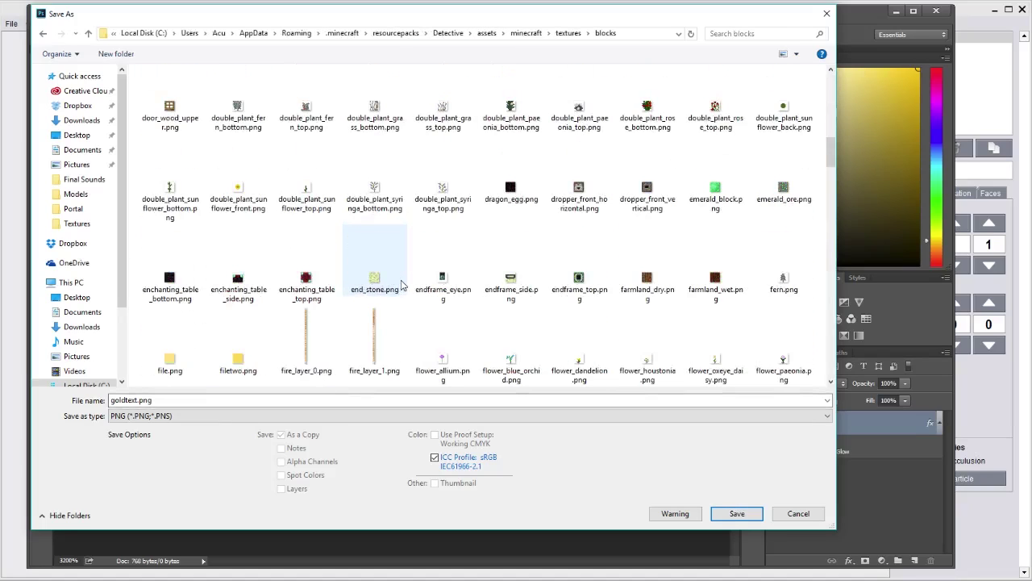
scroll(430, 261, "down", 10)
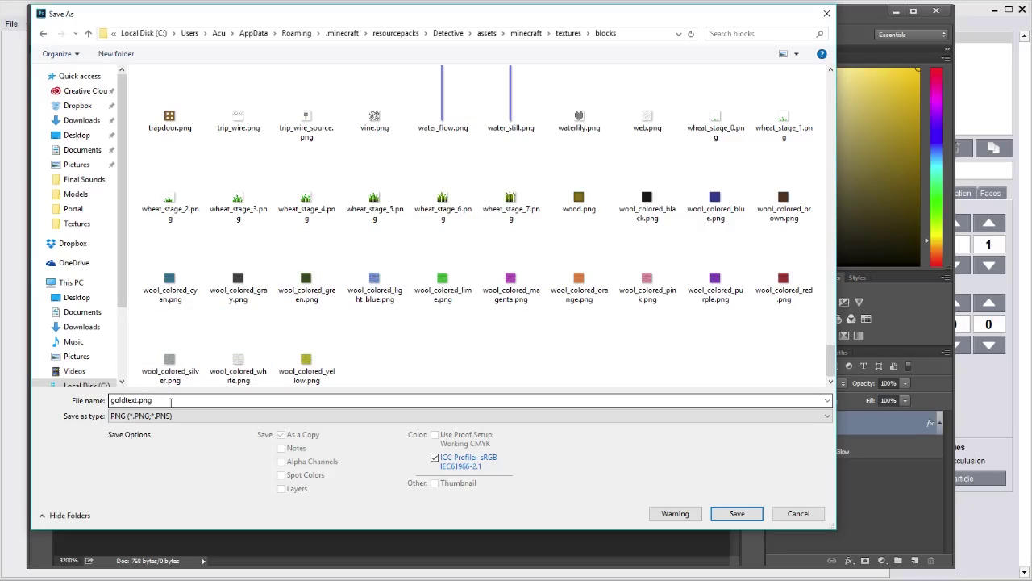
left_click(737, 514)
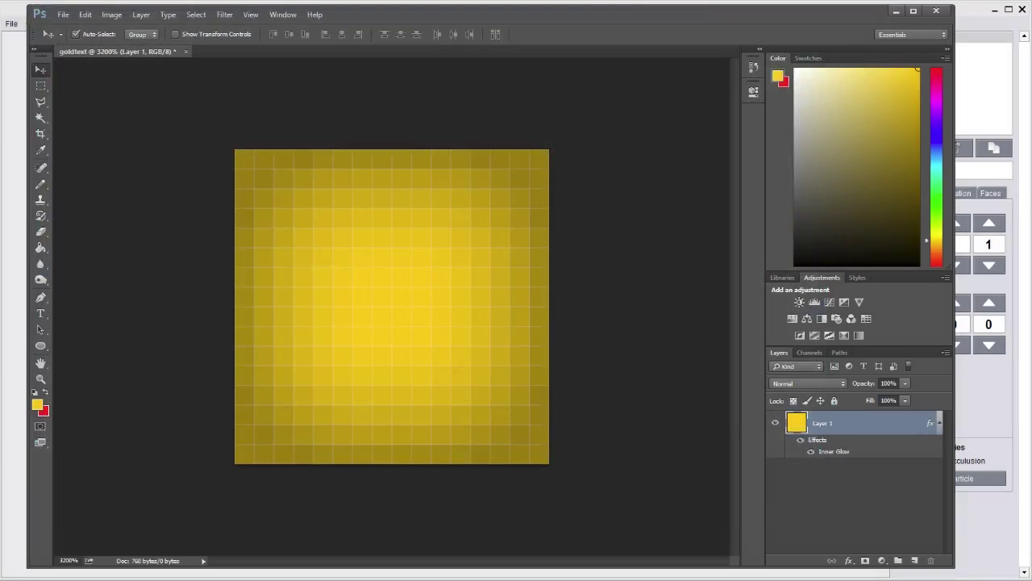
left_click(466, 205)
- Add a Hue/Saturation adjustment layer with hue -12, saturation -11 and lightness -16 to turn the gold texture bronze
left_click(792, 319)
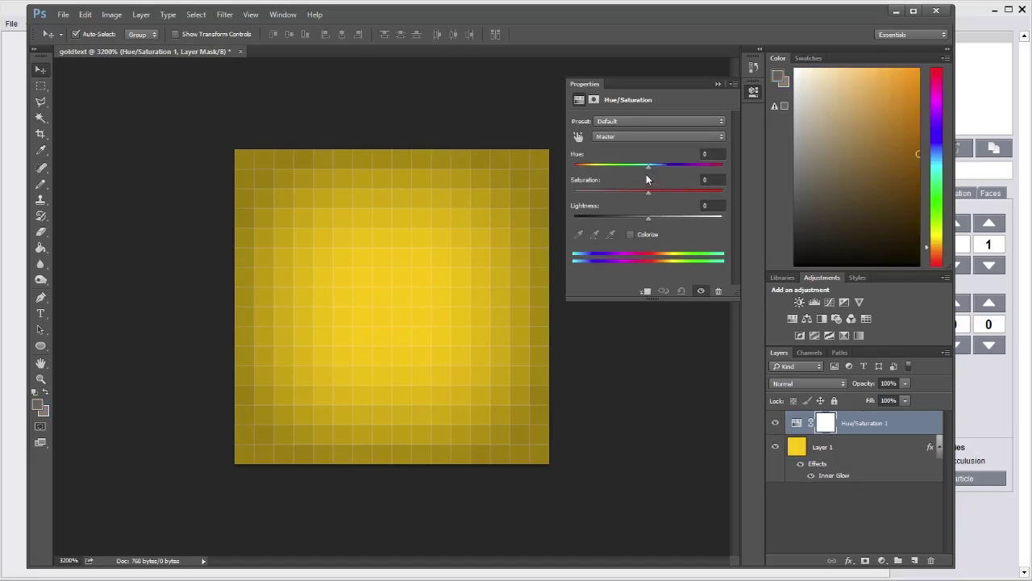
mouse_move(648, 167)
left_mouse_down()
mouse_move(631, 169)
mouse_move(639, 168)
left_mouse_up()
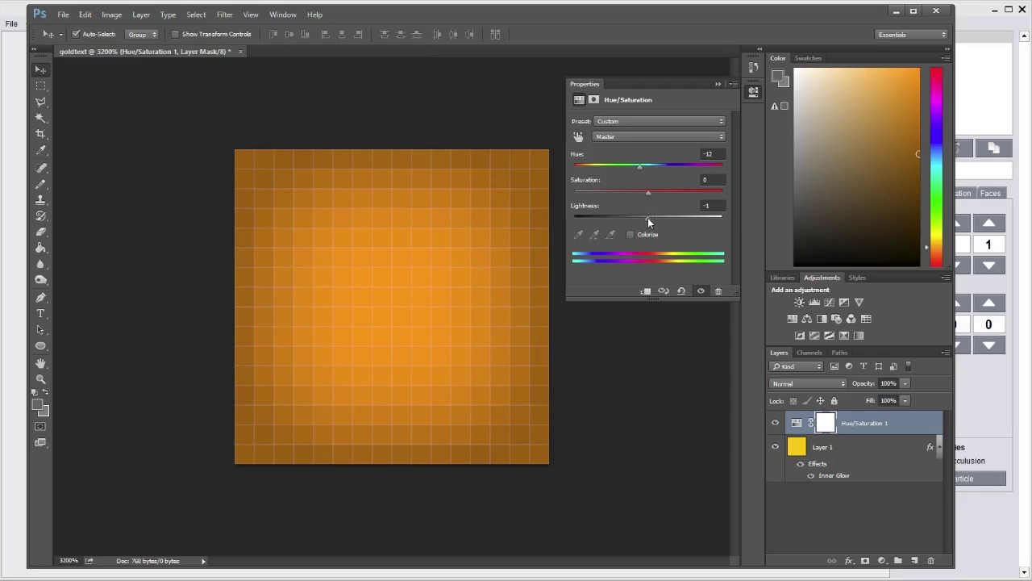
left_click_drag(648, 218, 633, 193)
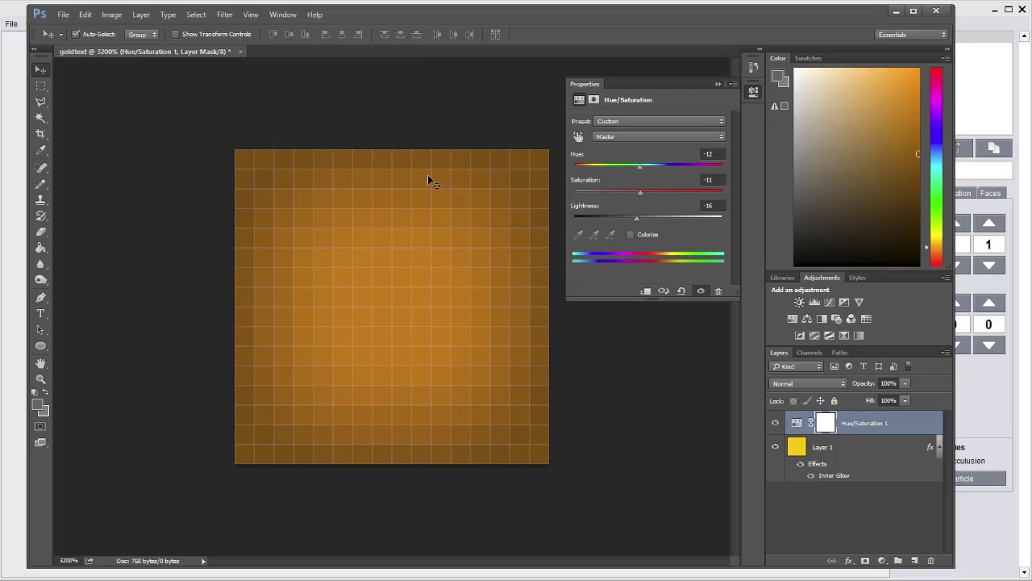
left_click(754, 92)
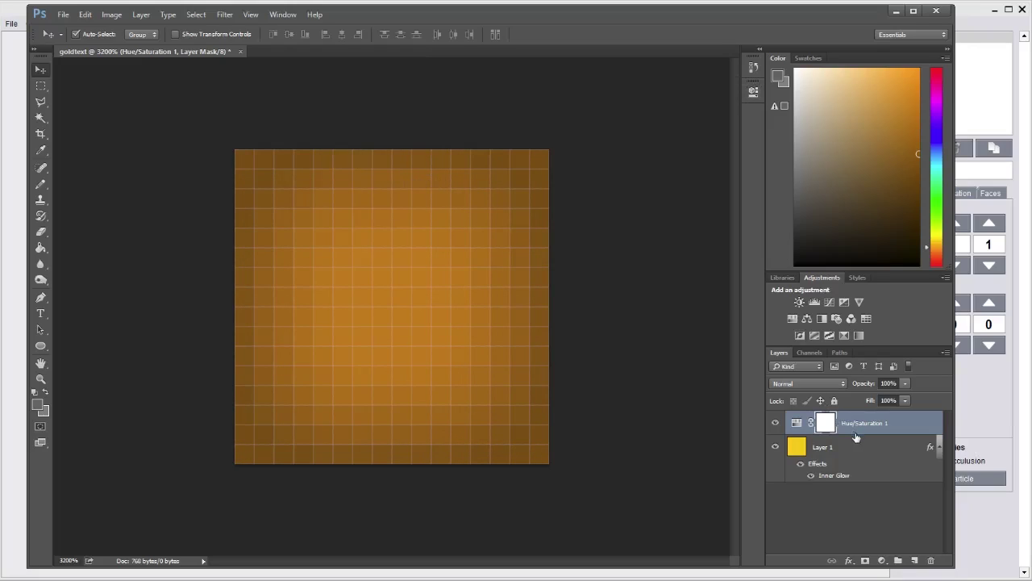
- Save the bronze version as a PNG named "bronzetext" in the blocks texture folder, with smallest compression and no interlacing
left_click(62, 15)
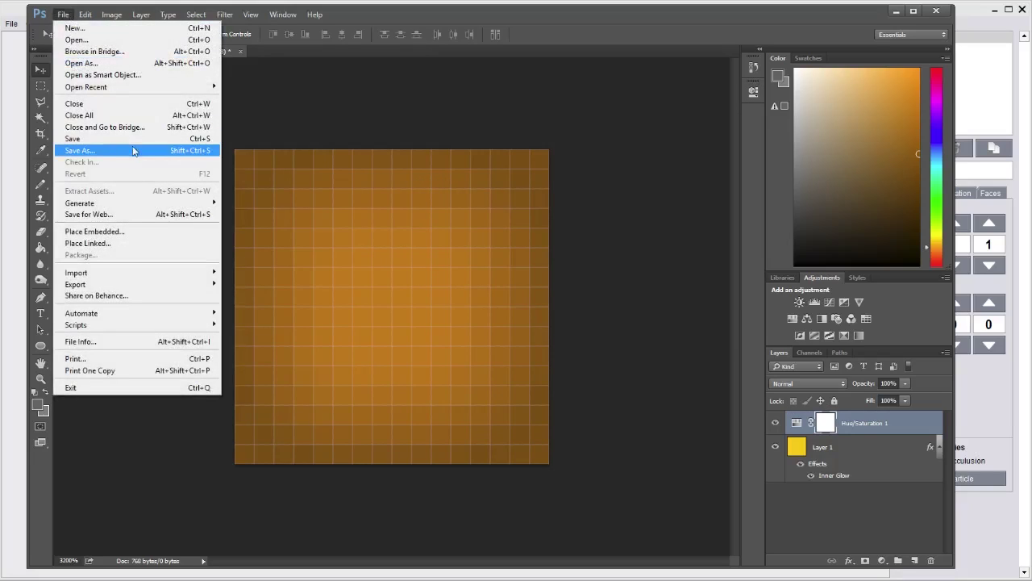
left_click(132, 145)
type("br")
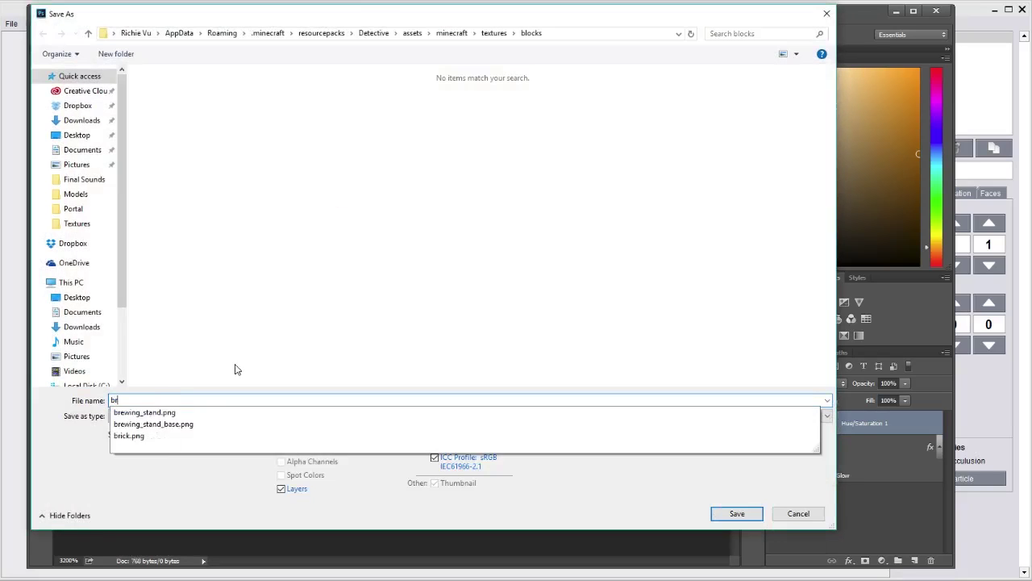
type("onzetext")
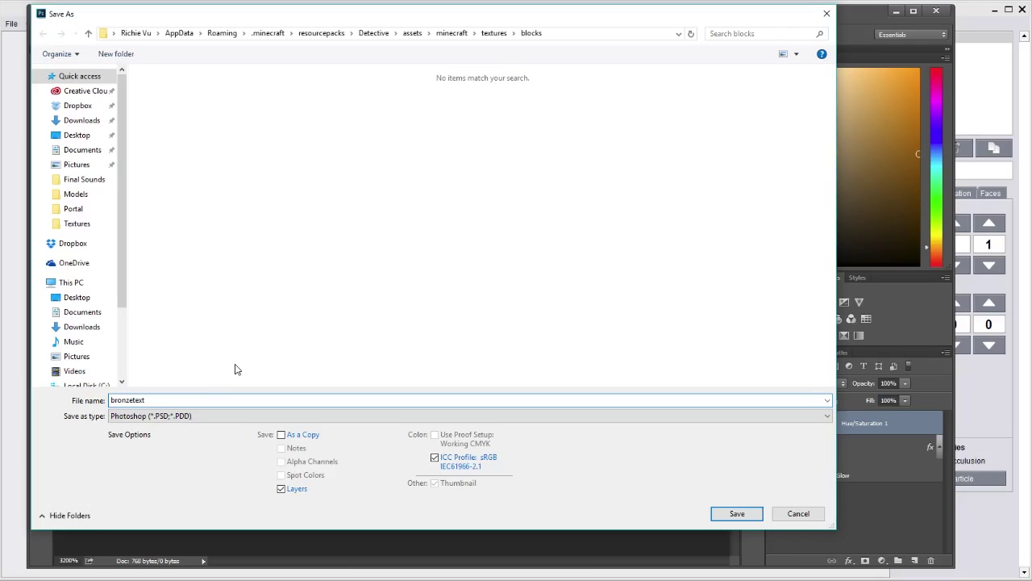
left_click(194, 416)
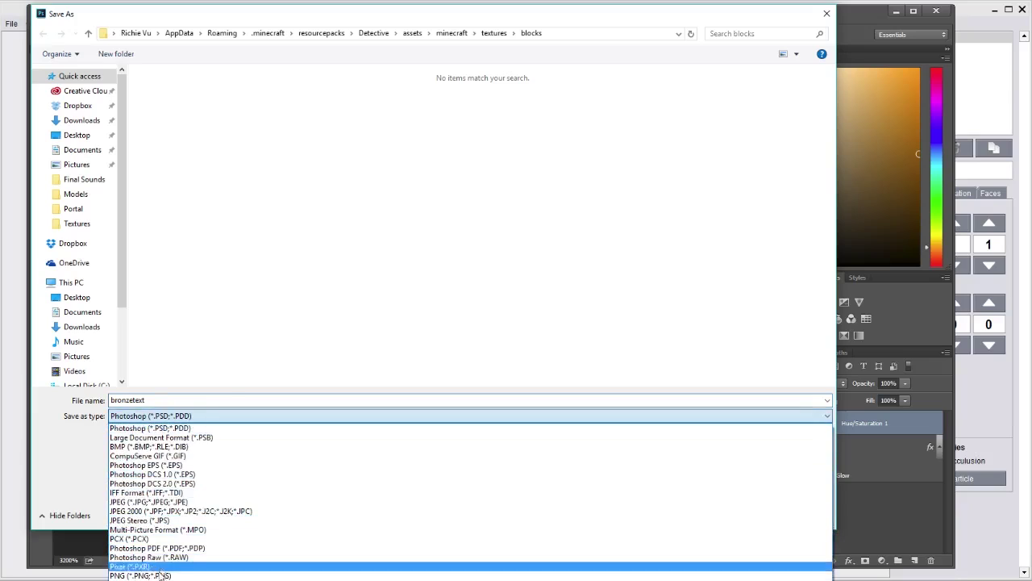
left_click(141, 575)
left_click(737, 517)
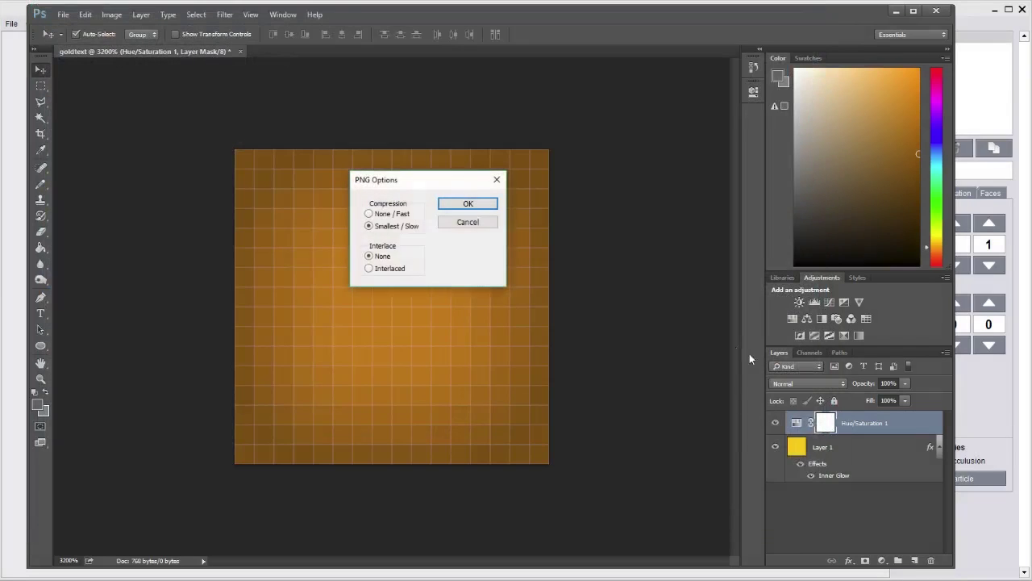
left_click(471, 206)
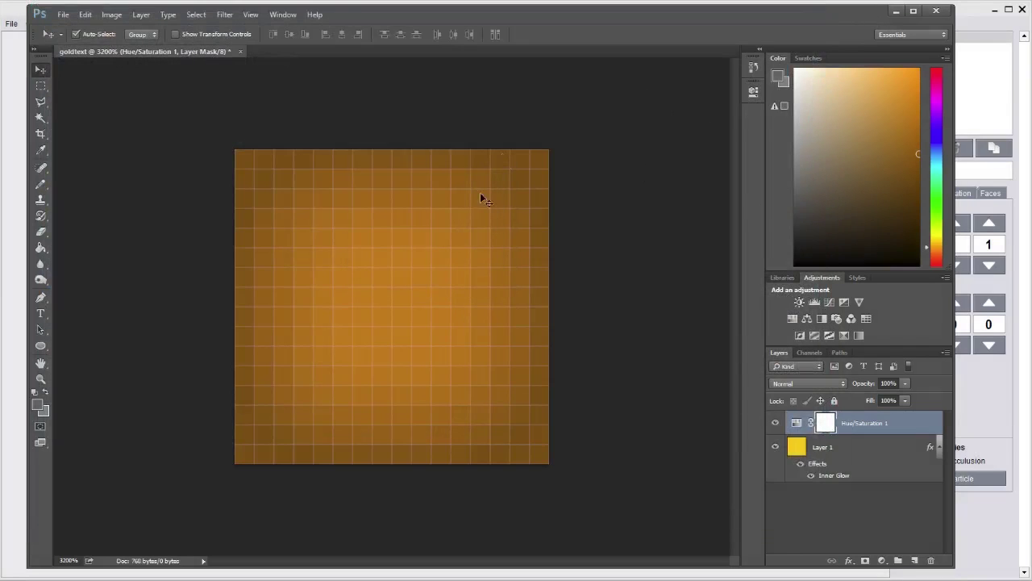
- Switch back to Model Creator and bring up the bullet reference picture beside the model grid
left_click(897, 12)
left_click_drag(369, 254, 425, 363)
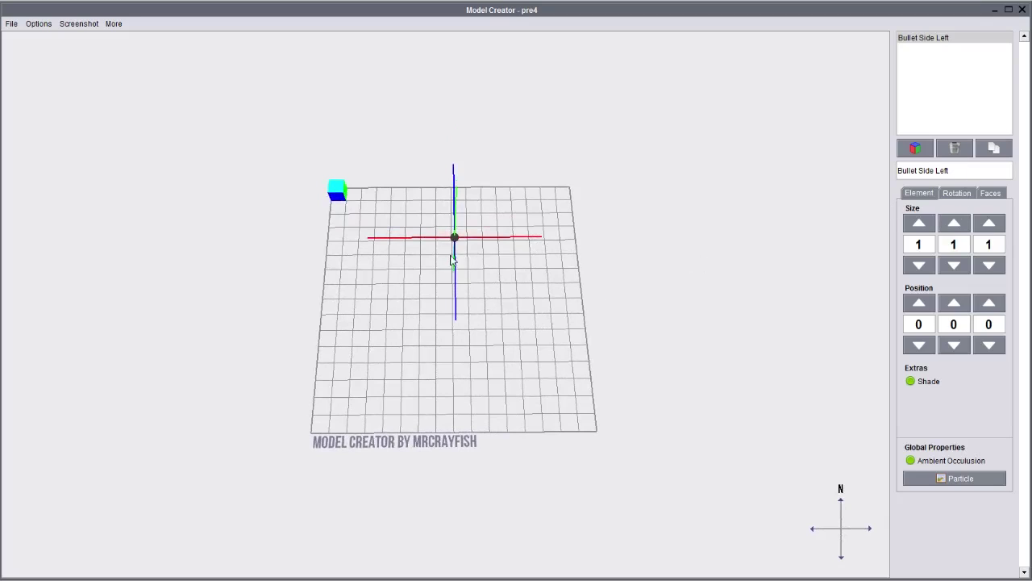
left_click(183, 578)
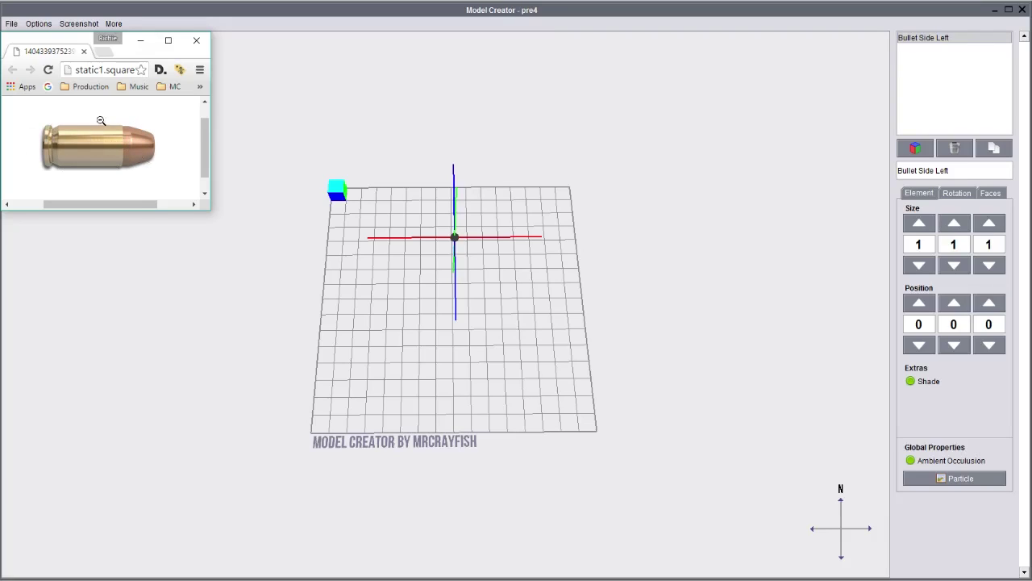
right_click_drag(323, 379, 561, 392)
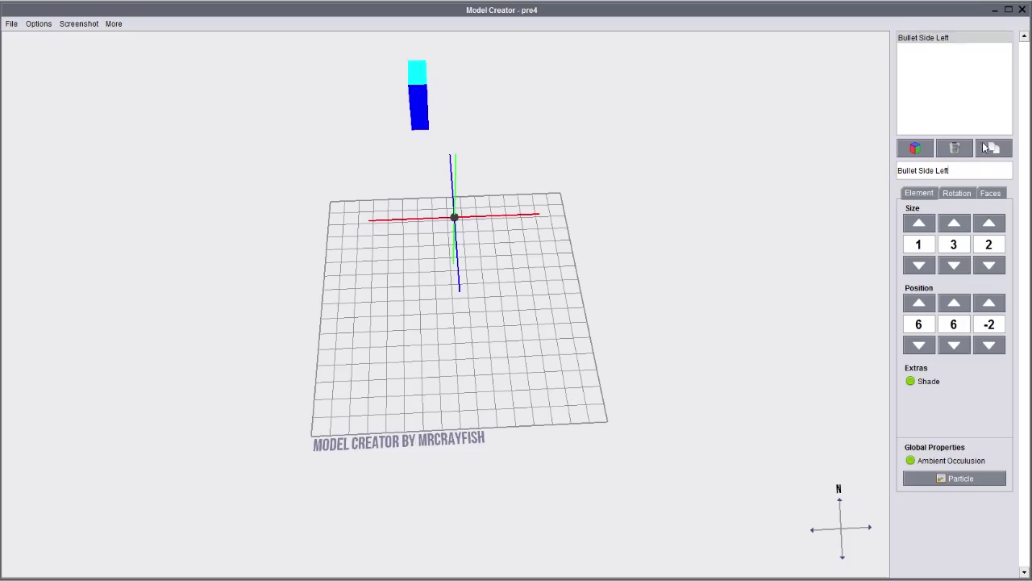
- Duplicate the Bullet Side Left element and name the copy "Bullet Side Right"
left_click(994, 148)
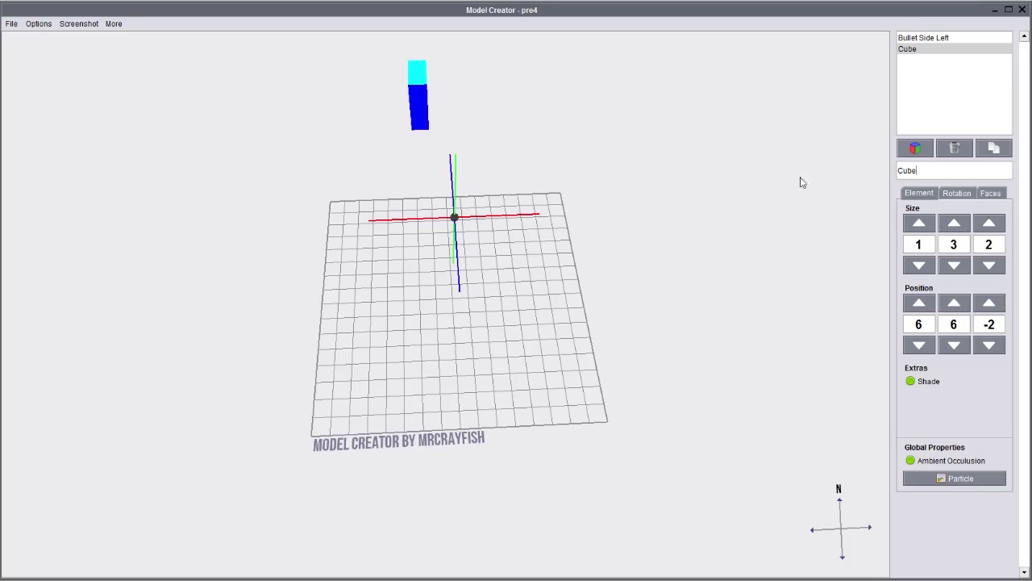
key("ctrl+a")
type("B")
key("Return")
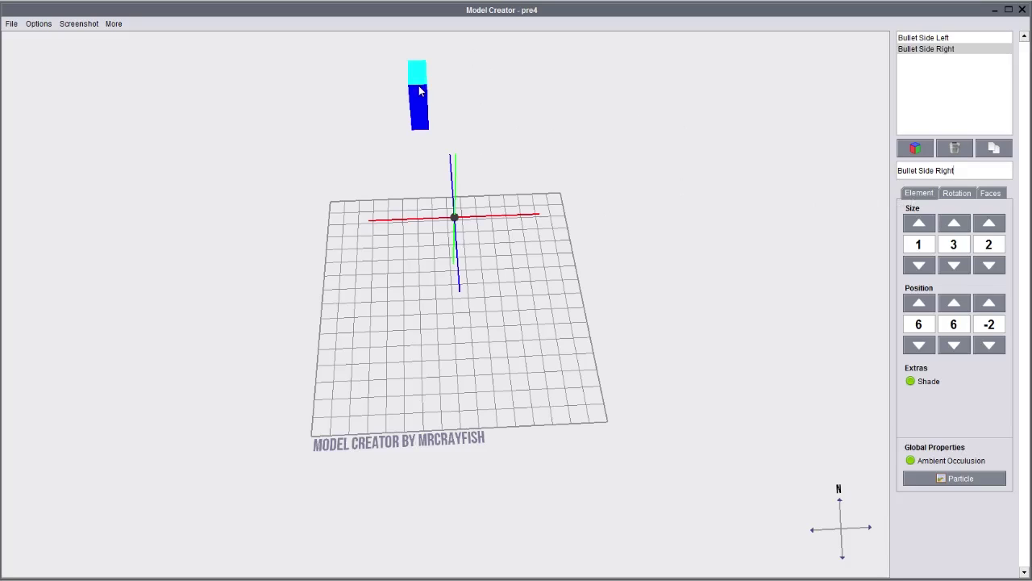
- Move the Bullet Side Right element to X position 9, keeping its width at 1
left_click(920, 224)
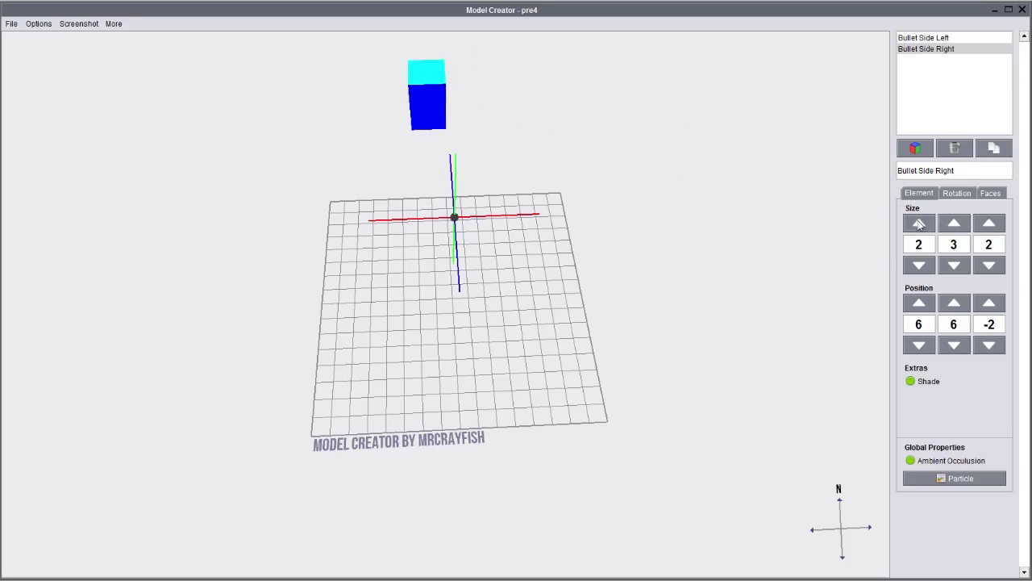
left_click(930, 267)
left_click(928, 308)
left_click(928, 308)
left_click(927, 308)
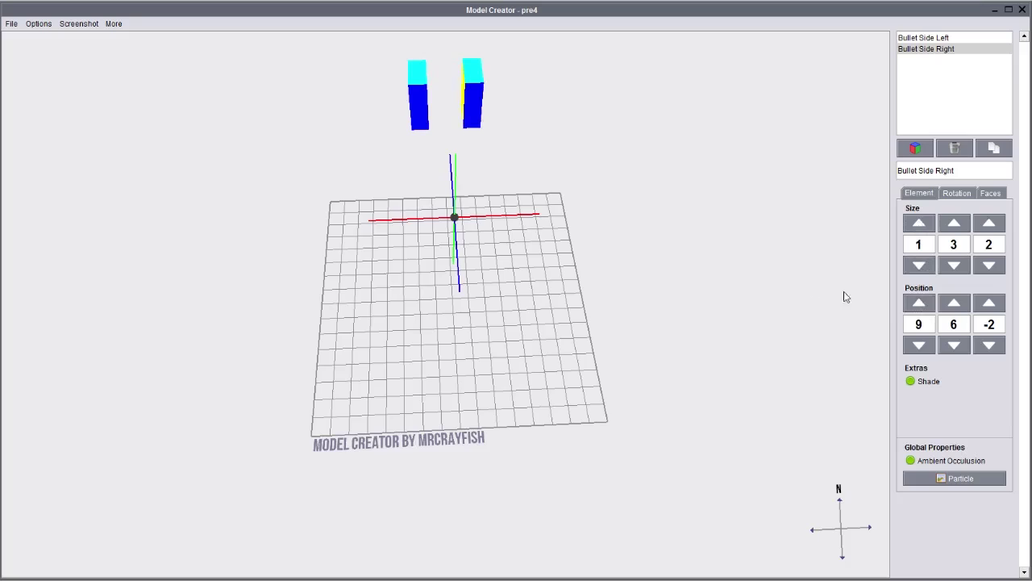
left_click_drag(844, 295, 603, 321)
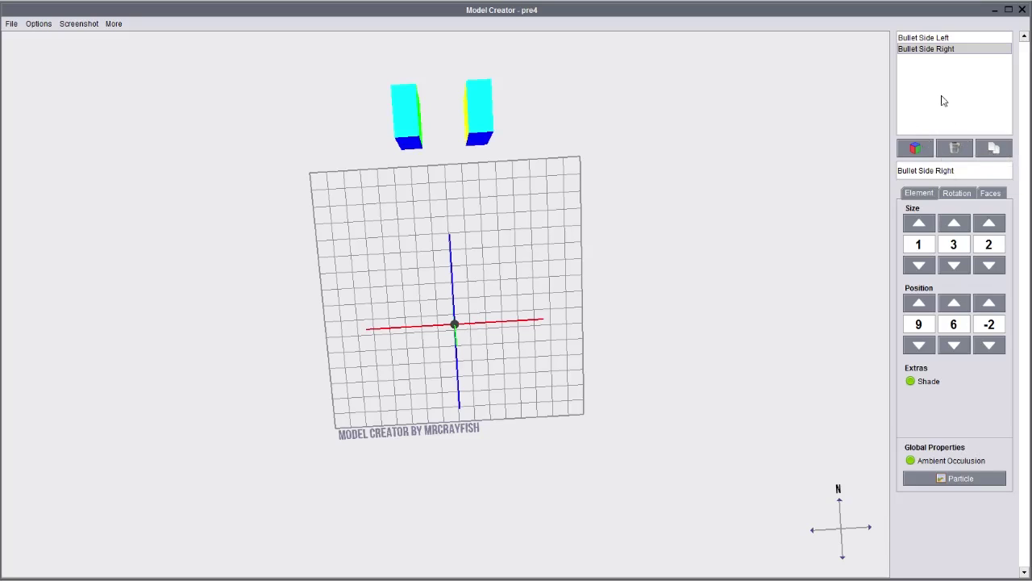
- Duplicate the Bullet Side Right element and name the copy "Bullet Side South"
left_click(994, 150)
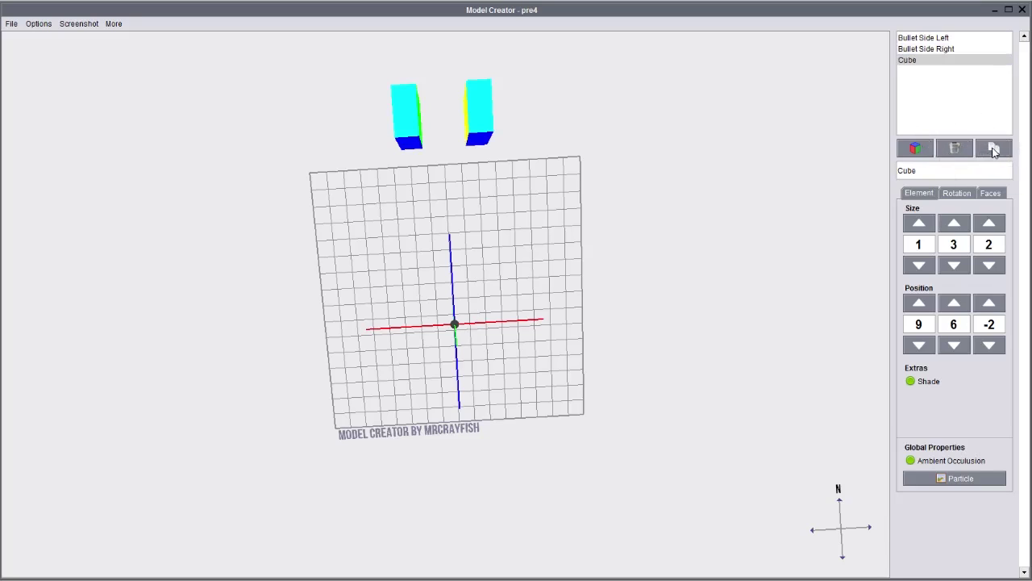
left_click_drag(942, 171, 817, 175)
type("Bullet Side Sou")
type("th")
key("Return")
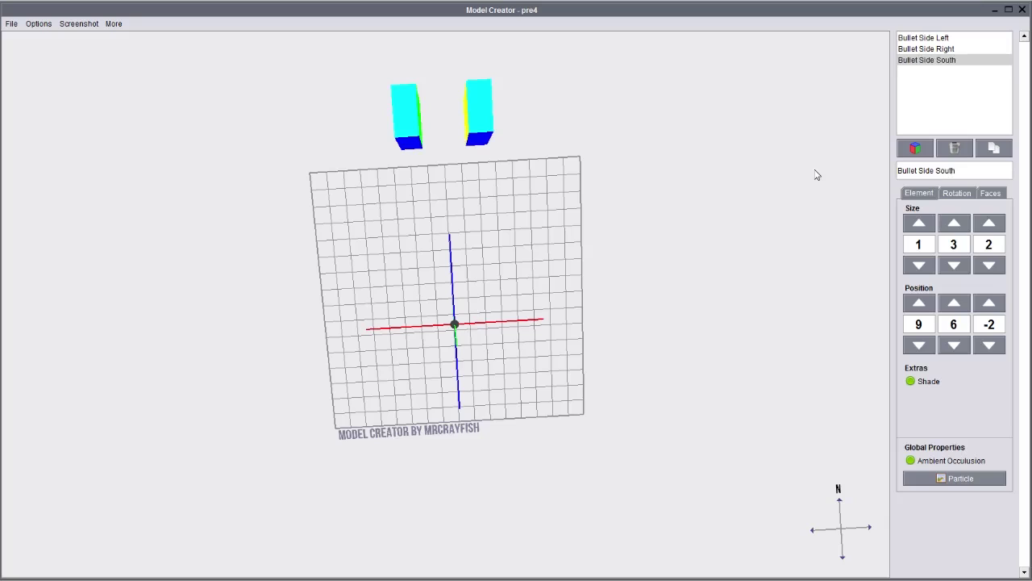
- Move the Bullet Side South element to Z position 1, leaving its X position at 9
left_click_drag(556, 431, 605, 363)
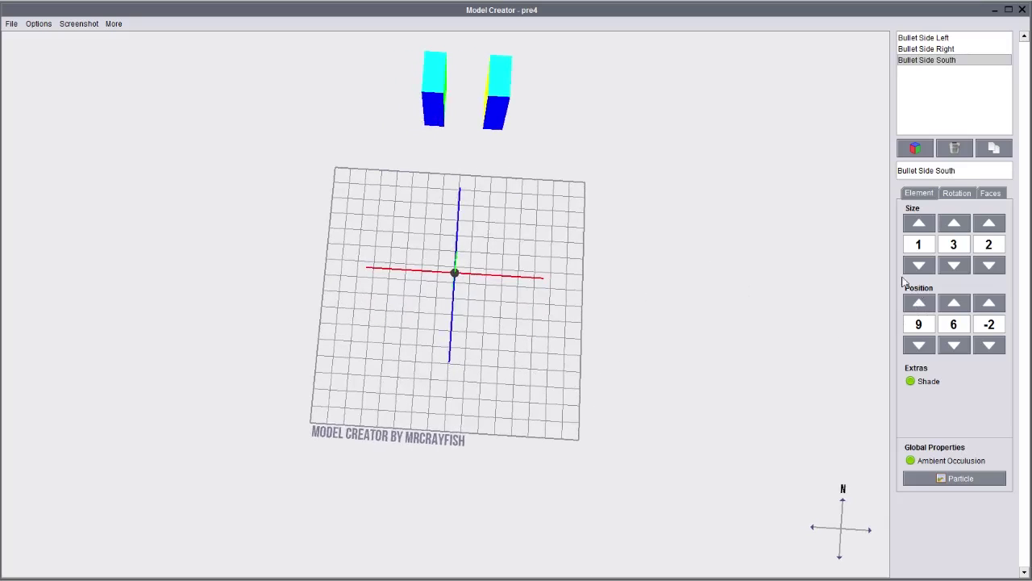
left_click(918, 345)
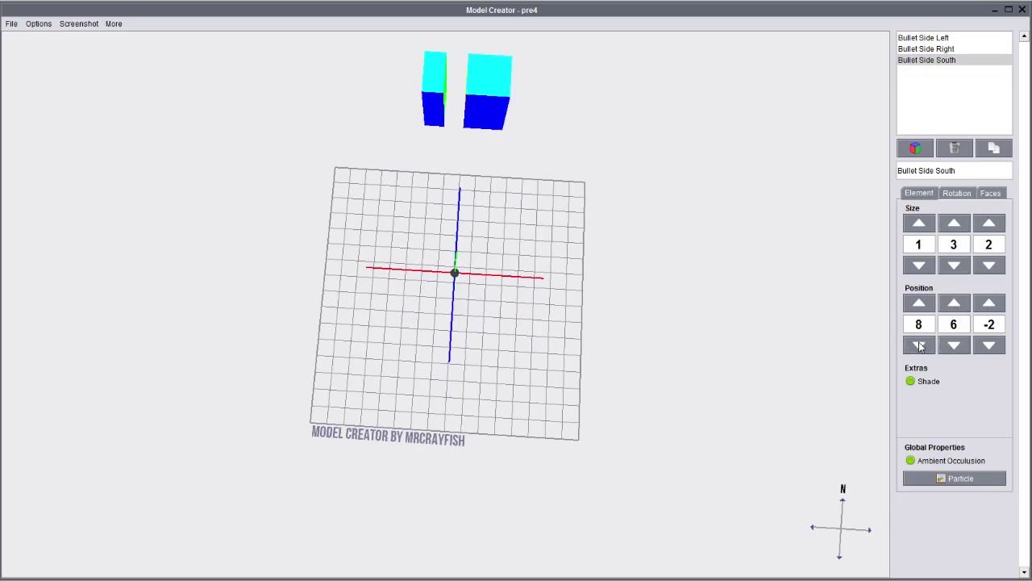
left_click(920, 303)
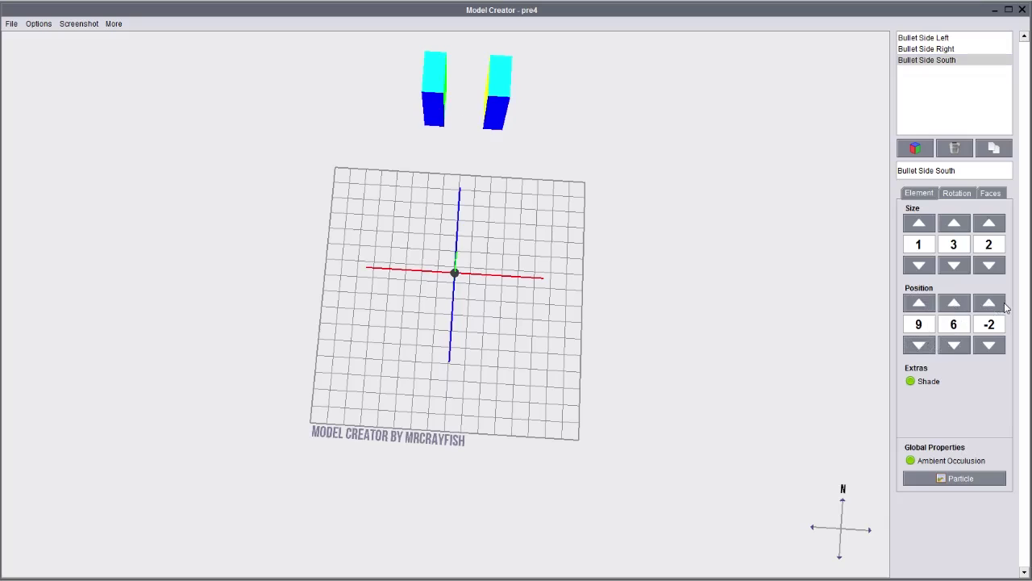
left_click(989, 304)
left_click(990, 303)
left_click(990, 303)
left_click_drag(505, 346, 670, 266)
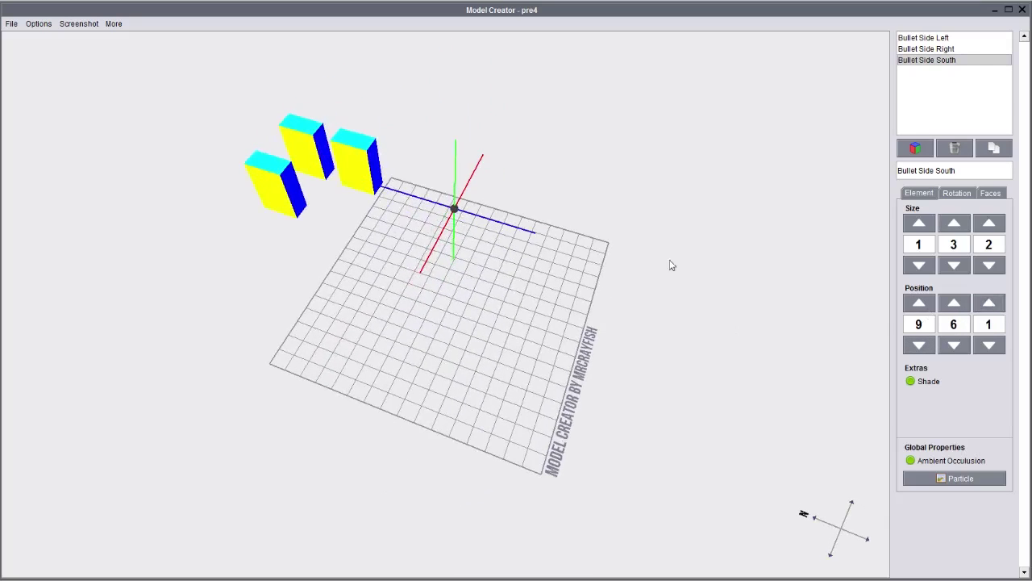
left_click_drag(844, 348, 636, 394)
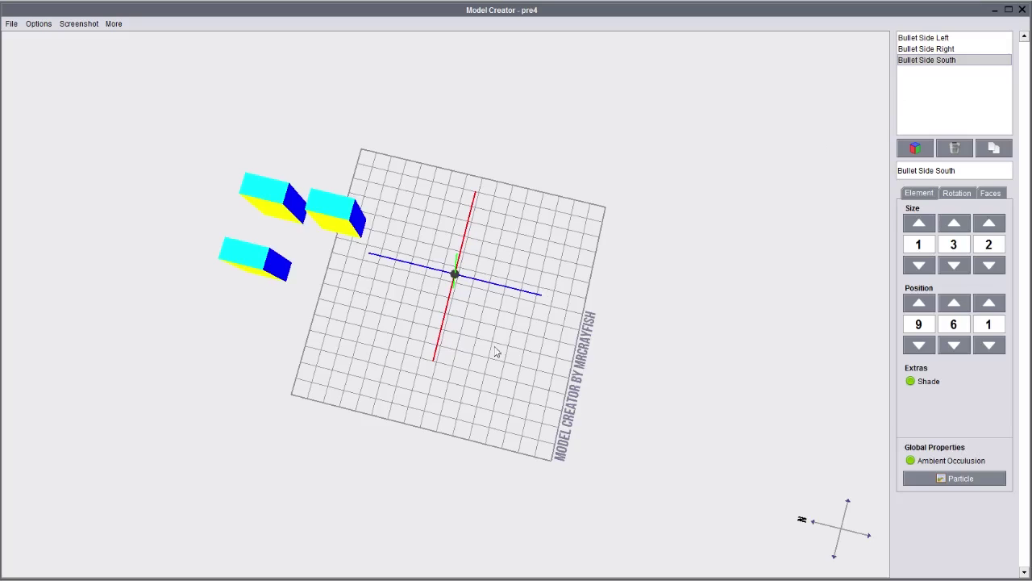
left_click_drag(497, 362, 586, 328)
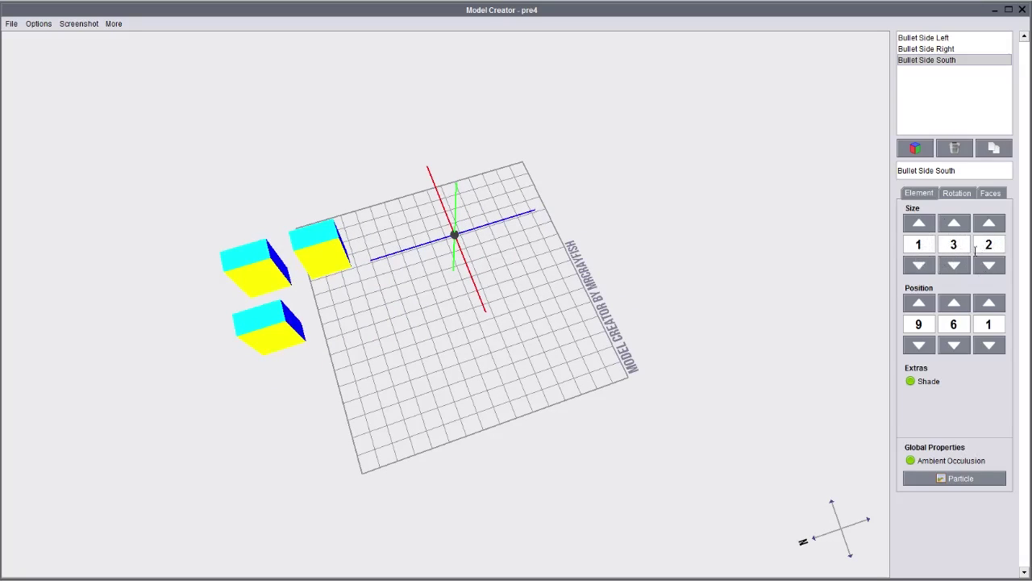
- Resize the south element to 2 × 3 × 1 and place it between the two sides at X 7, Z 0
left_click(923, 222)
left_click(991, 266)
left_click_drag(595, 311, 413, 175)
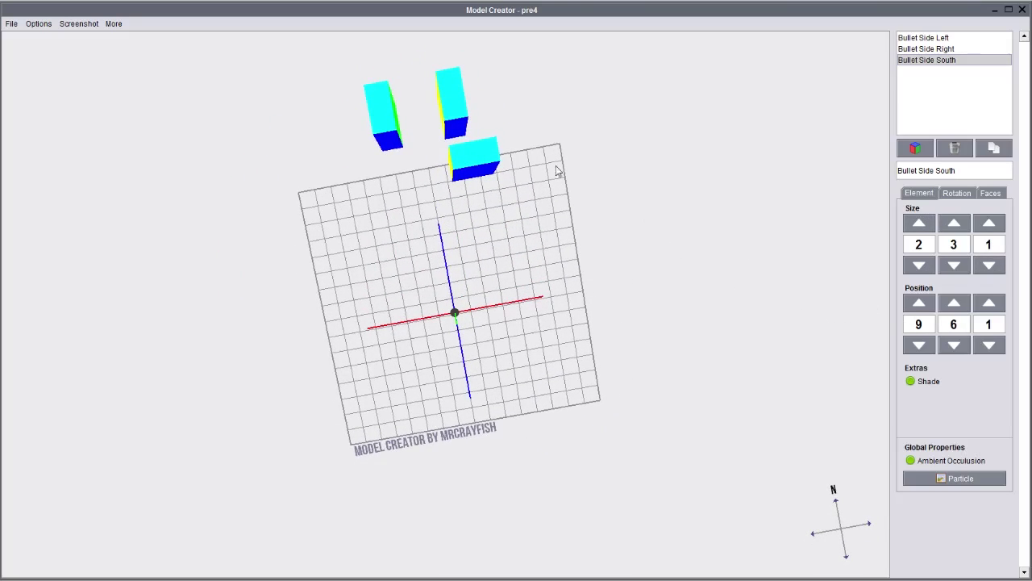
left_click_drag(477, 158, 457, 152, "ctrl")
left_click_drag(445, 141, 452, 138, "ctrl")
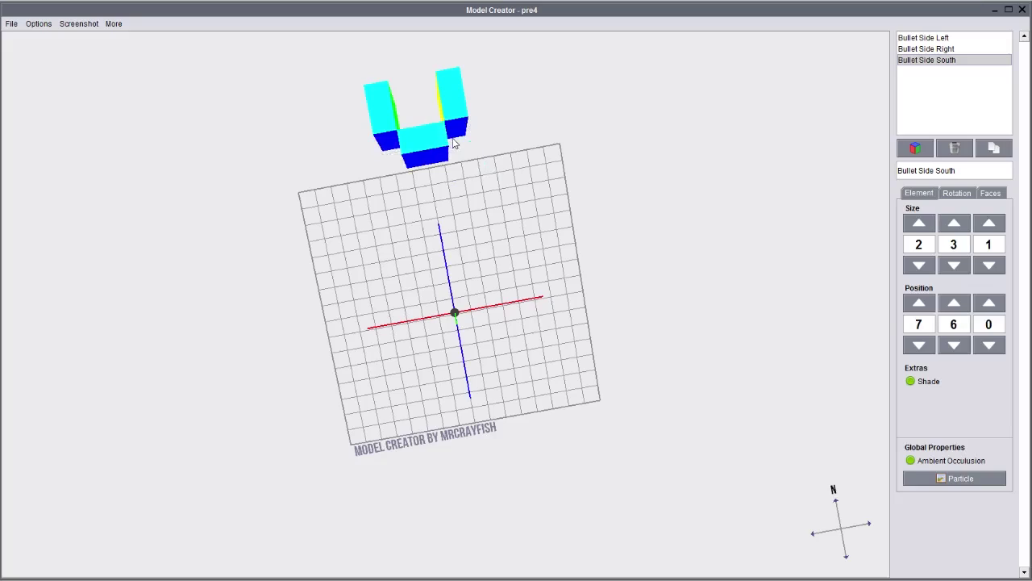
right_click_drag(470, 257, 598, 248)
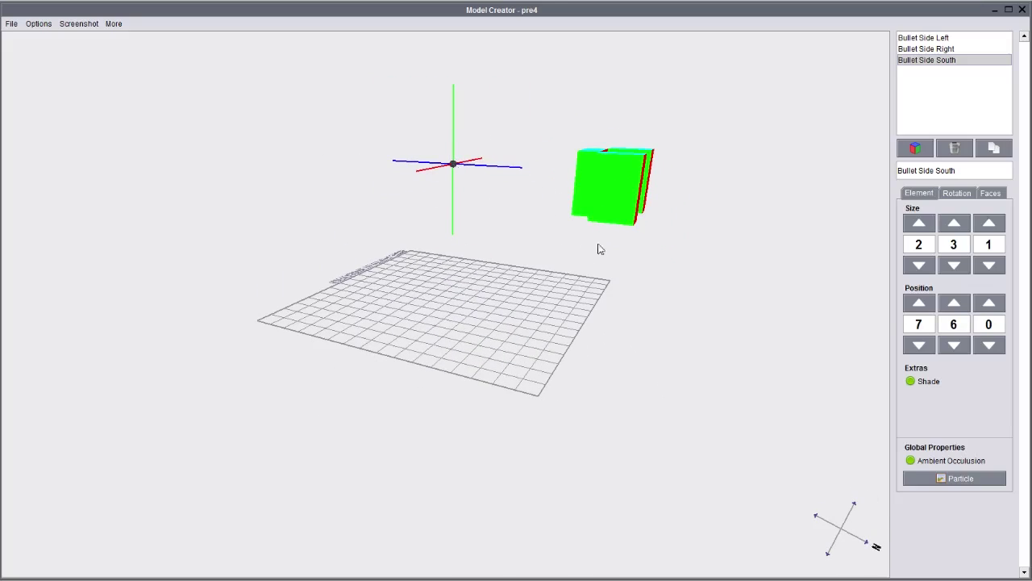
right_click_drag(494, 309, 624, 378)
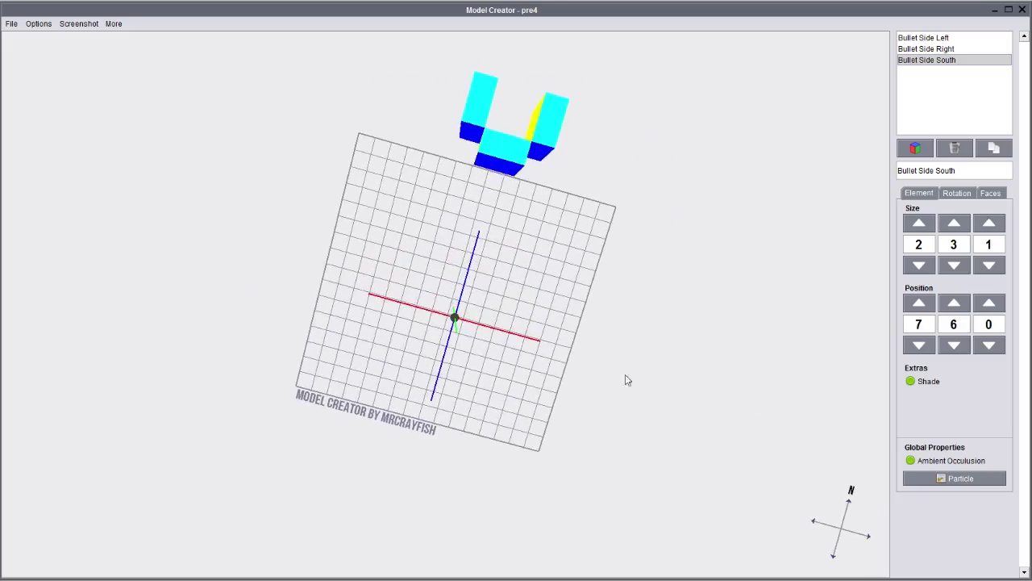
- Duplicate the Bullet Side South element and name the copy "Bullet Side North"
left_click(994, 147)
left_click_drag(981, 170, 830, 162)
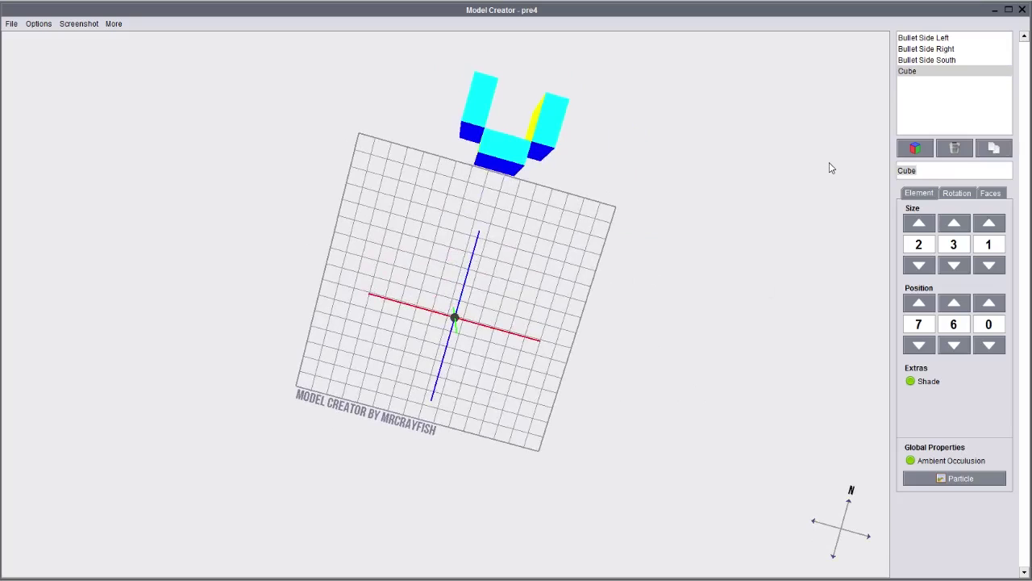
type("Bullet Side North")
- Move the Bullet Side North element to Z position -3 on the opposite side of the casing
right_click_drag(596, 438, 543, 322)
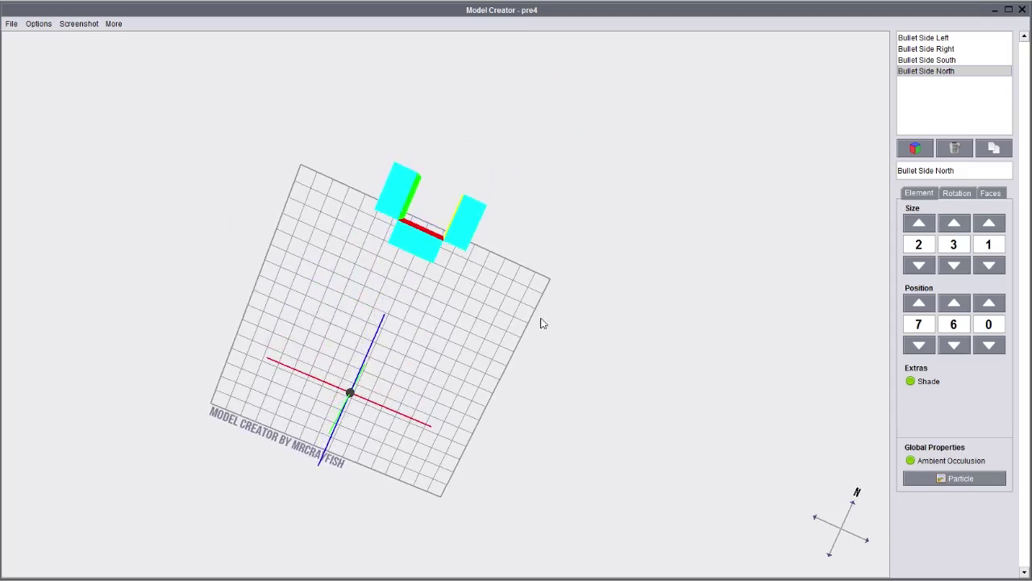
left_click(989, 345)
left_click(989, 346)
left_click(989, 345)
right_click_drag(442, 369, 292, 243)
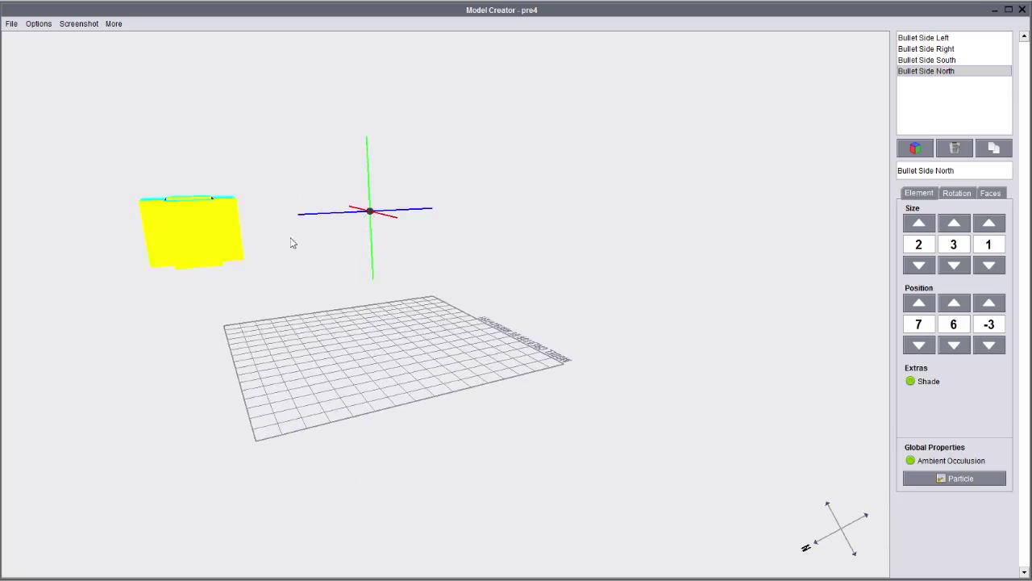
right_click_drag(294, 331, 452, 407)
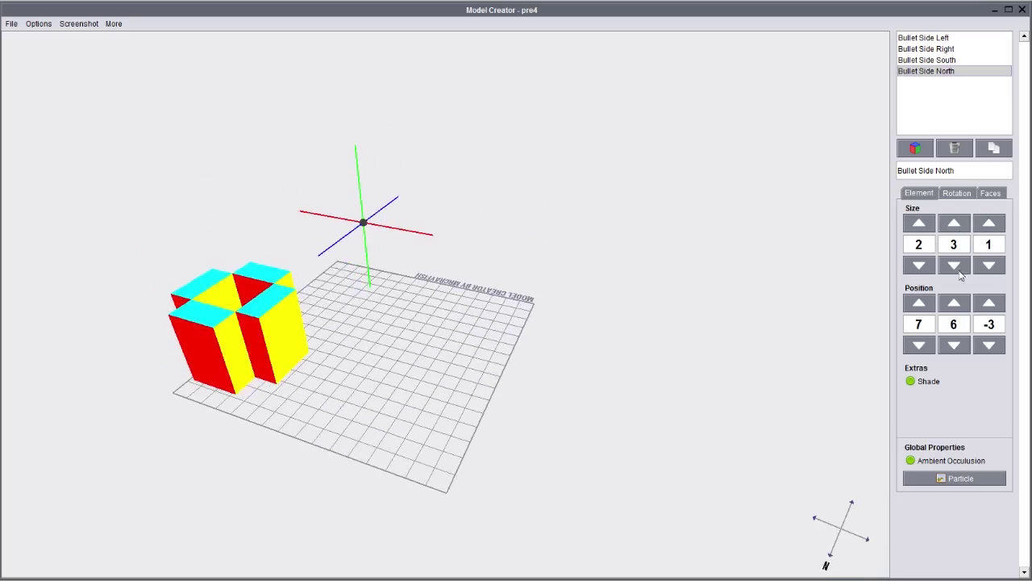
- Set the height of the Bullet Side North and Bullet Side South elements to 5
left_click(954, 226)
left_click(954, 226)
right_click_drag(645, 307, 660, 230)
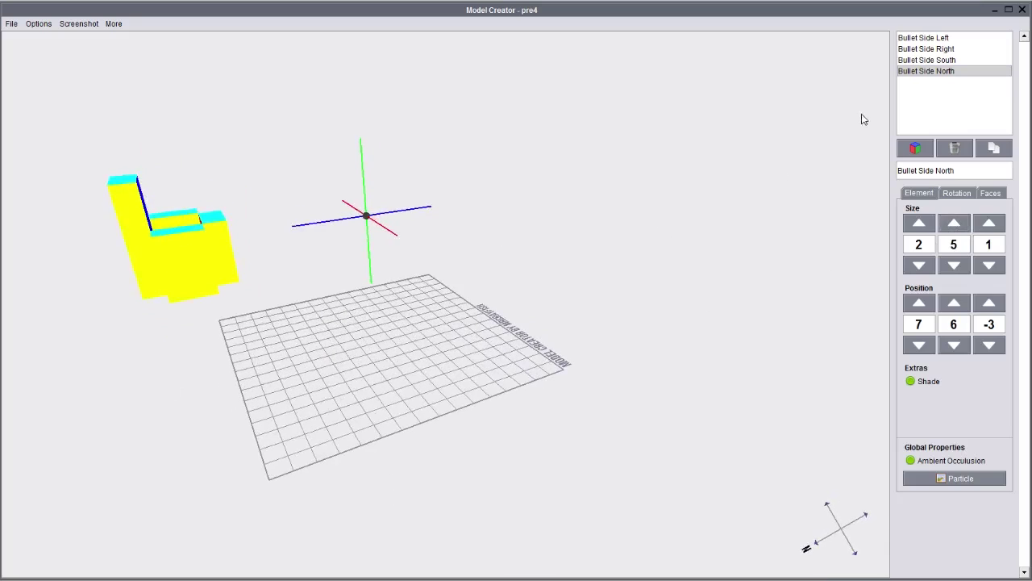
left_click(951, 61)
left_click(955, 223)
left_click(955, 223)
- Set the height of the Bullet Side Right and Bullet Side Left elements to 5
left_click(963, 49)
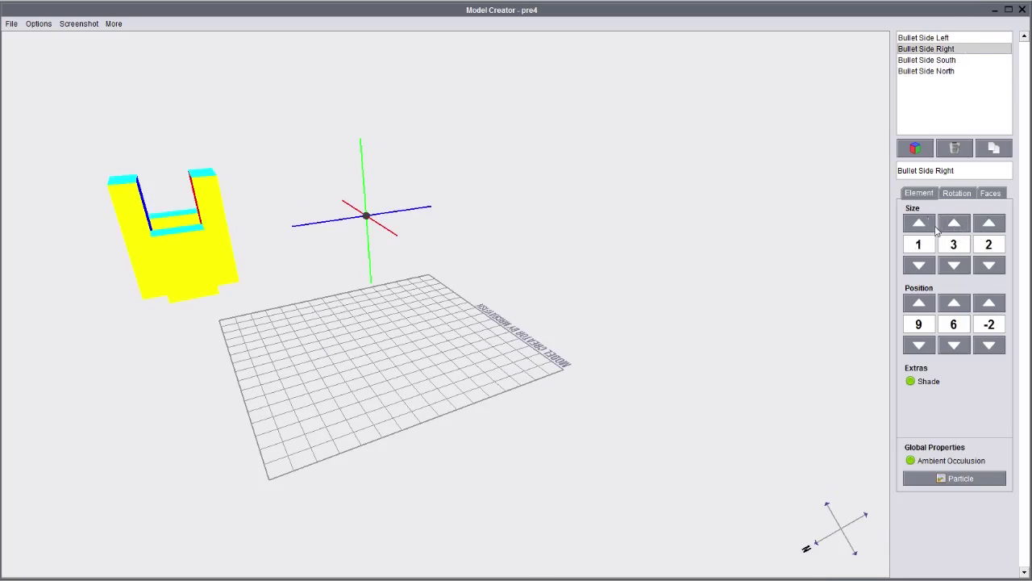
left_click(955, 224)
left_click(955, 224)
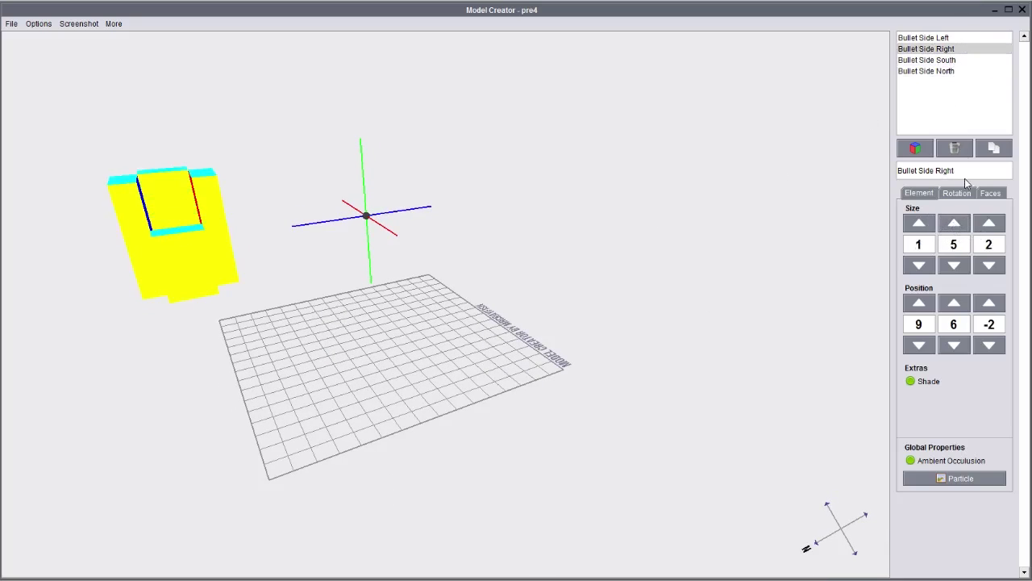
left_click(968, 38)
left_click(955, 224)
left_click(955, 223)
left_click_drag(631, 271, 474, 365)
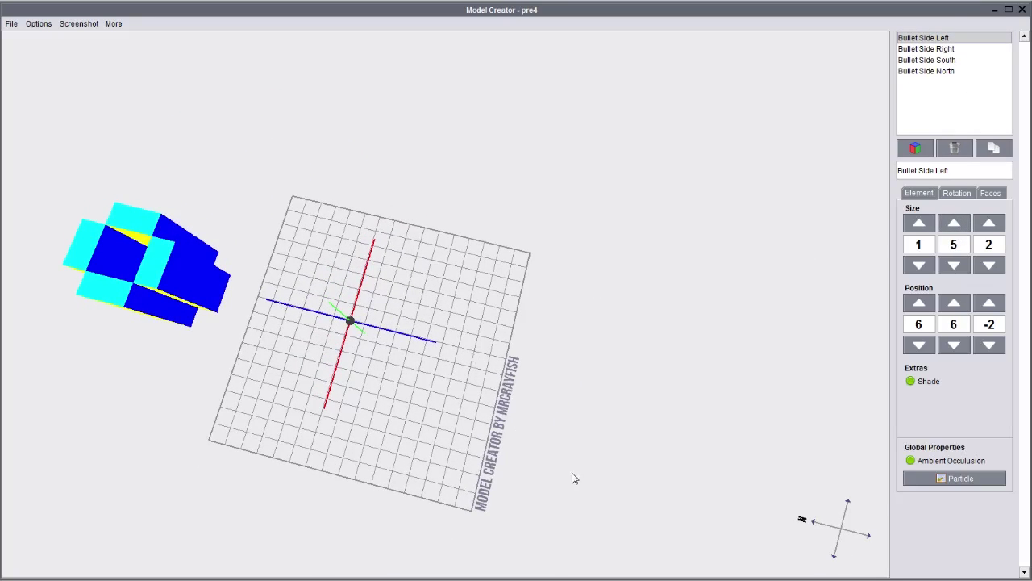
left_click_drag(572, 478, 541, 332)
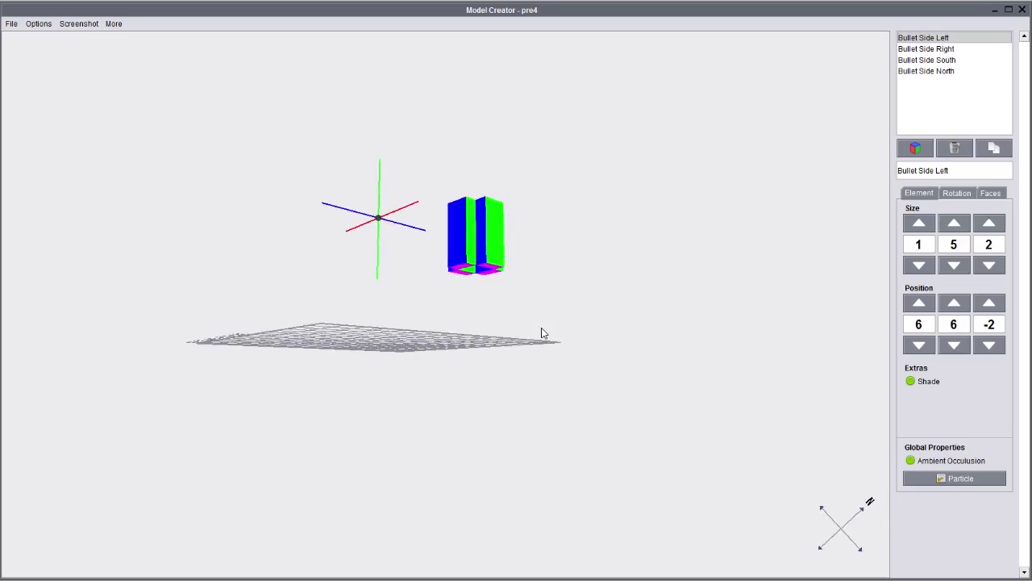
- Add a new cube and name it "Bullet Side Bottom"
left_click(909, 153)
left_click_drag(589, 321, 708, 368)
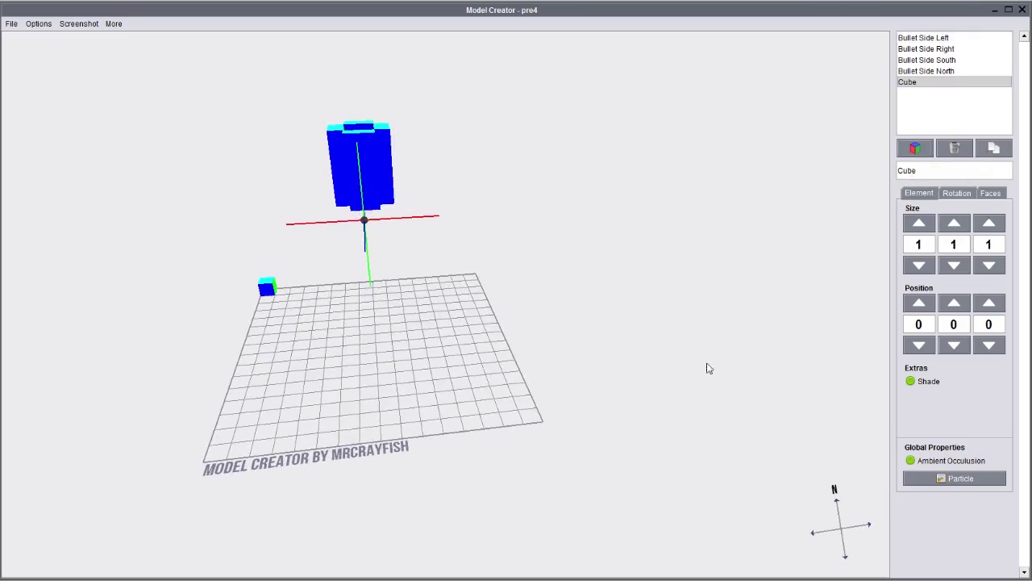
left_click_drag(928, 168, 788, 168)
type("Bullet Side Bottom")
key("Return")
- Move the Bullet Side Bottom cube to X position 7 and set its size to 2 × 1 × 2
right_click_drag(511, 414, 508, 481)
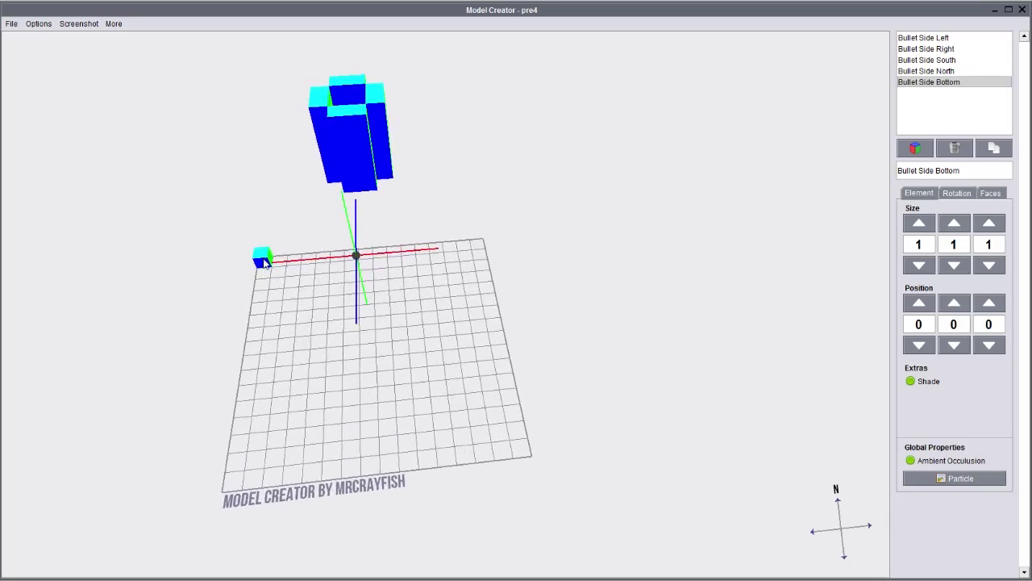
left_click_drag(263, 256, 370, 251, "ctrl")
right_click_drag(383, 322, 774, 377)
right_click_drag(670, 341, 766, 307)
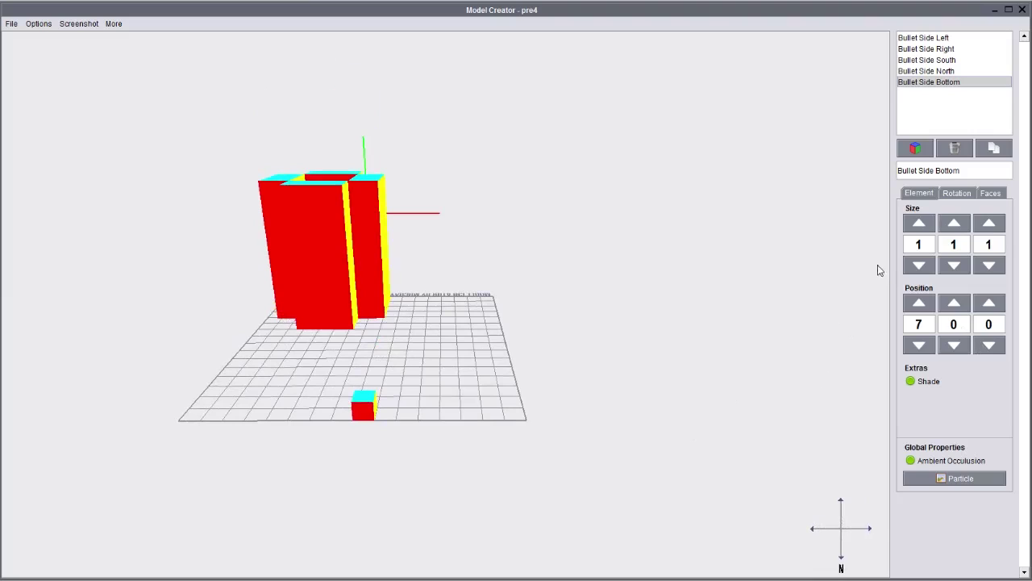
left_click(919, 224)
left_click(990, 224)
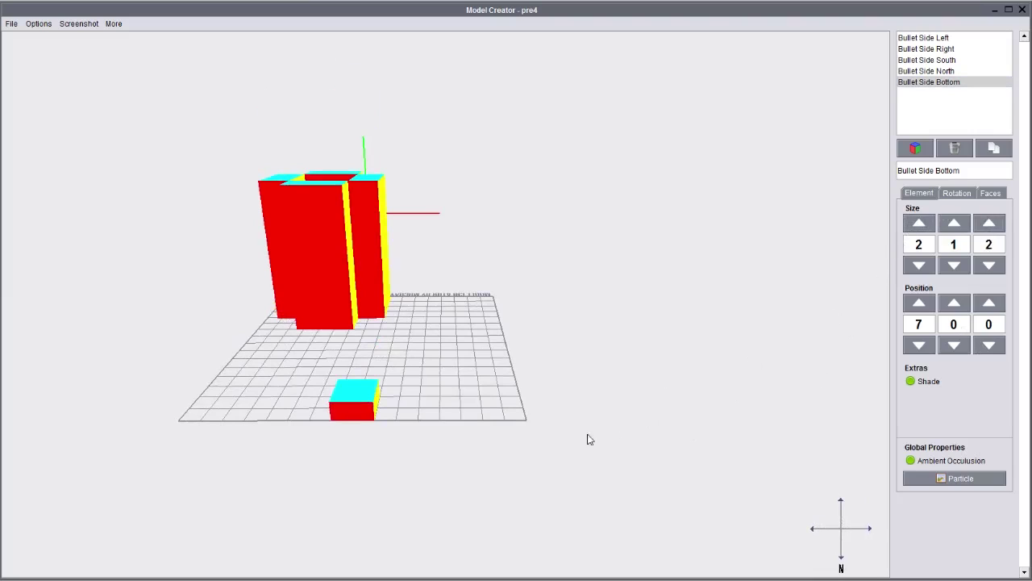
- Move the bottom element to Z position -2 and Y position 6, closing the underside of the casing
right_click_drag(588, 438, 263, 362)
left_click_drag(262, 358, 232, 361, "ctrl")
right_click_drag(231, 361, 554, 309)
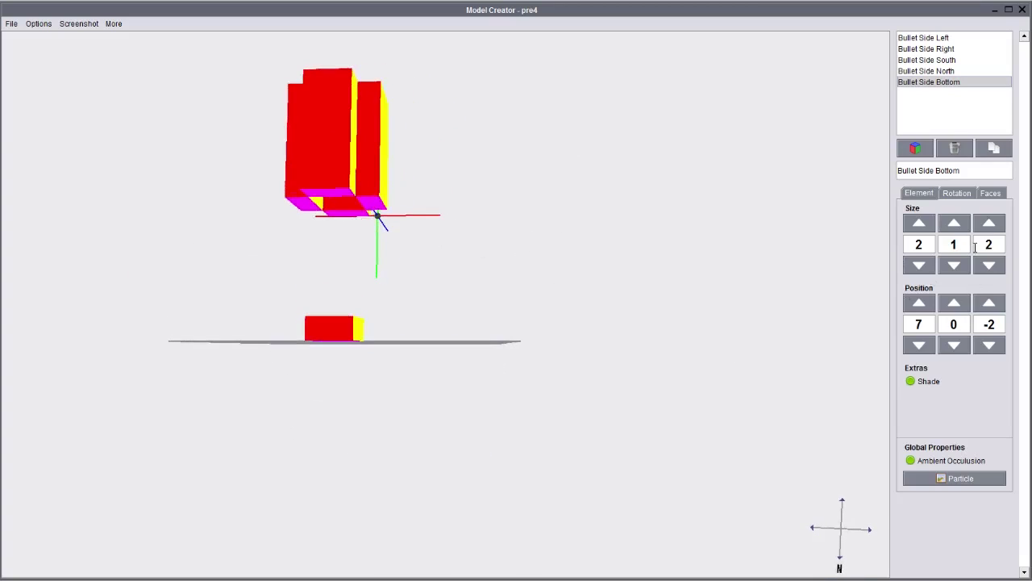
left_click(957, 304)
left_click(957, 304)
left_click(957, 304)
left_click(957, 303)
left_click(956, 303)
left_click(956, 304)
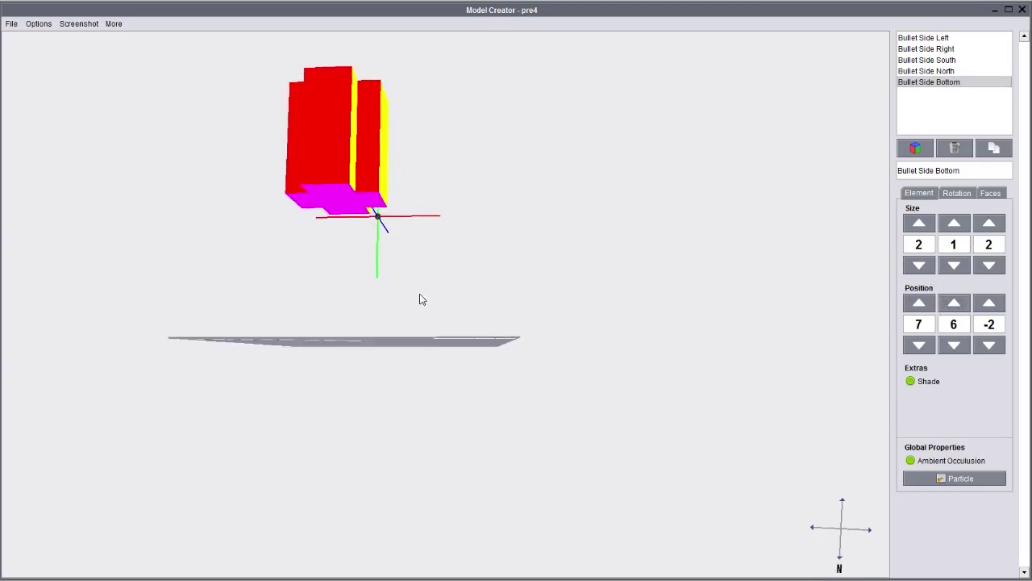
right_click_drag(419, 300, 531, 237)
right_click_drag(435, 176, 608, 355)
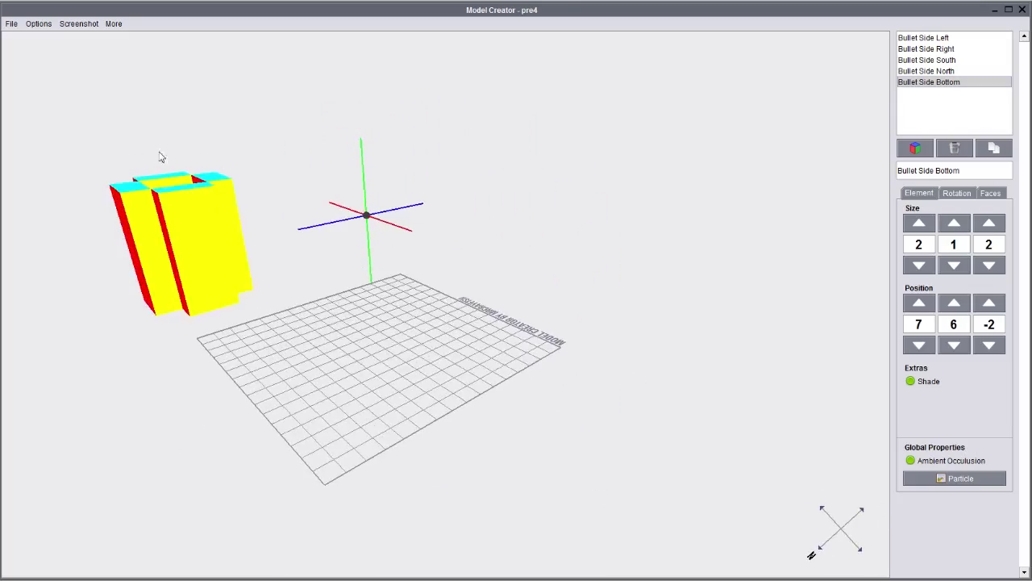
right_click_drag(611, 319, 639, 337)
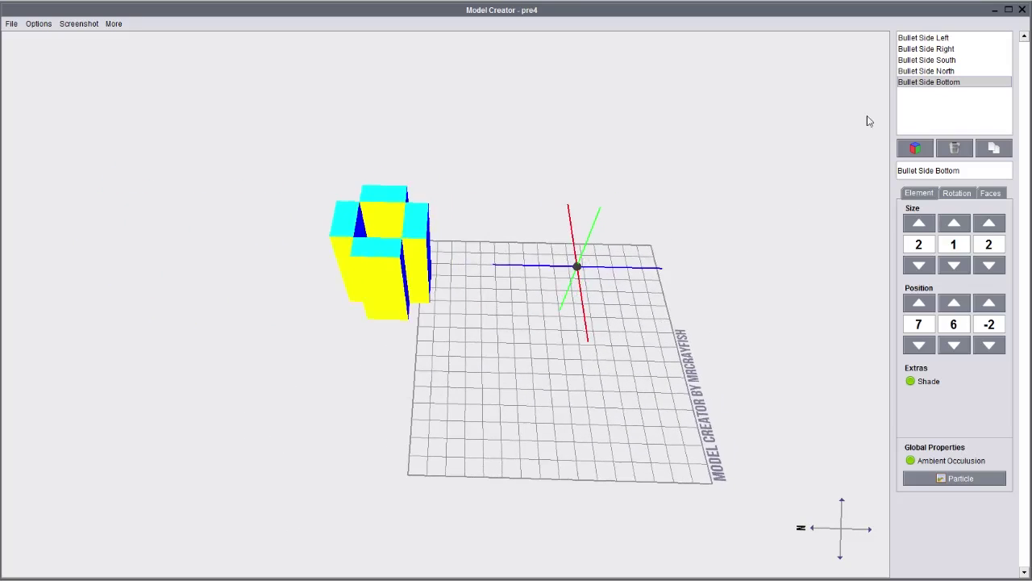
- Duplicate the Bullet Side Left element and name the copy "Cone Left"
left_click(949, 37)
left_click(1005, 153)
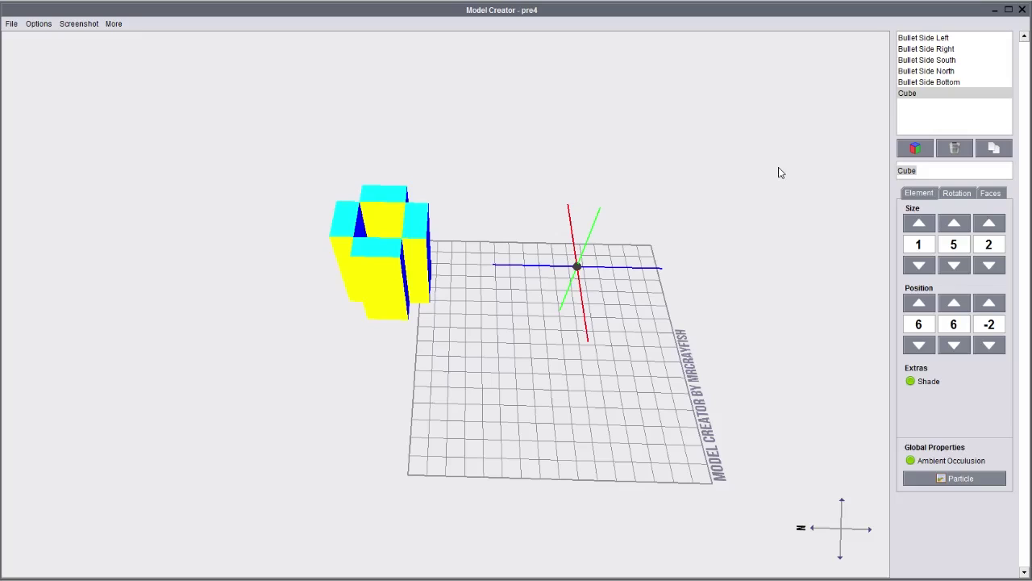
key("BackSpace")
key("BackSpace")
key("BackSpace")
- Raise the Cone Left element above the casing to Y position 12
left_click_drag(670, 430, 382, 431)
left_click_drag(692, 275, 733, 255)
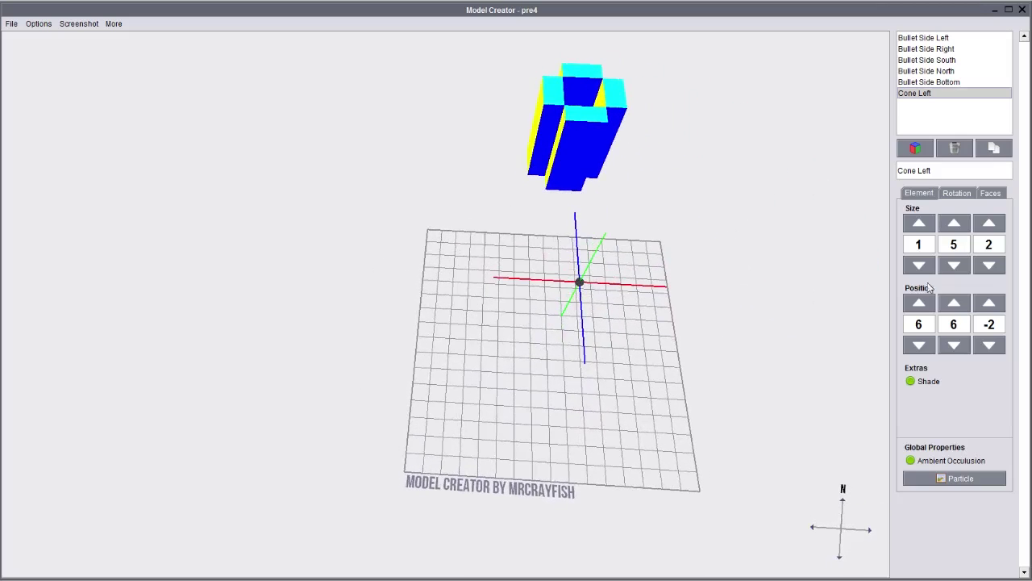
left_click(953, 304)
left_click(953, 304)
left_click(954, 304)
left_click(953, 304)
left_click(954, 304)
left_click(953, 304)
right_click_drag(577, 325, 801, 165)
- Resize the Cone Left element to 0.5 × 2 × 2
left_click(954, 264)
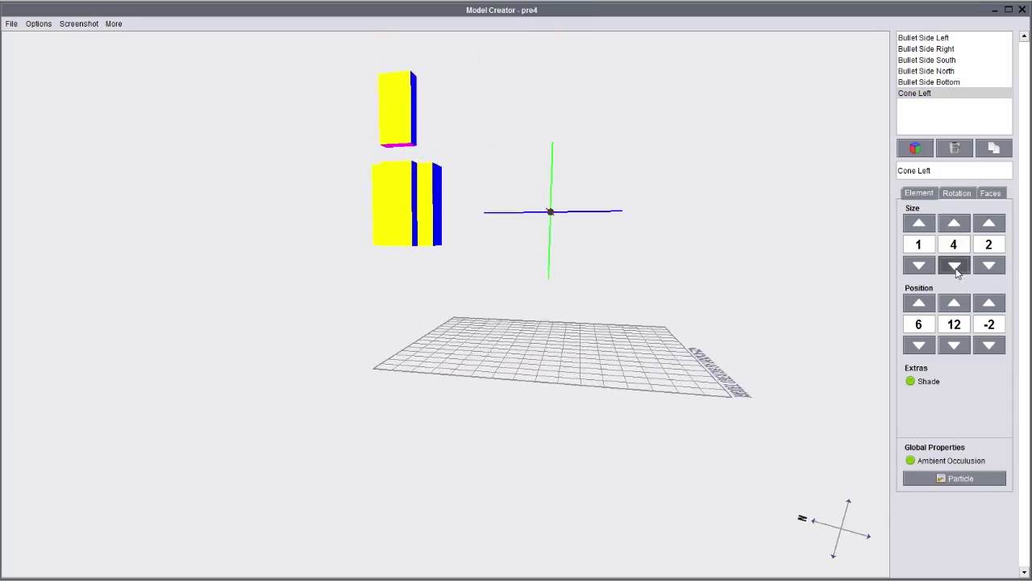
left_click(955, 265)
left_click(955, 264)
left_click_drag(725, 298, 562, 487)
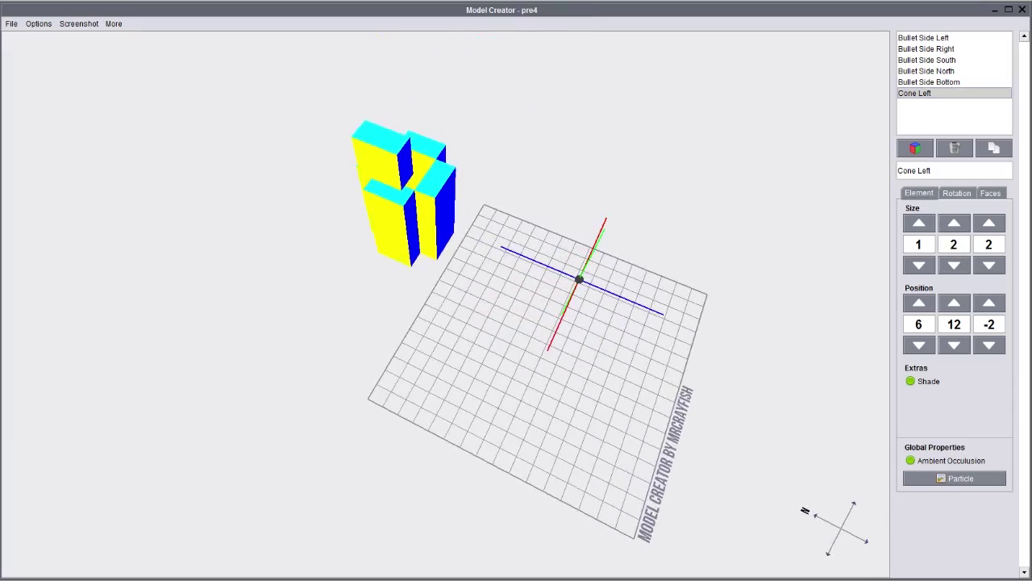
left_click_drag(265, 519, 654, 292)
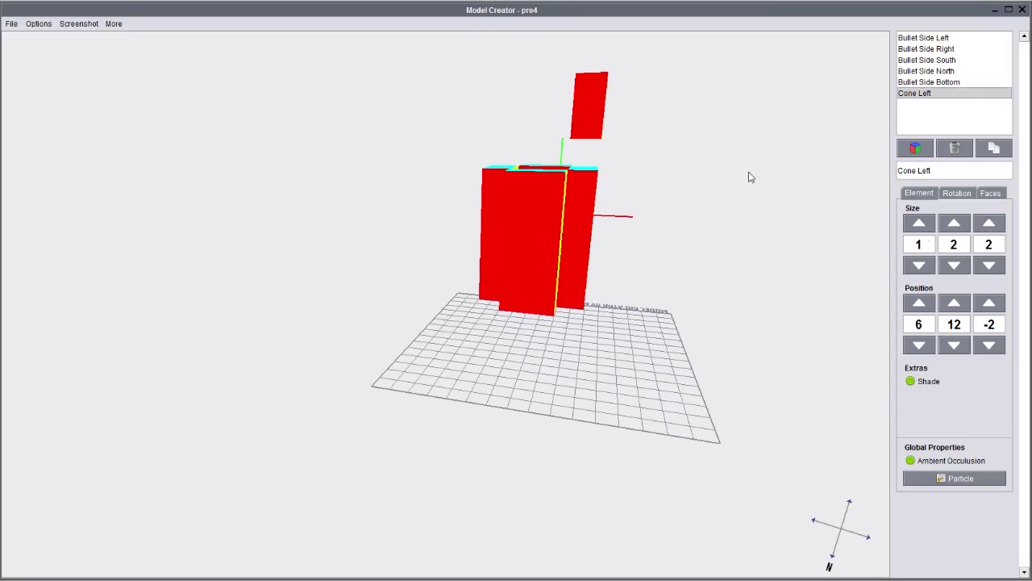
double_click(920, 246)
type("0.5")
key("Return")
- Move the Cone Left element to X position 6.5
left_click_drag(761, 193, 849, 286)
left_click(918, 302)
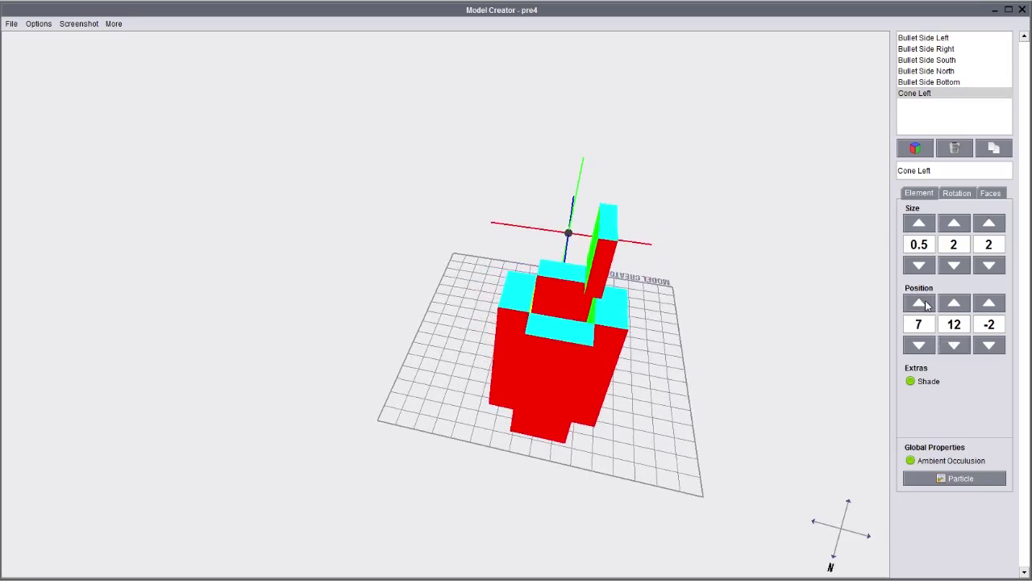
left_click_drag(753, 304, 716, 307)
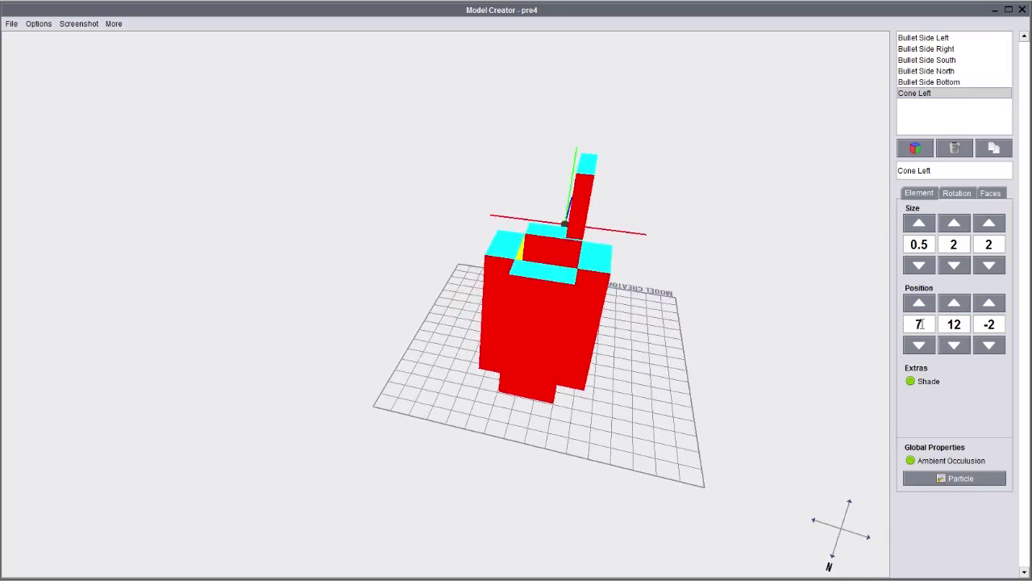
left_click_drag(932, 325, 879, 326)
type("6.5")
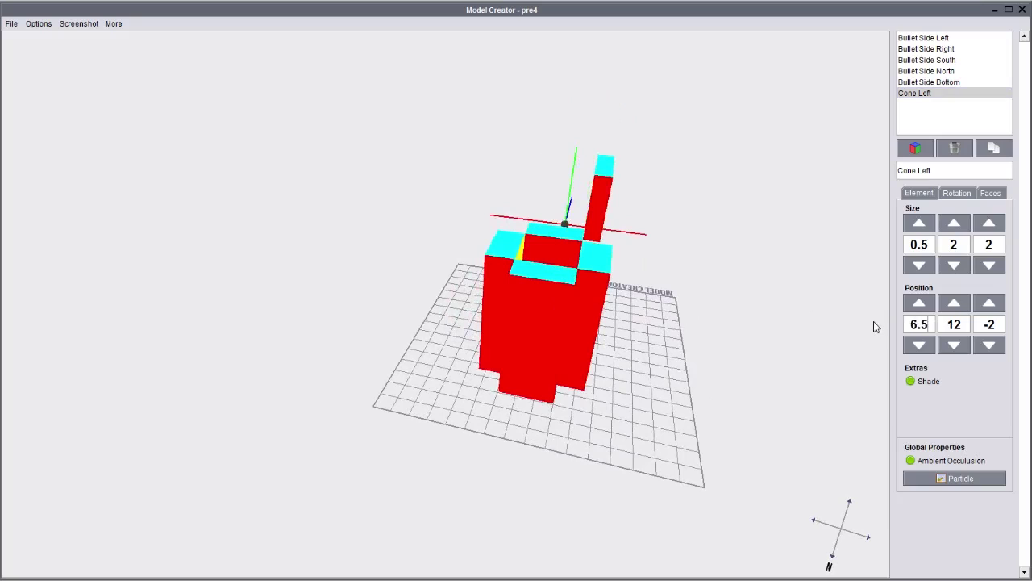
- Try X position 6.3 for the Cone Left element and restore it to 6.5
left_click_drag(876, 327, 821, 358)
left_click(926, 324)
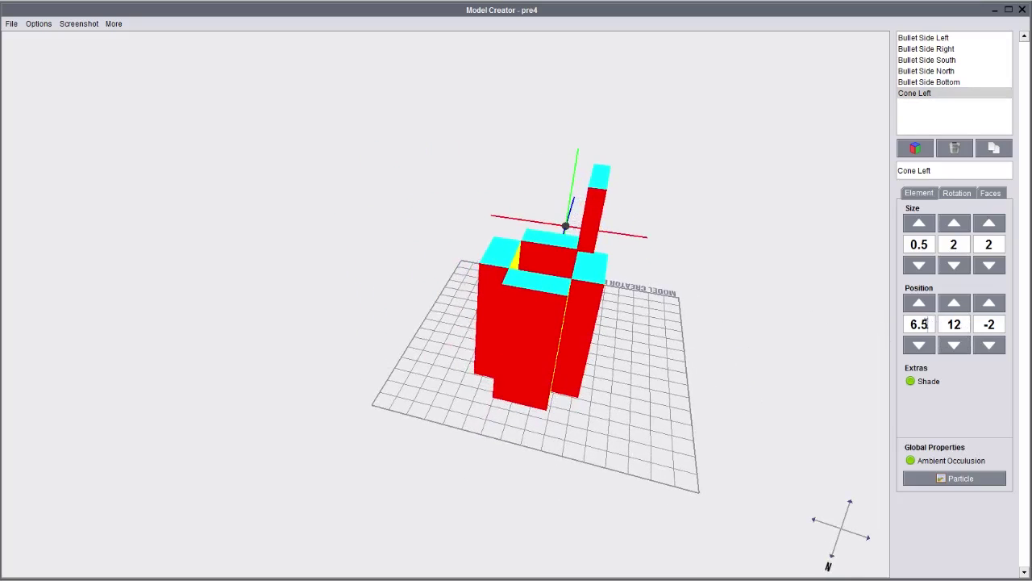
key("BackSpace")
type("3")
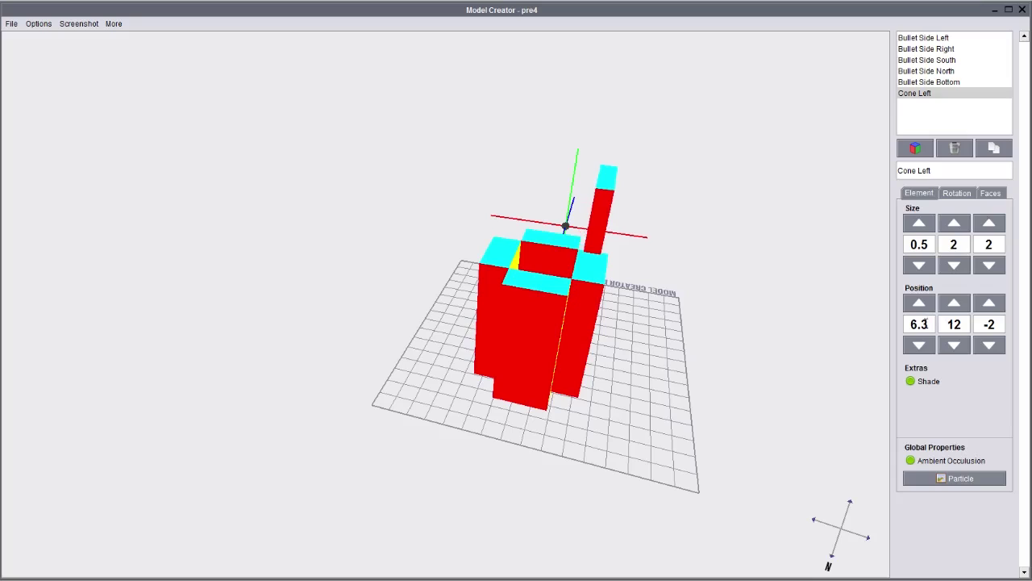
key("BackSpace")
type("5")
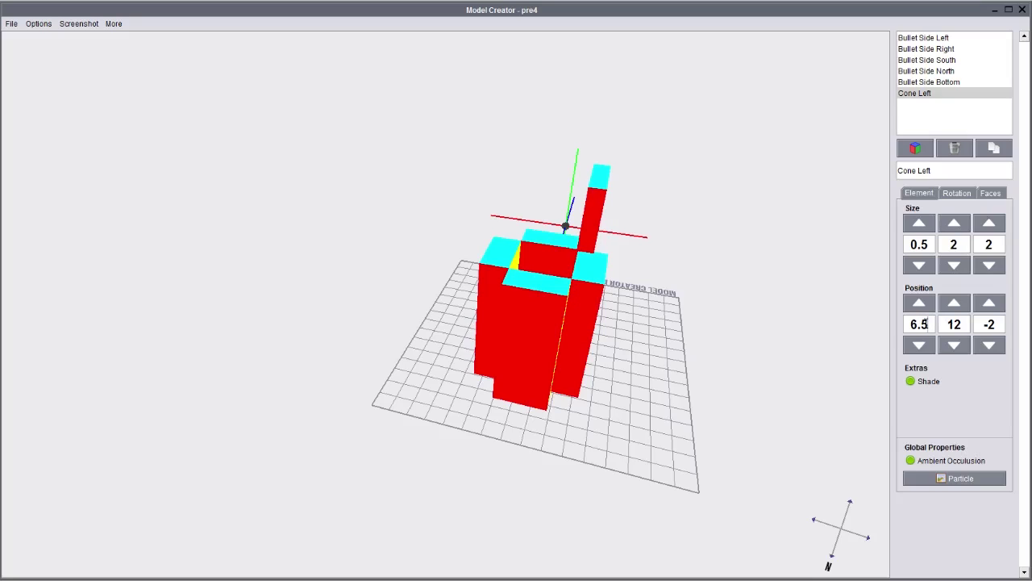
- Lower the Cone Left element to Y position 11 so it sits on the casing
left_click_drag(726, 379, 430, 363)
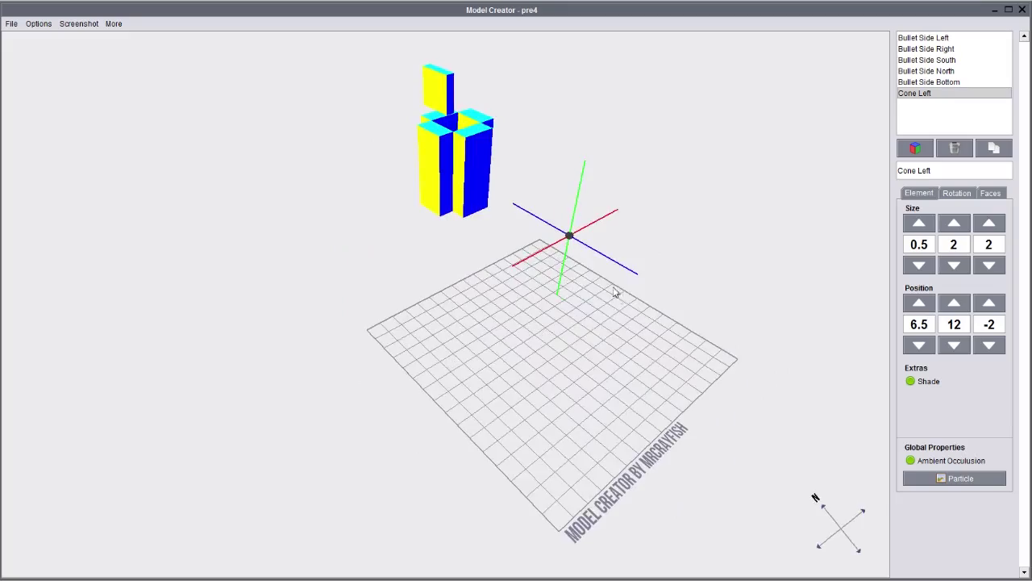
left_click_drag(616, 290, 714, 255)
left_click(954, 345)
- Duplicate the Cone Left element and name the copy "Cone Right"
left_click_drag(645, 354, 472, 323)
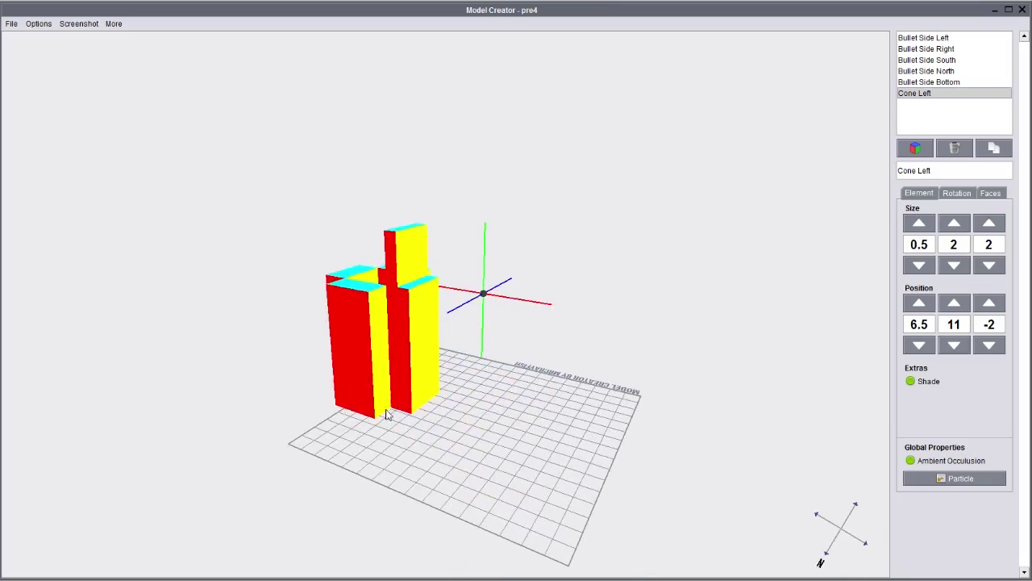
left_click_drag(386, 415, 598, 389)
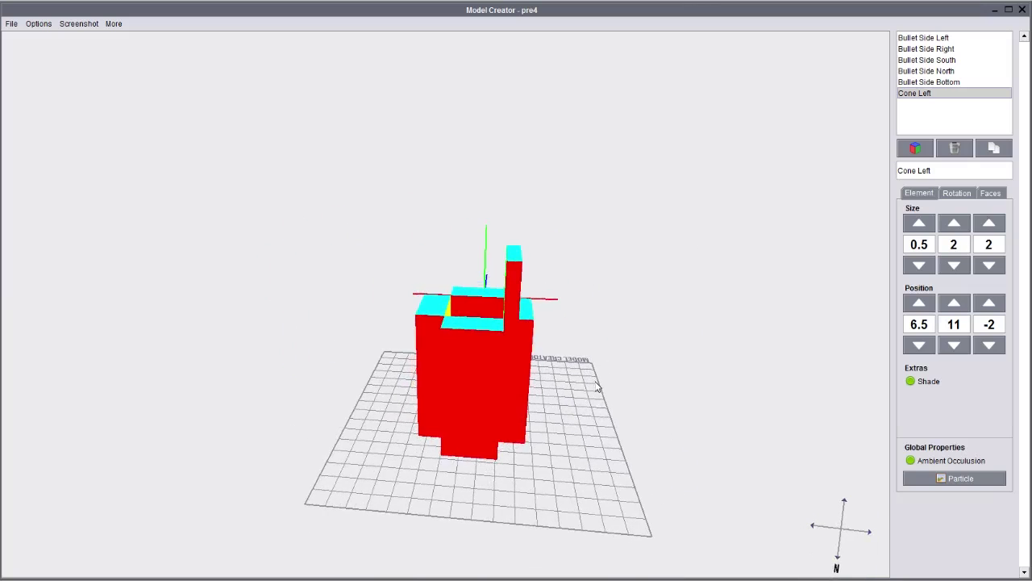
left_click(994, 148)
type("Cone")
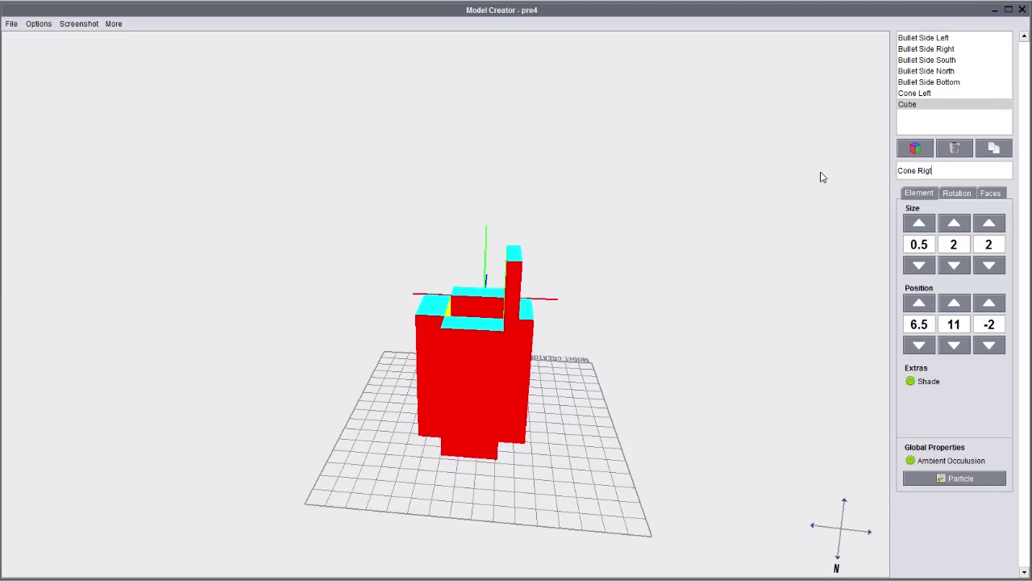
key("Return")
- Move the Cone Right element across the casing to X position 9
left_click(924, 306)
left_click(924, 307)
left_click(924, 307)
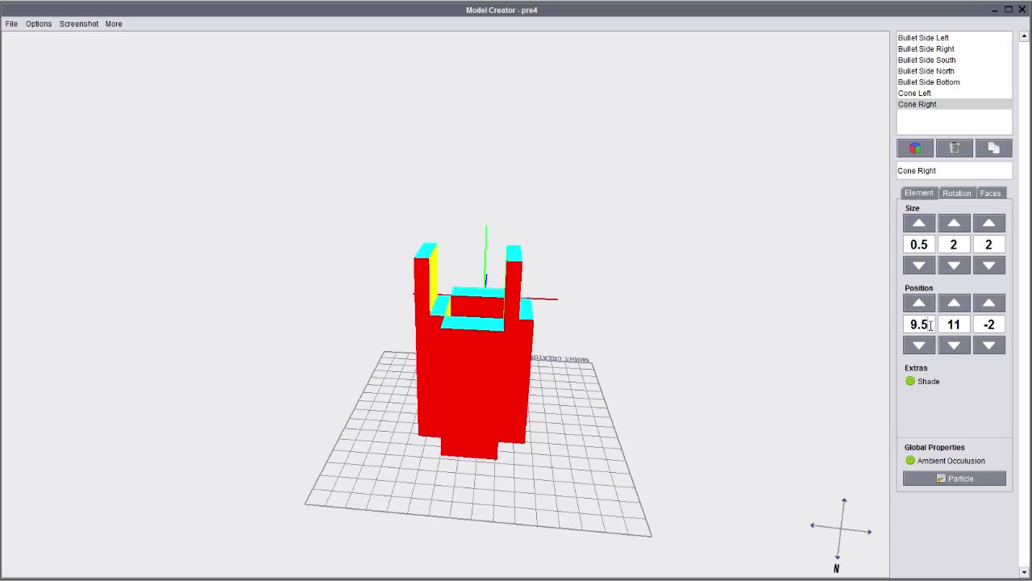
double_click(929, 324)
type("9")
key("Return")
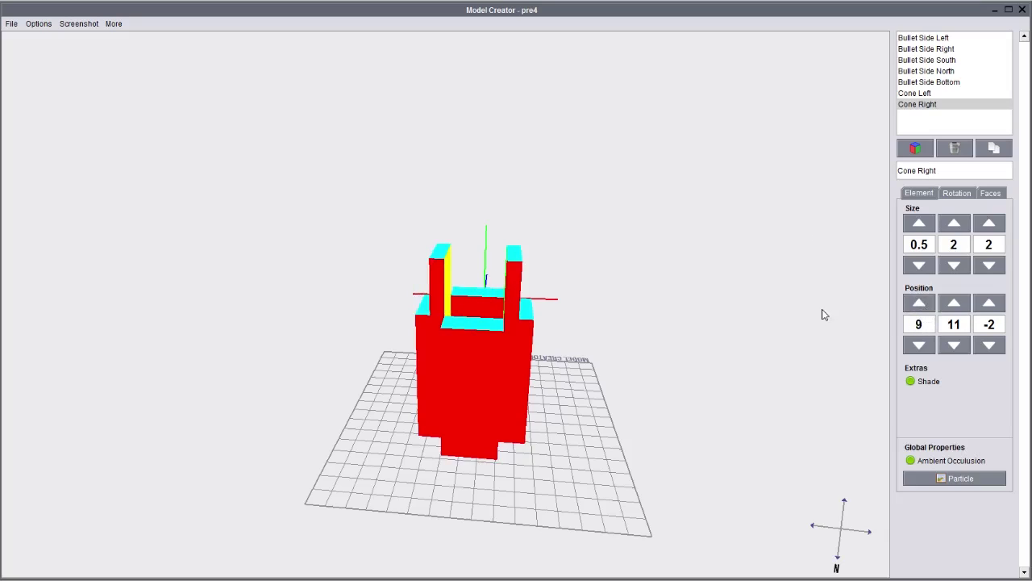
- Duplicate the Cone Right element and name the copy "Cone South"
left_click_drag(600, 353, 632, 332)
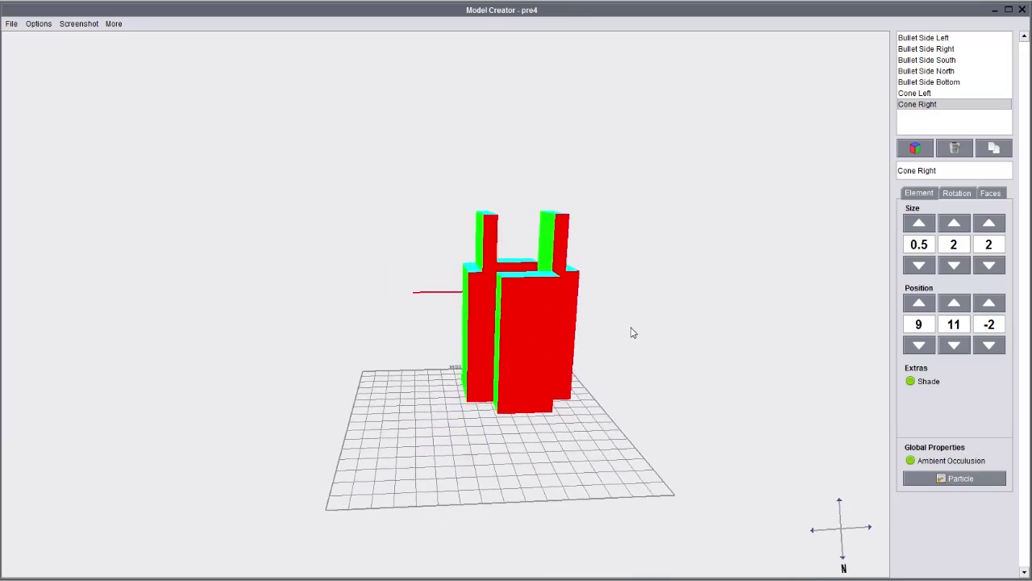
left_click(994, 153)
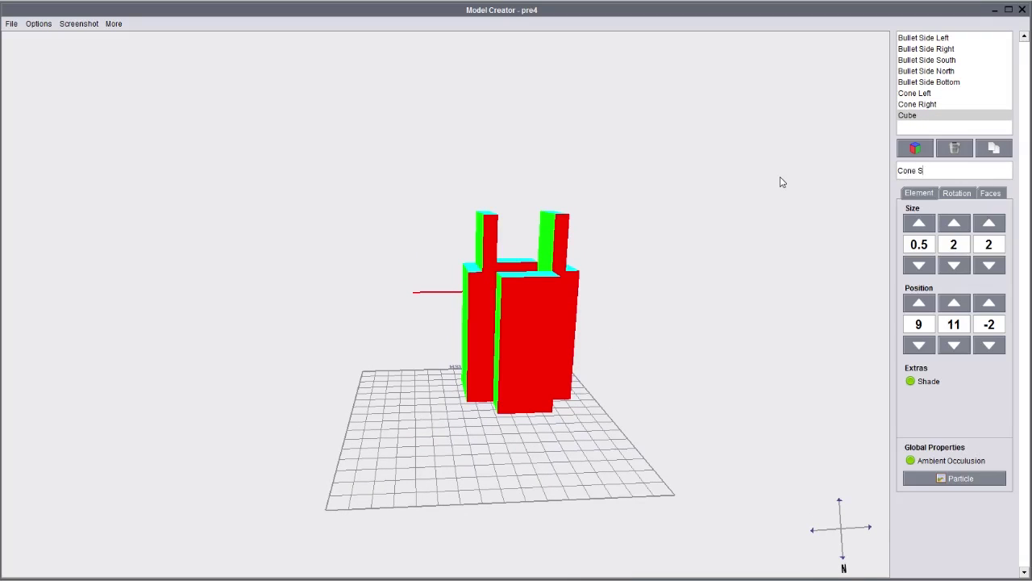
type("Cone South")
- Resize the Cone South element to 2 × 2 × 0.5
left_click_drag(738, 350, 703, 395)
left_click(933, 245)
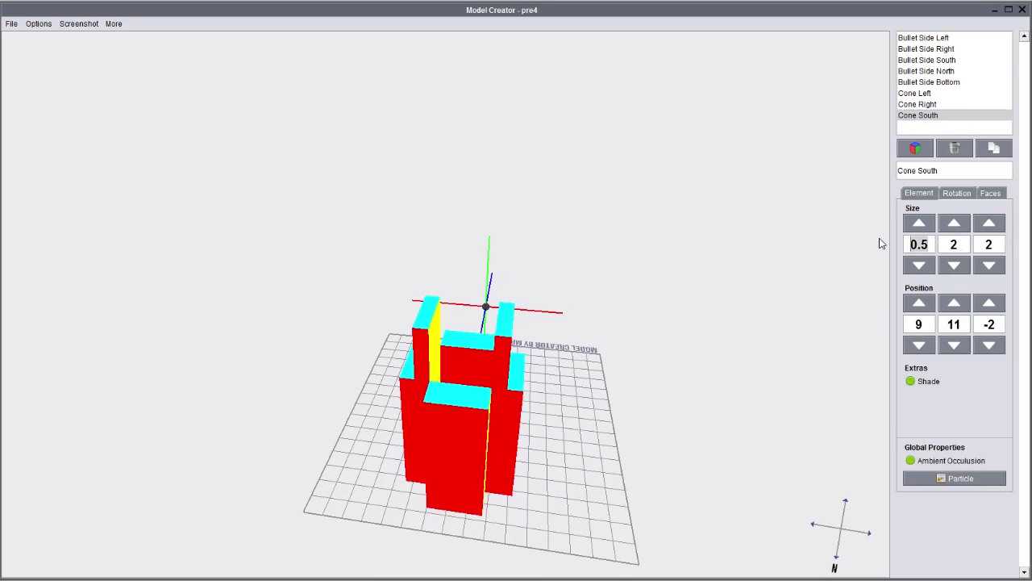
type("2")
left_click(976, 242)
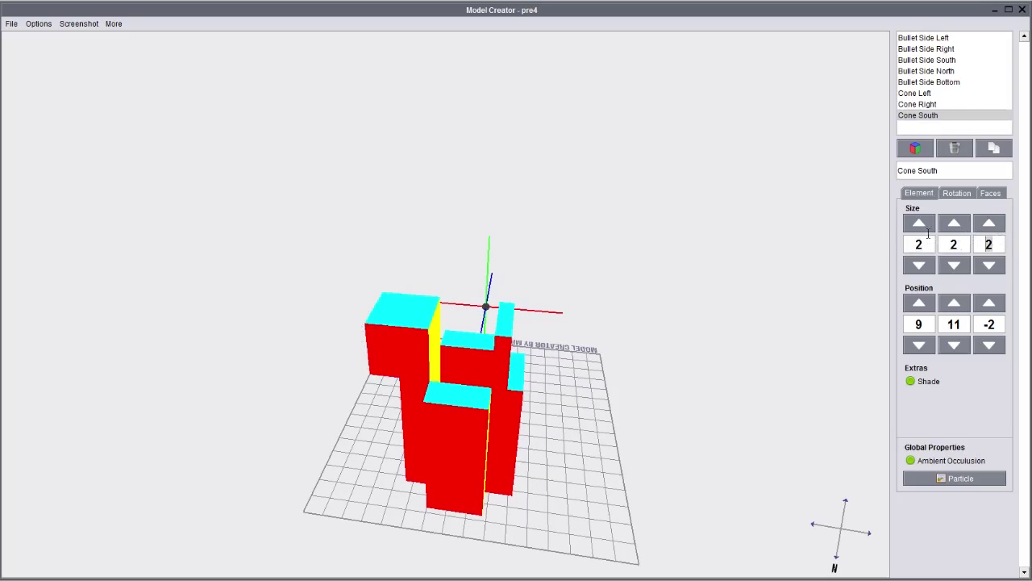
type("0.5")
- Move the Cone South element to X position 7 and Z position 0, between the two cone sides
left_click_drag(500, 329, 615, 339)
left_click(986, 346)
left_click(985, 345)
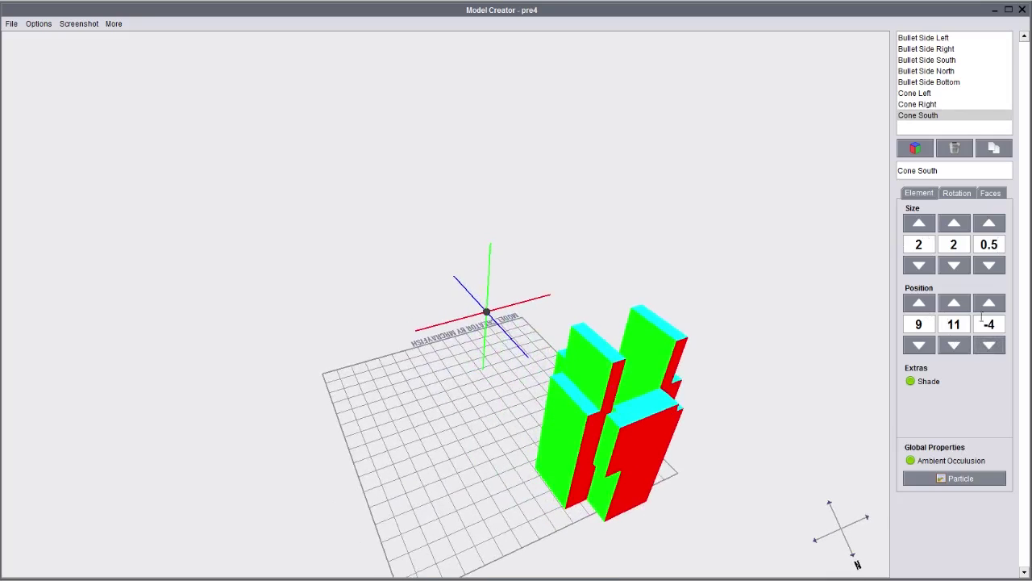
left_click(984, 304)
left_click(984, 305)
left_click(983, 306)
left_click(981, 307)
right_click_drag(767, 352, 835, 334)
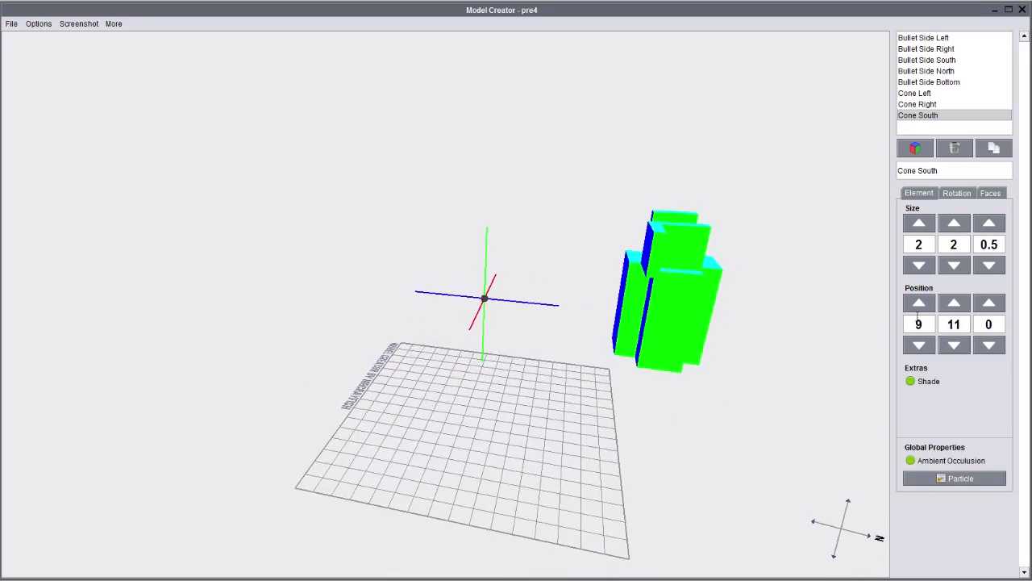
right_click_drag(738, 317, 685, 424)
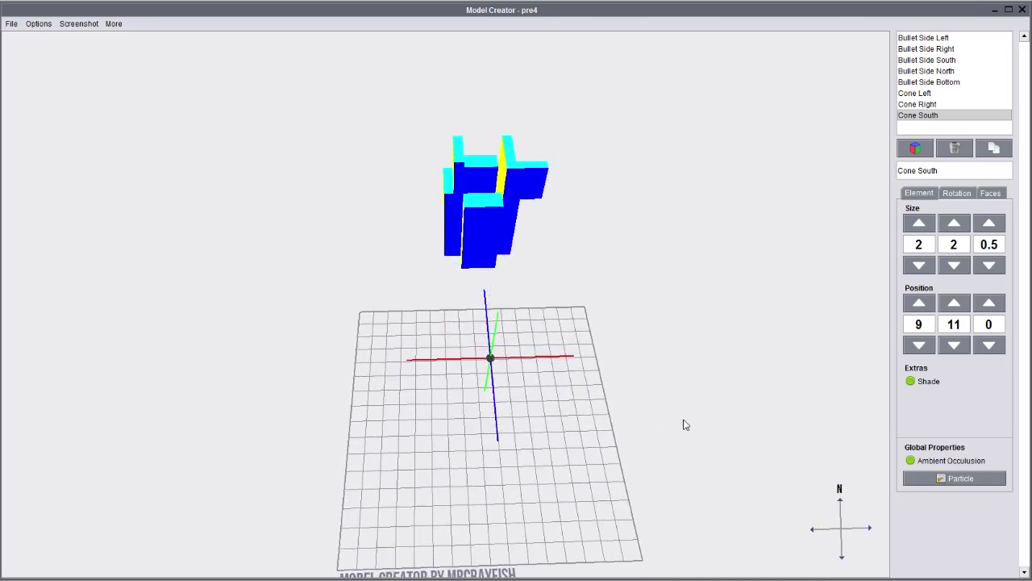
left_click(920, 346)
left_click(921, 346)
- Duplicate the Cone South element and name the copy "Cone North"
right_click_drag(554, 299, 703, 347)
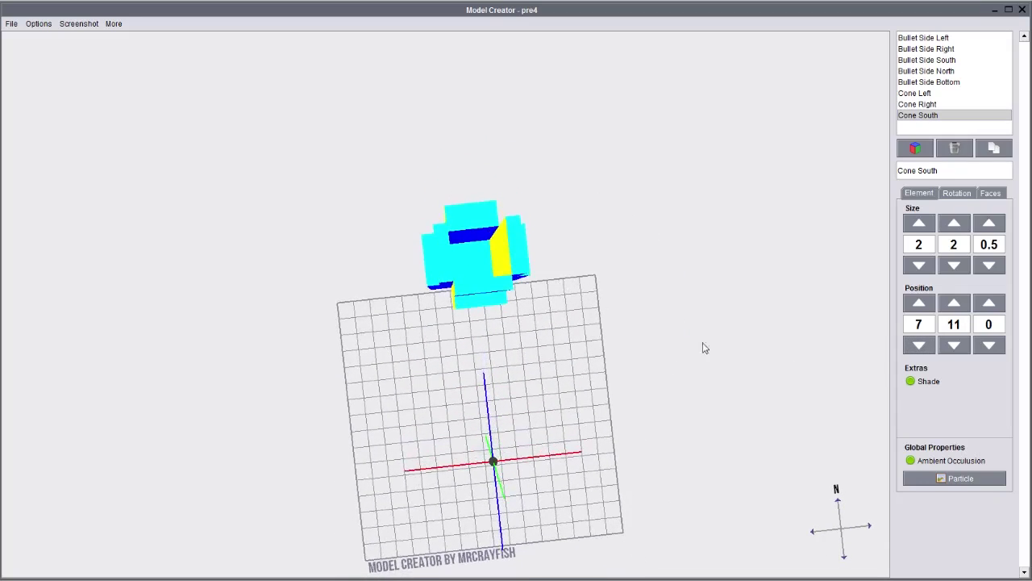
left_click(1006, 146)
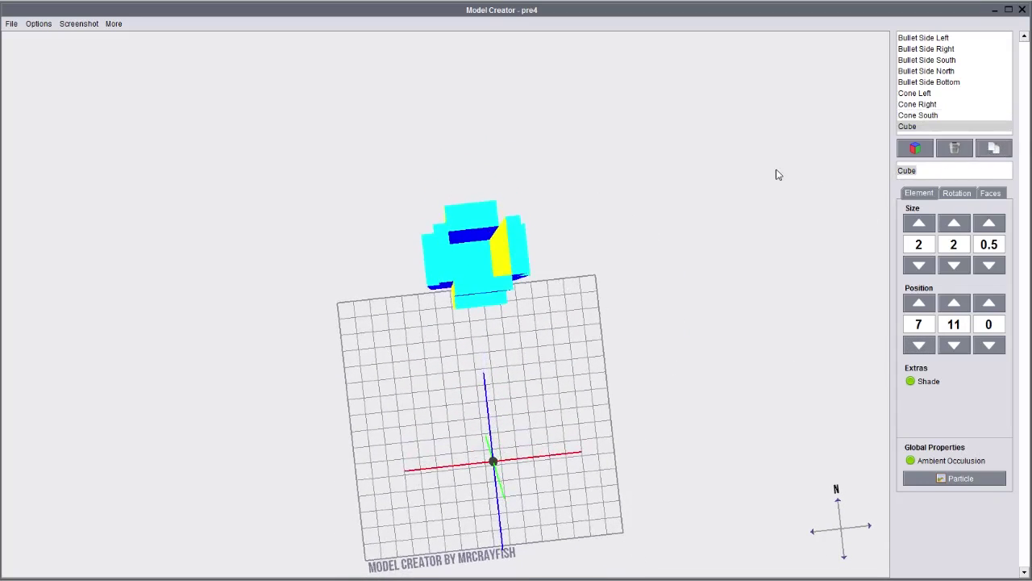
type("Cpme")
left_click_drag(456, 202, 522, 139)
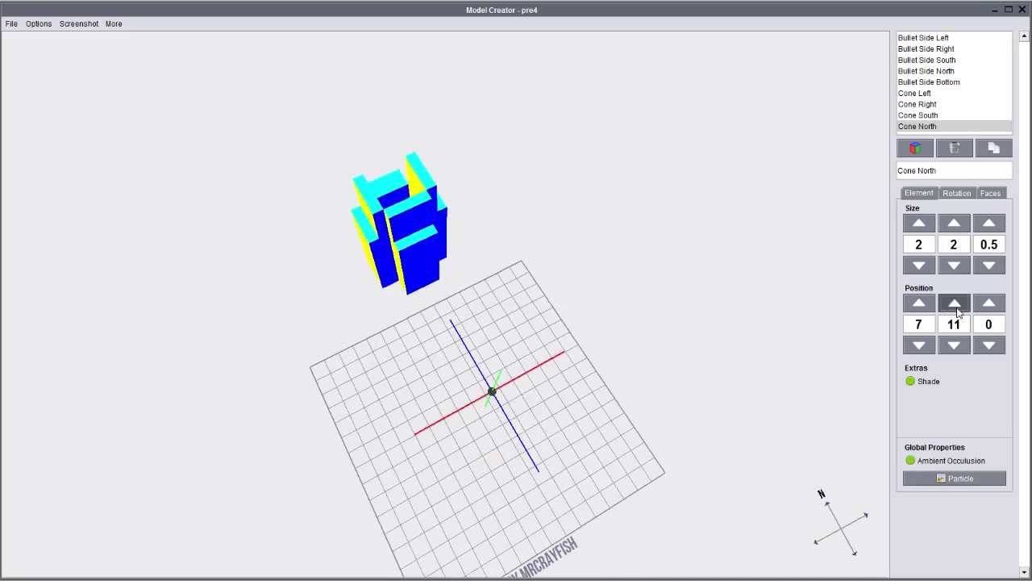
left_click(956, 306)
left_click(956, 306)
left_click(955, 345)
left_click(955, 345)
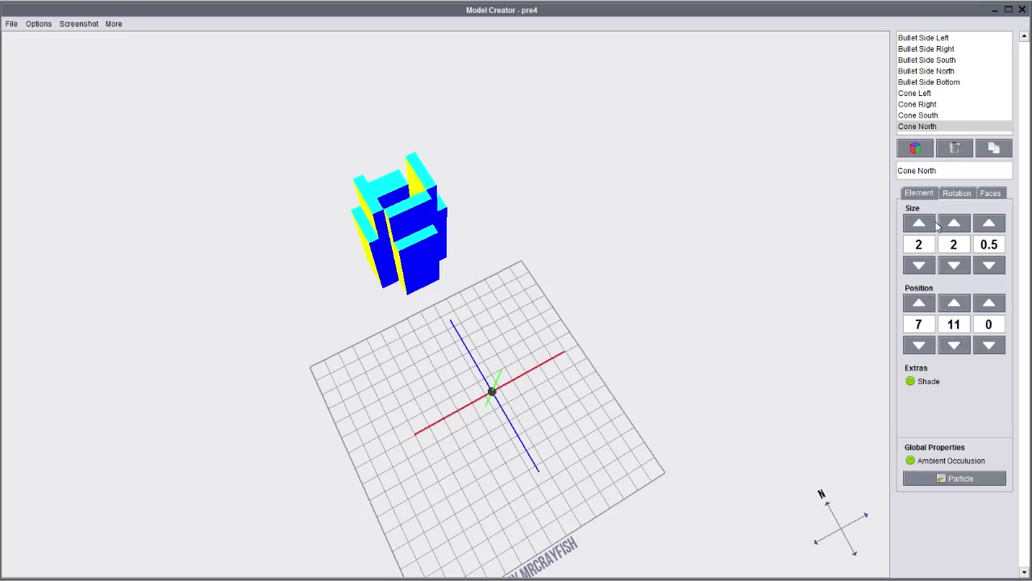
left_click(919, 304)
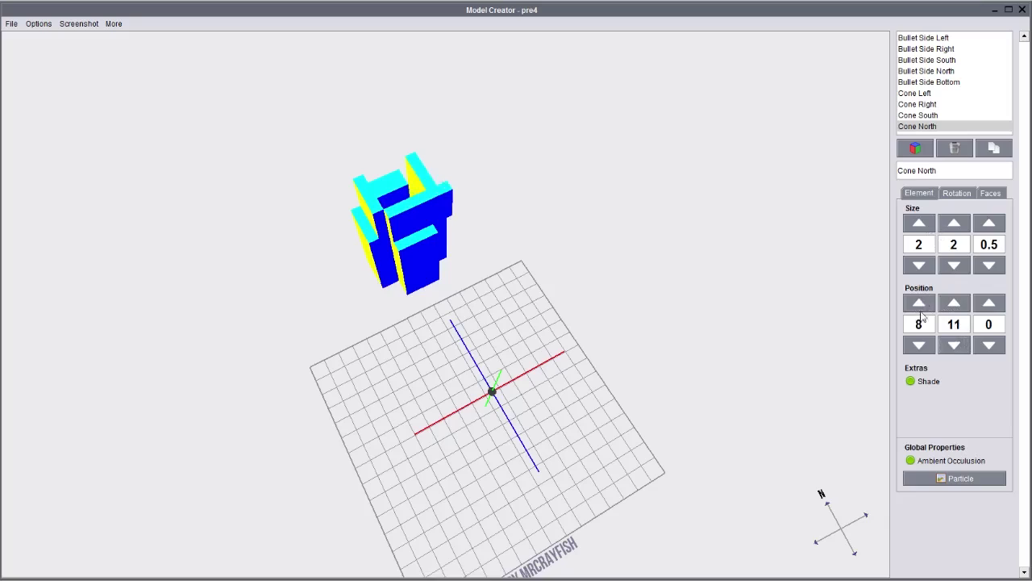
left_click(920, 345)
- Move the Cone North element to Z position -2.5 on the opposite side of the cone
left_click(990, 345)
left_click(990, 345)
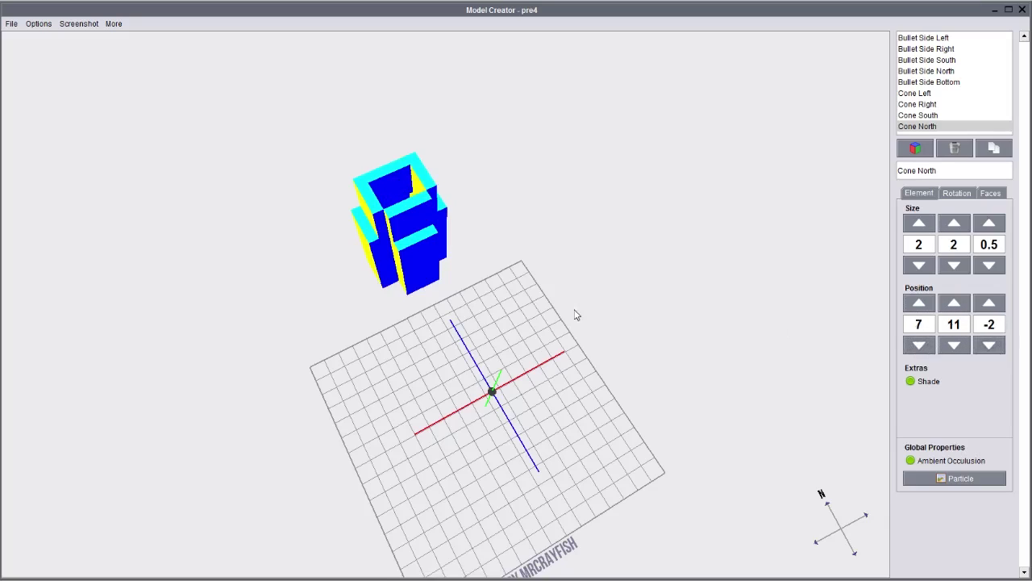
left_click_drag(577, 314, 703, 317)
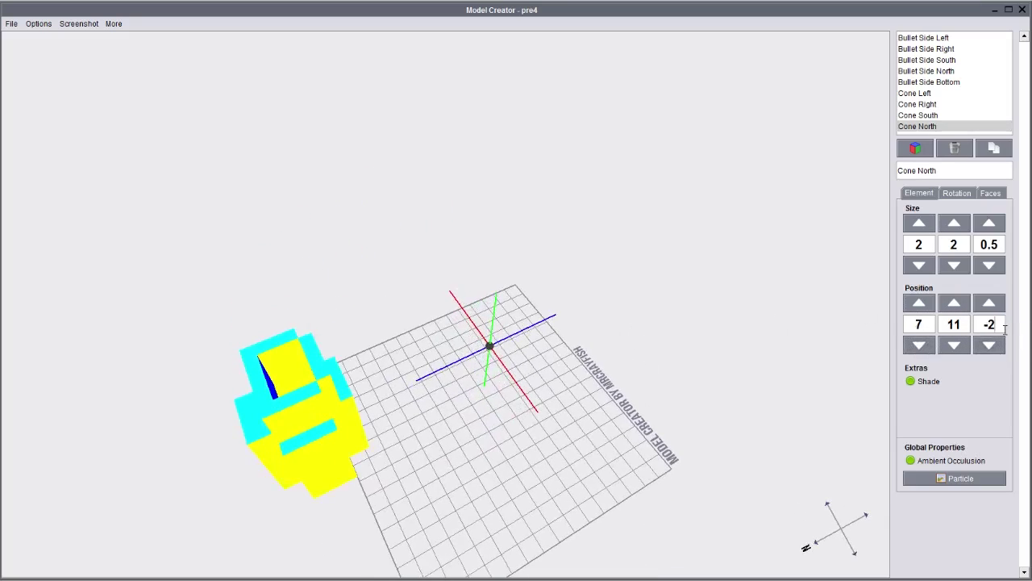
type("5")
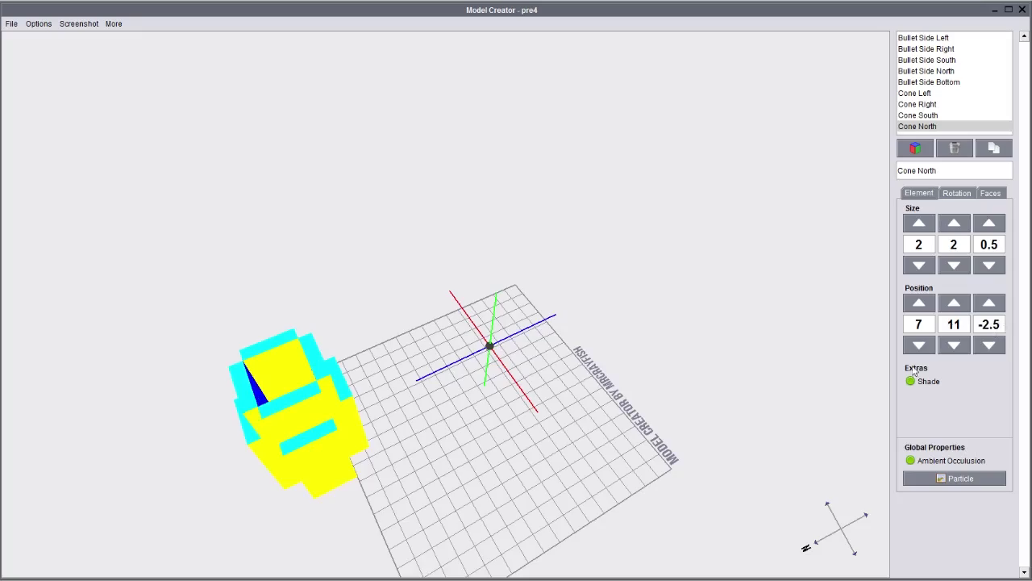
- Duplicate the Bullet Side Bottom element and name the copy "Cone Top"
right_click_drag(517, 368, 452, 184)
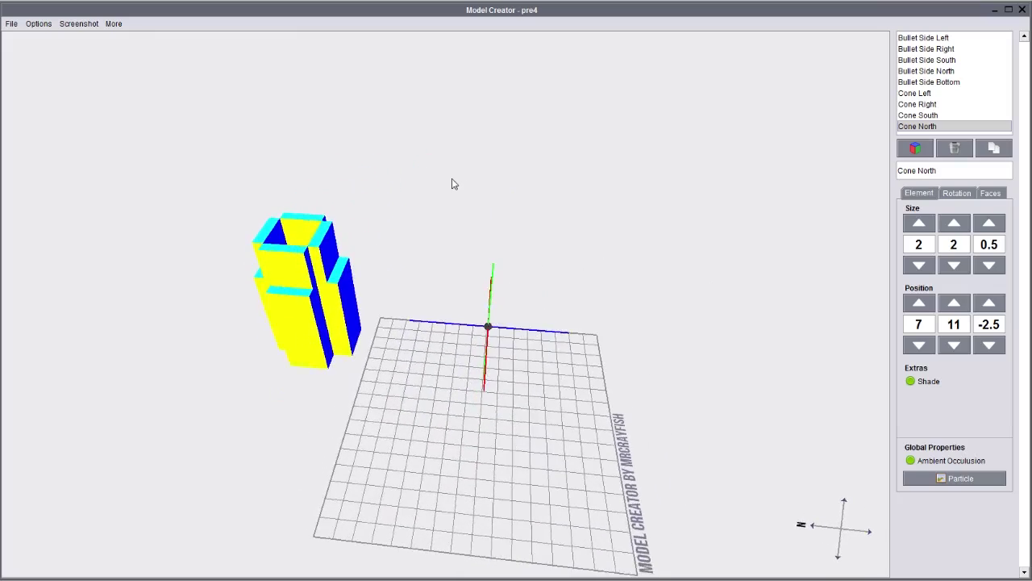
left_click(958, 83)
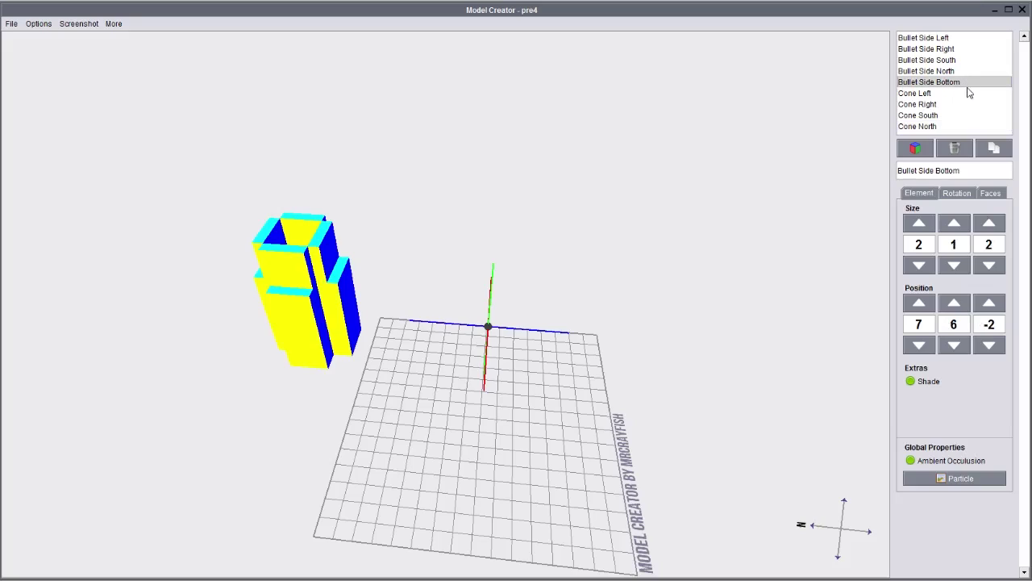
left_click(994, 149)
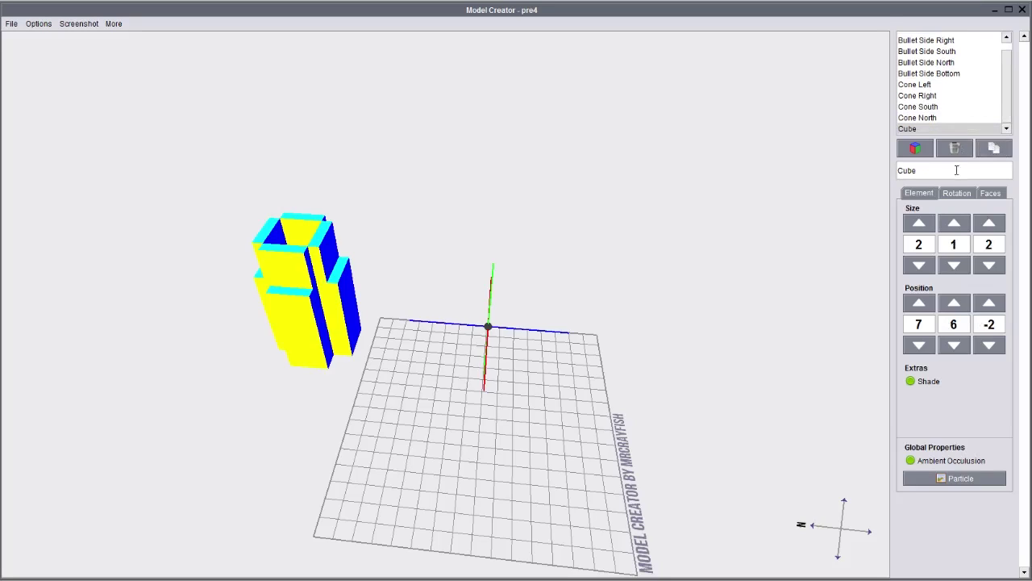
left_click_drag(956, 170, 837, 178)
type("Cone Top")
- Raise the Cone Top element to Y position 13 and set its height to 0.5 to cap the cone
left_click(955, 305)
left_click(955, 305)
left_click(955, 305)
left_click(955, 304)
left_click(955, 305)
left_click(955, 305)
left_click(955, 305)
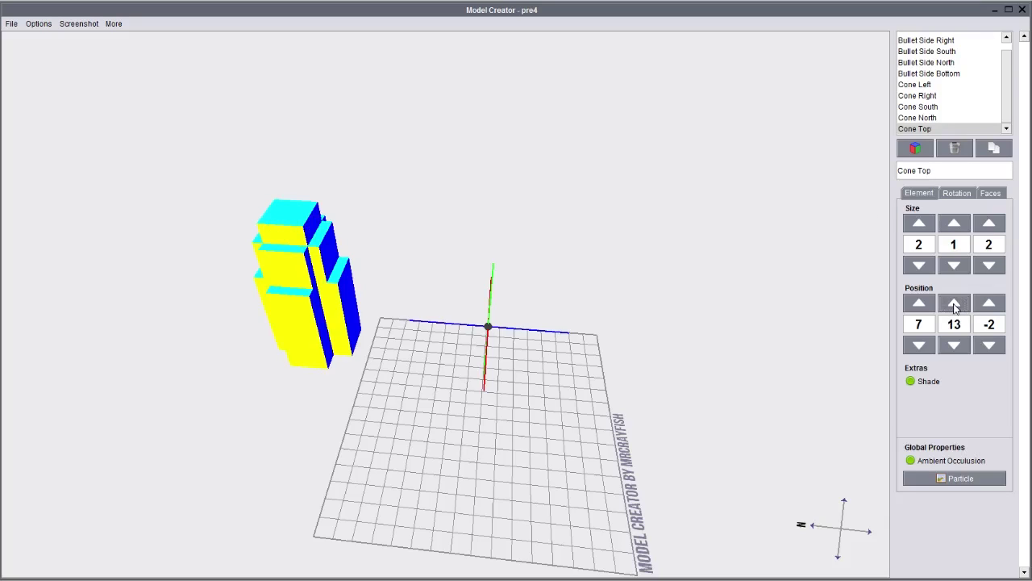
right_click_drag(487, 251, 701, 202)
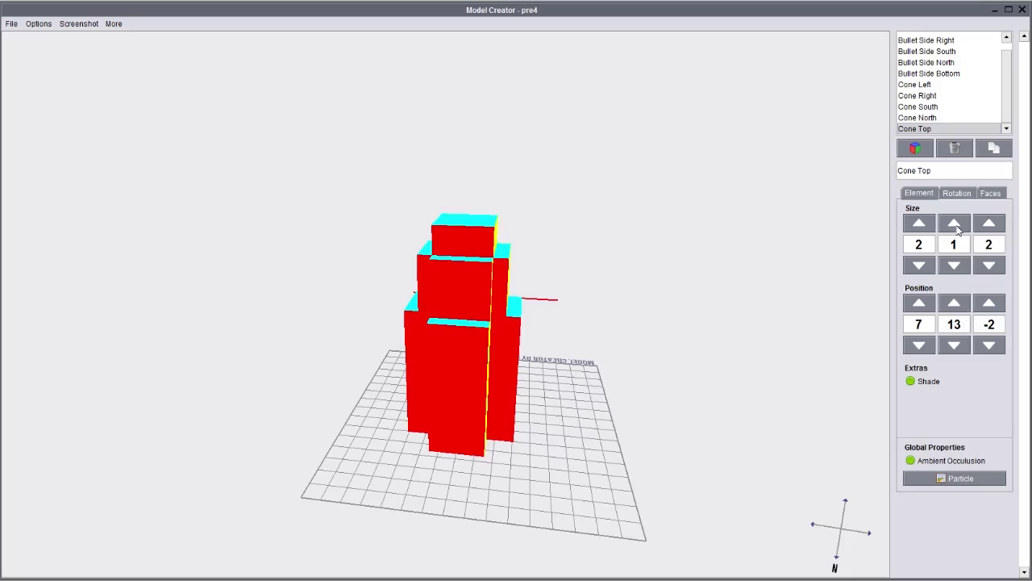
left_click(959, 243)
type("0.5")
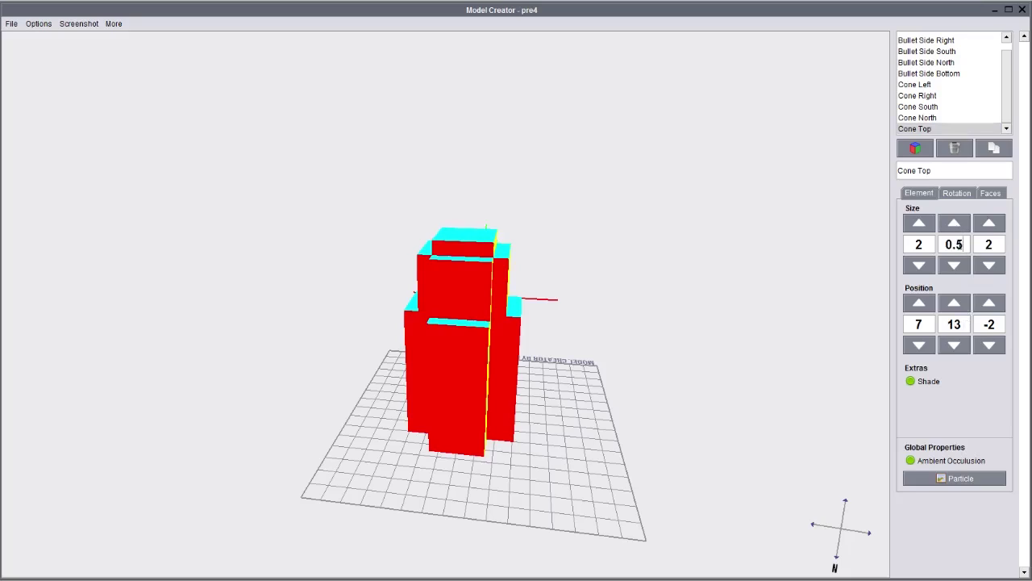
- Duplicate the Bullet Side Left element and move the copy to X position 4, clear of the casing
right_click_drag(643, 229, 459, 211)
right_click_drag(335, 257, 485, 265)
right_click_drag(327, 350, 459, 345)
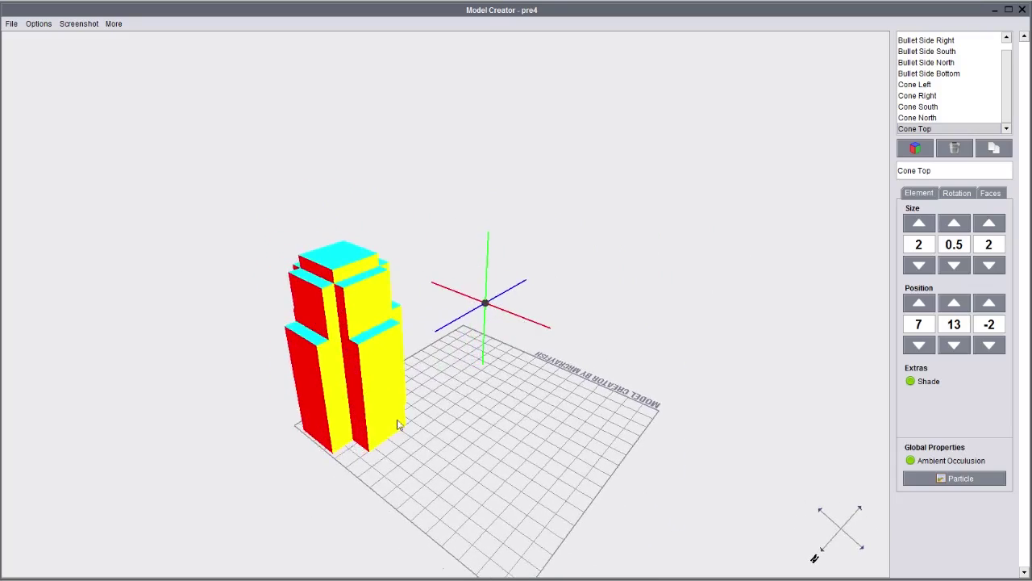
right_click_drag(398, 425, 343, 240)
right_click_drag(345, 310, 409, 297)
scroll(1000, 86, "up", 1)
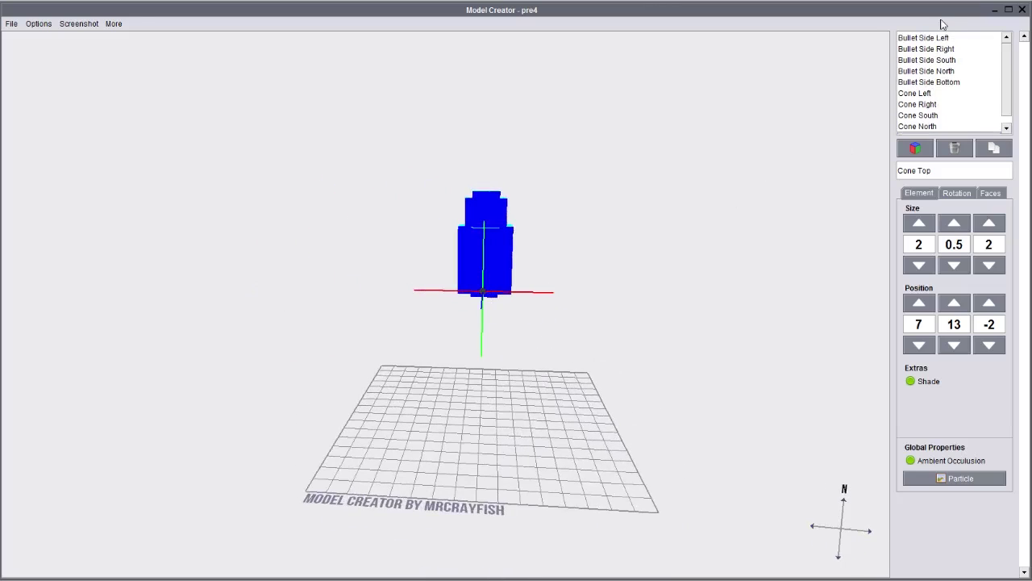
left_click(952, 38)
left_click(998, 149)
right_click_drag(568, 232, 693, 260)
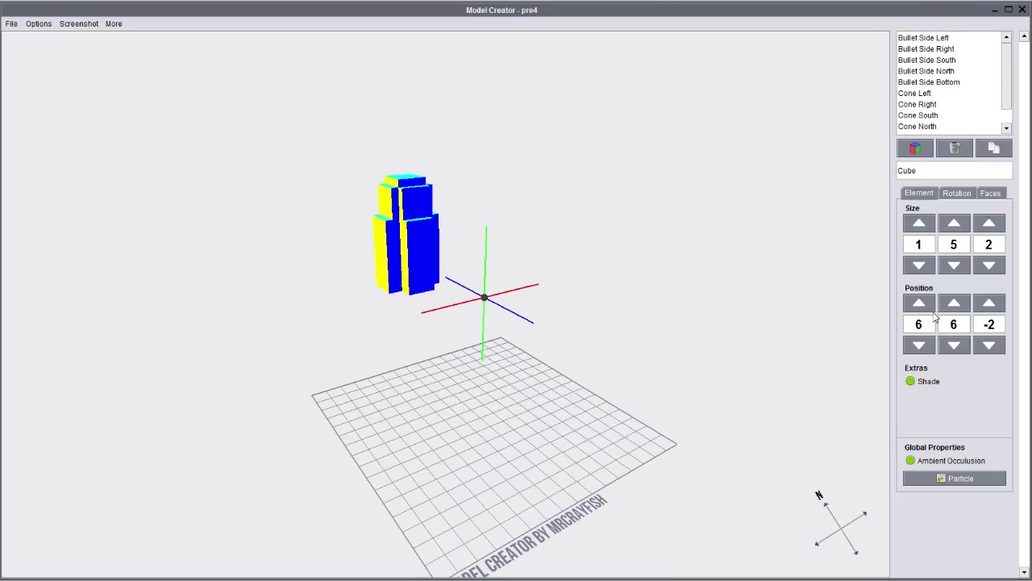
left_click(923, 345)
left_click(919, 345)
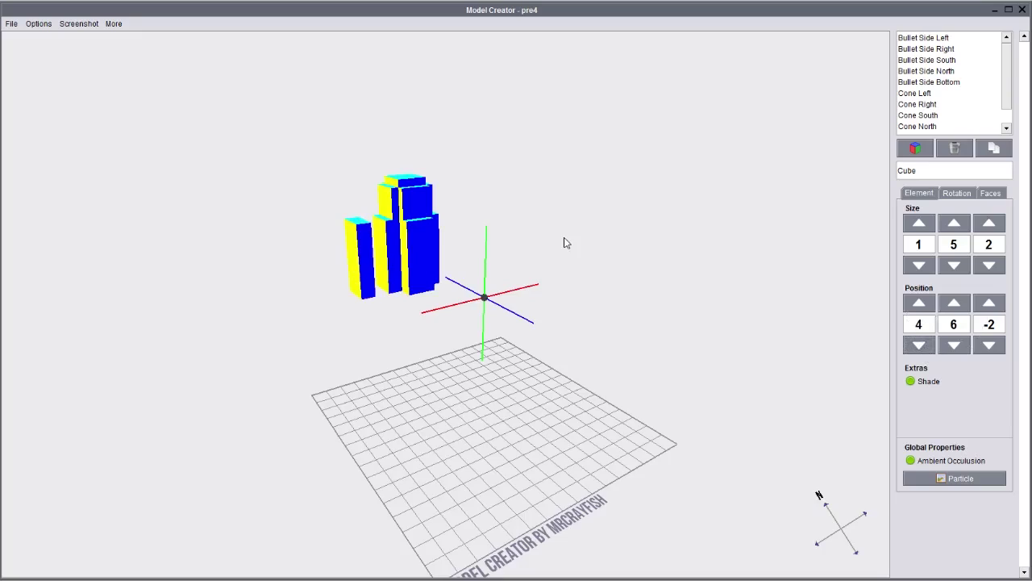
- Set the new cube's X size and Z size to 0.5 to make a thin corner strip
right_click_drag(565, 242, 569, 281)
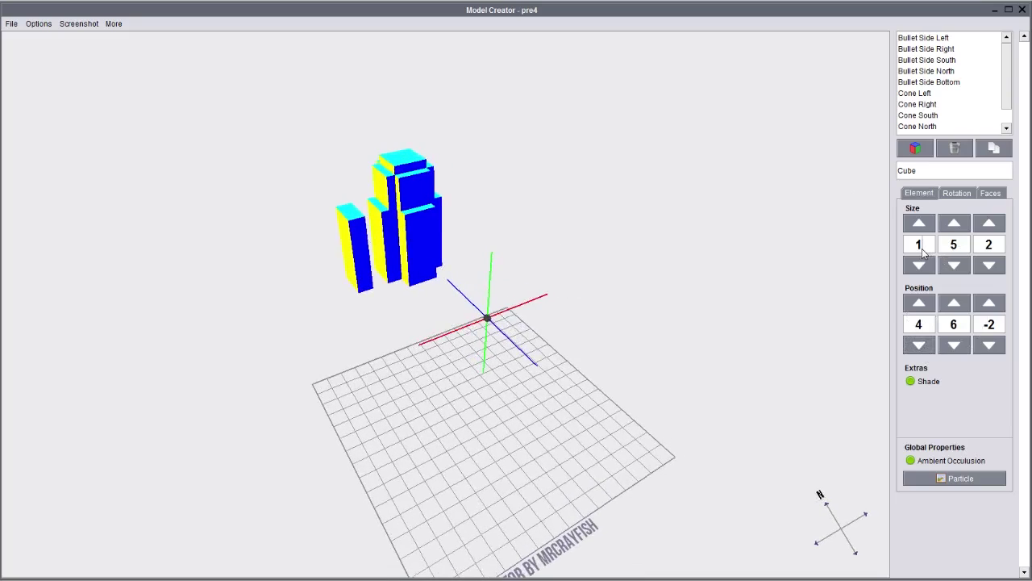
left_click_drag(927, 246, 909, 250)
type(".5")
key("Return")
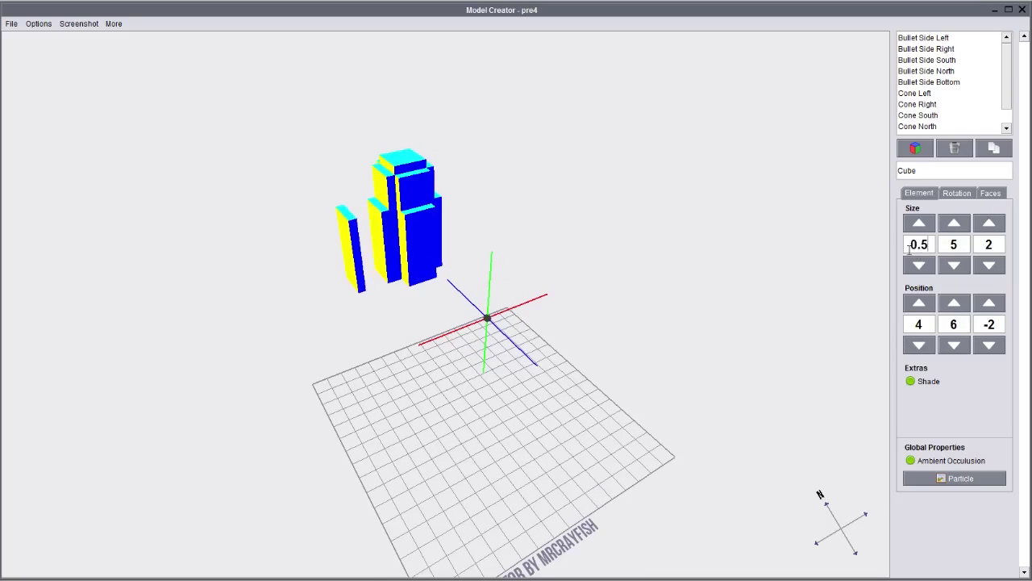
left_click_drag(1000, 246, 897, 251)
type(".5")
key("Return")
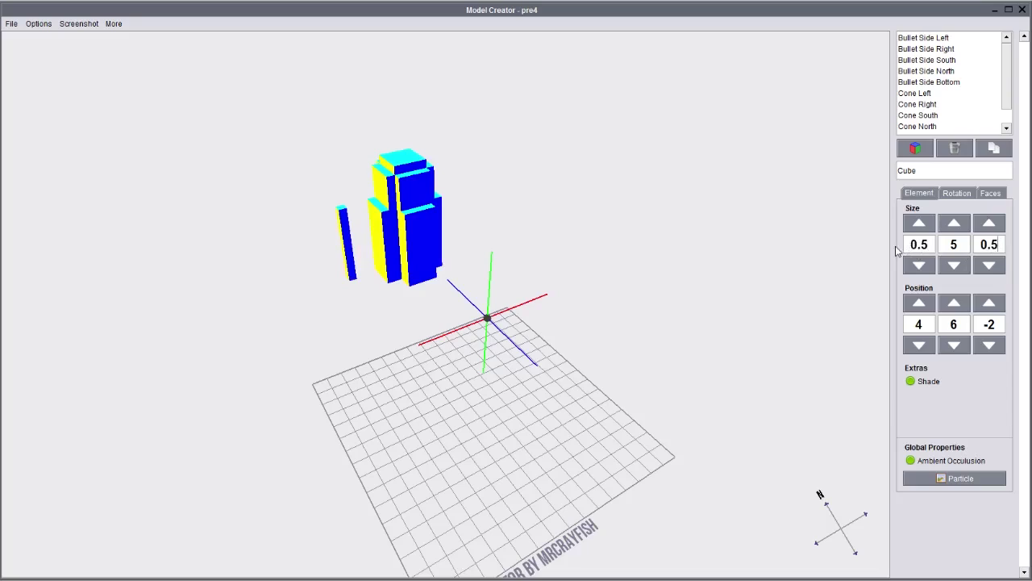
- Try placing the thin strip at X position 7 and Z position -5
left_click_drag(398, 343, 588, 371)
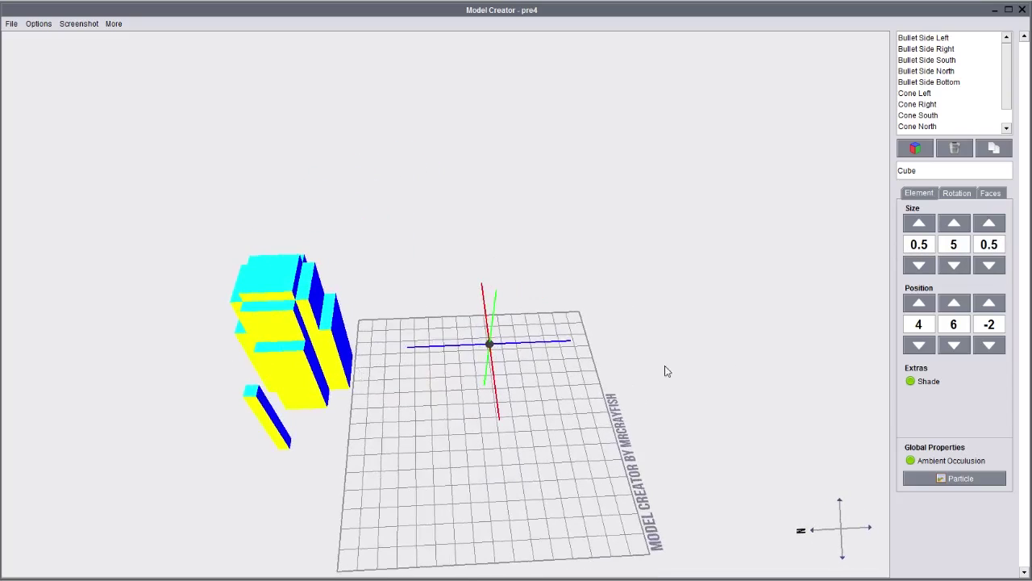
left_click_drag(266, 407, 326, 359, "ctrl")
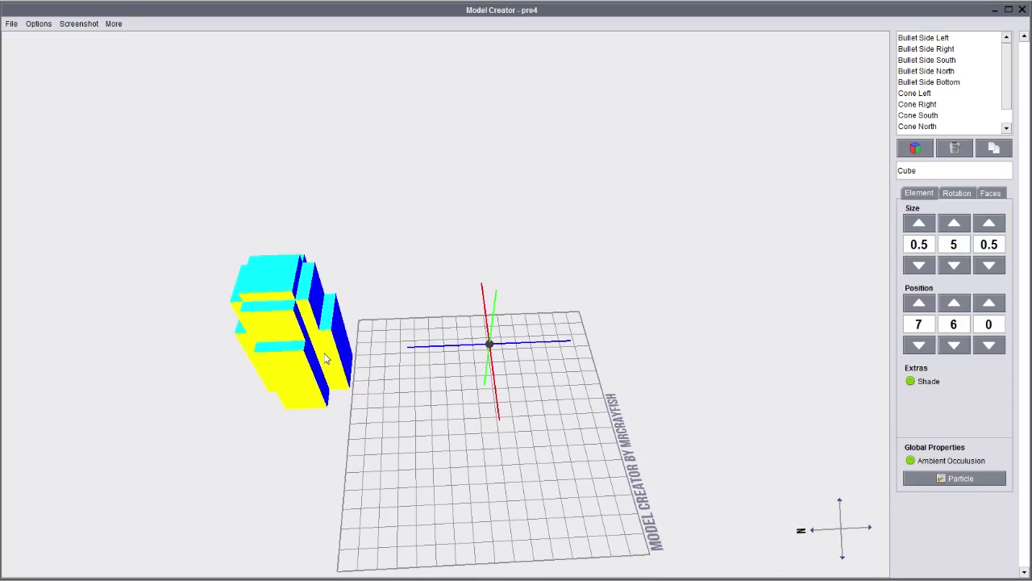
left_click(989, 344)
left_click(989, 345)
left_click(989, 344)
left_click(990, 345)
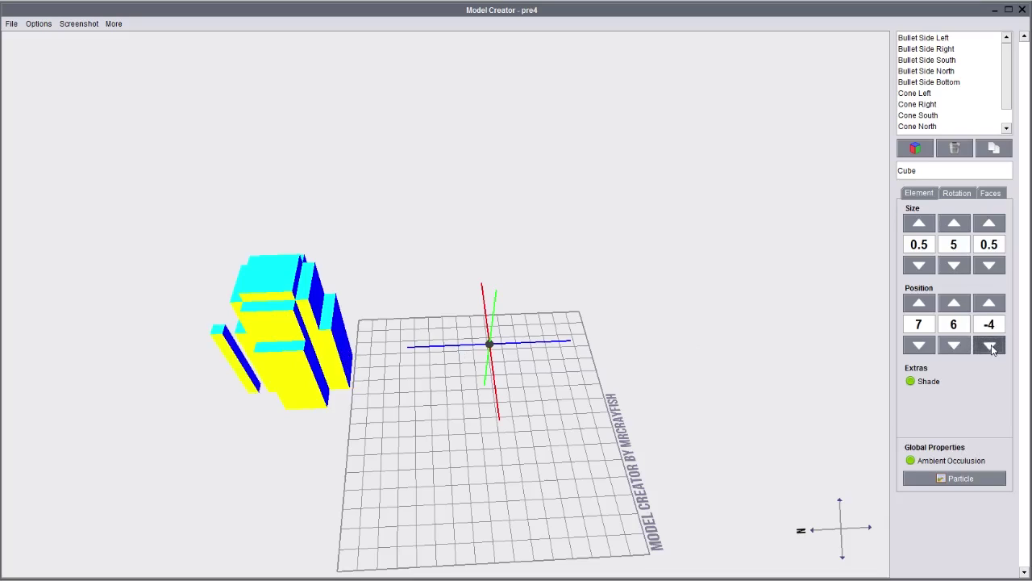
left_click(989, 345)
left_click_drag(540, 424, 671, 329)
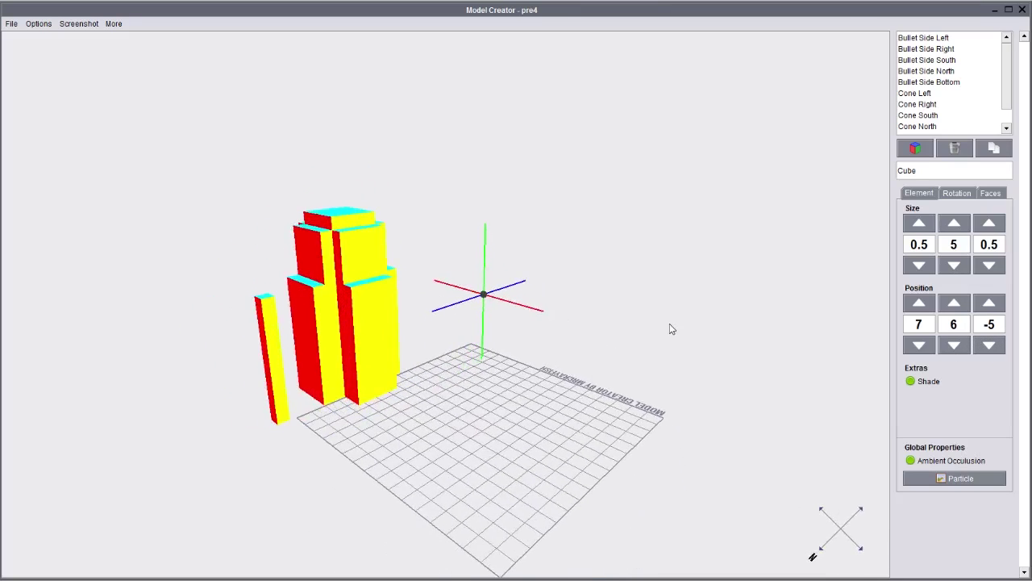
- Try moving the thin strip to Z position 2 on the south side of the bullet
left_click(990, 302)
left_click(990, 302)
left_click(990, 303)
left_click(998, 304)
left_click(998, 305)
left_click(997, 305)
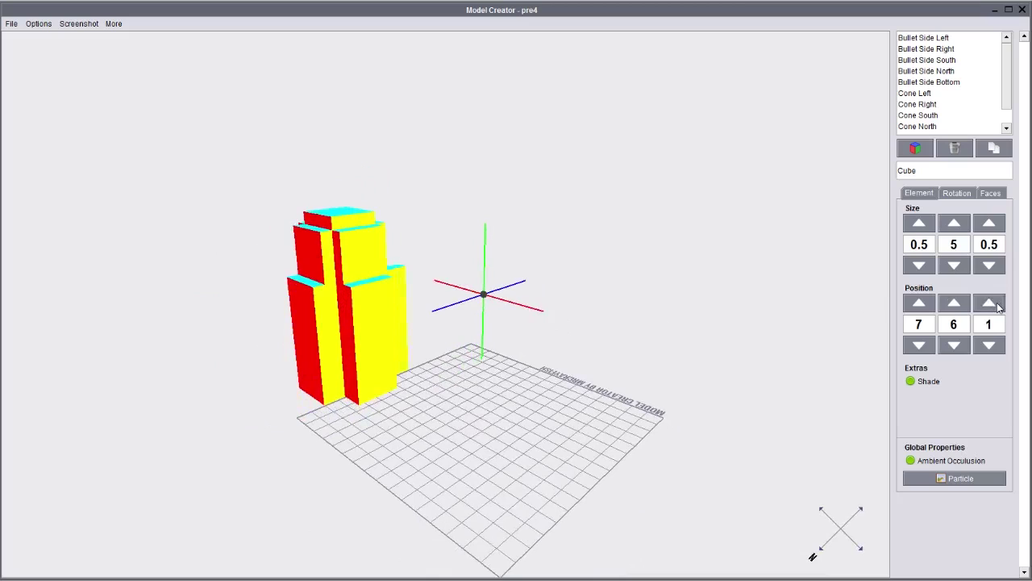
left_click(998, 305)
- Position the thin strip at X 6.5 and Z 0, filling the corner between the casing's left and south sides
right_click_drag(565, 365, 453, 429)
left_click_drag(452, 433, 509, 468)
left_click(924, 304)
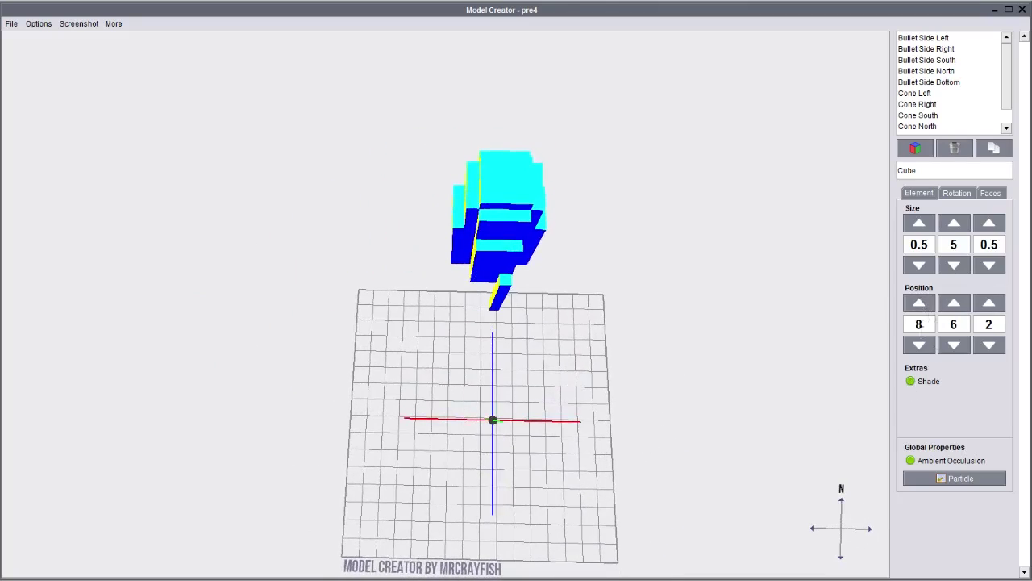
left_click(924, 345)
left_click(923, 345)
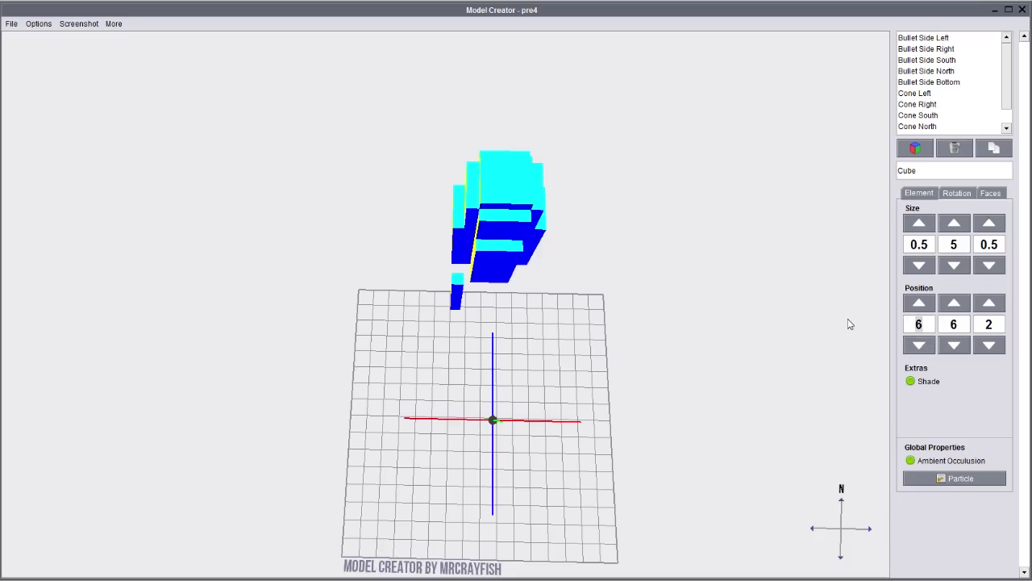
type(".5")
key("Return")
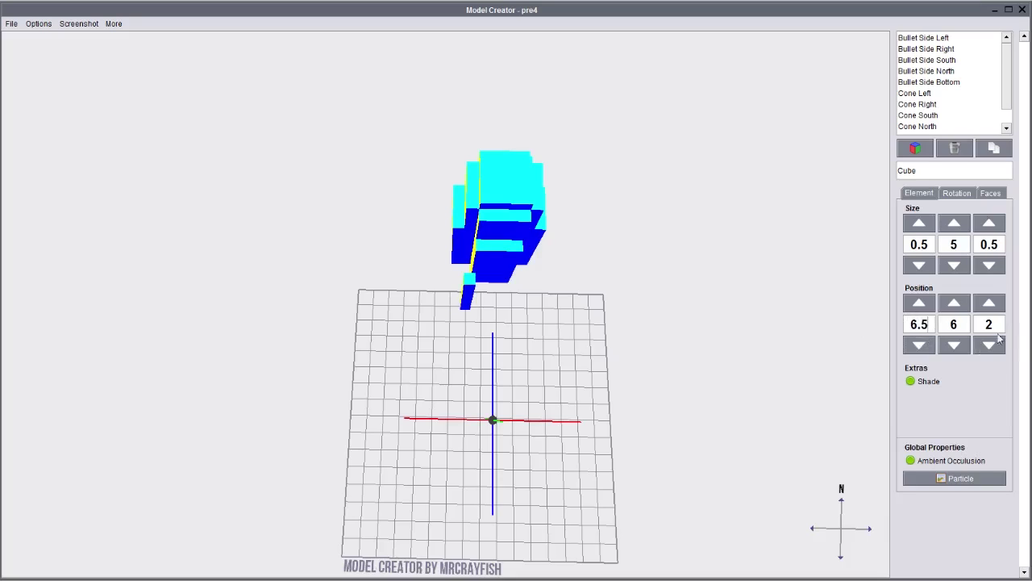
left_click(989, 345)
left_click(988, 345)
left_click_drag(801, 395, 670, 251)
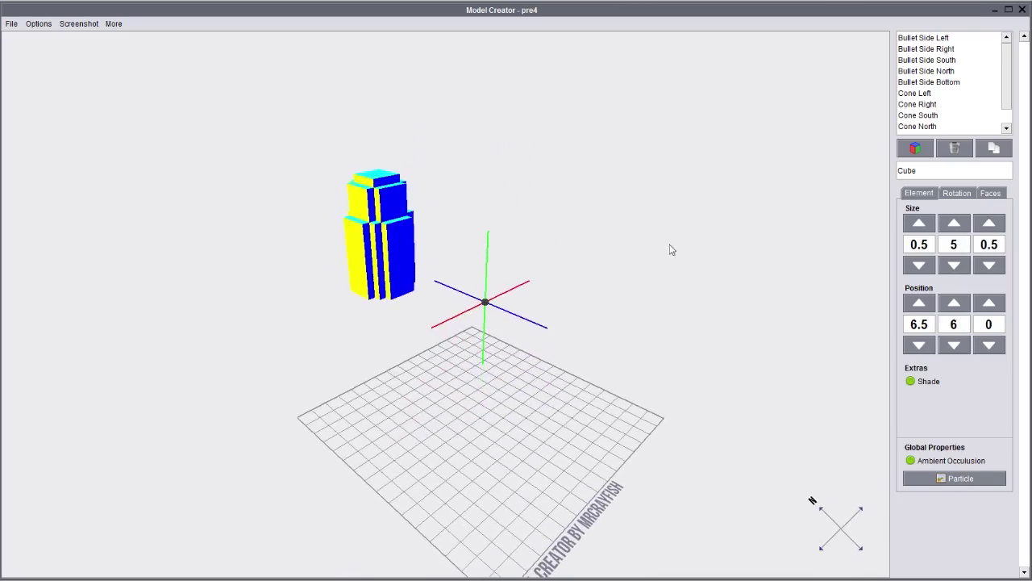
left_click_drag(406, 260, 495, 244)
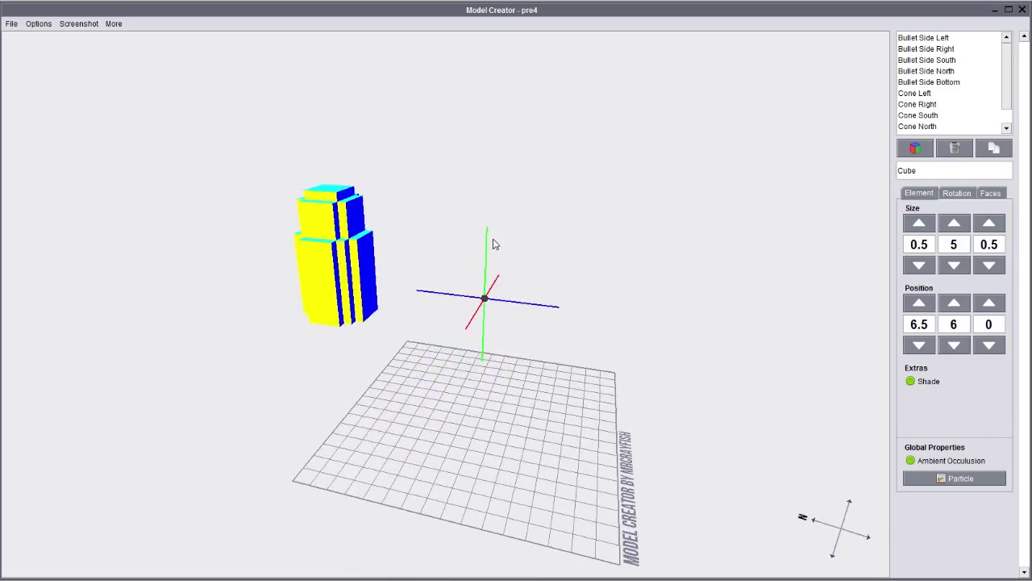
left_click(958, 225)
left_click(955, 266)
type(".5")
key("BackSpace")
key("BackSpace")
- Rename the thin corner strip "Bullet Connector Left Bottom"
left_click_drag(362, 396, 444, 443)
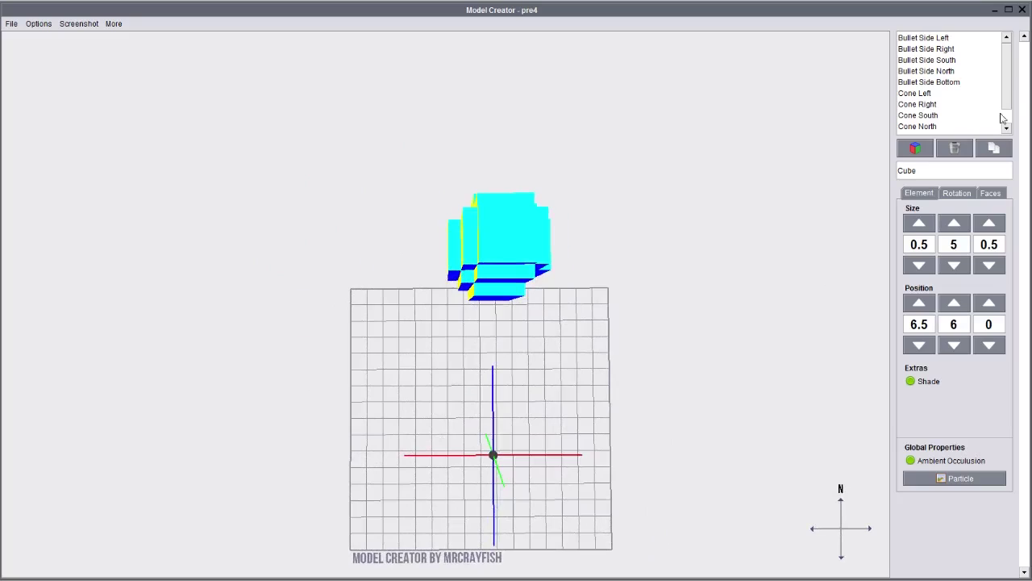
scroll(984, 95, "down", 1)
left_click_drag(933, 175, 854, 176)
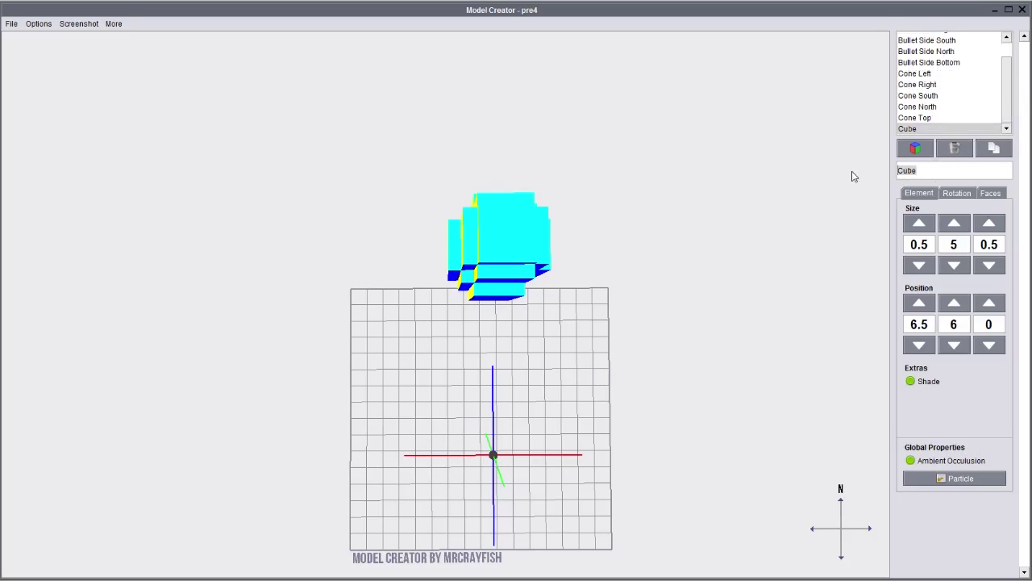
key("BackSpace")
type("Bullet Connector Left Bototm")
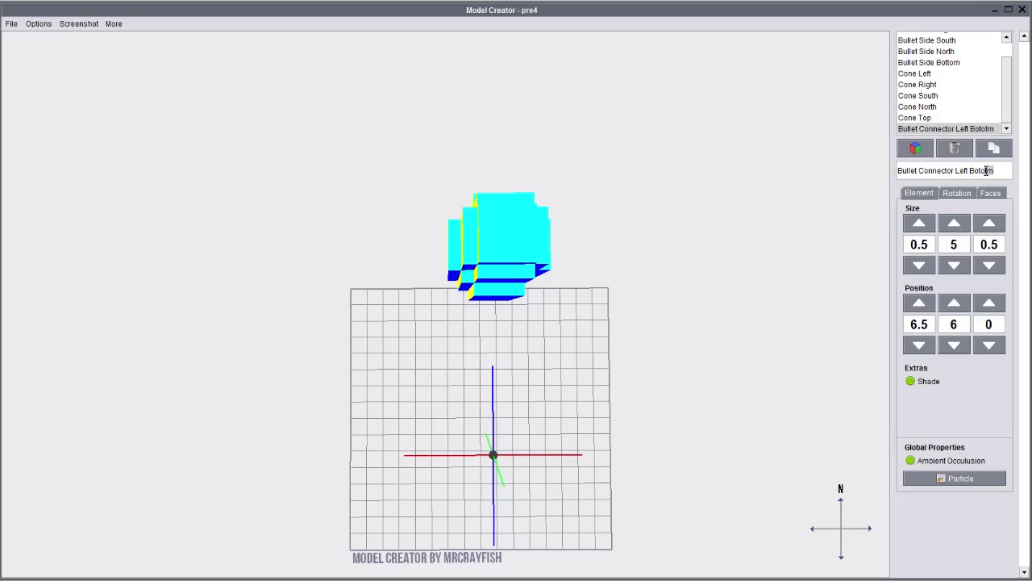
key("BackSpace")
key("BackSpace")
key("BackSpace")
type("to")
- Duplicate the Bullet Connector Left Bottom element and name the copy "Bullet Connector Right Bottom"
left_click(1001, 144)
left_click_drag(971, 175, 742, 170)
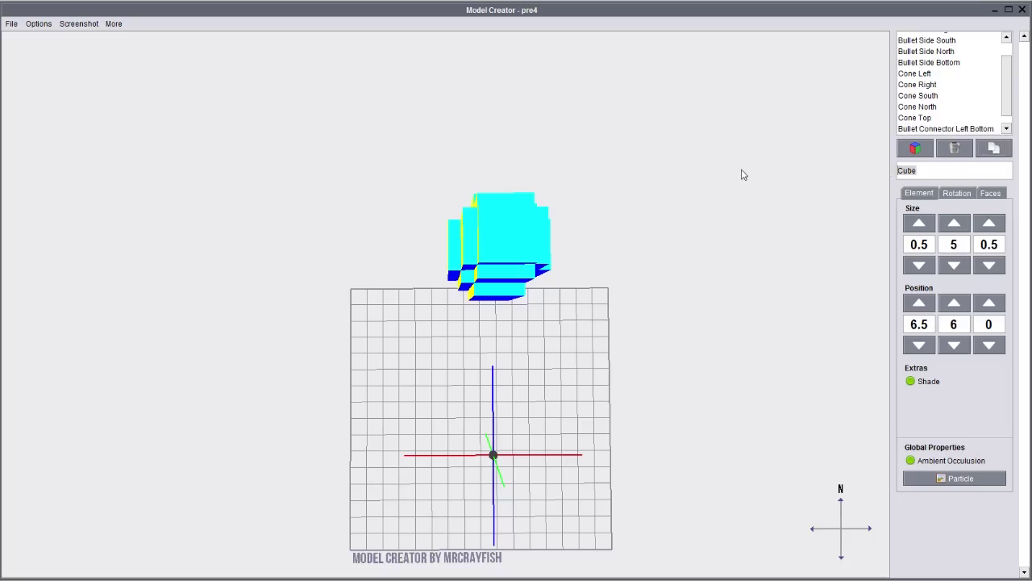
type("Bullet Connector Right Bottom")
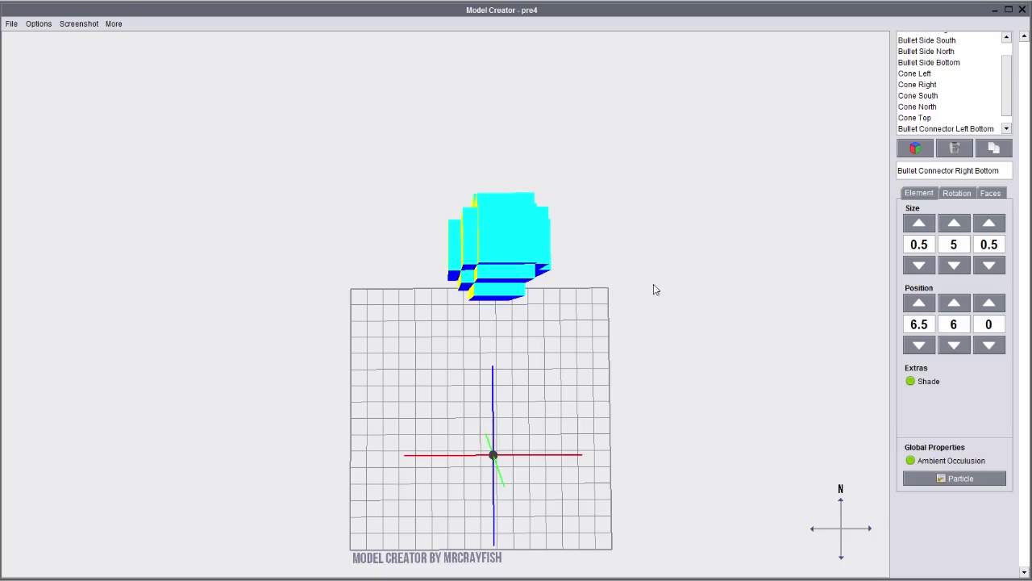
- Move the Bullet Connector Right Bottom element to X position 9, into the opposite south corner of the casing
left_click(917, 224)
left_click(924, 267)
left_click(924, 305)
left_click(924, 305)
left_click(923, 305)
left_click(925, 346)
right_click_drag(577, 286, 747, 249)
key("BackSpace")
key("BackSpace")
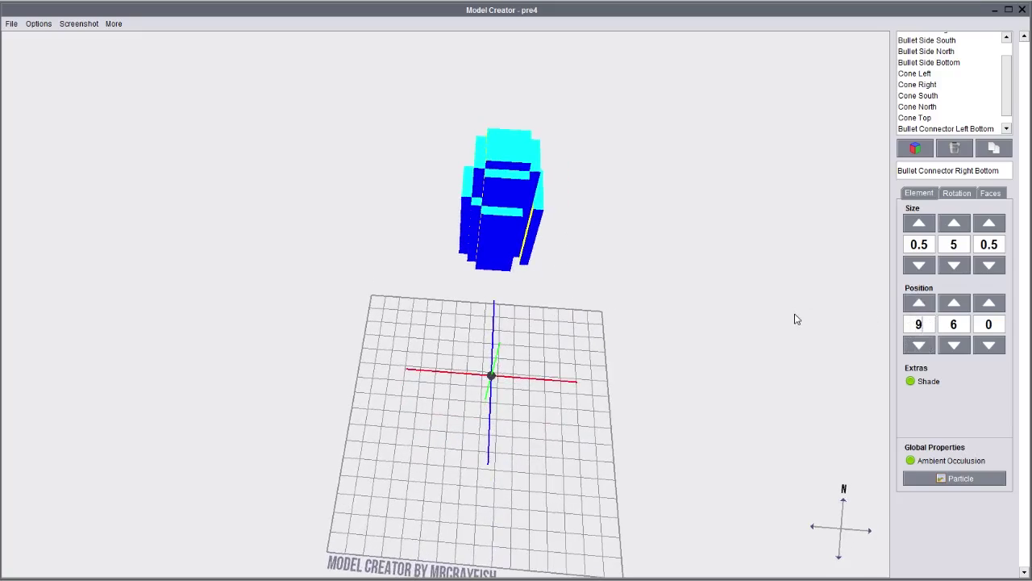
key("Return")
right_click_drag(557, 286, 553, 352)
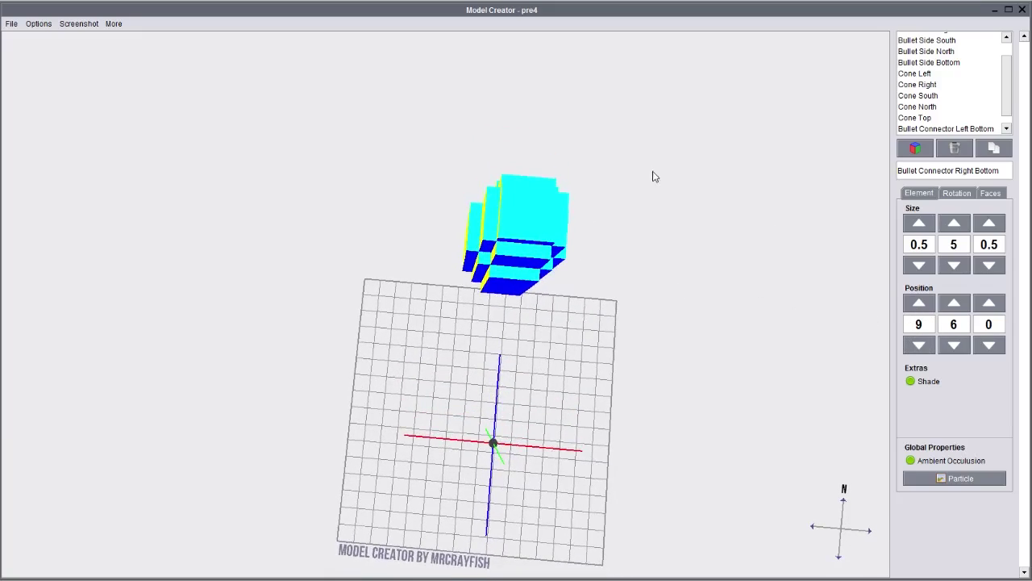
- Duplicate the Bullet Connector Left Bottom element and name the copy "Bullet Connector Left Top"
right_click_drag(654, 176, 509, 301)
scroll(935, 101, "down", 1)
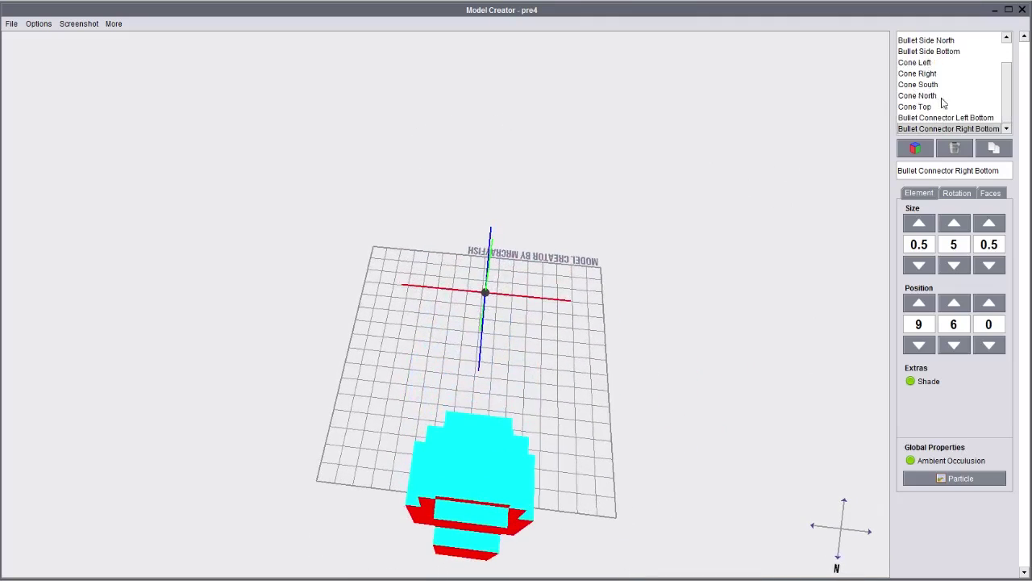
left_click(996, 154)
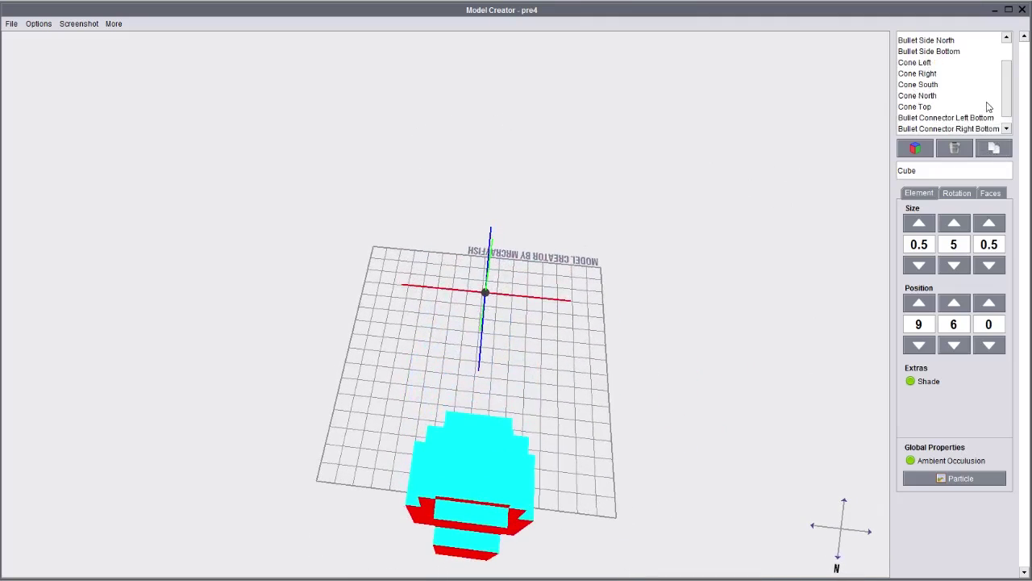
left_click(954, 149)
left_click(971, 118)
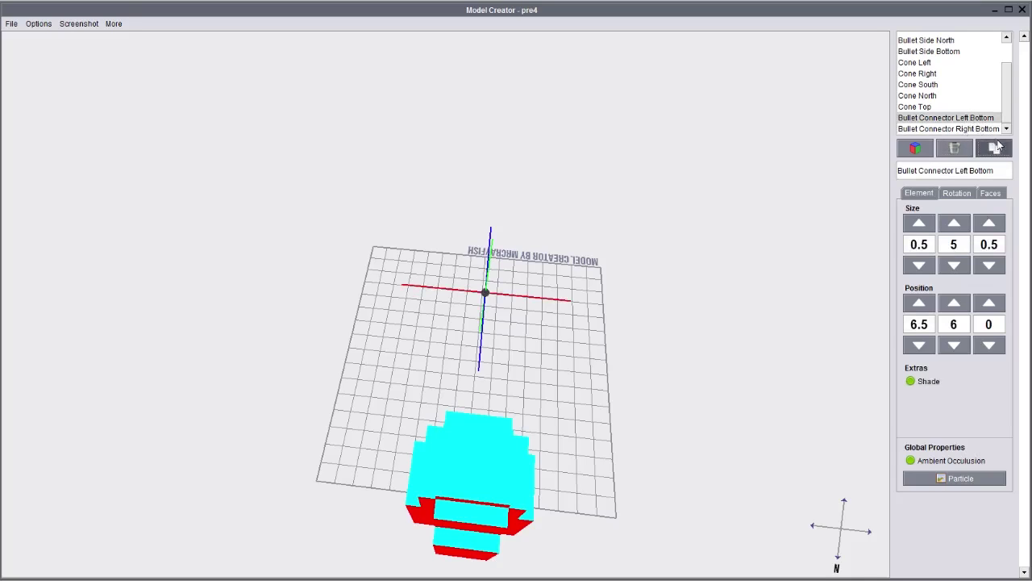
left_click(996, 149)
type("Bul")
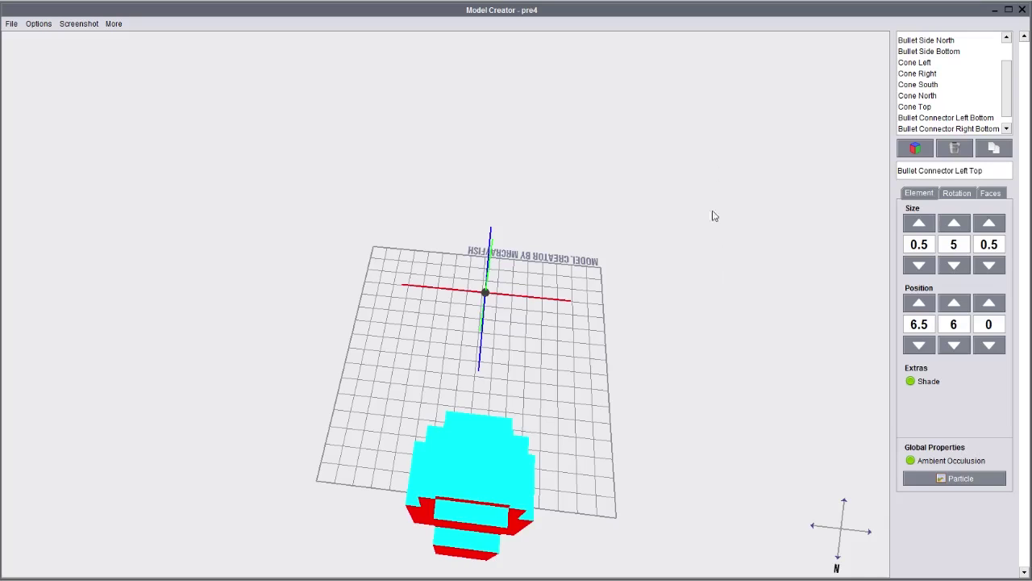
left_click_drag(712, 217, 786, 330)
right_click_drag(605, 354, 486, 313)
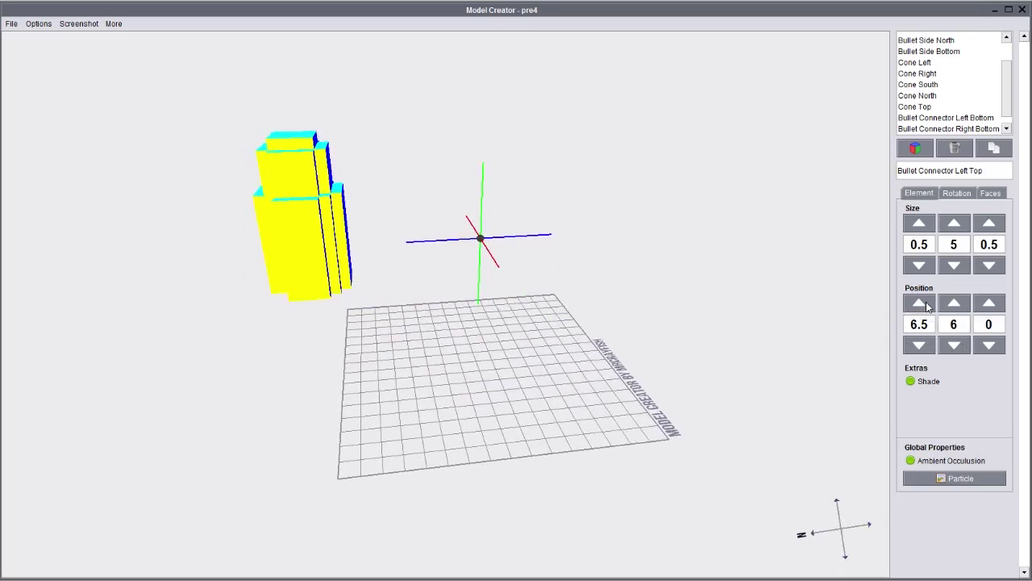
- Move the Bullet Connector Left Top element to Z position -2.5, into the north corner of the casing
left_click(989, 345)
left_click(990, 345)
left_click(990, 345)
left_click(990, 302)
right_click_drag(516, 290, 883, 316)
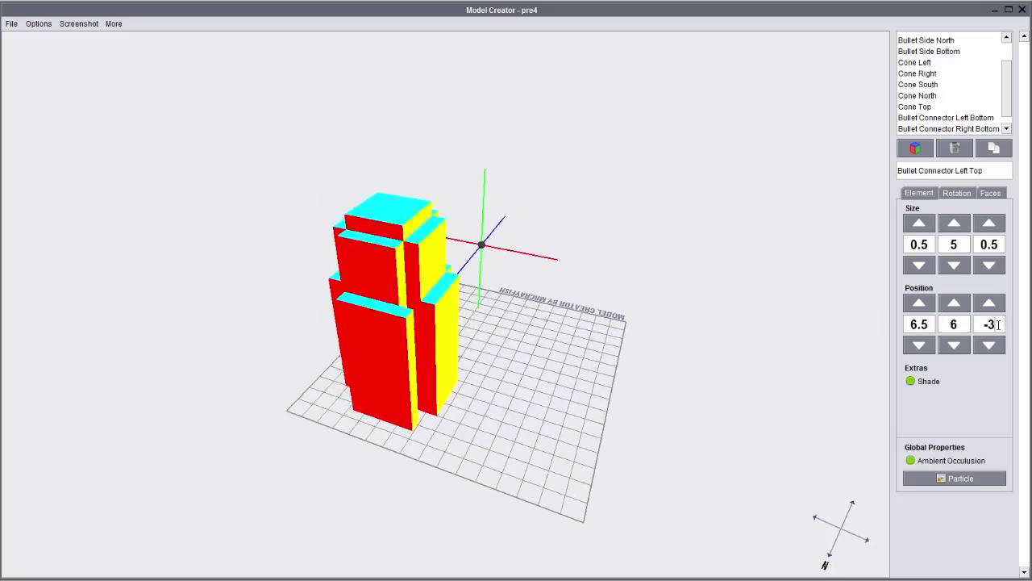
type("5")
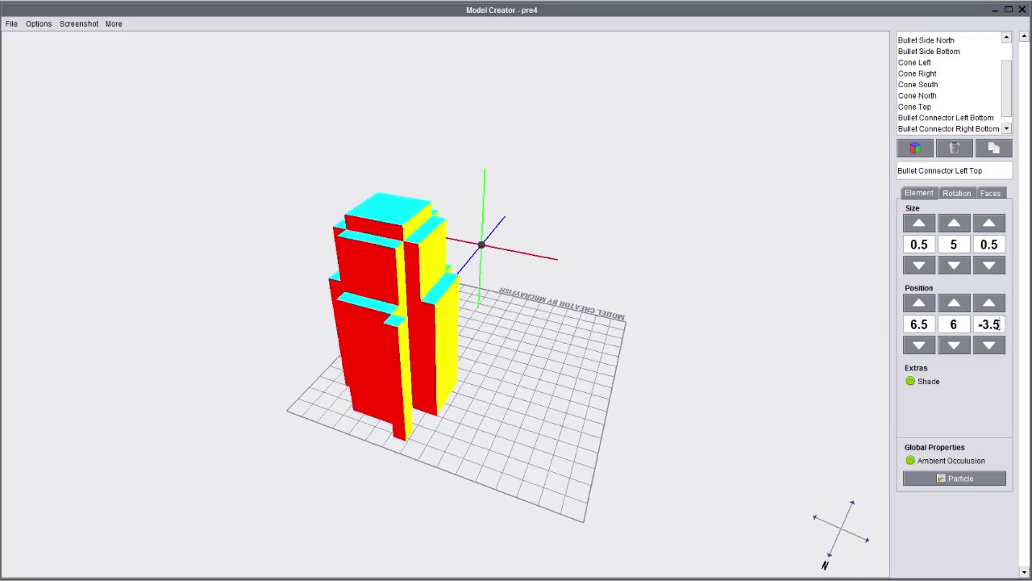
left_click(989, 345)
left_click(990, 302)
left_click(990, 302)
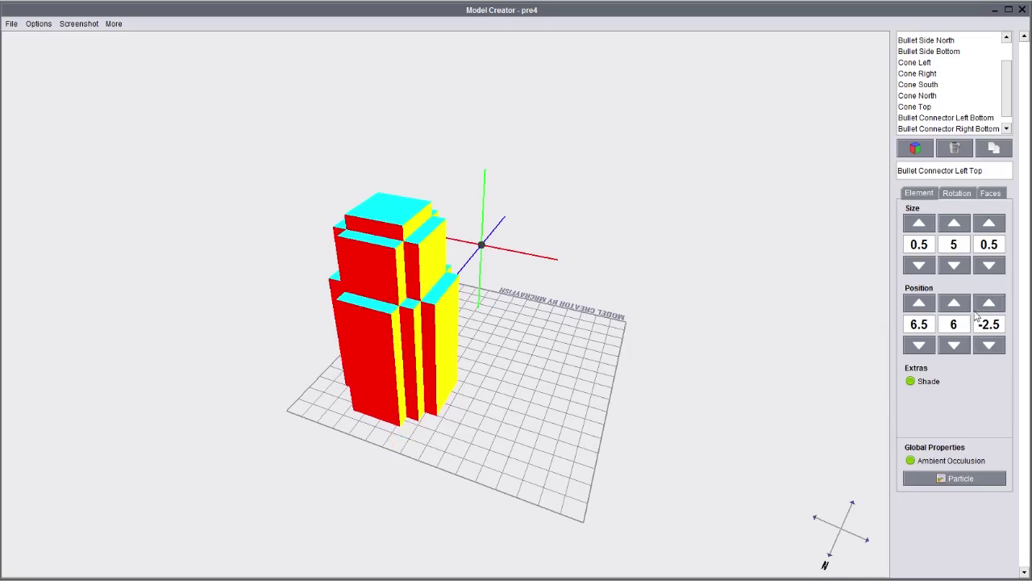
right_click_drag(490, 410, 519, 412)
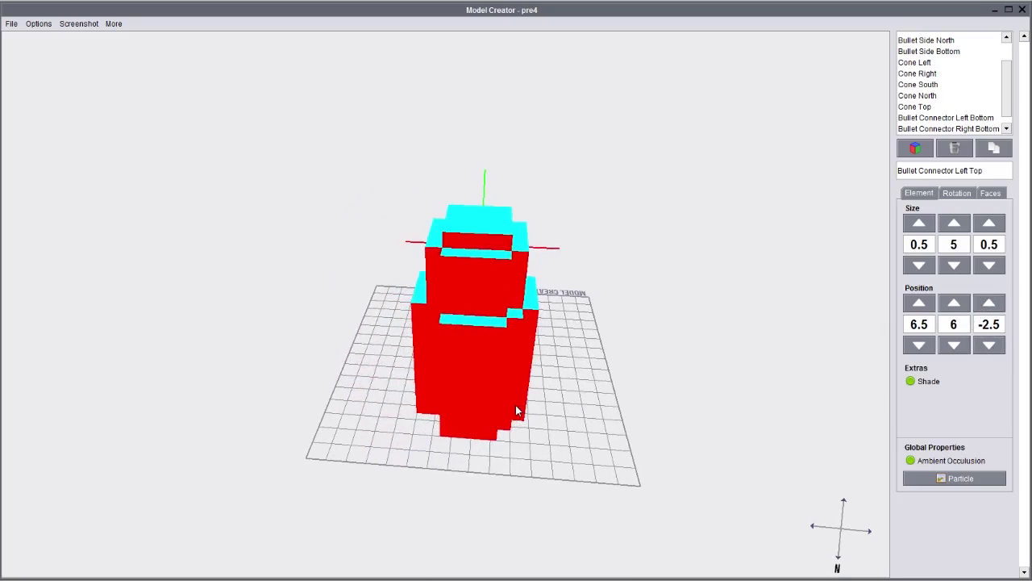
- Duplicate the Bullet Connector Right Bottom element and name the copy "Bullet Connector Right Top"
scroll(985, 117, "down", 1)
left_click(985, 118)
left_click(993, 149)
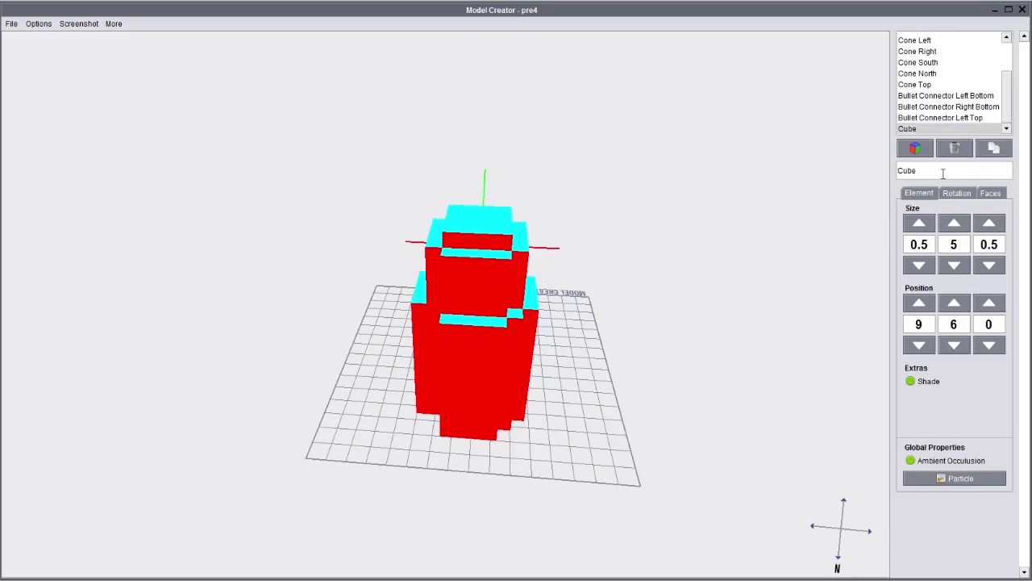
left_click_drag(943, 174, 776, 157)
type("Bullet Connector Right Top")
key("Return")
- Move the Bullet Connector Right Top element to Z position -2.5, into the remaining north corner of the casing
left_click(990, 303)
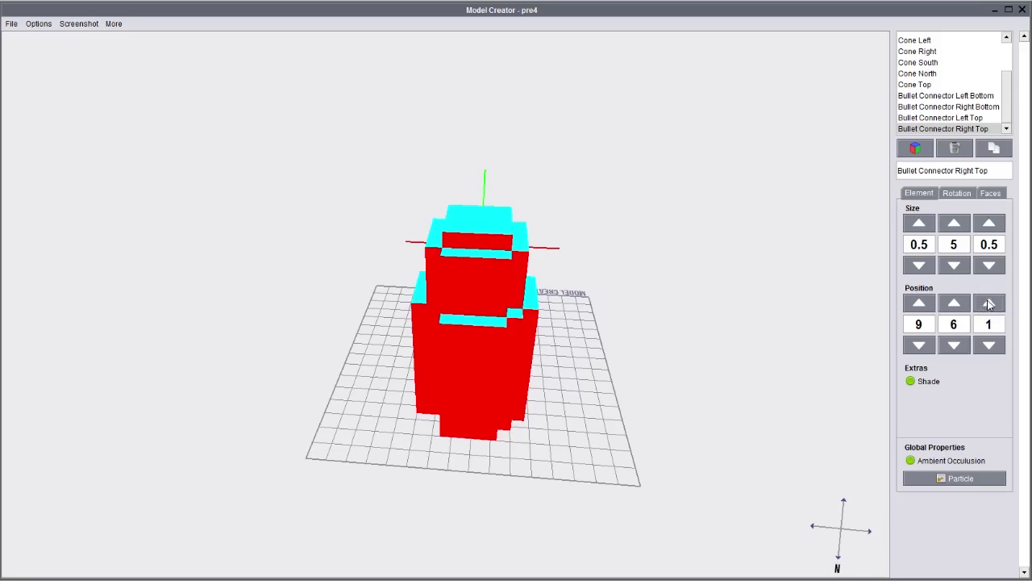
left_click(990, 303)
left_click(990, 345)
left_click(989, 346)
left_click(989, 345)
left_click(989, 345)
left_click(989, 345)
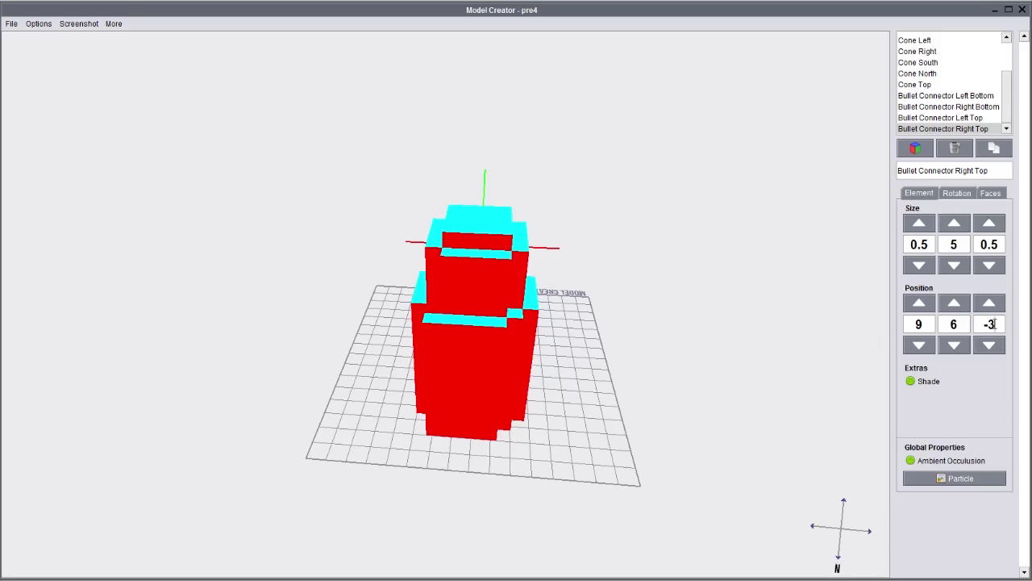
key("BackSpace")
type("25.")
key("BackSpace")
key("BackSpace")
type(".5")
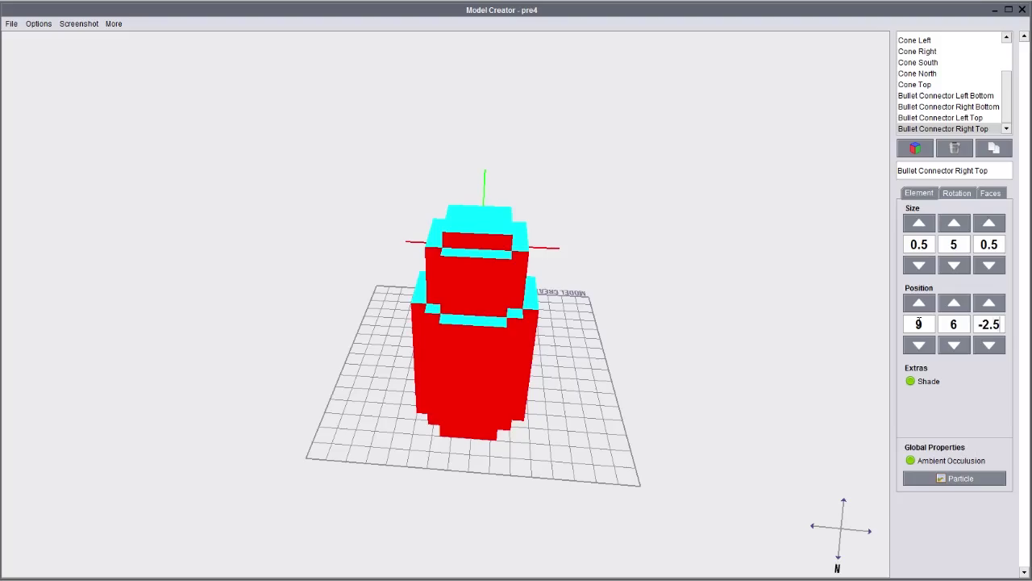
left_click_drag(449, 361, 758, 270)
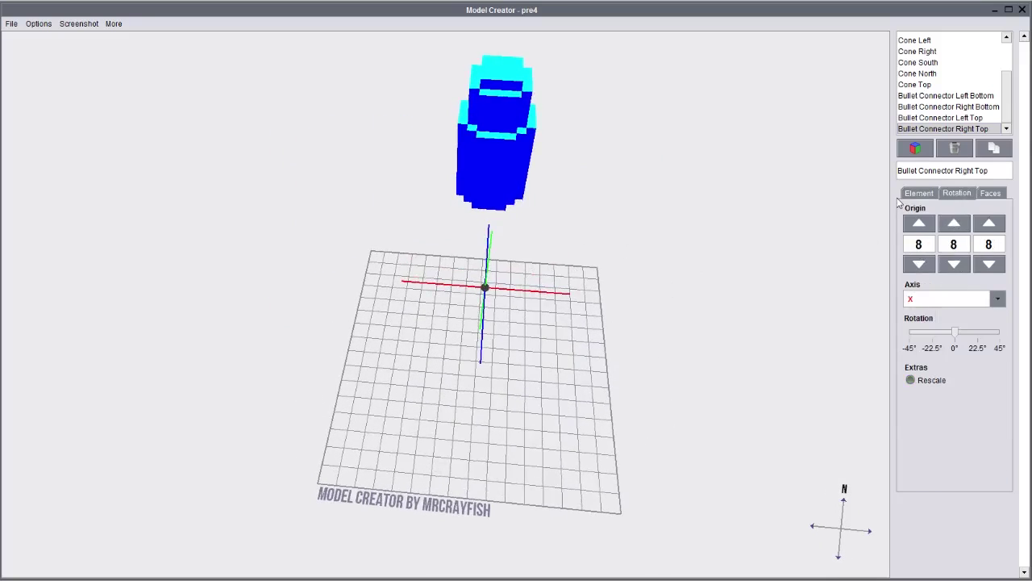
- Switch the Cone Top element's rotation axis to Y, then to Z, keeping its rotation at 0°
left_click_drag(604, 261, 796, 265)
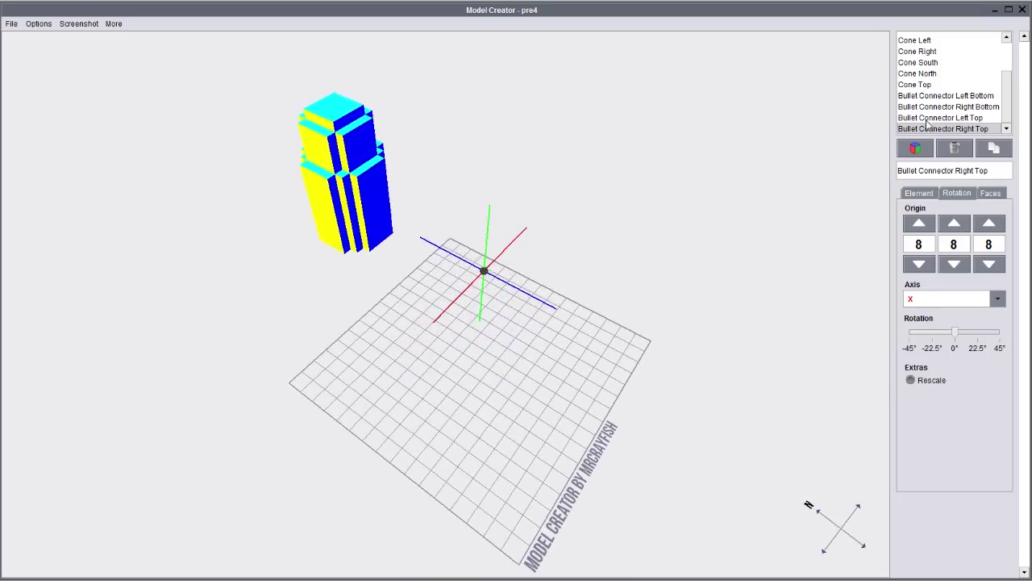
left_click(936, 85)
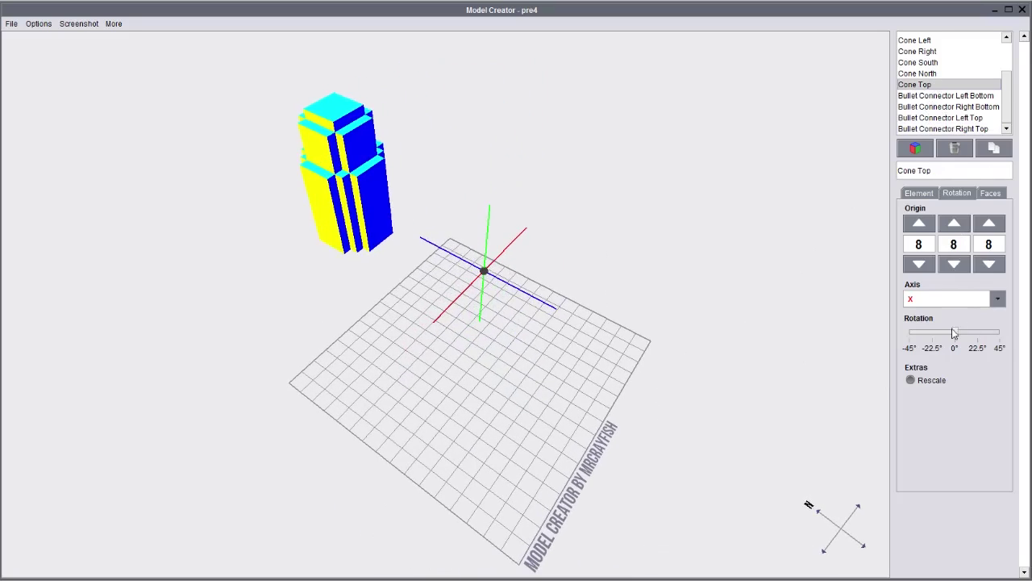
mouse_move(955, 332)
left_mouse_down()
mouse_move(1006, 334)
mouse_move(955, 333)
left_mouse_up()
left_click(948, 300)
left_click(939, 337)
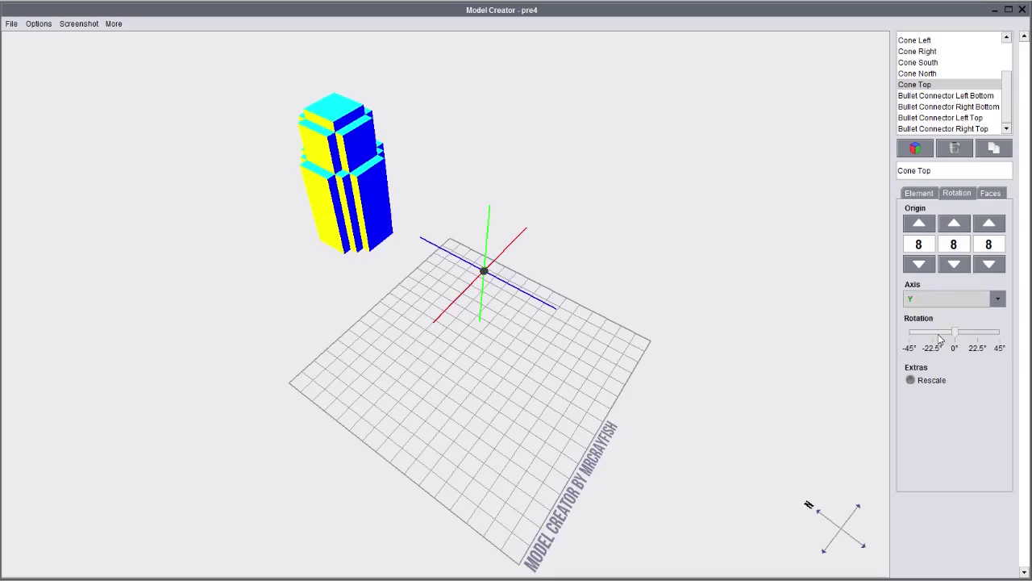
mouse_move(958, 334)
left_mouse_down()
mouse_move(998, 337)
mouse_move(911, 337)
mouse_move(998, 336)
mouse_move(964, 334)
left_mouse_up()
left_click(953, 298)
left_click(952, 348)
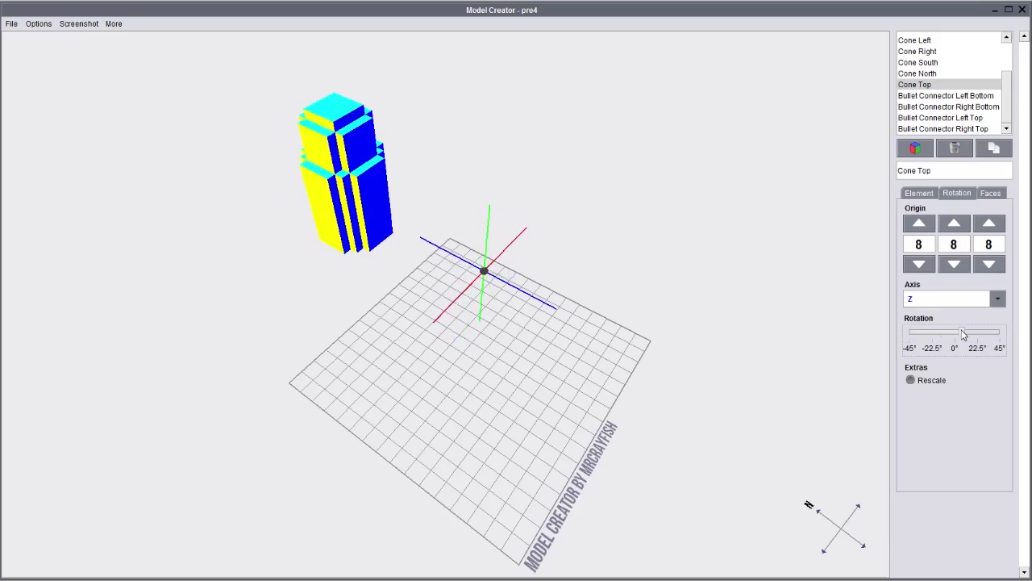
- Examine the Bullet Side Left element's face settings and compare the model's coloured sides with the directions in the UV editor
left_click(991, 194)
scroll(941, 60, "up", 2)
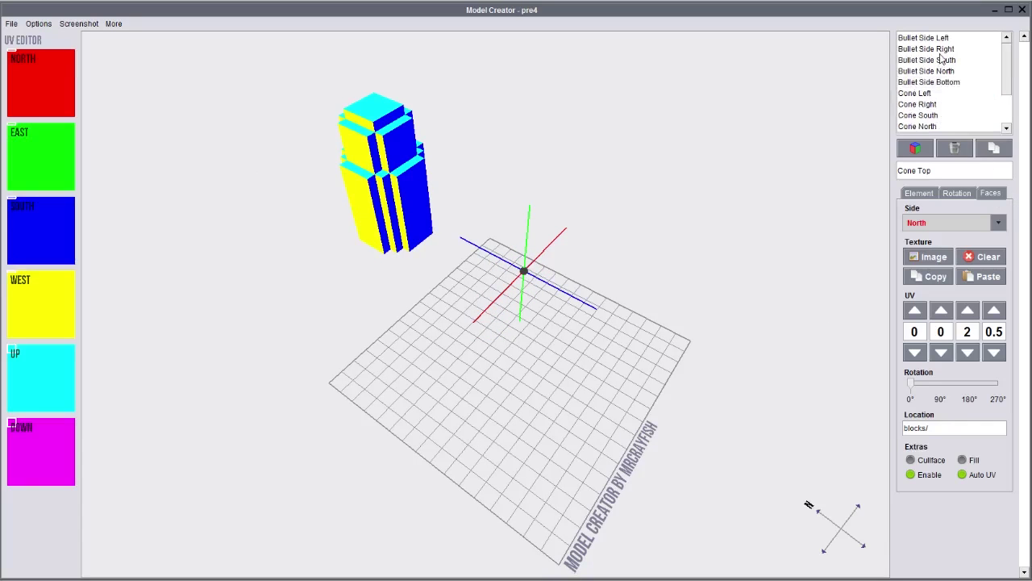
left_click(948, 40)
left_click_drag(691, 275, 772, 229)
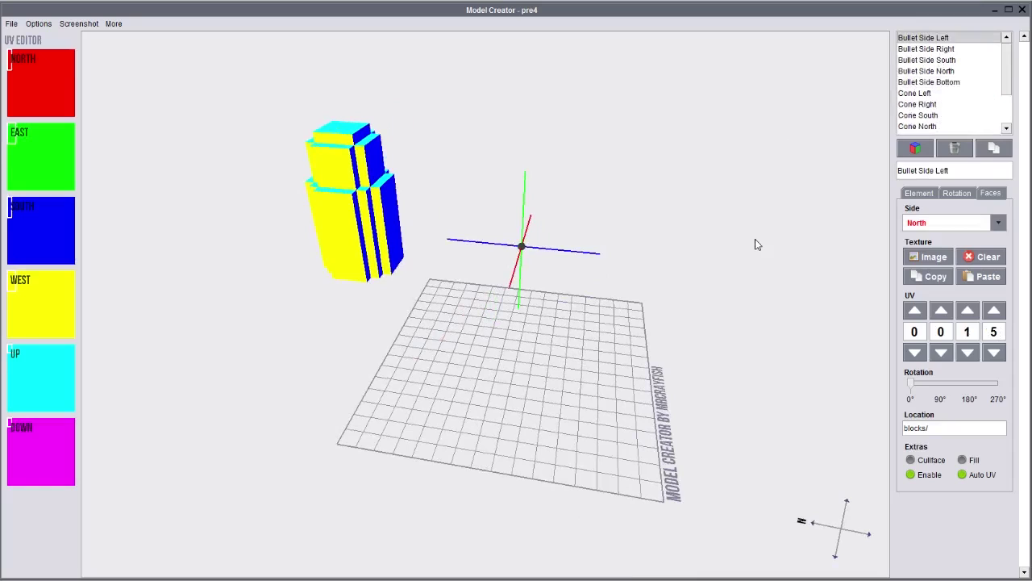
left_click(975, 226)
left_click_drag(599, 280, 449, 244)
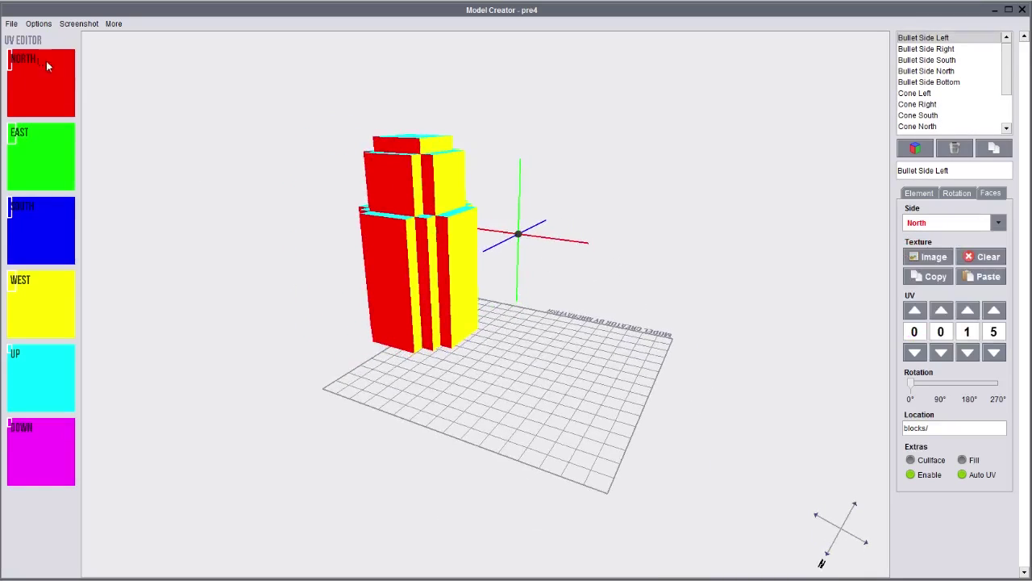
left_click_drag(535, 202, 340, 202)
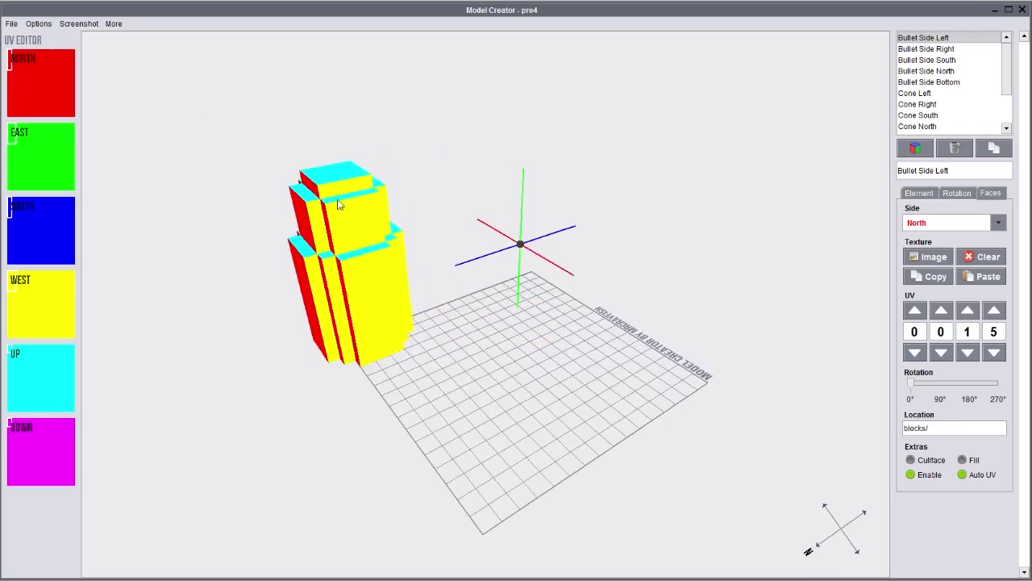
left_click_drag(375, 300, 354, 214)
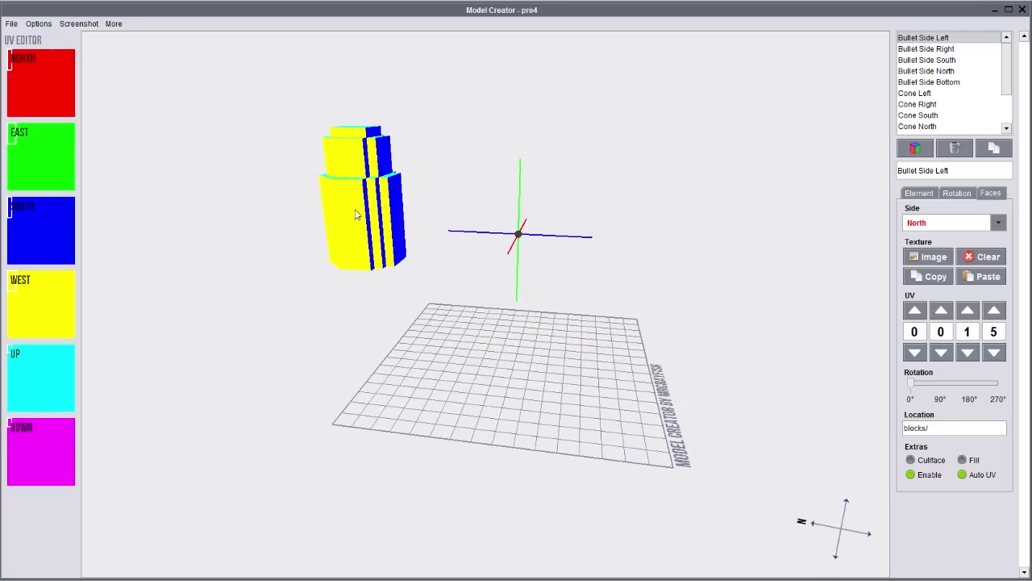
left_click_drag(378, 292, 549, 298)
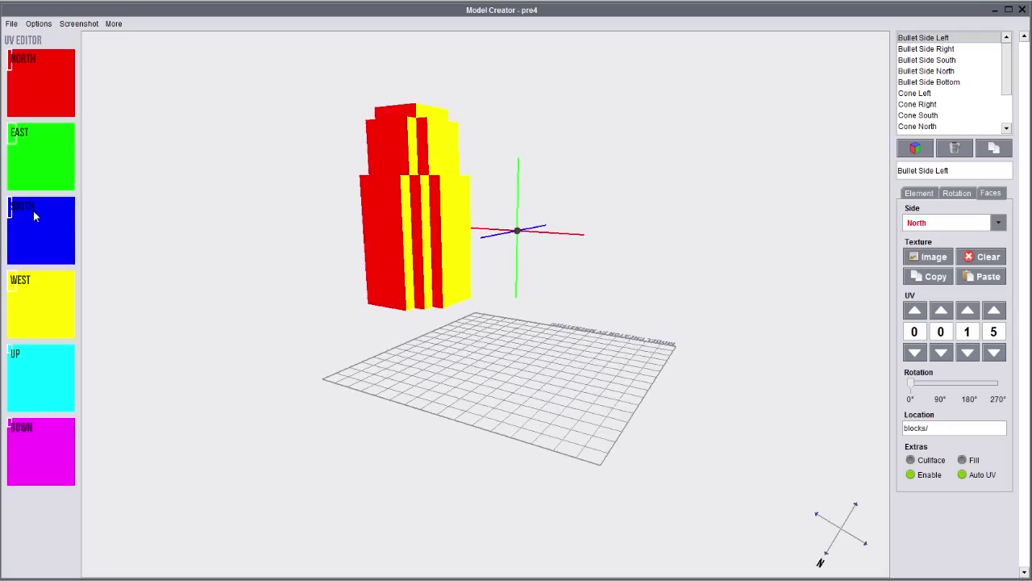
right_click_drag(407, 265, 264, 312)
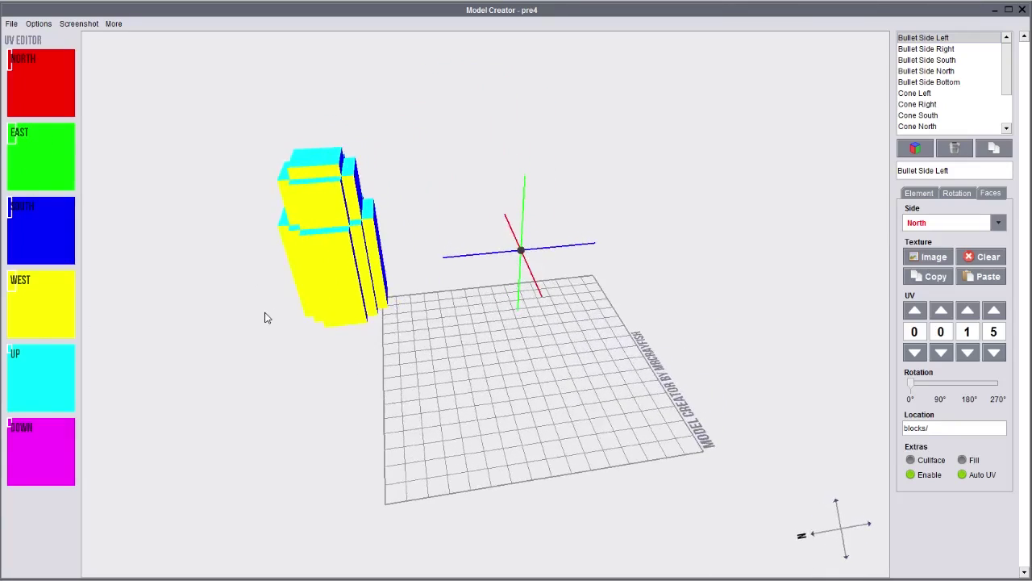
left_click_drag(265, 317, 122, 302)
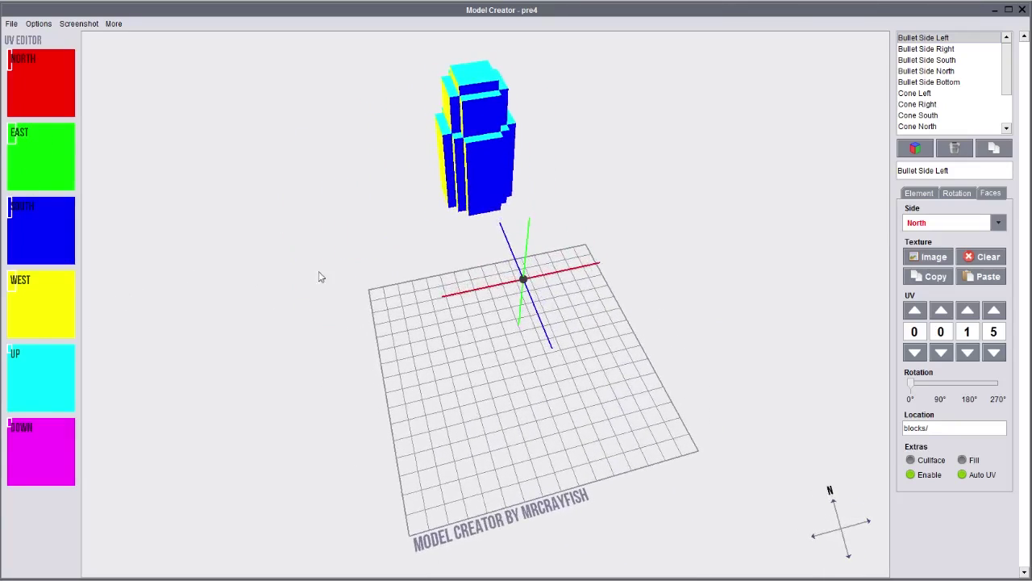
- Open the Texture Manager from the model's particle property and start importing a PNG texture
left_click(920, 194)
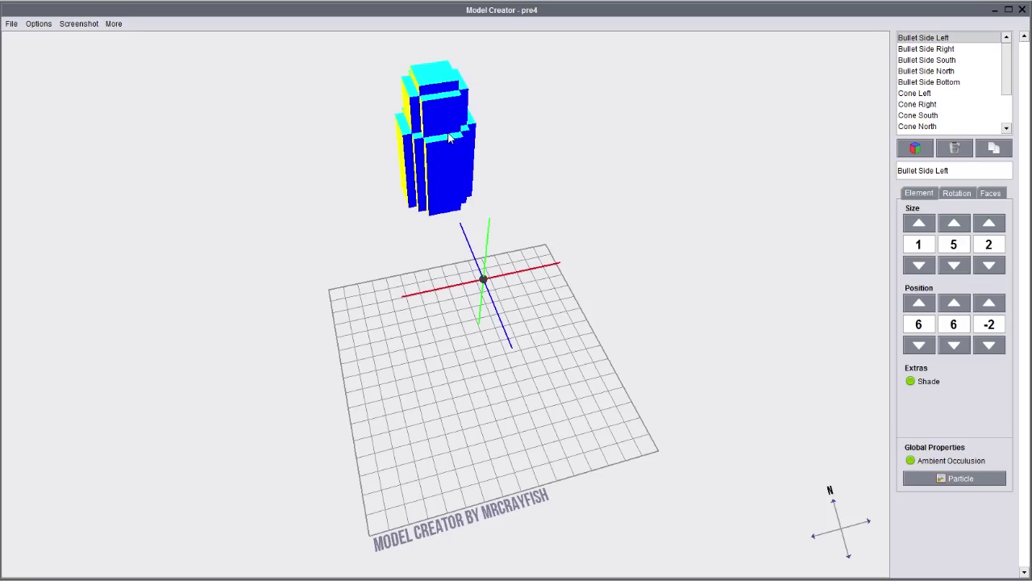
left_click(966, 480)
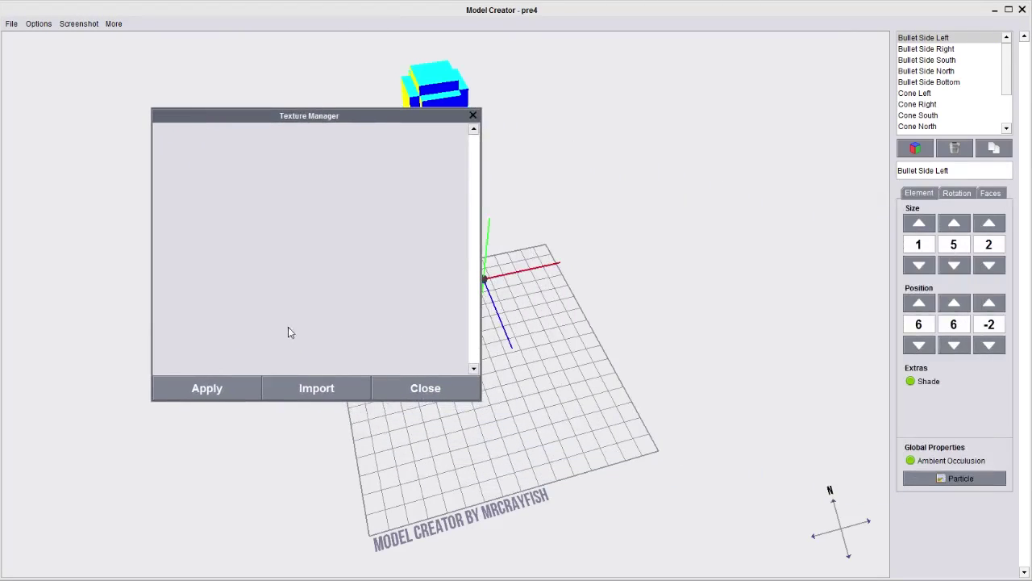
left_click(287, 389)
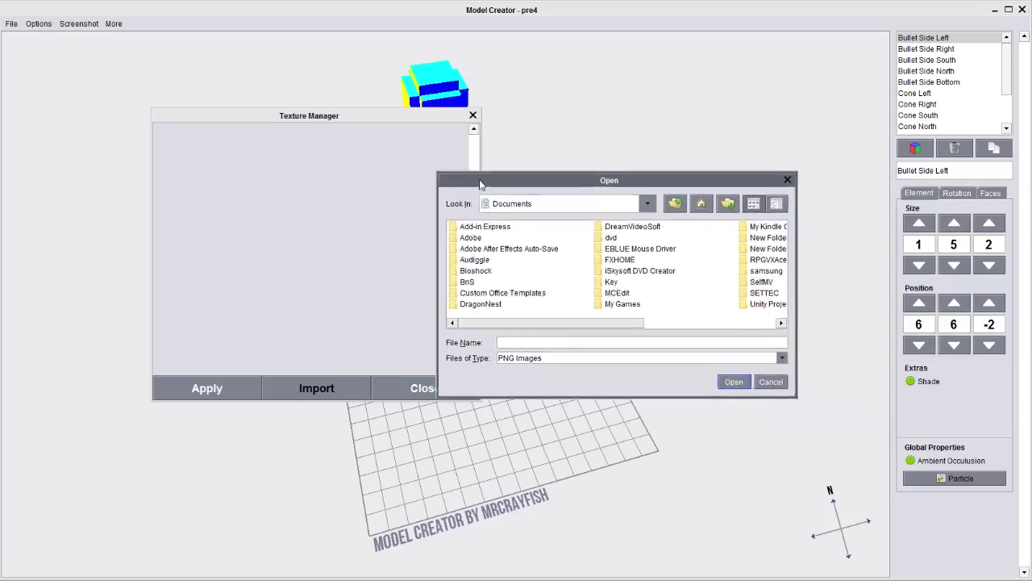
left_click_drag(488, 182, 246, 133)
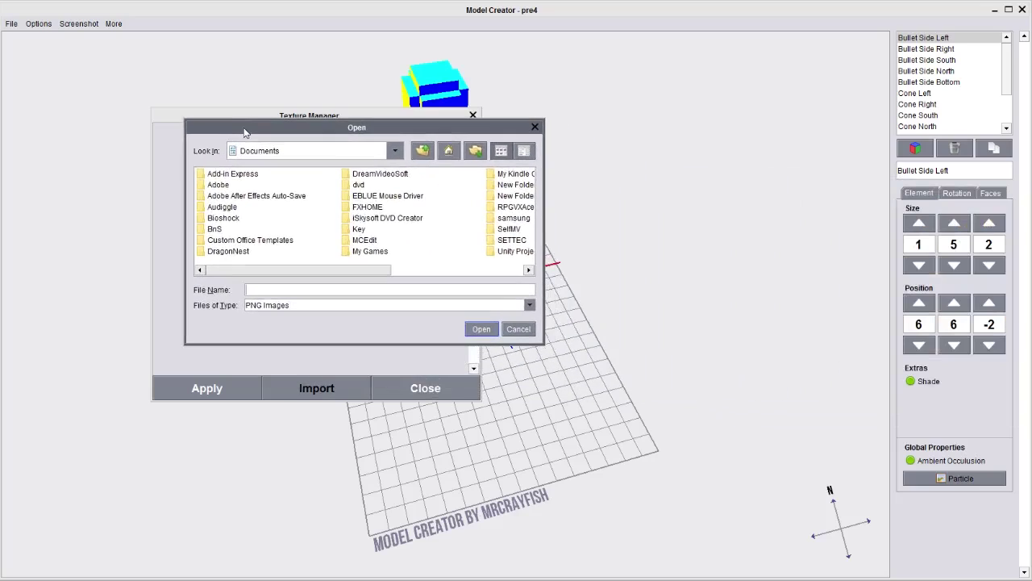
- Browse from the Desktop's .minecraft folder to resourcepacks, Detective, assets, minecraft, textures, and open the blocks folder
left_click(449, 150)
left_click_drag(383, 271, 487, 233)
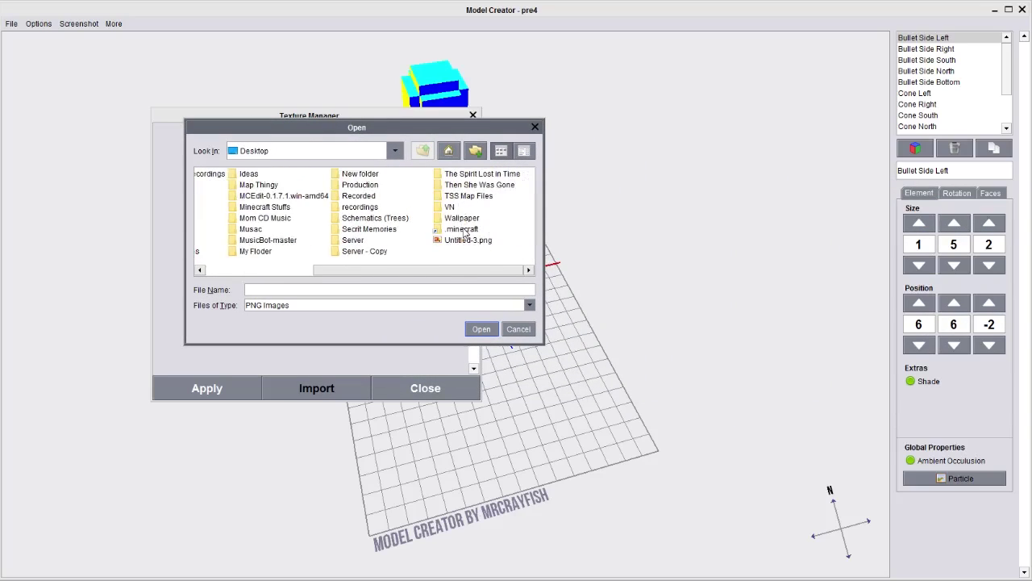
double_click(463, 229)
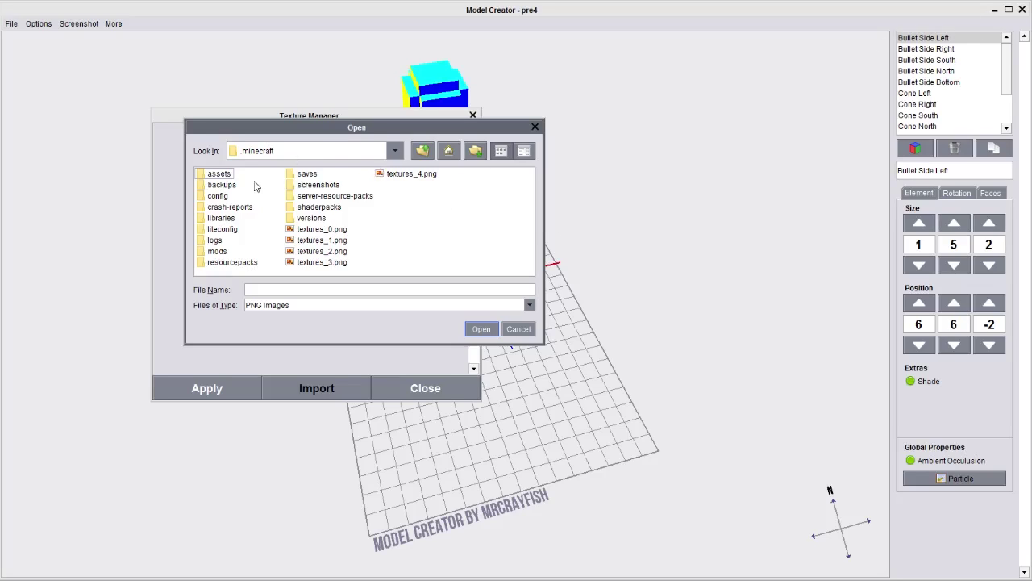
double_click(250, 261)
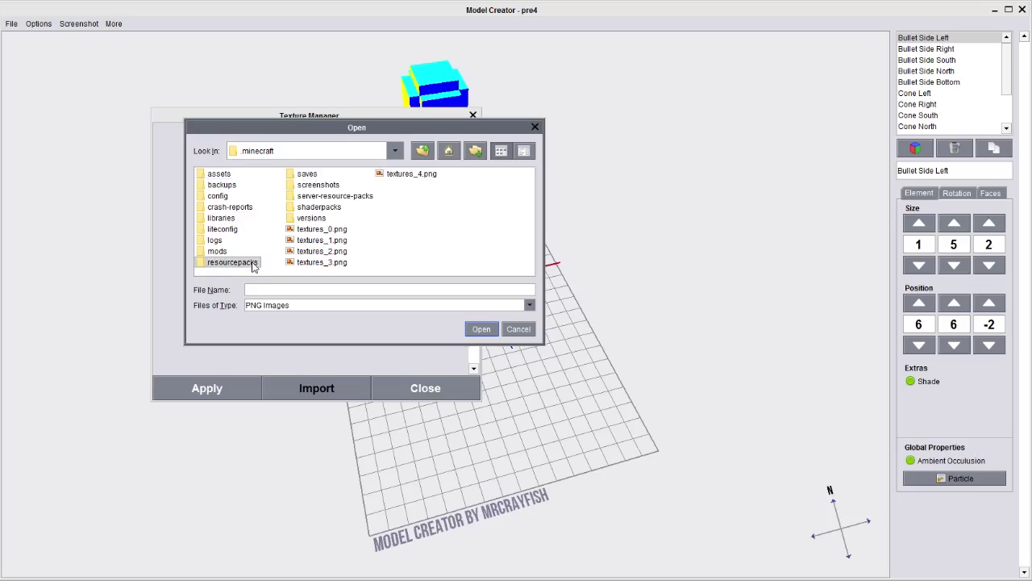
double_click(229, 196)
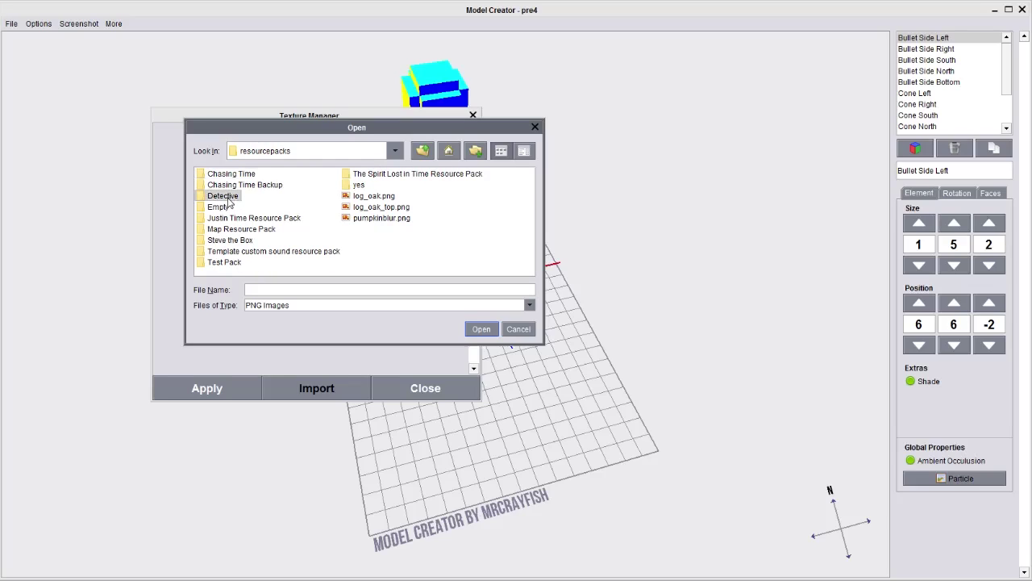
double_click(218, 173)
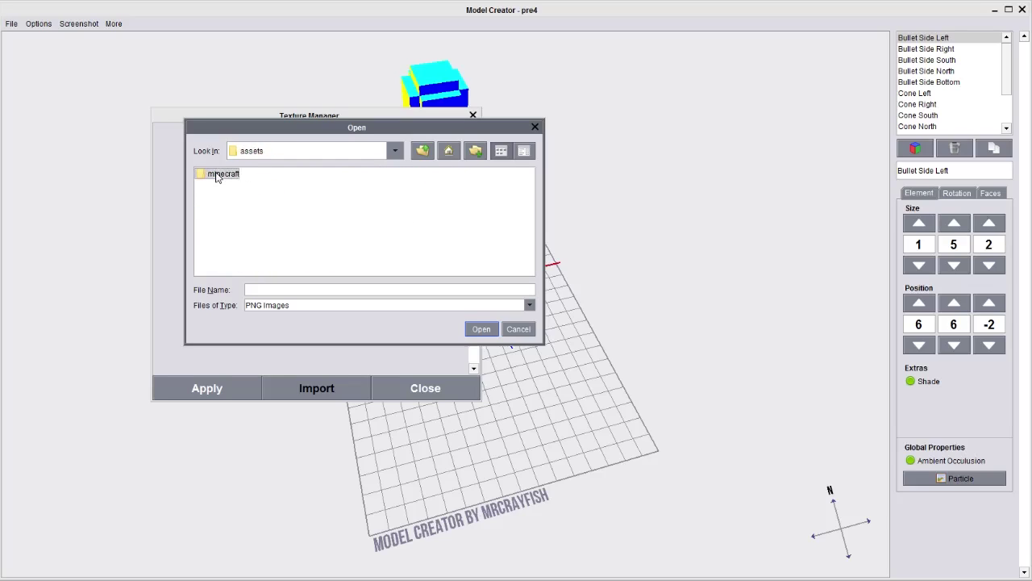
double_click(216, 174)
double_click(230, 251)
double_click(230, 173)
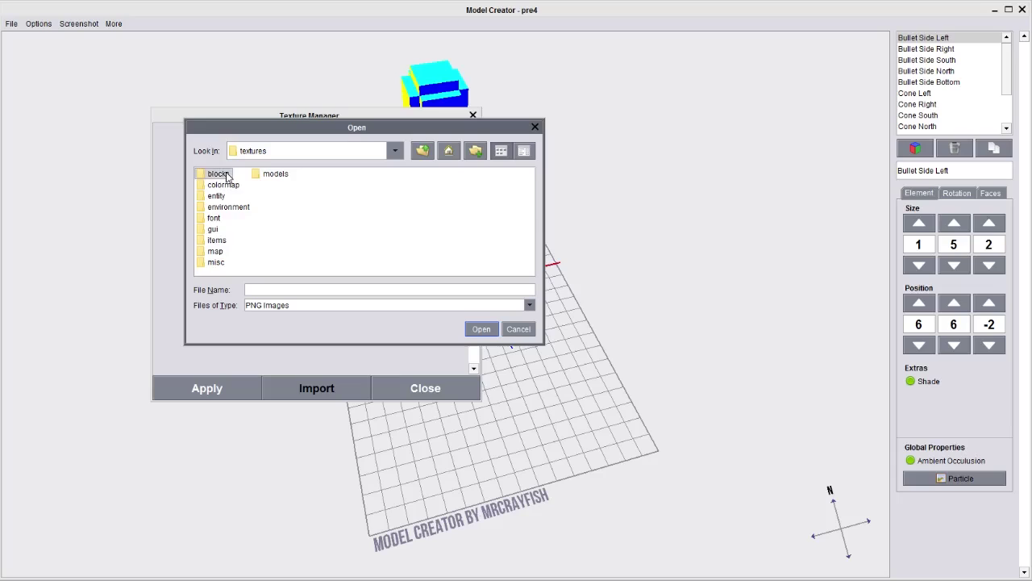
- Import goldtext.png from the blocks folder into the Texture Manager
left_click_drag(216, 271, 521, 258)
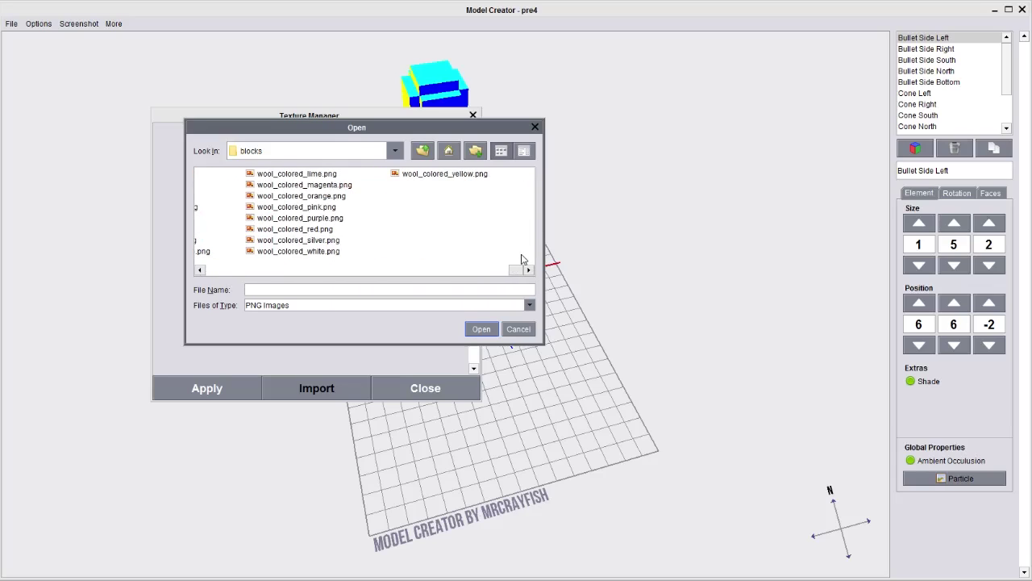
scroll(520, 259, "up", 5)
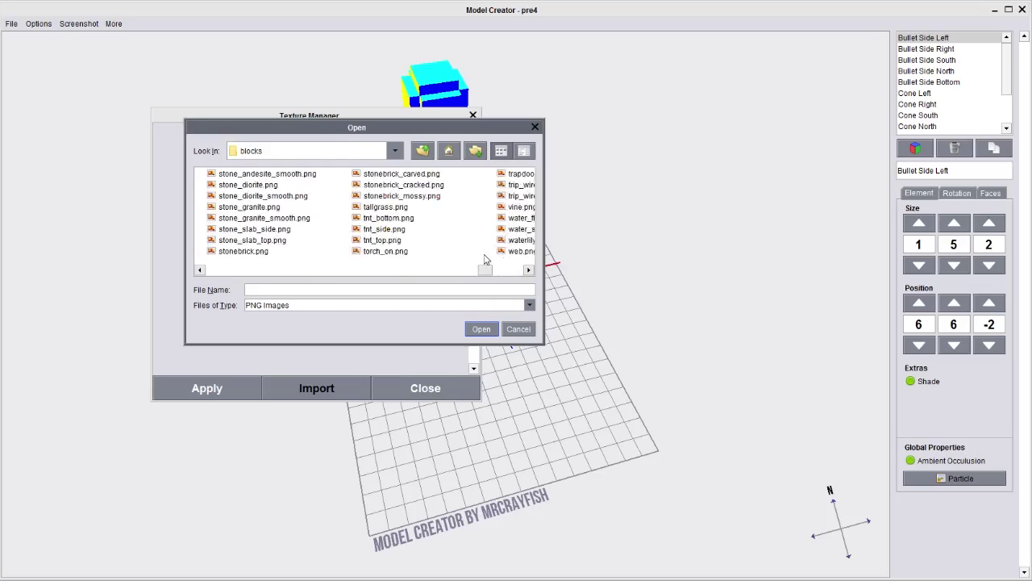
left_click(524, 151)
scroll(468, 215, "down", 20)
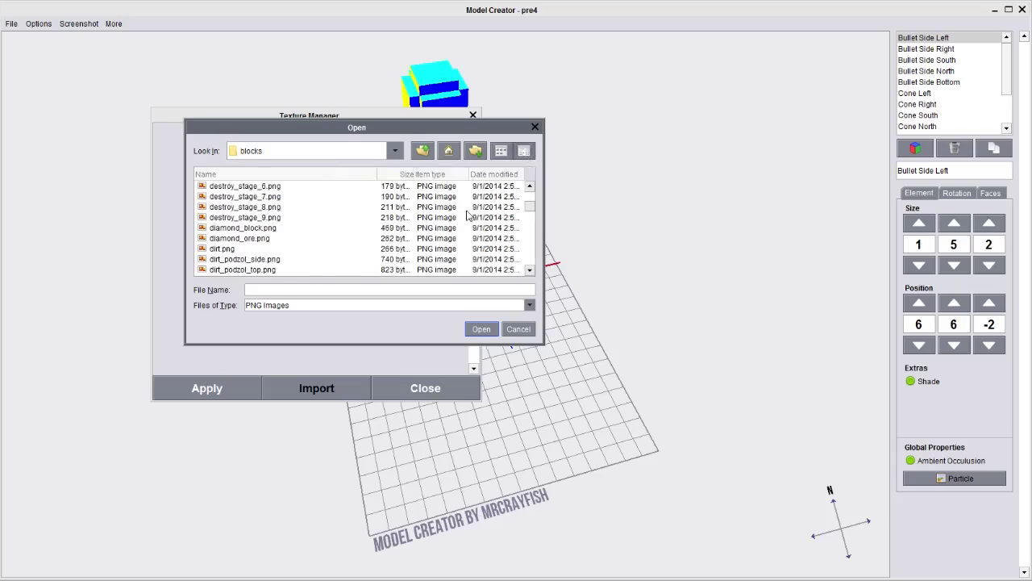
scroll(468, 215, "down", 5)
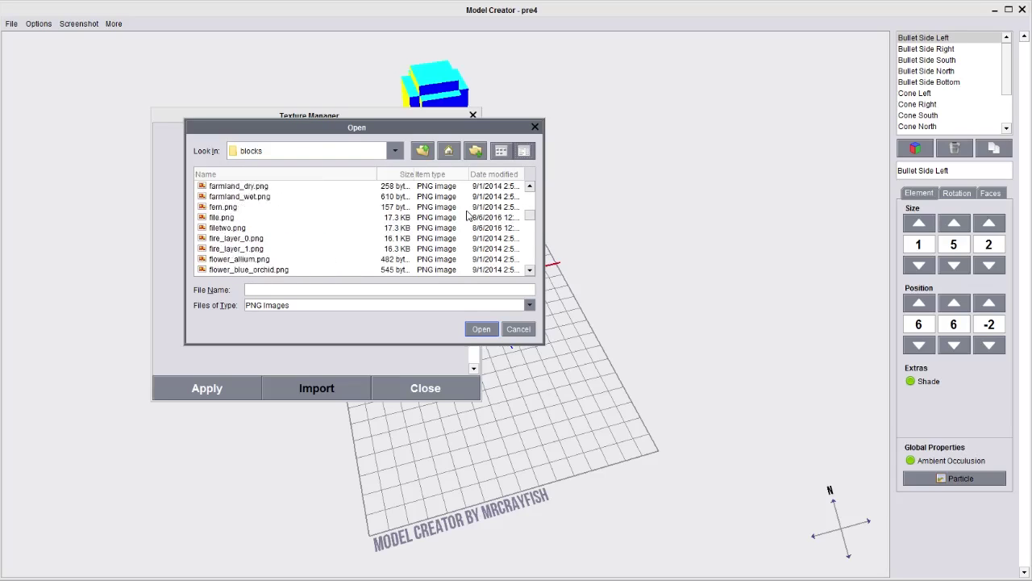
scroll(467, 215, "down", 9)
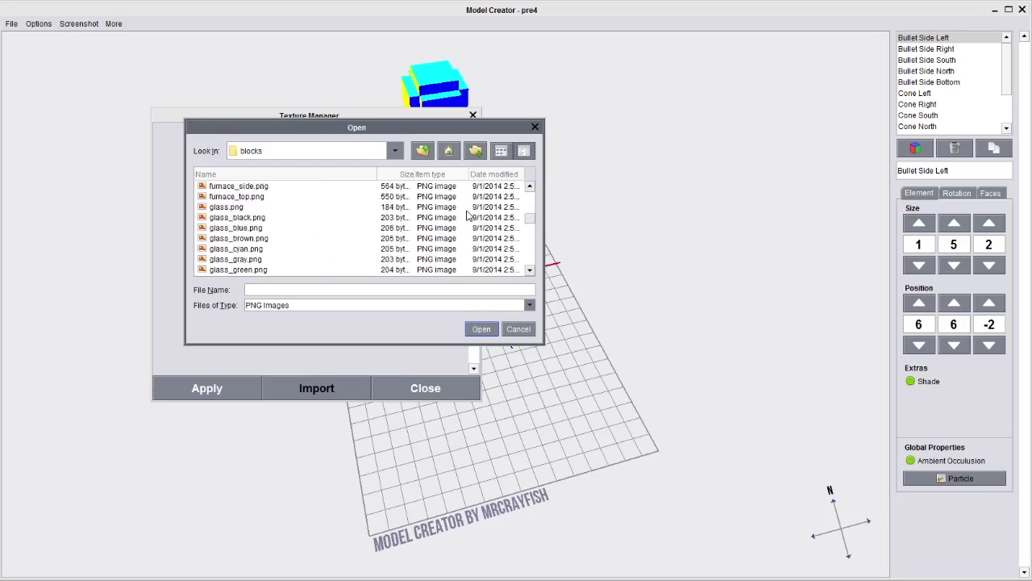
scroll(468, 214, "down", 5)
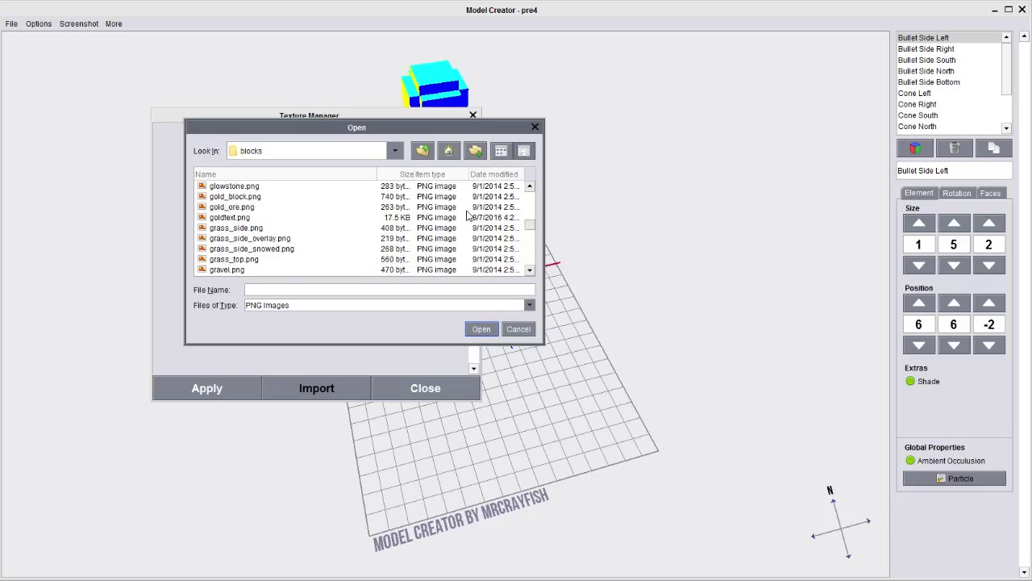
left_click(232, 217)
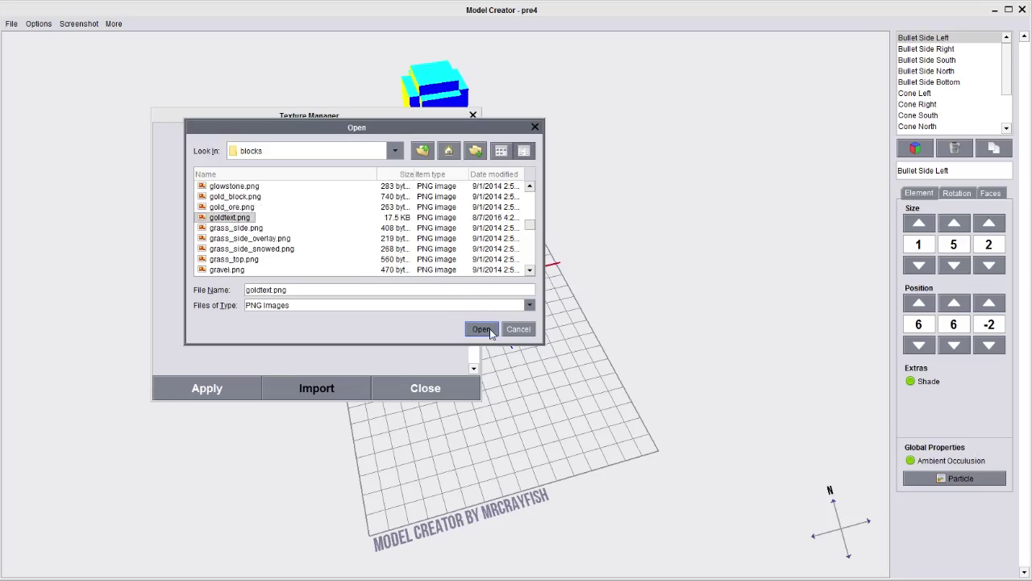
left_click(481, 330)
- Start importing a second texture and search the blocks folder for the copper-coloured texture file
left_click(333, 387)
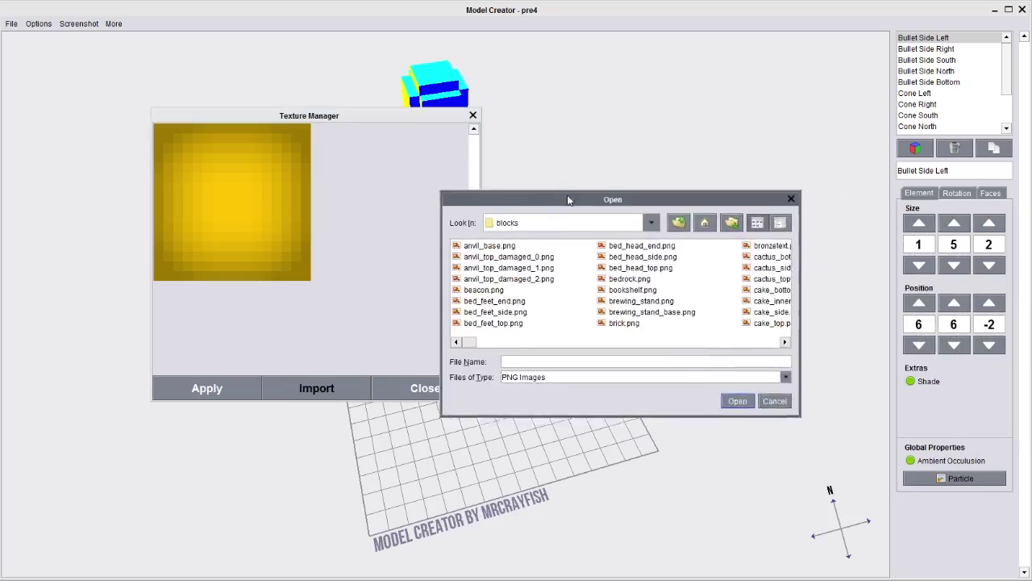
left_click(619, 200)
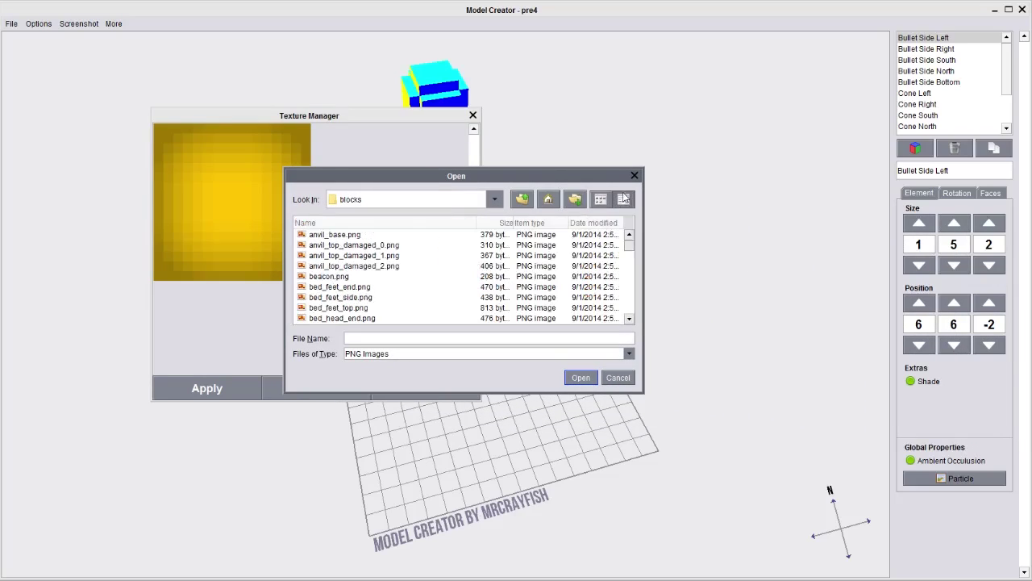
scroll(472, 268, "down", 10)
scroll(468, 266, "down", 2)
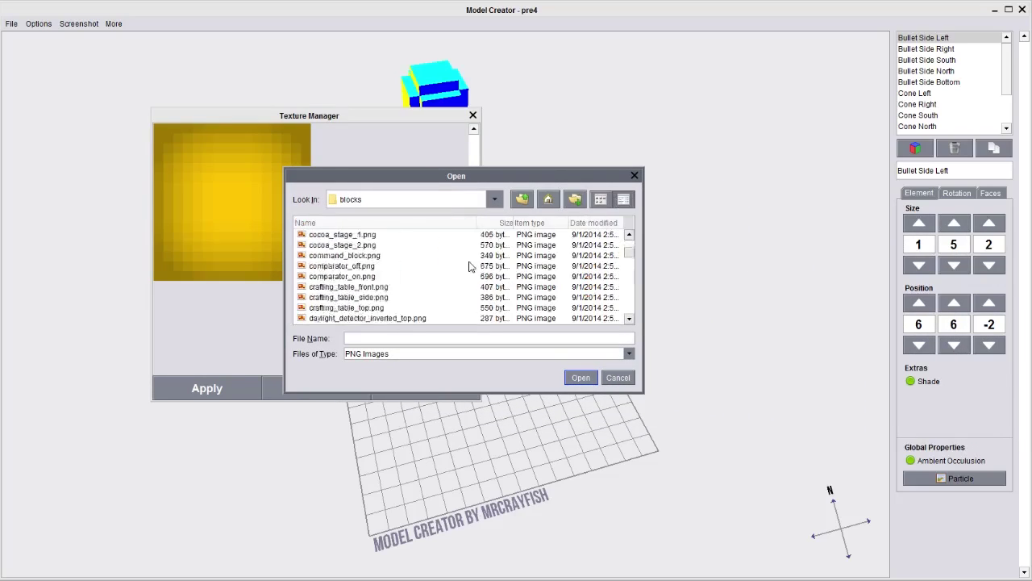
scroll(469, 266, "up", 13)
scroll(467, 267, "down", 4)
scroll(467, 267, "down", 12)
scroll(465, 270, "down", 20)
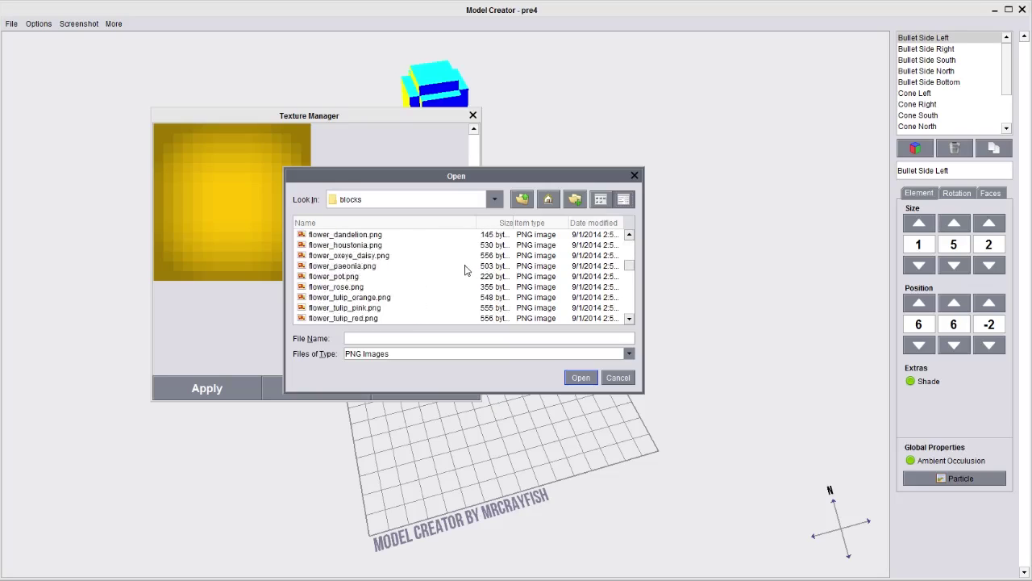
scroll(465, 269, "down", 15)
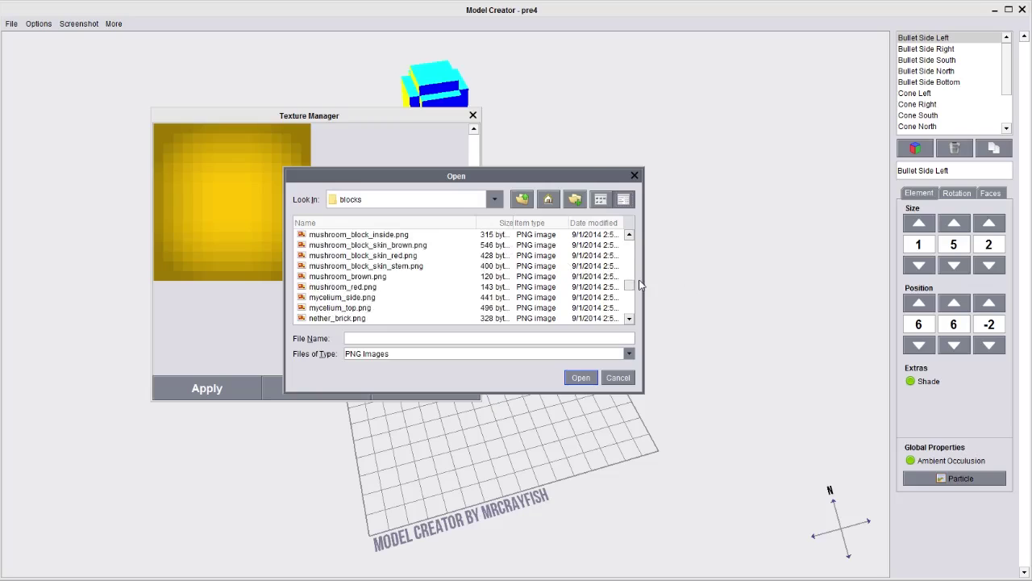
left_click_drag(633, 281, 632, 233)
scroll(550, 267, "down", 4)
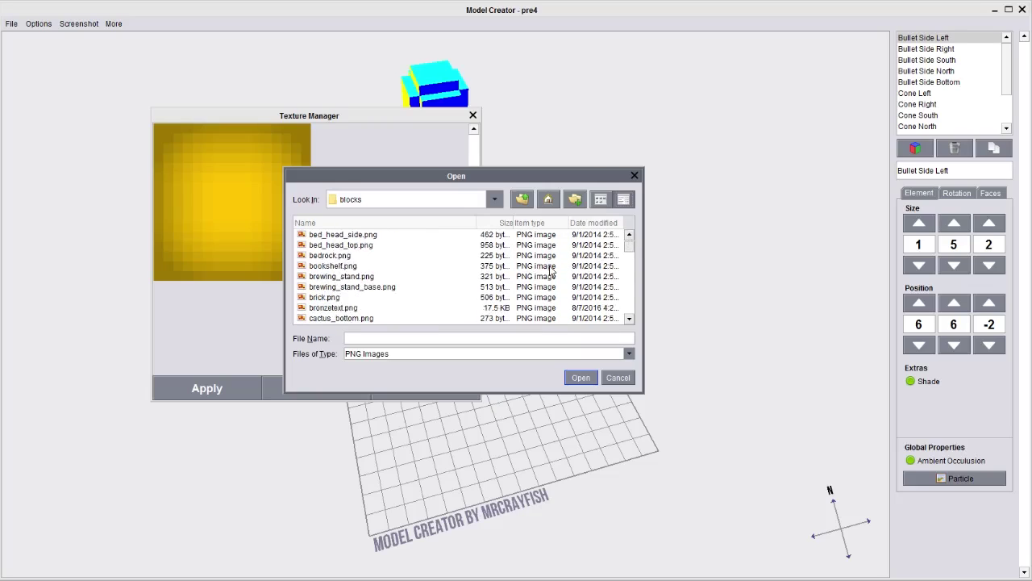
scroll(551, 270, "down", 3)
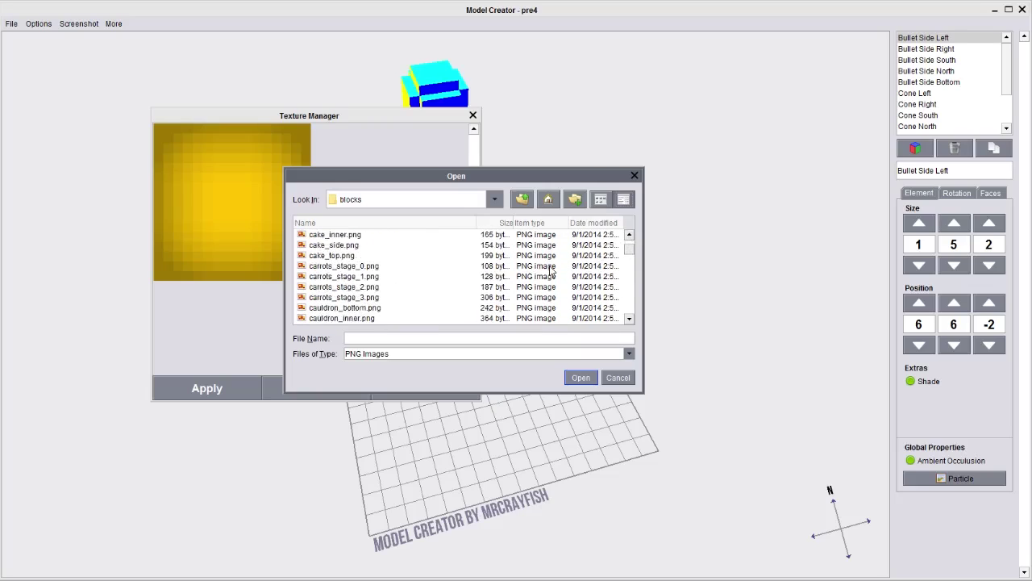
scroll(551, 271, "down", 3)
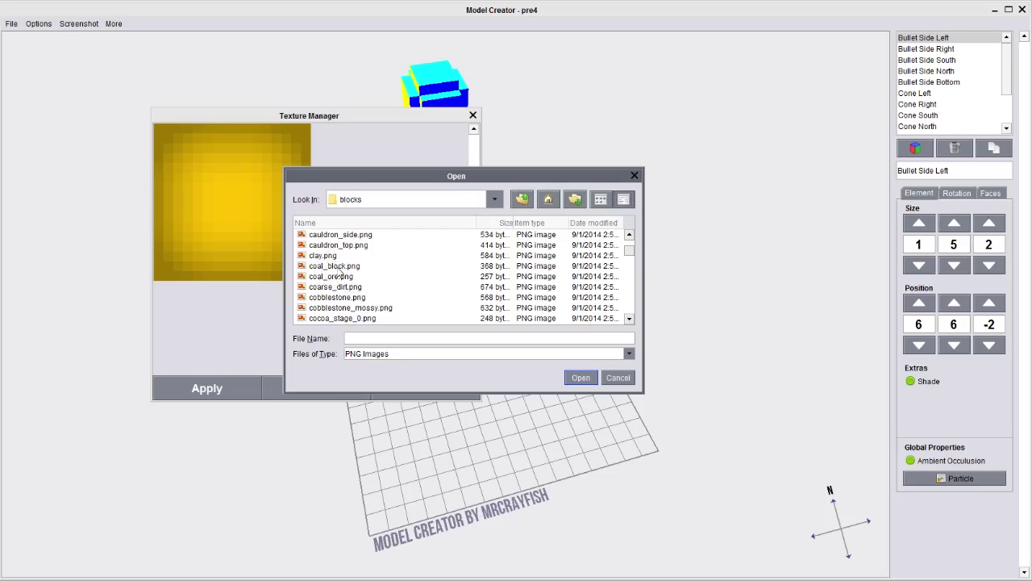
scroll(340, 313, "down", 3)
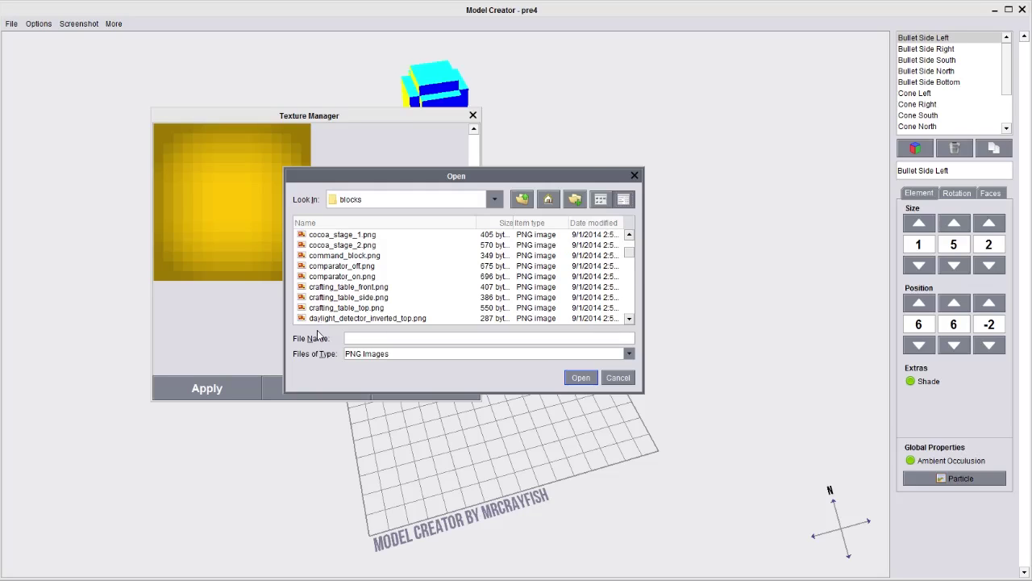
- Switch to Photoshop and save the copper-coloured texture as a PNG named coppertext in the blocks folder, then return to Model Creator
left_click(244, 579)
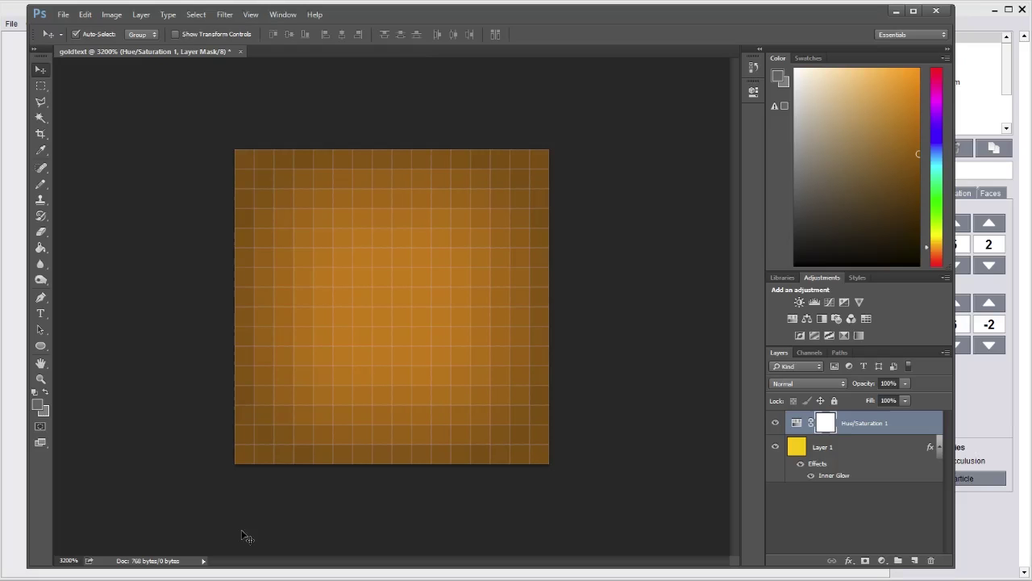
left_click(62, 15)
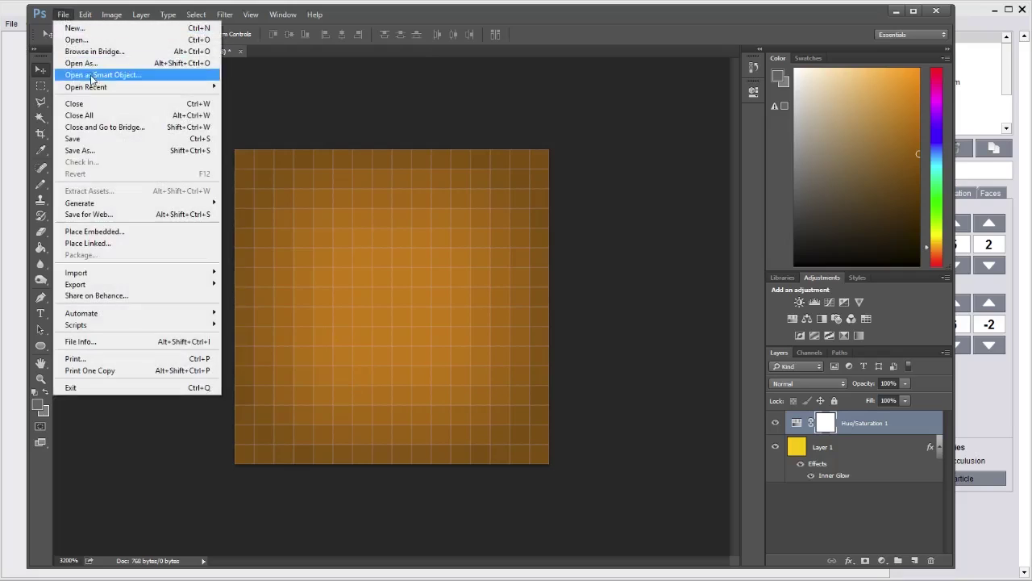
left_click(111, 140)
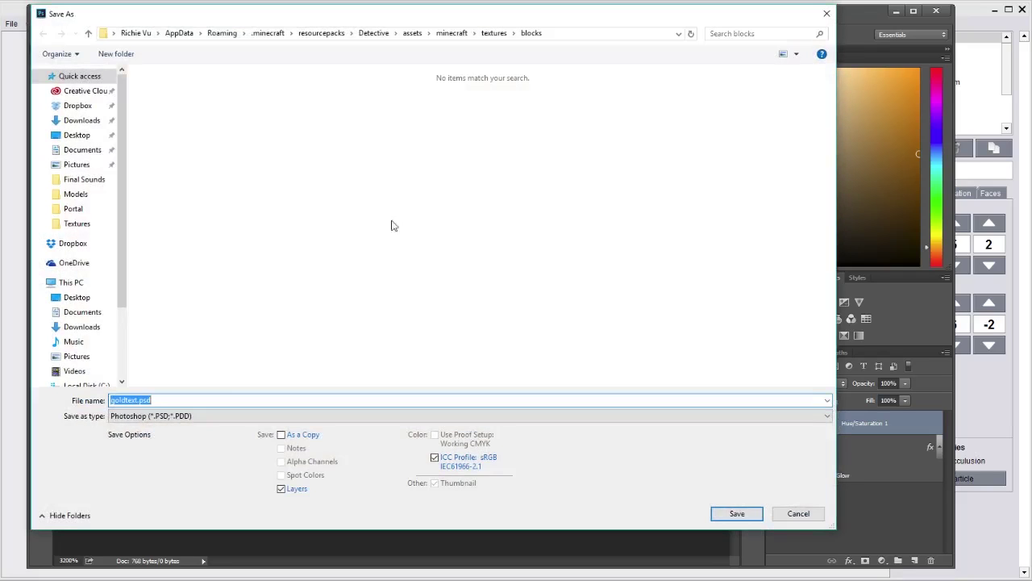
left_click(168, 416)
left_click(139, 575)
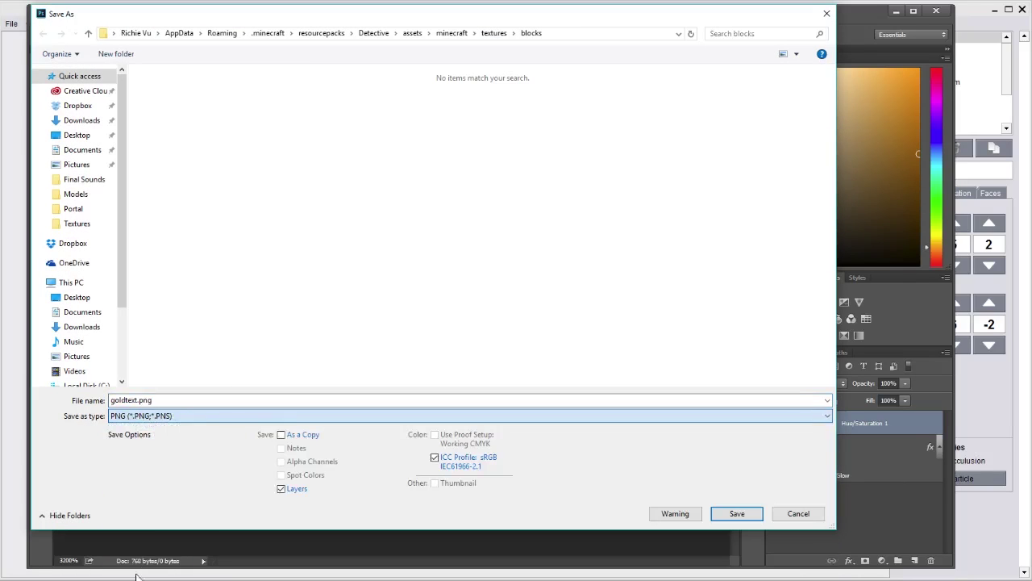
left_click(189, 399)
type("c")
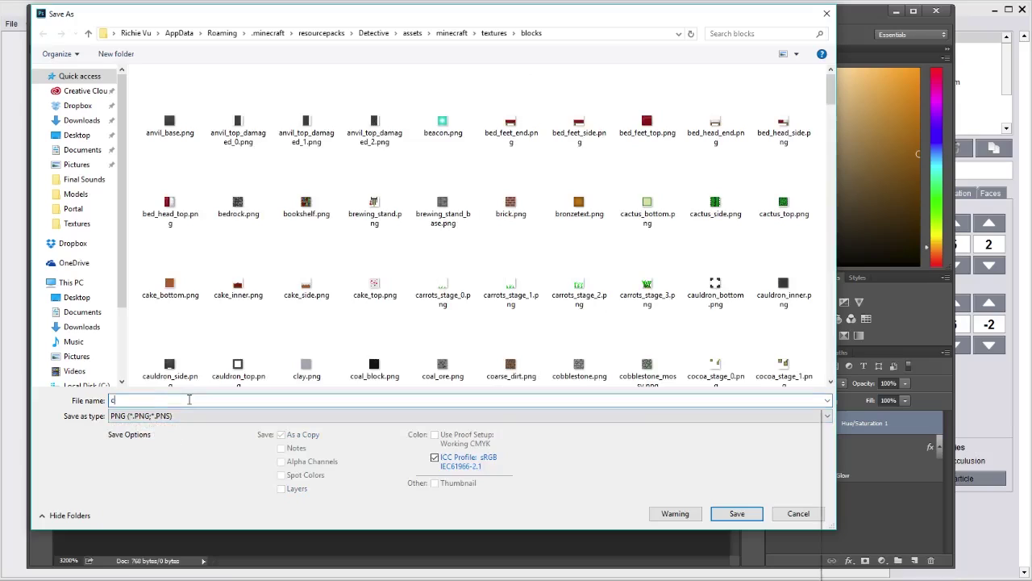
type("oppertext")
key("Return")
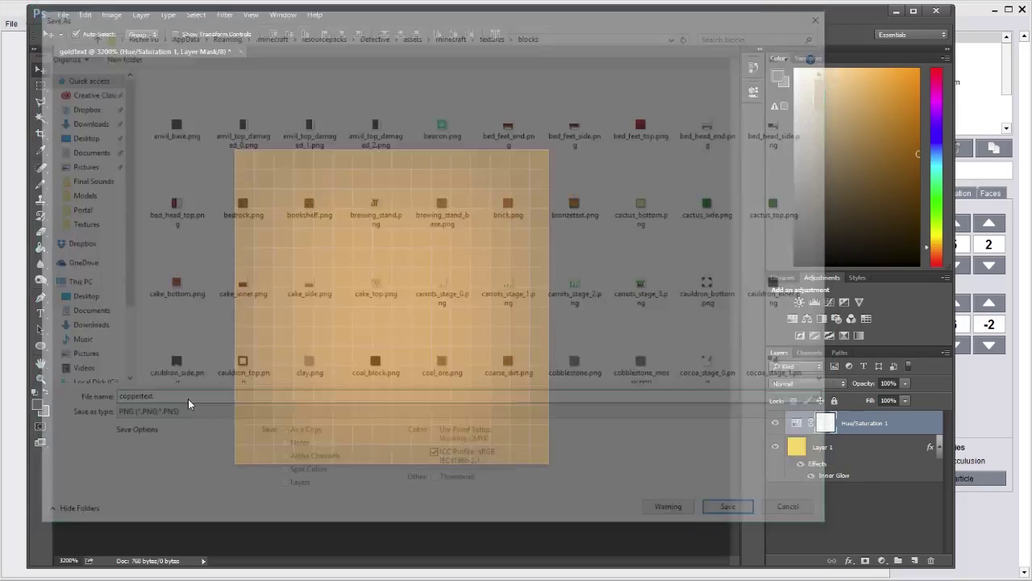
left_click(449, 202)
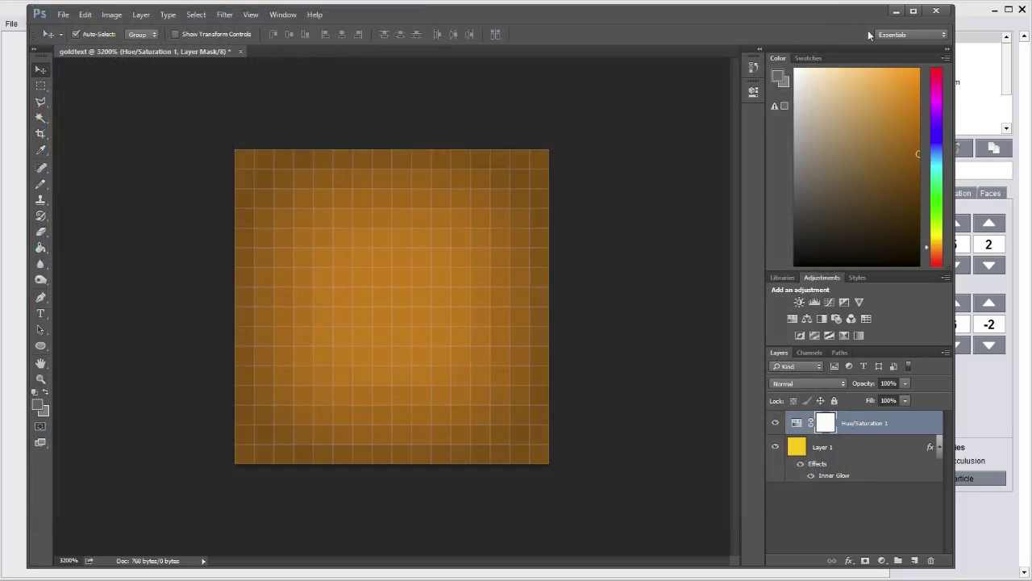
left_click(895, 10)
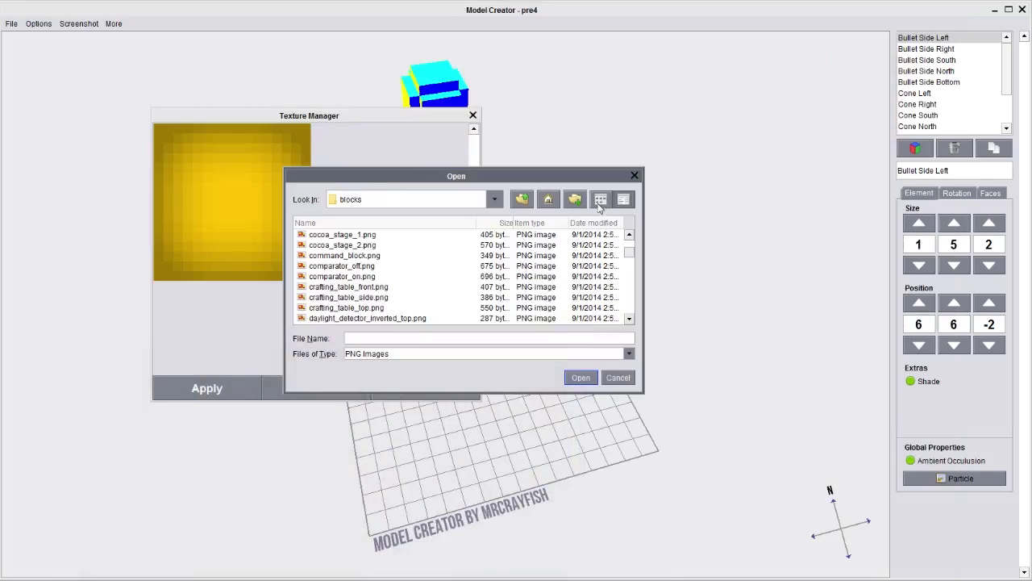
- Reopen the texture import, load coppertext.png from the blocks folder, and apply the goldtext texture as the model's particle
left_click(634, 175)
left_click_drag(1031, 170, 370, 152)
scroll(368, 296, "down", 6)
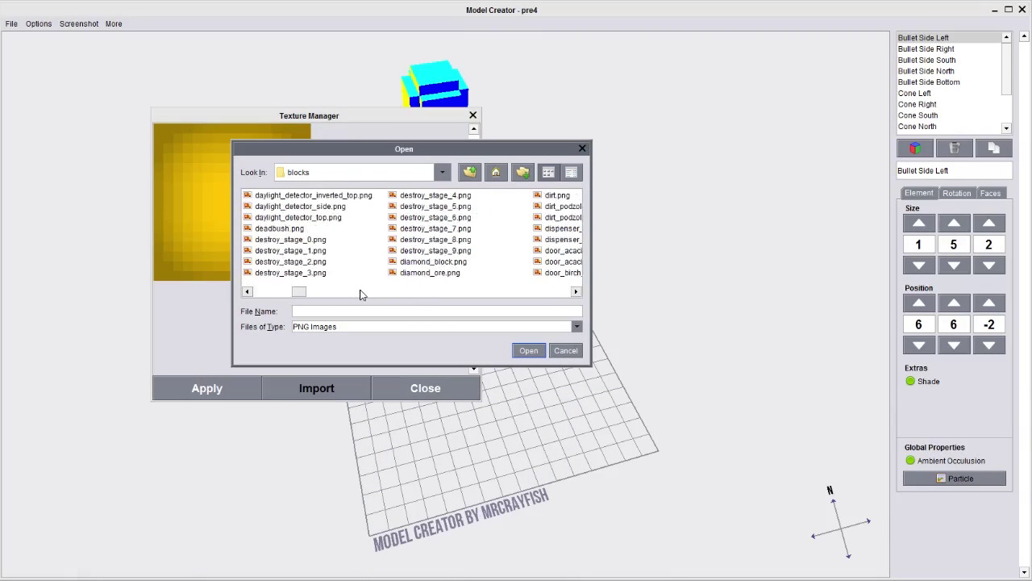
scroll(361, 294, "up", 3)
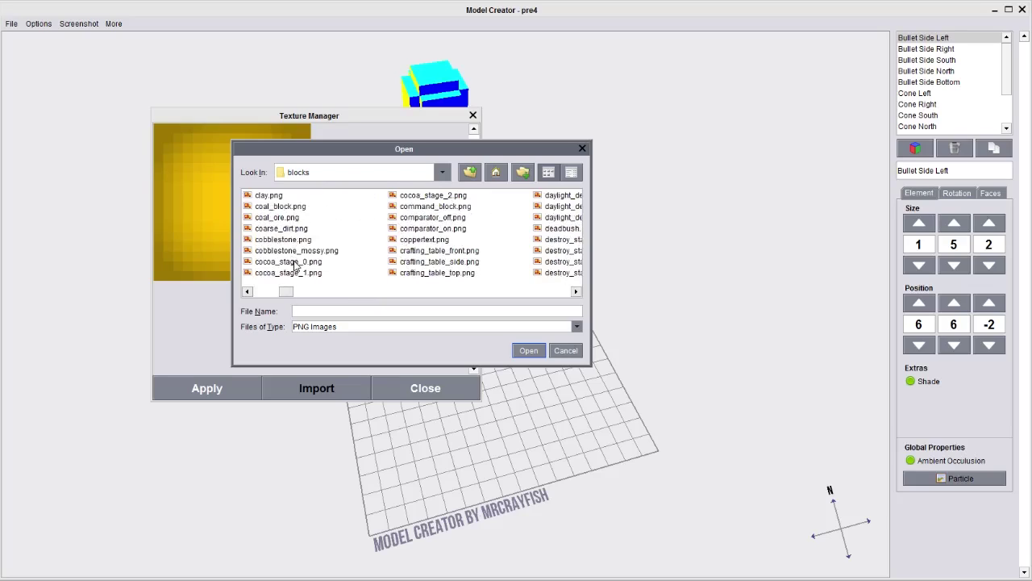
left_click(432, 239)
left_click(529, 350)
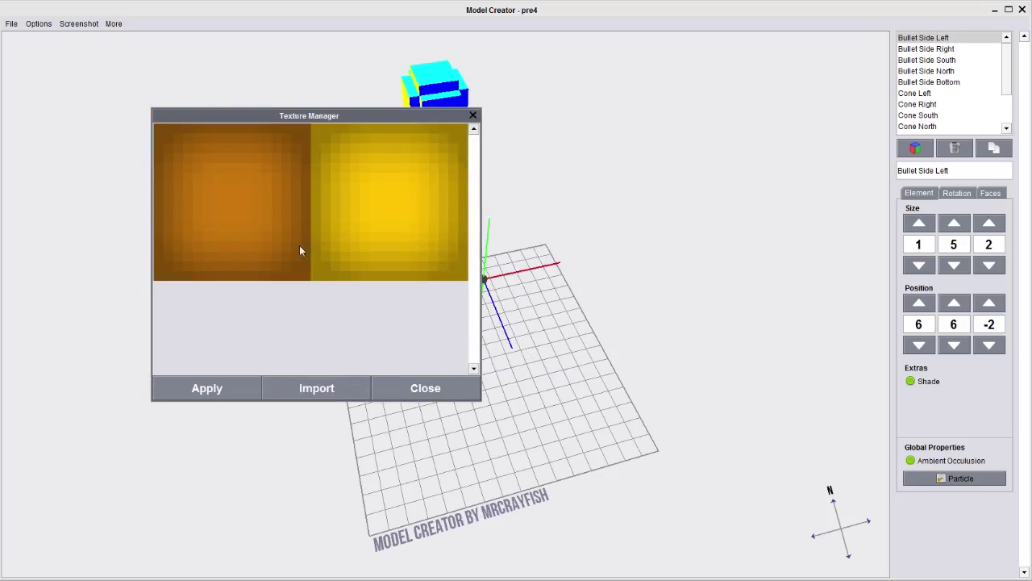
left_click(378, 211)
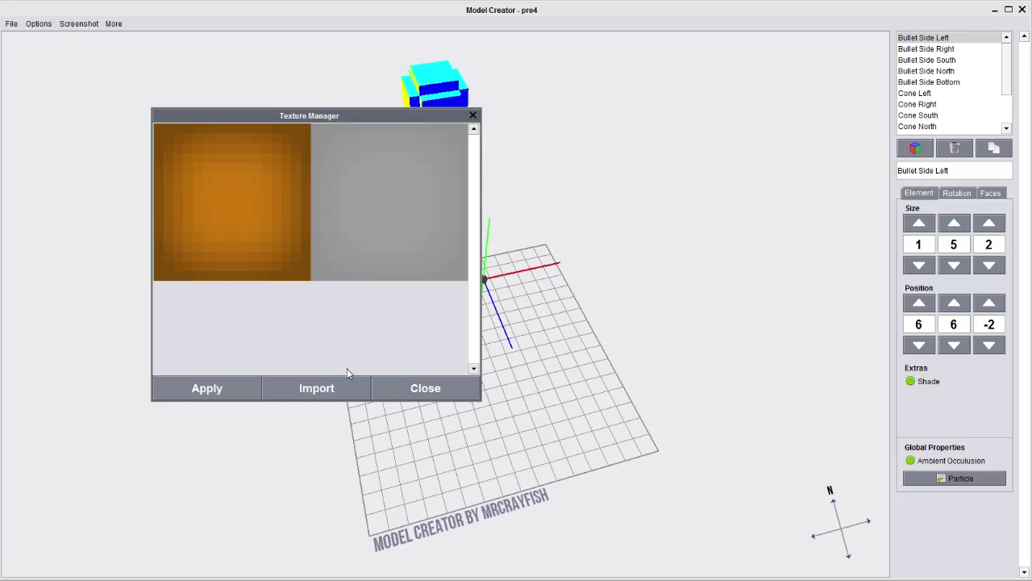
left_click(241, 385)
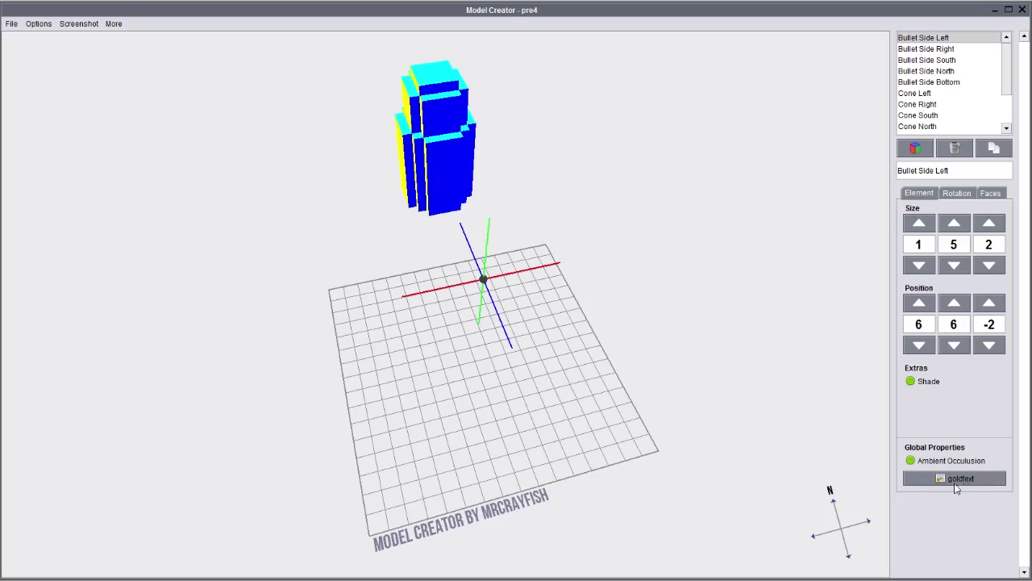
- Apply the goldtext texture to the West face of the Bullet Side Left element
left_click(991, 193)
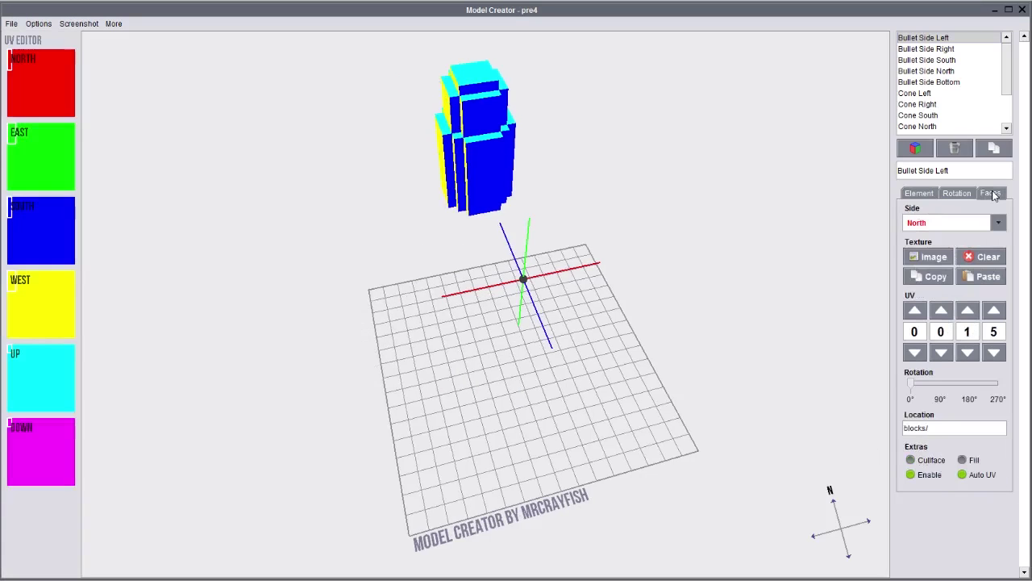
left_click_drag(682, 423, 567, 408)
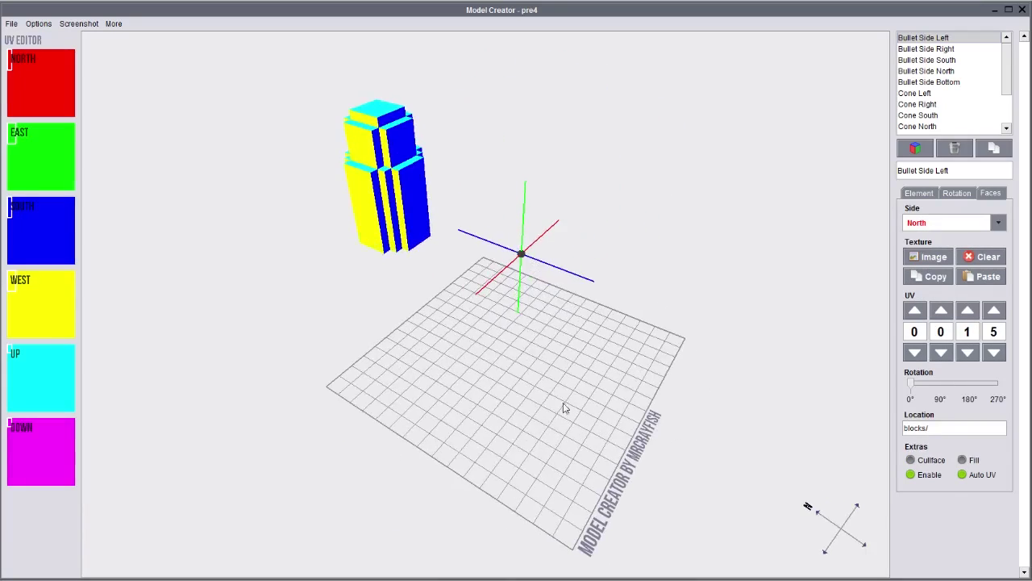
left_click(923, 226)
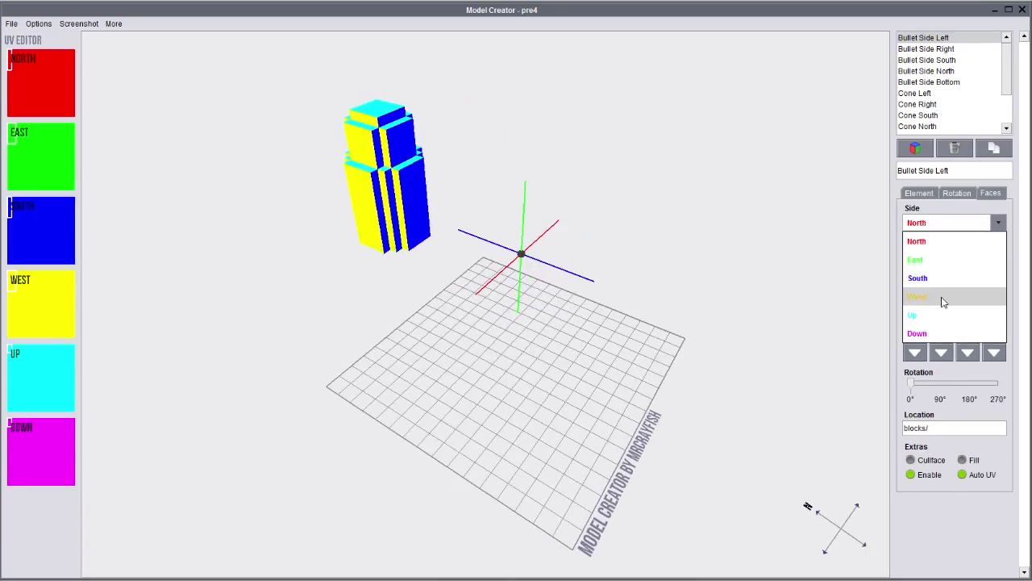
left_click(941, 297)
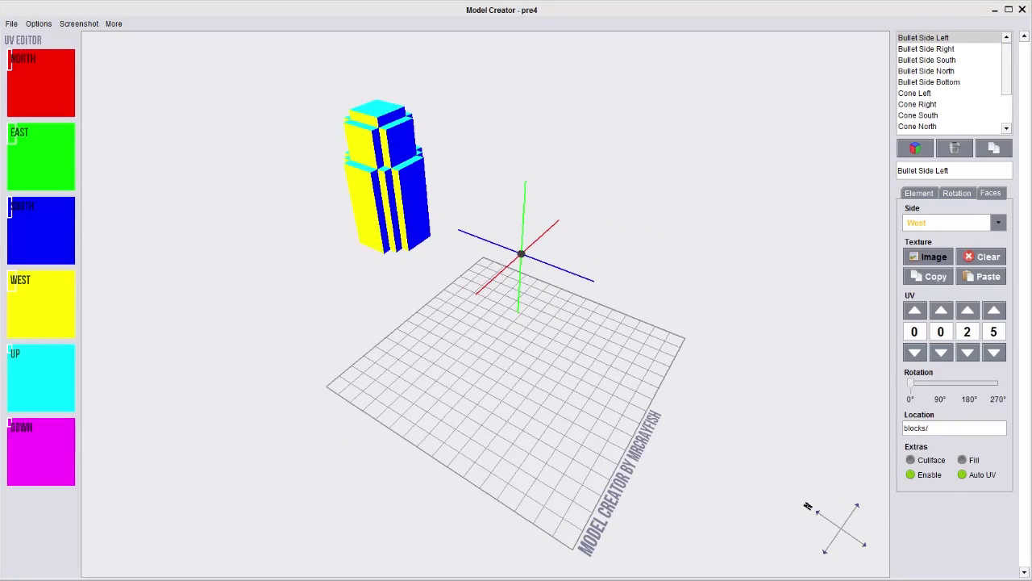
left_click(928, 256)
left_click(418, 317)
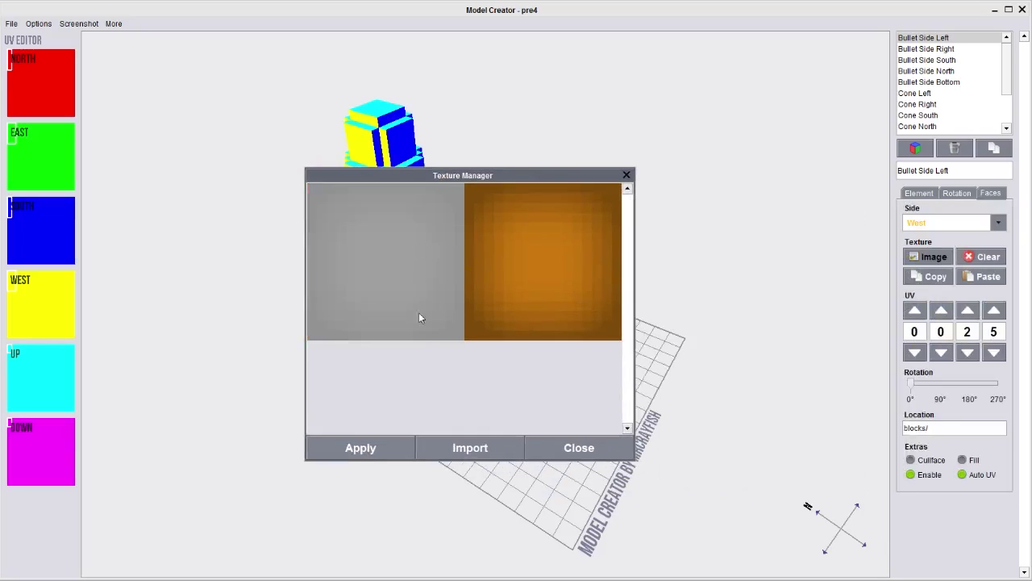
left_click(348, 450)
right_click_drag(307, 390, 427, 309)
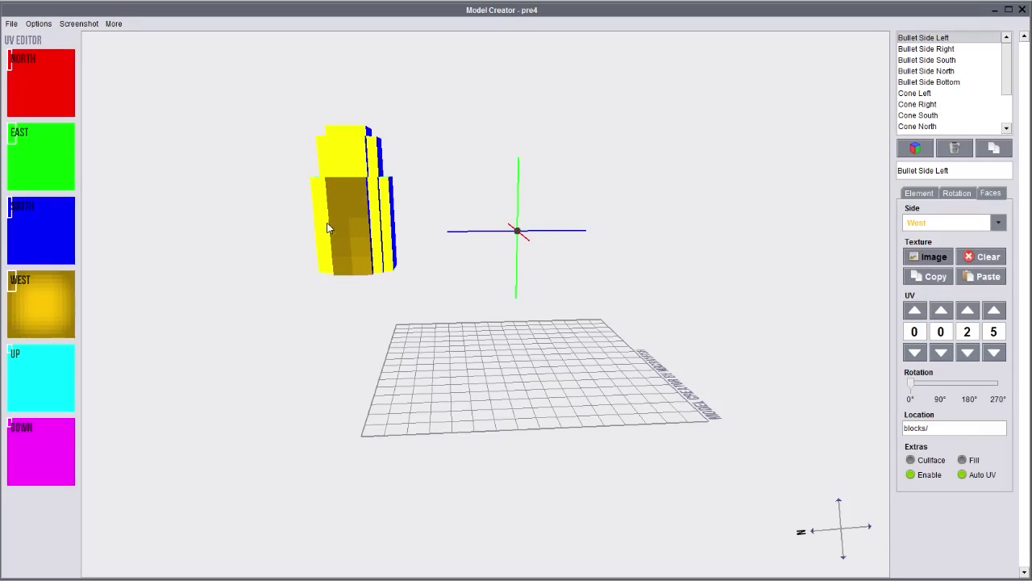
- Reposition the UV region on the West face of Bullet Side Left so it spans 7, 11, 9, 16
left_click_drag(14, 286, 38, 305)
mouse_move(35, 303)
left_mouse_down()
mouse_move(22, 307)
mouse_move(24, 287)
left_mouse_up()
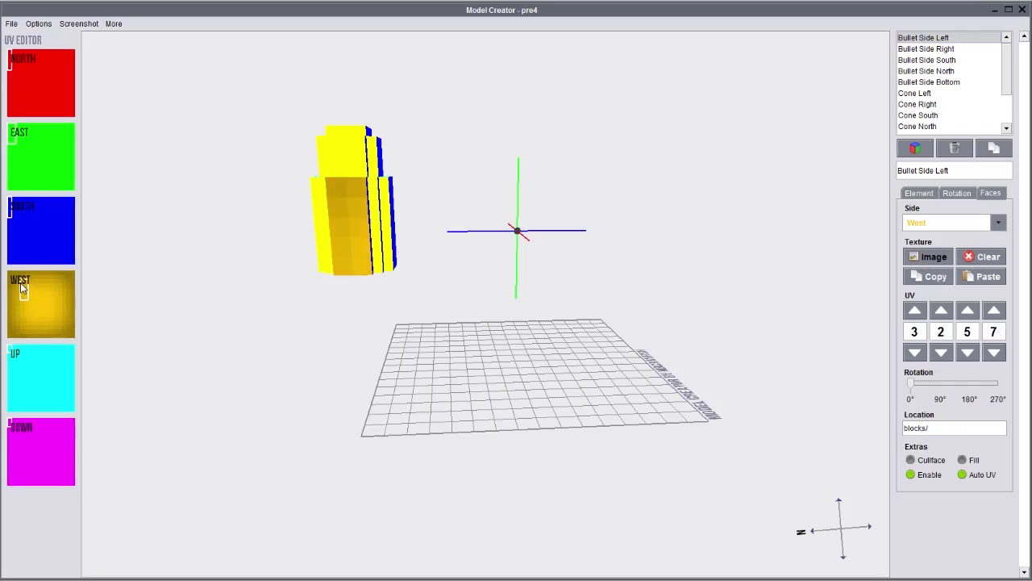
right_click_drag(330, 280, 446, 285)
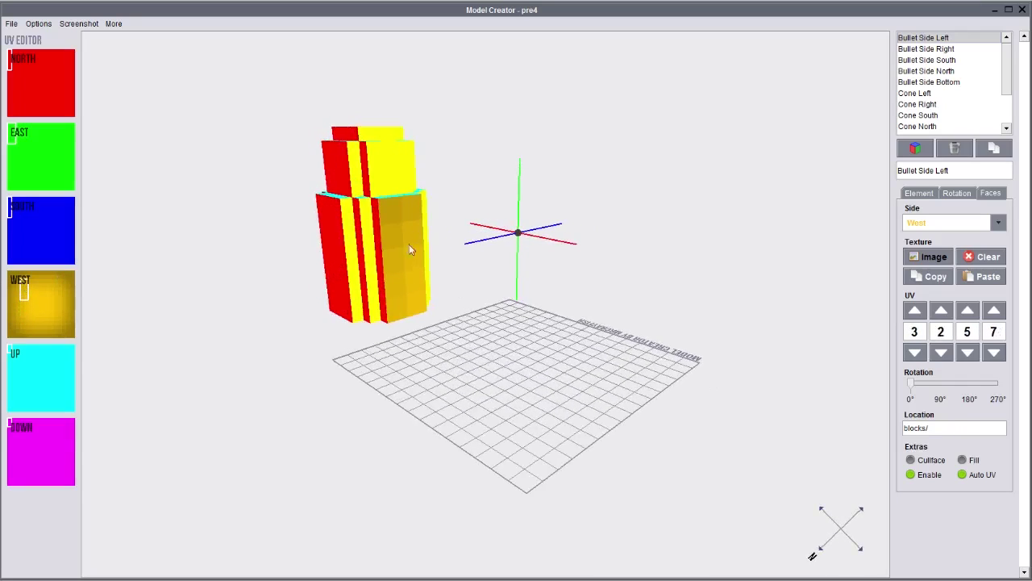
right_click_drag(523, 294, 474, 299)
left_click_drag(24, 290, 47, 337)
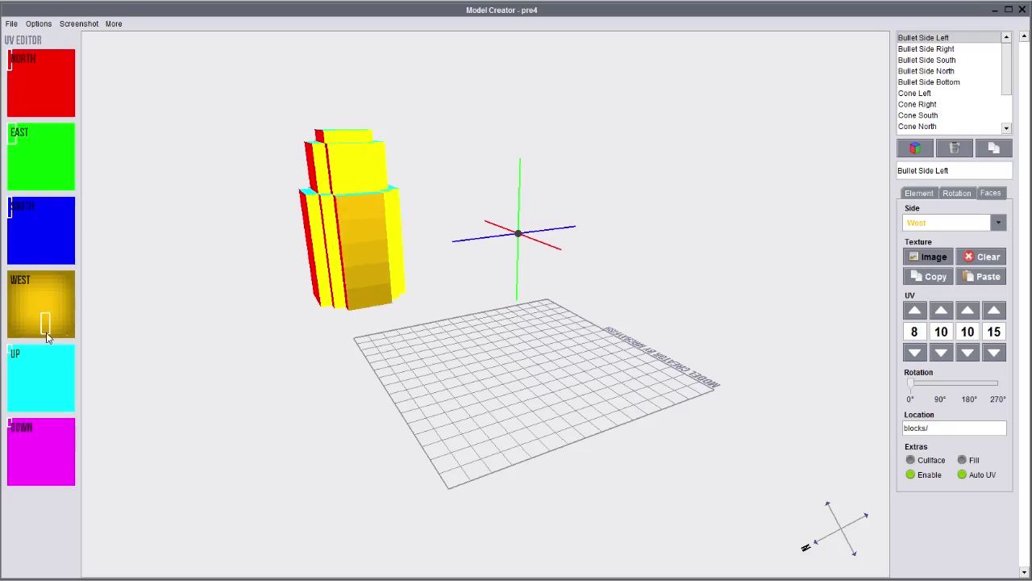
left_click_drag(334, 319, 433, 305)
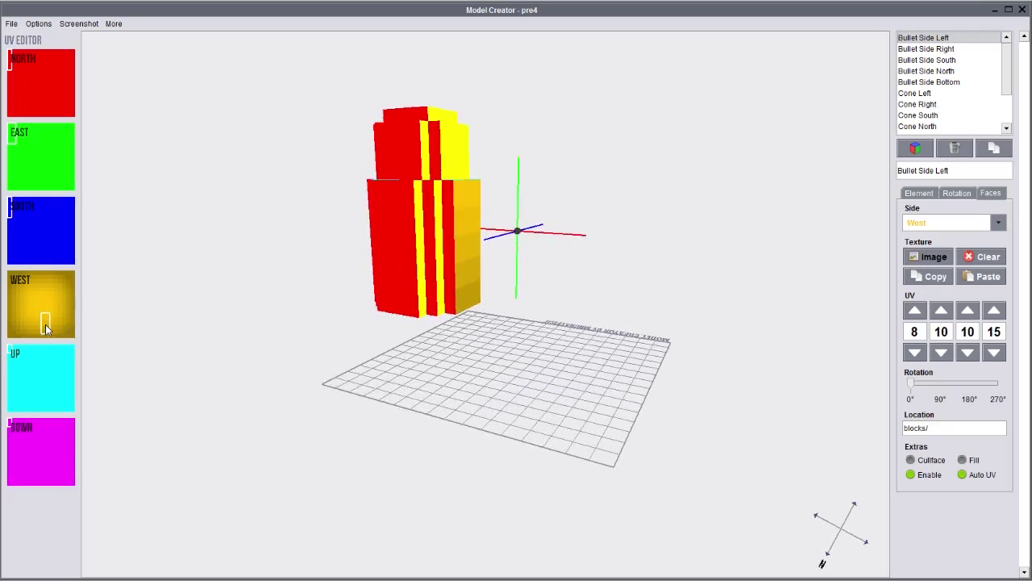
left_click_drag(45, 324, 42, 332)
left_click_drag(430, 334, 524, 387)
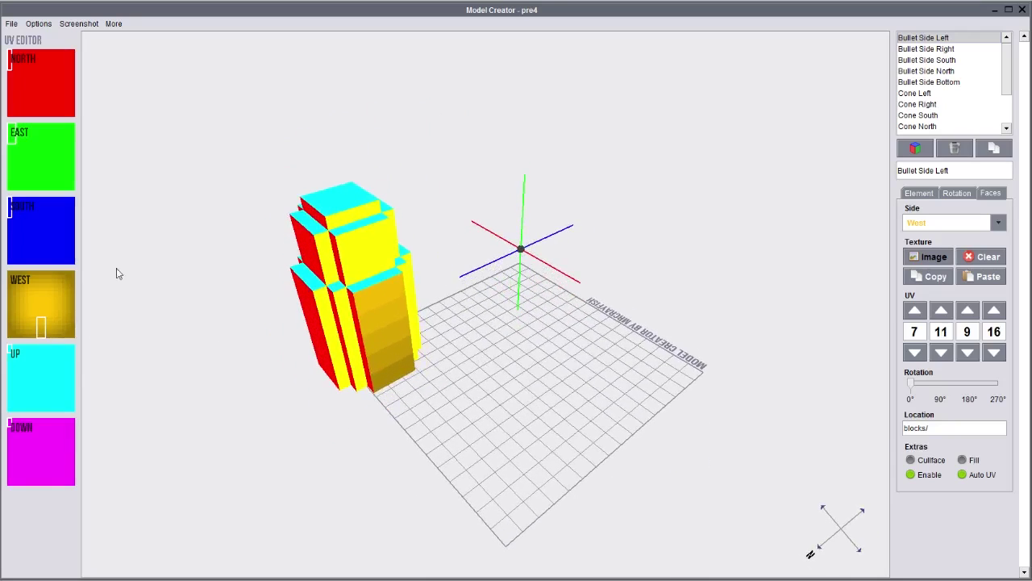
- Apply the goldtext texture to the Up face of Bullet Side Left and place its UV region at 7, 6, 8, 8
left_click(952, 223)
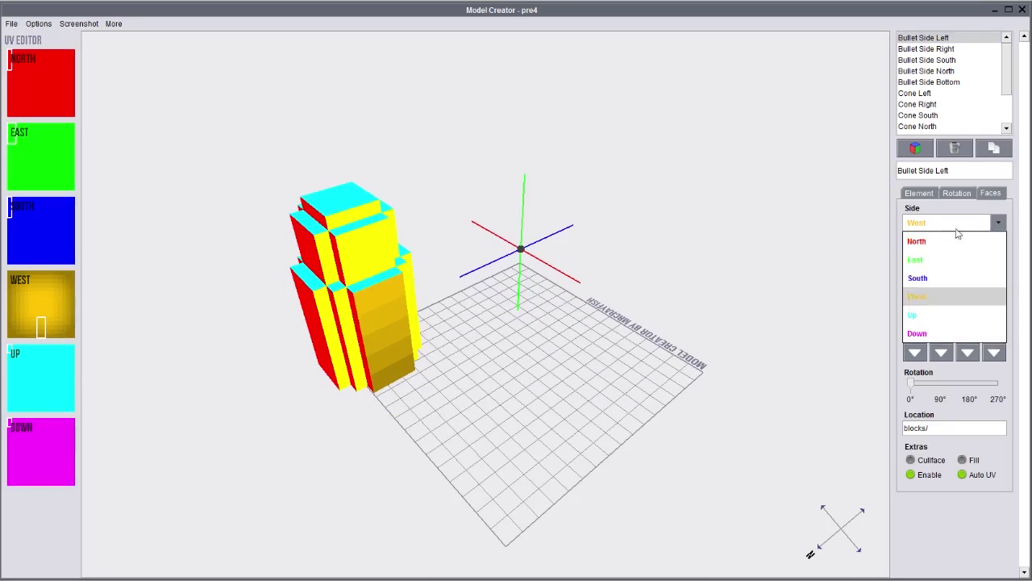
left_click(934, 314)
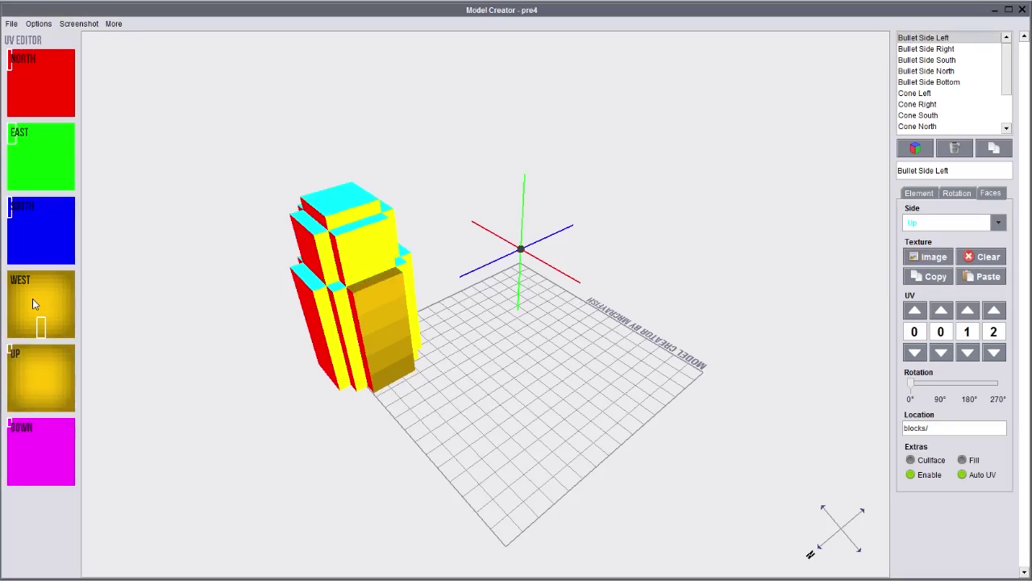
left_click_drag(334, 290, 423, 311)
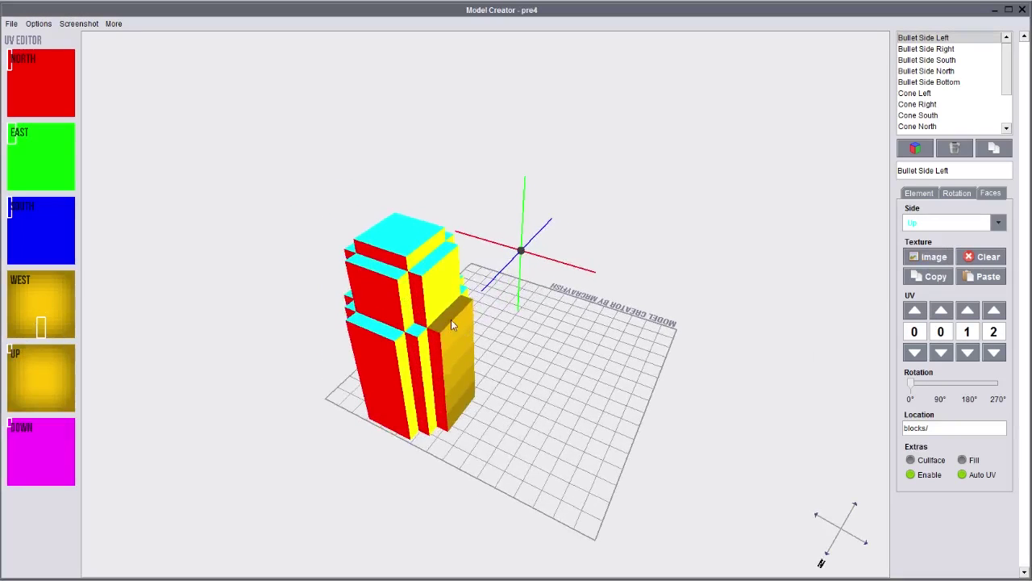
left_click_drag(14, 353, 82, 380)
left_click_drag(452, 334, 508, 363)
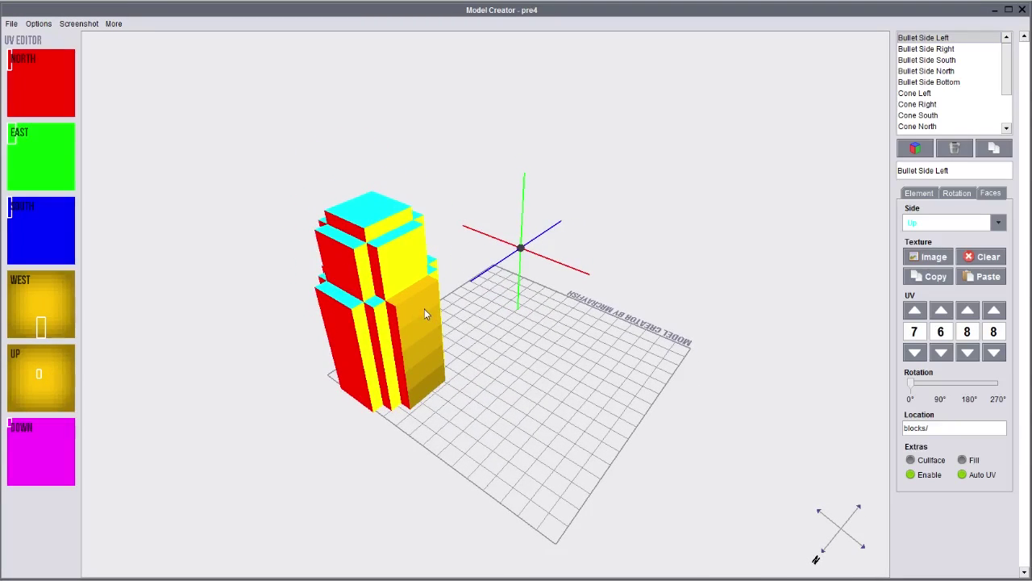
left_click_drag(413, 285, 534, 348)
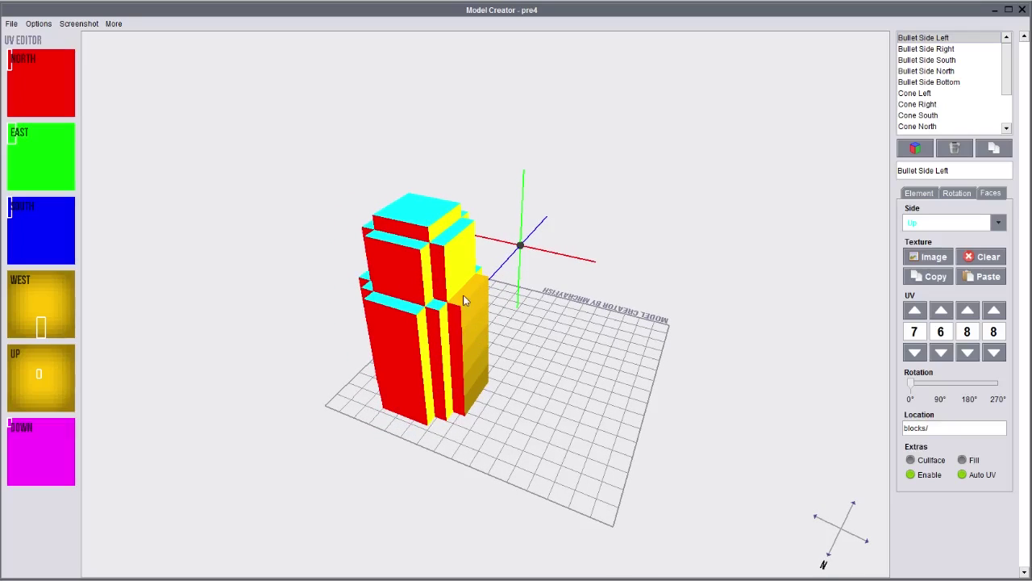
left_click_drag(463, 299, 537, 375)
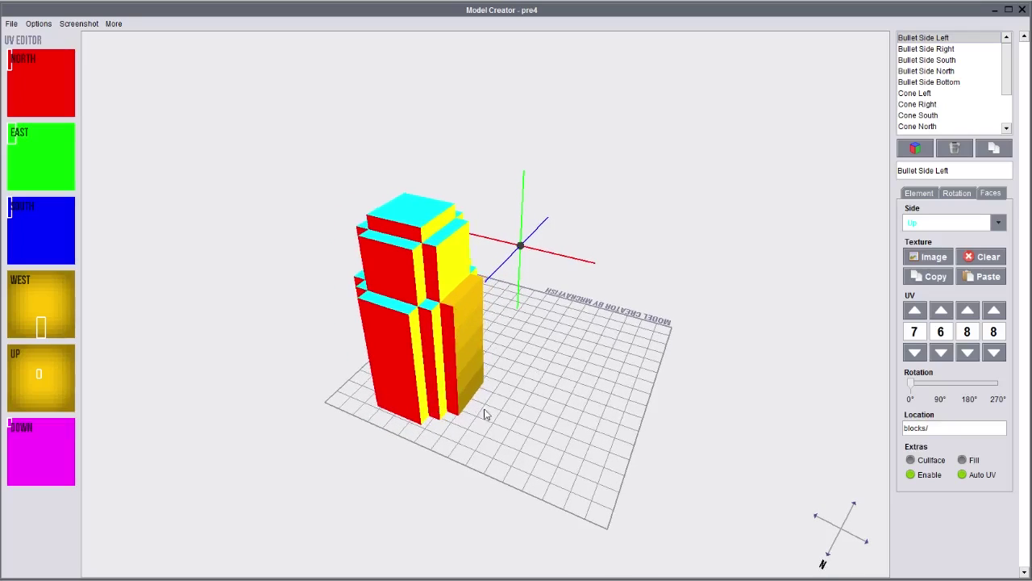
- Apply the goldtext texture to the North face of Bullet Side Left and place its UV region at 8, 11, 9, 16
left_click(927, 223)
left_click(924, 237)
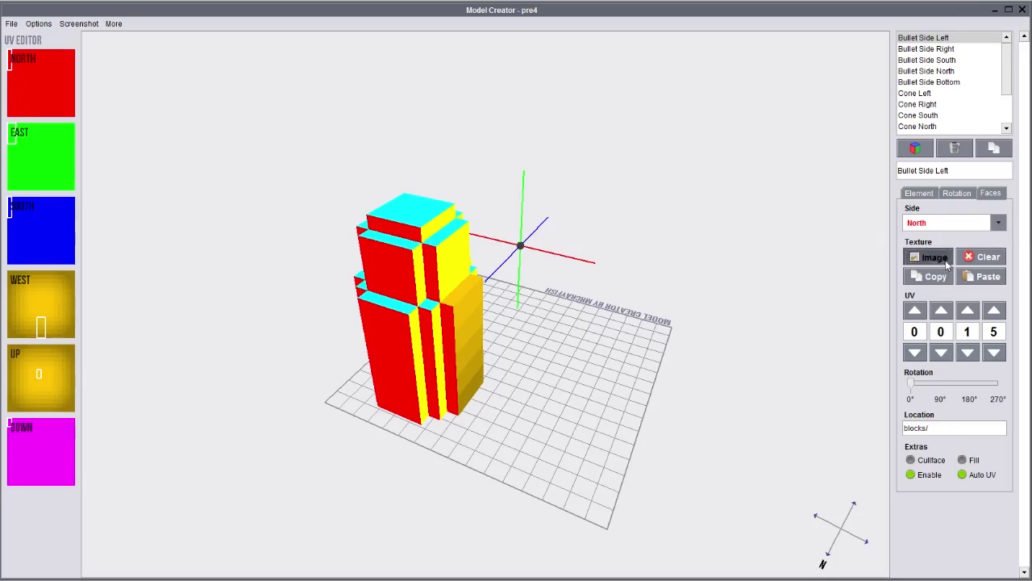
left_click(946, 265)
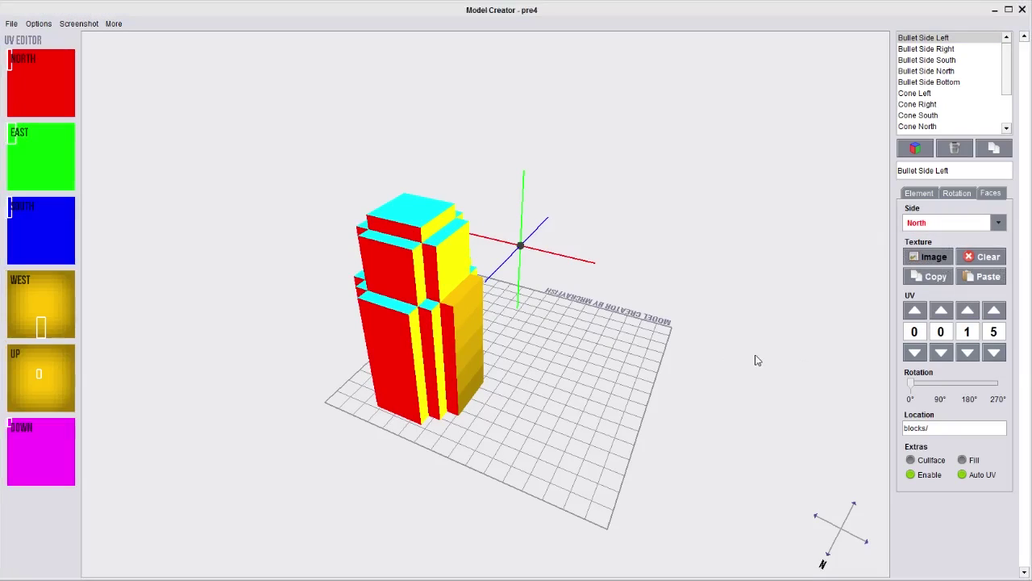
left_click(433, 234)
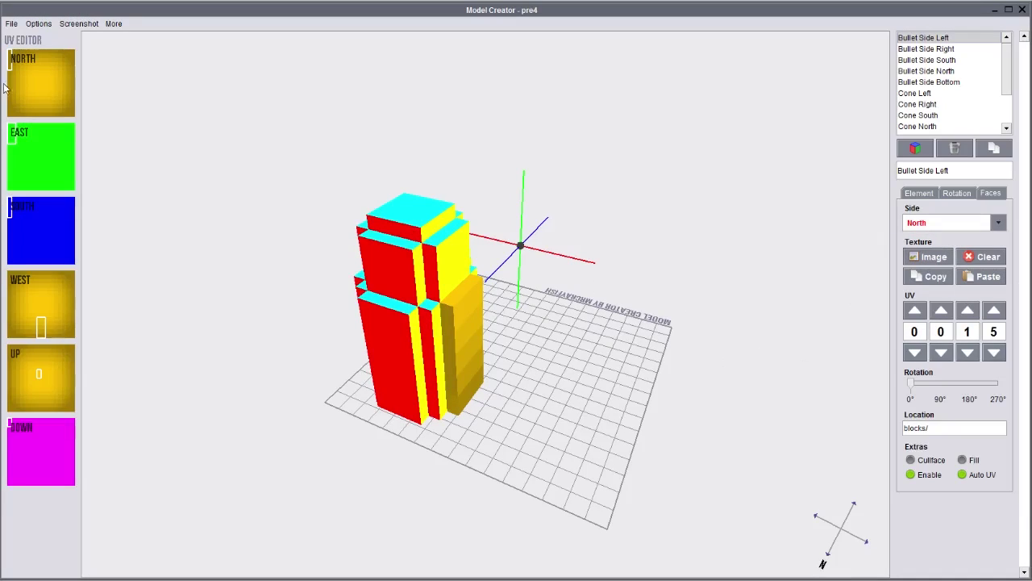
left_click_drag(17, 64, 45, 100)
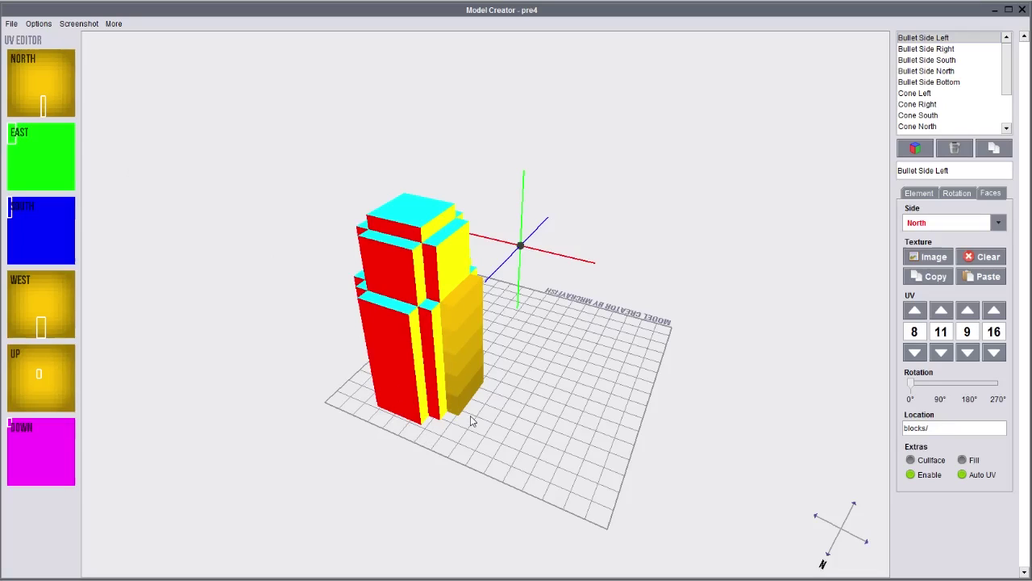
- Apply the goldtext texture to the South face of Bullet Side Left and place its UV region at 8, 10, 9, 15
left_click_drag(472, 420, 664, 291)
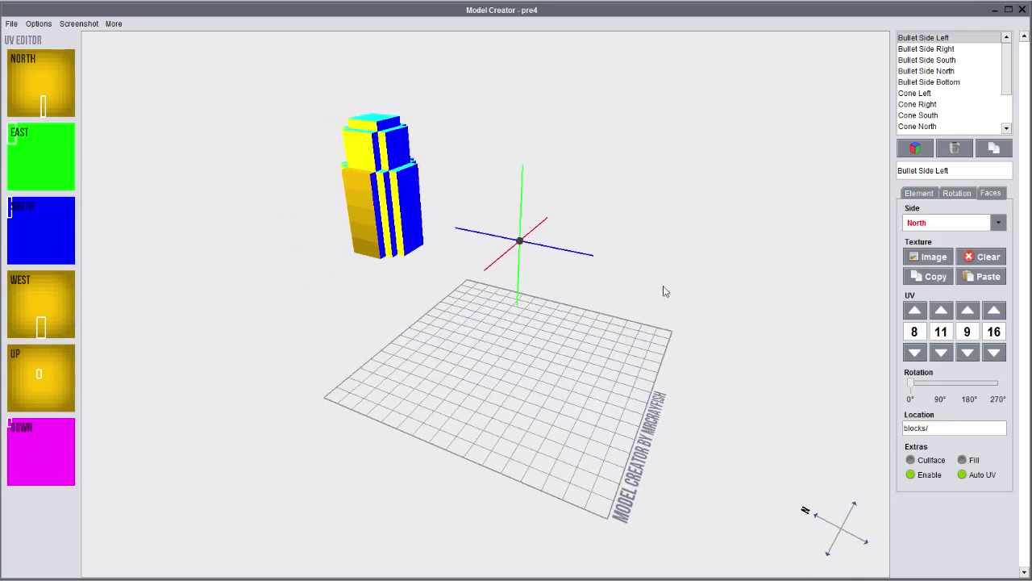
left_click(964, 226)
left_click(928, 277)
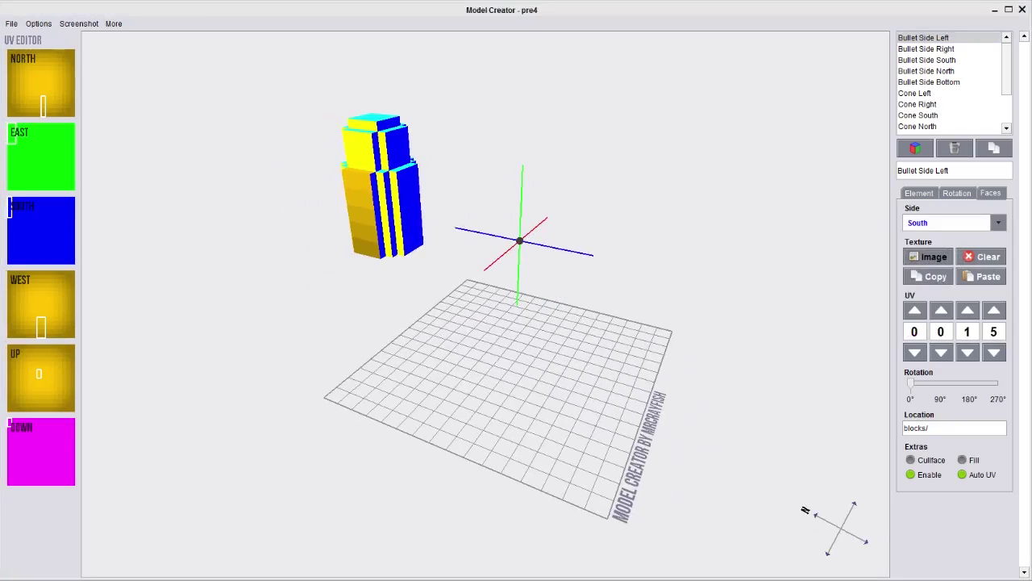
left_click(465, 332)
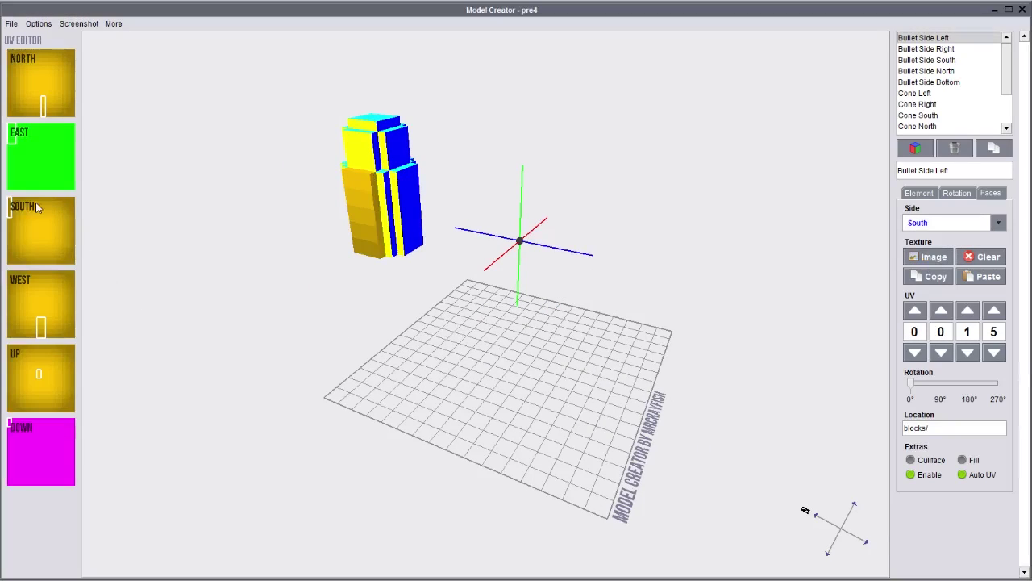
left_click_drag(9, 219, 45, 259)
- Apply the goldtext texture to the Down face of Bullet Side Left
left_click_drag(298, 292, 753, 250)
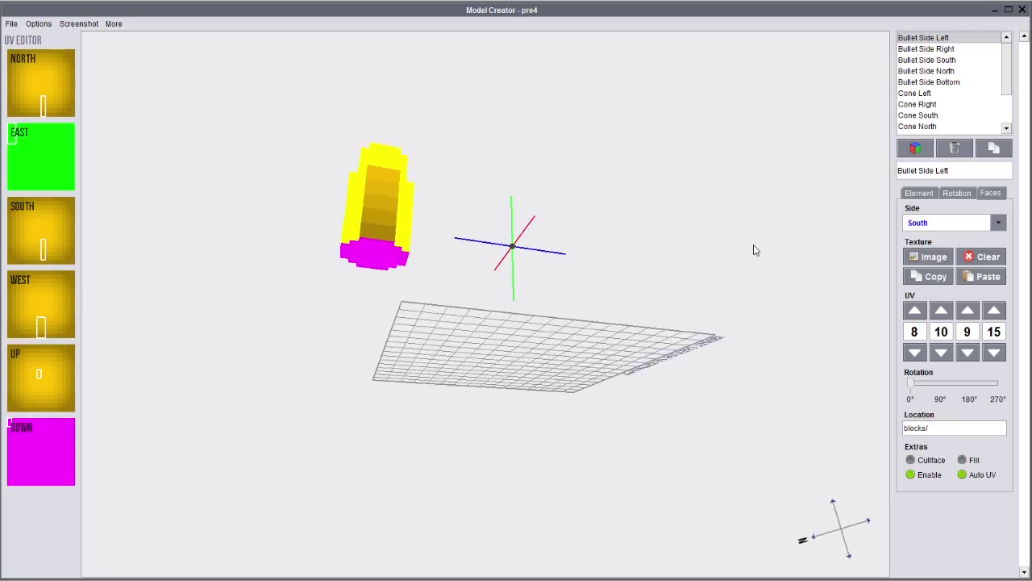
left_click(971, 219)
left_click(940, 334)
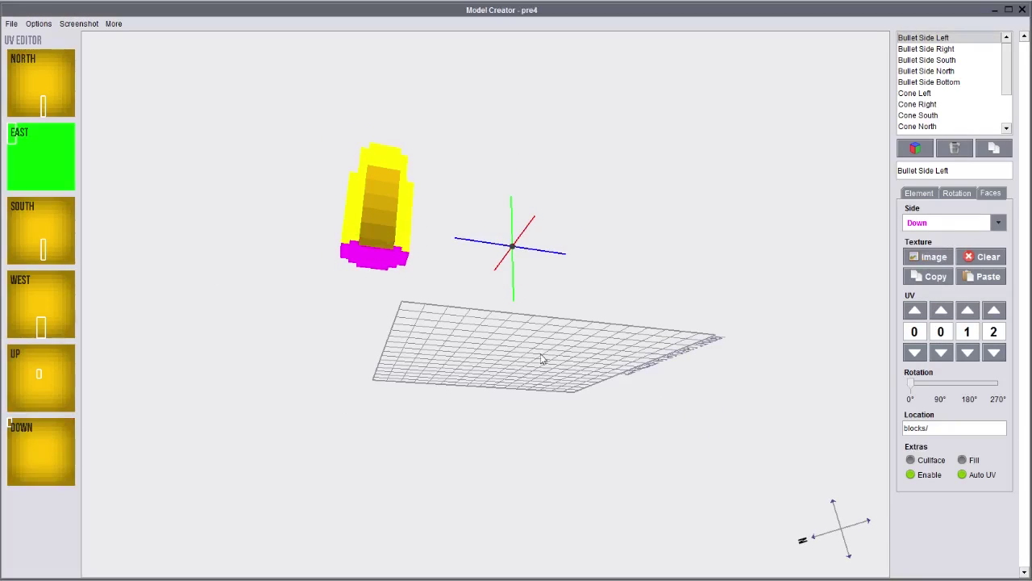
left_click_drag(274, 402, 585, 414)
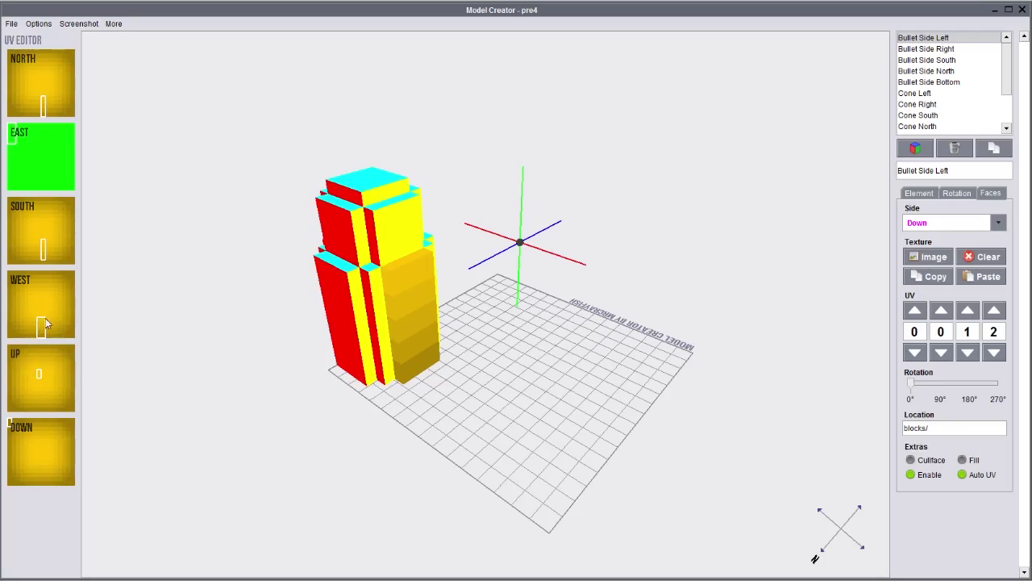
- Try widening the UV region of the Down face and return its third UV value to 1
left_click(967, 312)
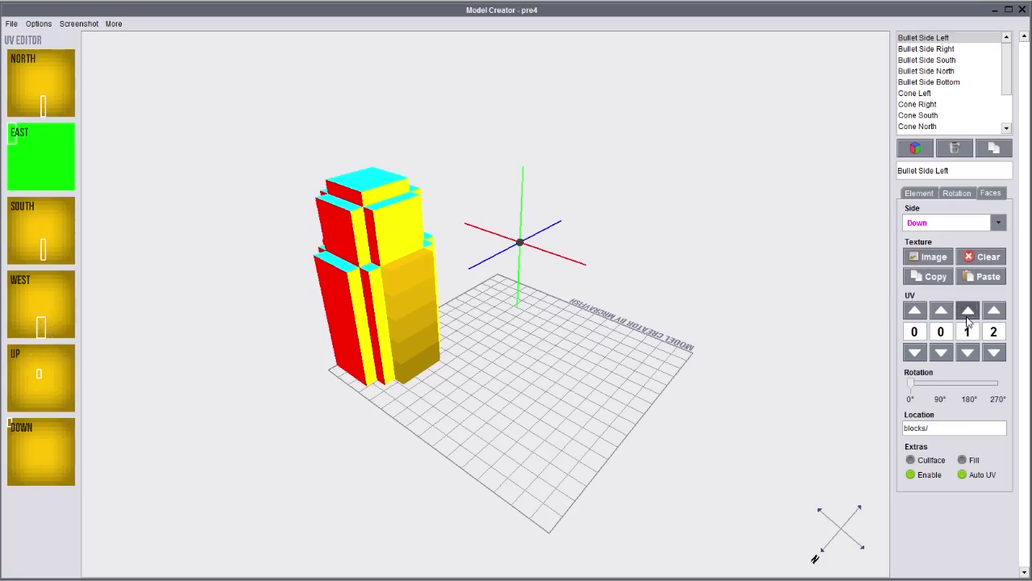
left_click(967, 311)
left_click(967, 311)
left_click(967, 311)
left_click(967, 311)
left_click(967, 311)
left_click(971, 356)
left_click(971, 356)
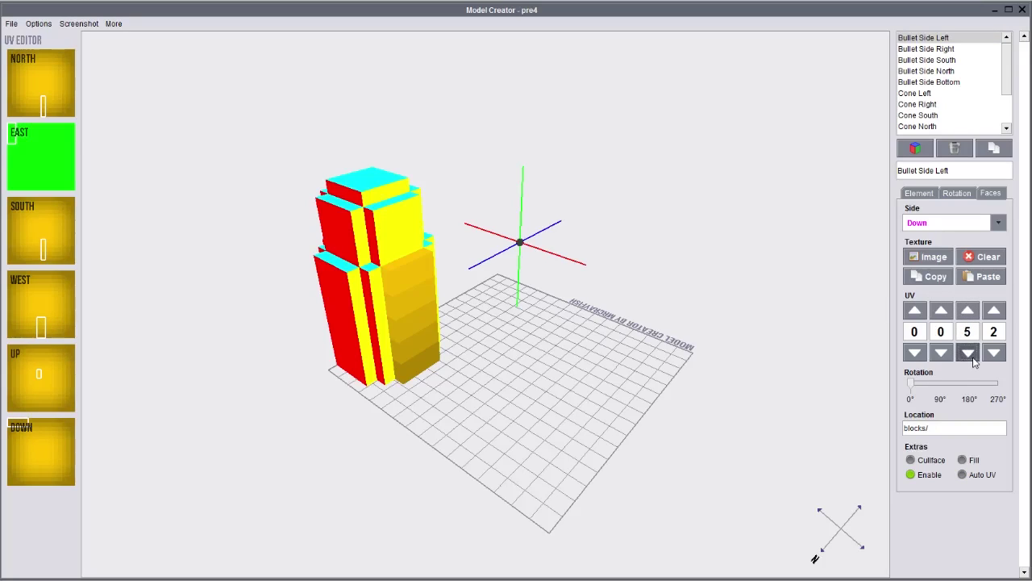
left_click(971, 356)
left_click(971, 356)
left_click(971, 356)
left_click(971, 355)
- Try stretching the West face's UV region sideways by raising its third UV value to 22
left_click(983, 227)
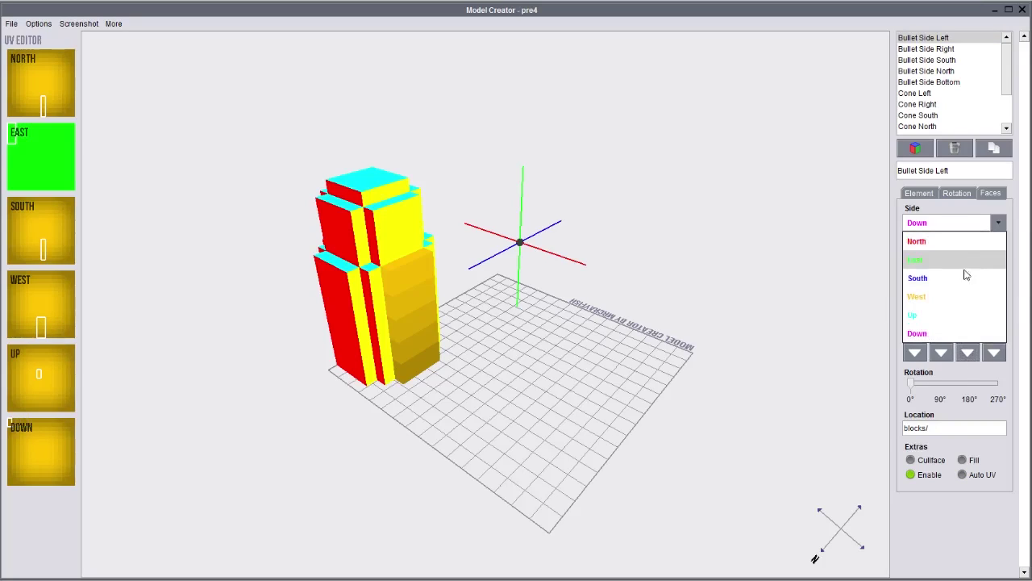
left_click(942, 298)
left_click(968, 311)
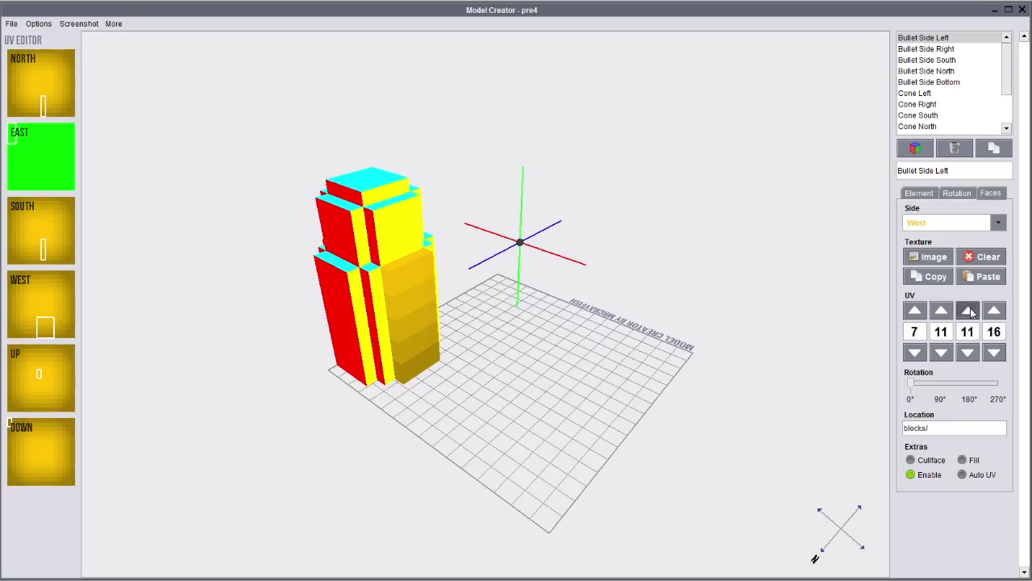
left_click(968, 311)
left_click(968, 311)
left_click(968, 311)
left_click(968, 311)
left_click(968, 312)
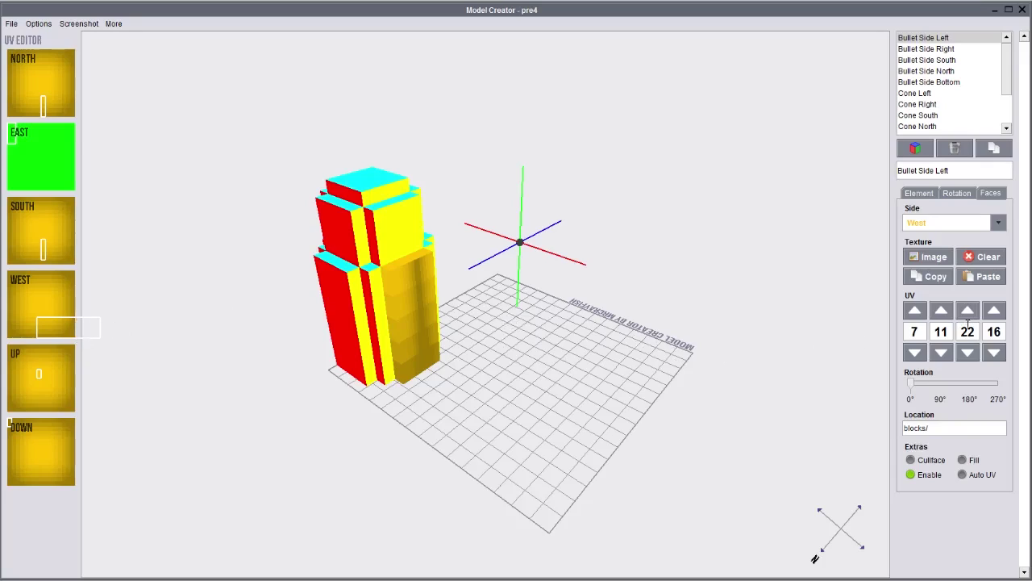
- Bring the third UV value of the West face back down to 9
left_click(968, 354)
left_click(967, 353)
left_click(968, 354)
left_click(968, 354)
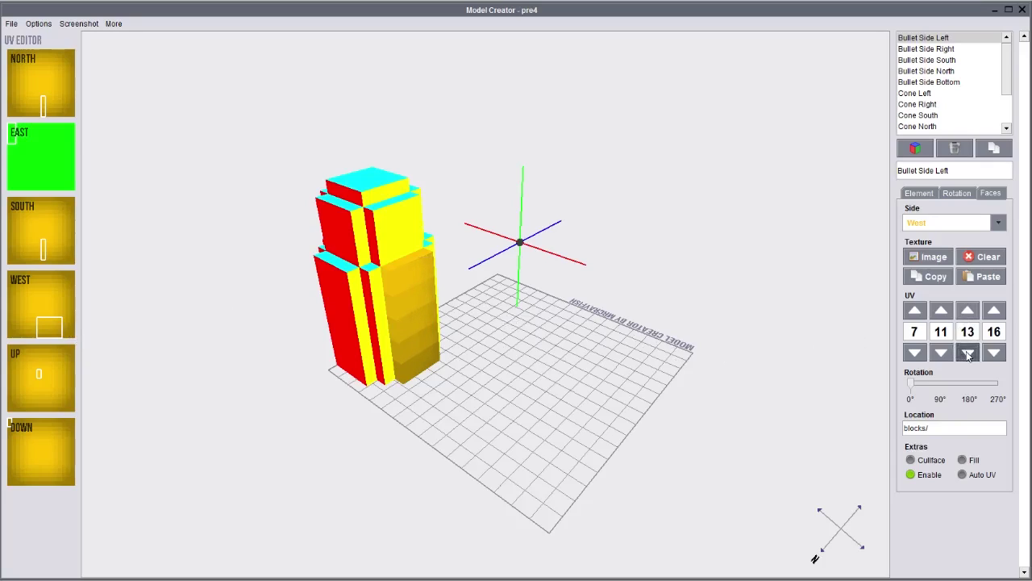
left_click(968, 353)
left_click(968, 353)
left_click(968, 353)
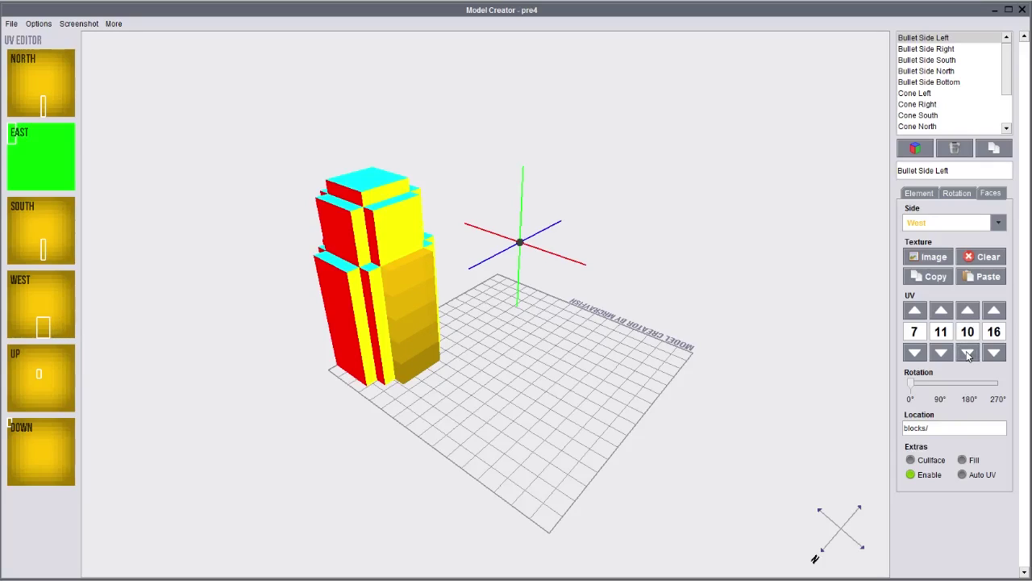
left_click(968, 353)
left_click(967, 311)
left_click_drag(679, 288, 620, 350)
left_click_drag(767, 336, 630, 333)
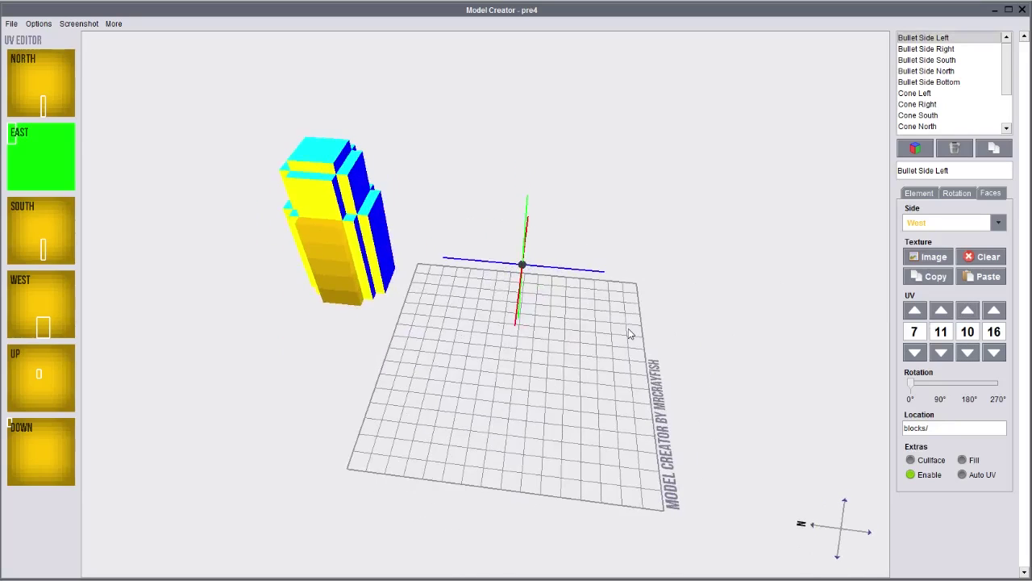
left_click(968, 353)
left_click_drag(456, 328, 525, 266)
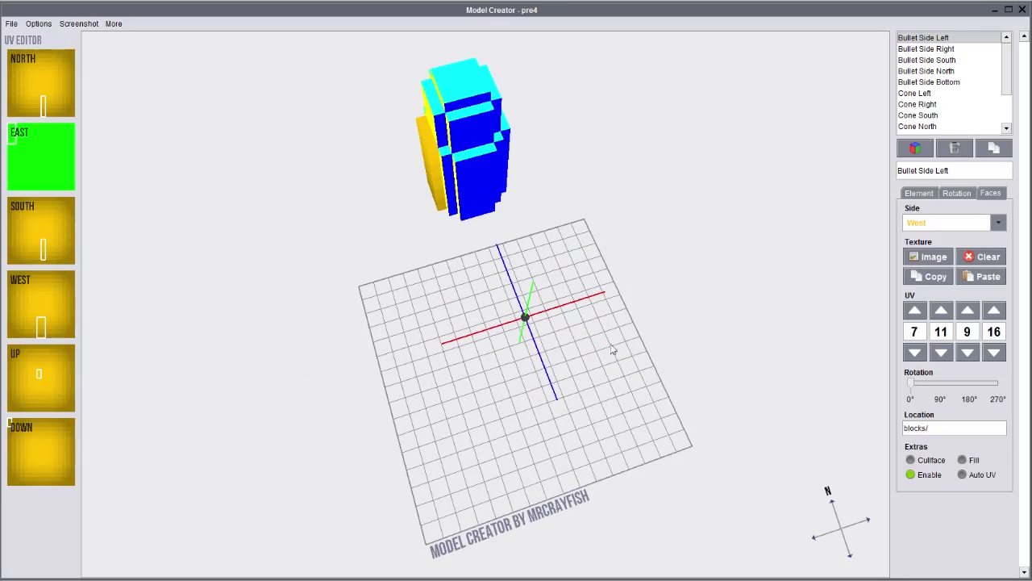
left_click_drag(612, 350, 520, 185)
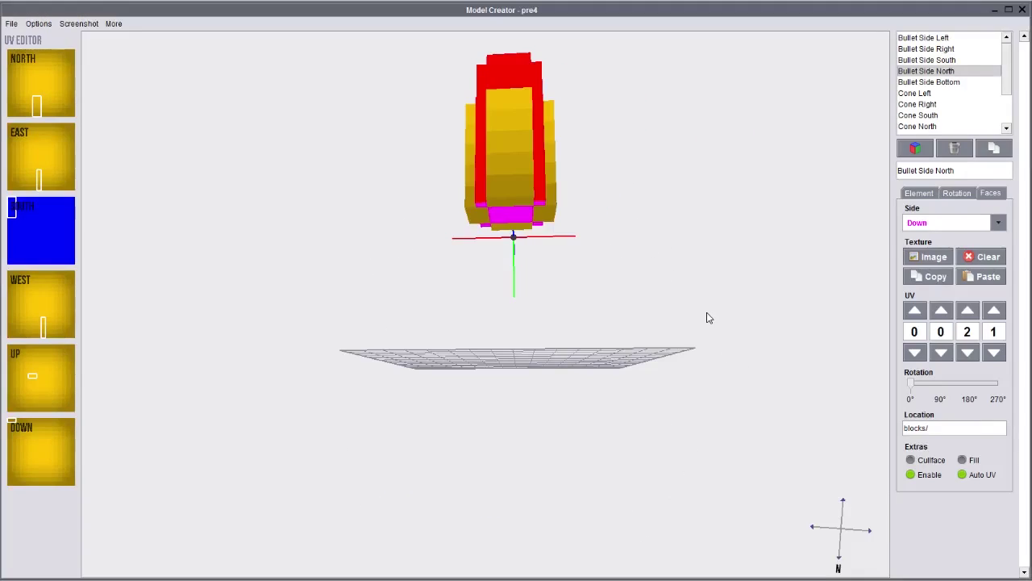
left_click_drag(707, 316, 677, 313)
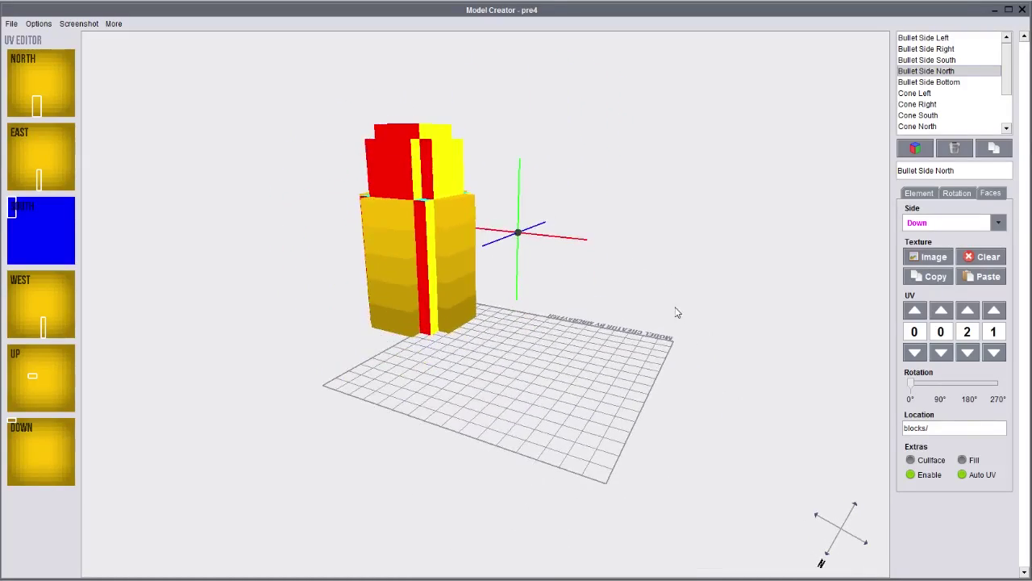
- Apply the gold texture to the Up face of Bullet Connector Left Bottom and move its UV area to 7, 8, 7.5, 8.5
mouse_move(451, 376)
left_mouse_down()
mouse_move(488, 373)
mouse_move(484, 436)
mouse_move(471, 379)
left_mouse_up()
left_click_drag(565, 387, 392, 233)
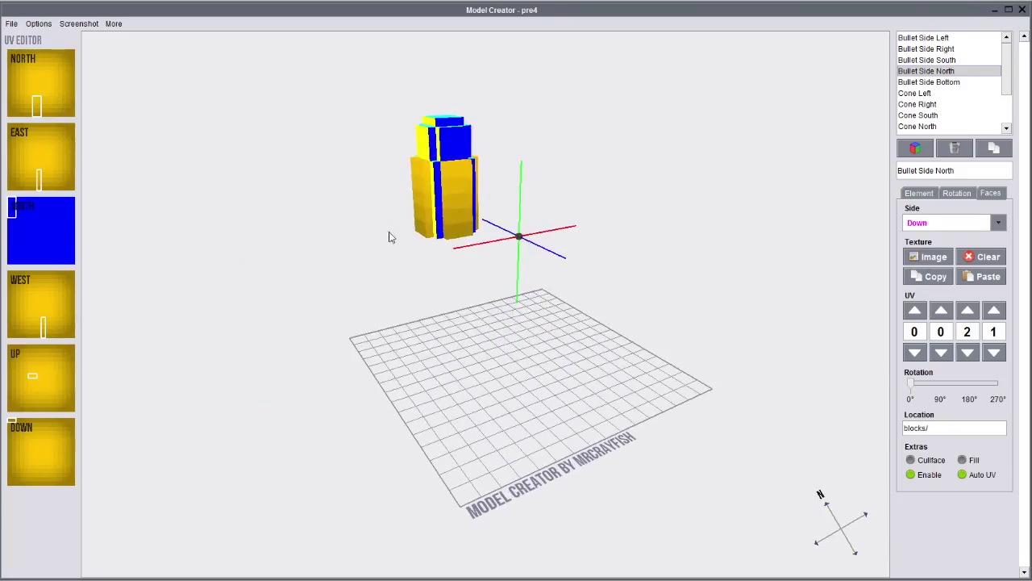
scroll(959, 119, "down", 2)
left_click(959, 96)
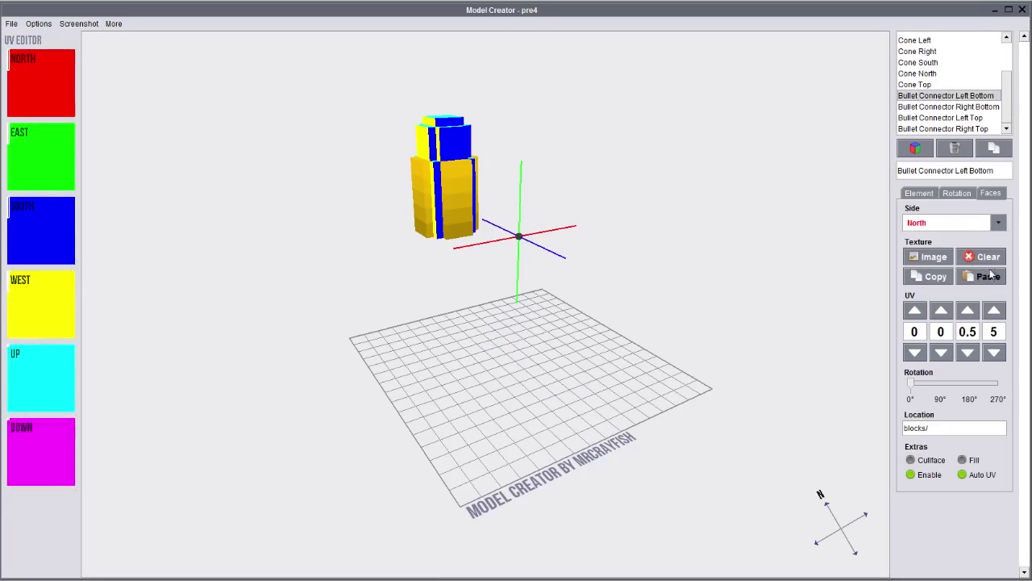
left_click(946, 224)
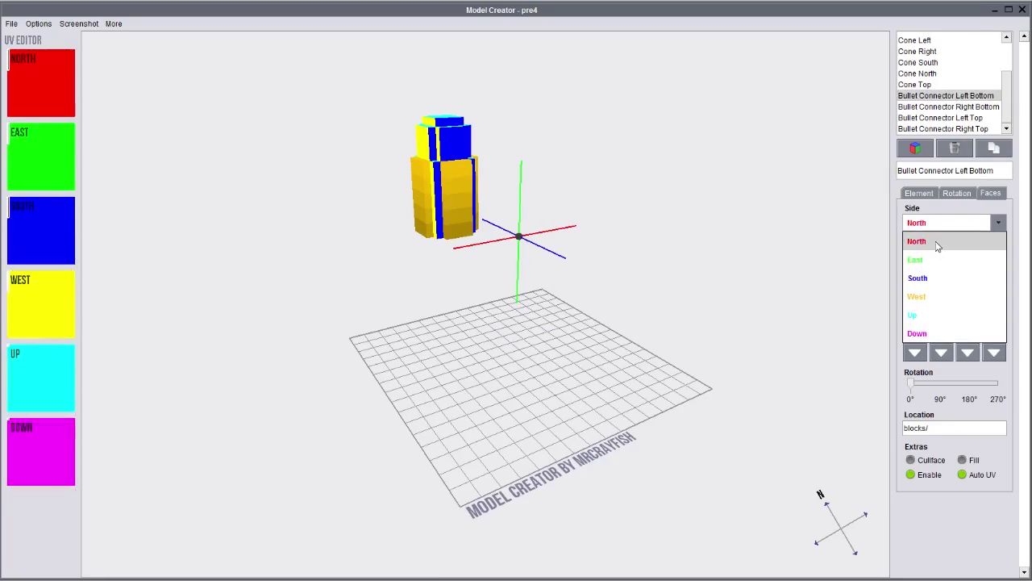
left_click(916, 316)
left_click_drag(562, 304, 554, 362)
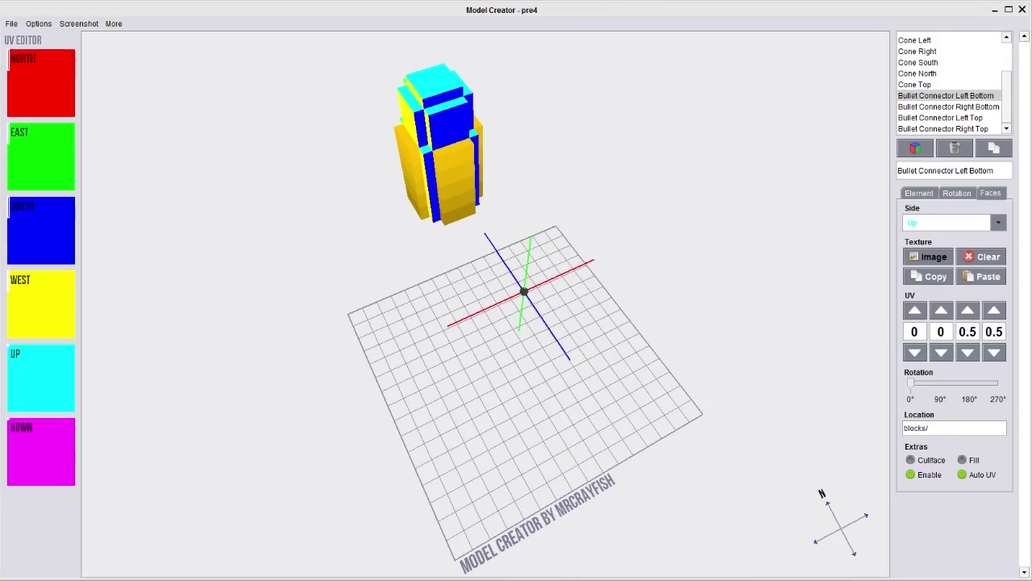
left_click(218, 293)
left_click_drag(9, 347, 41, 380)
- Texture the connector's West face with the gold image and move its UV area to 7, 11, 7.5, 16
right_click_drag(343, 282, 411, 268)
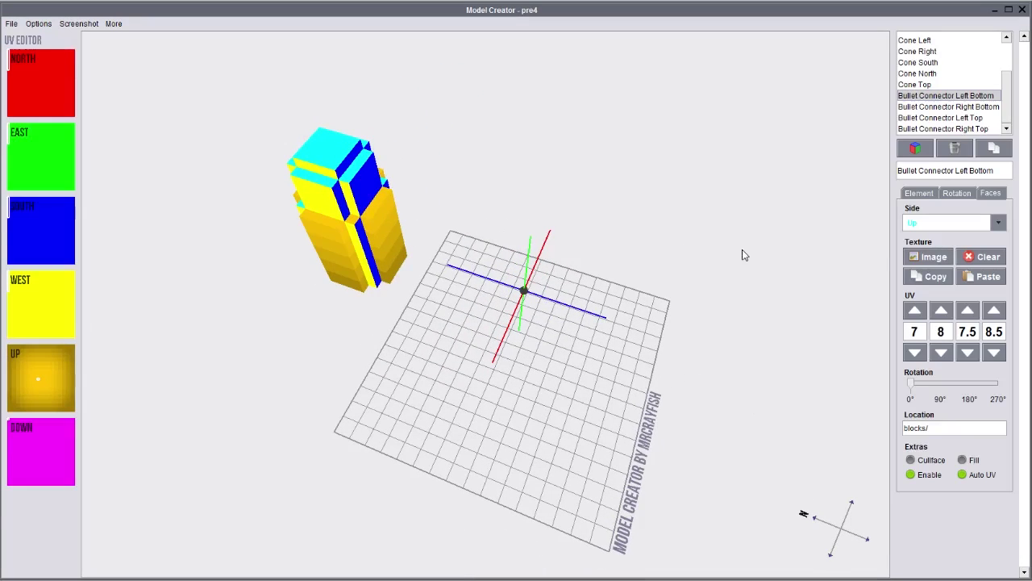
left_click(989, 222)
left_click(938, 296)
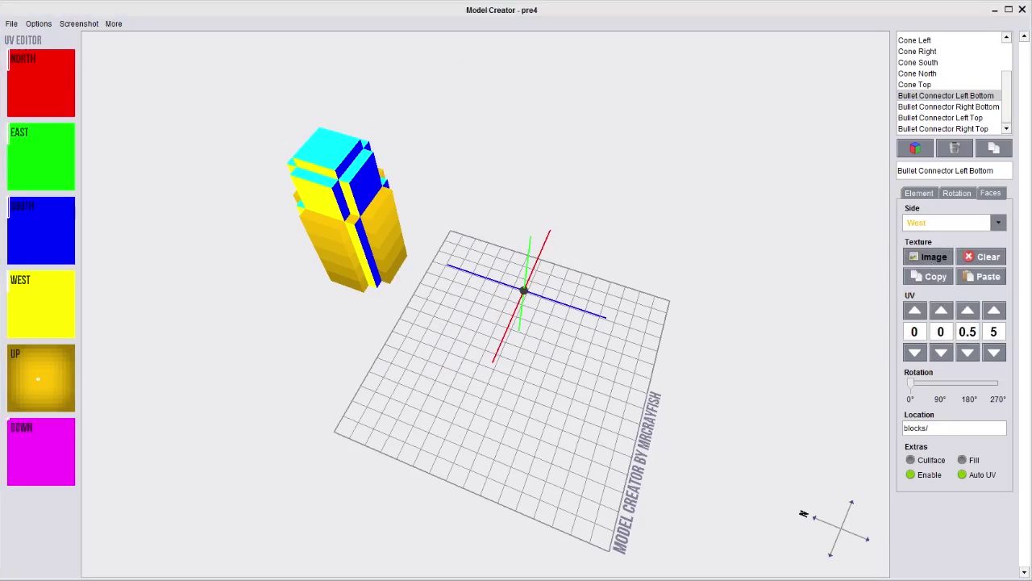
left_click(894, 371)
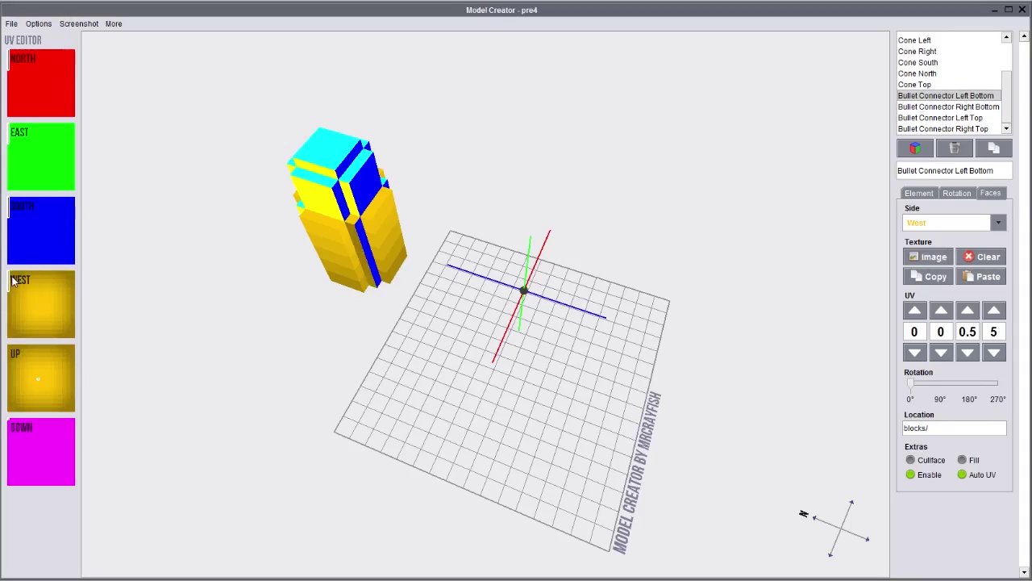
left_click_drag(11, 278, 40, 310)
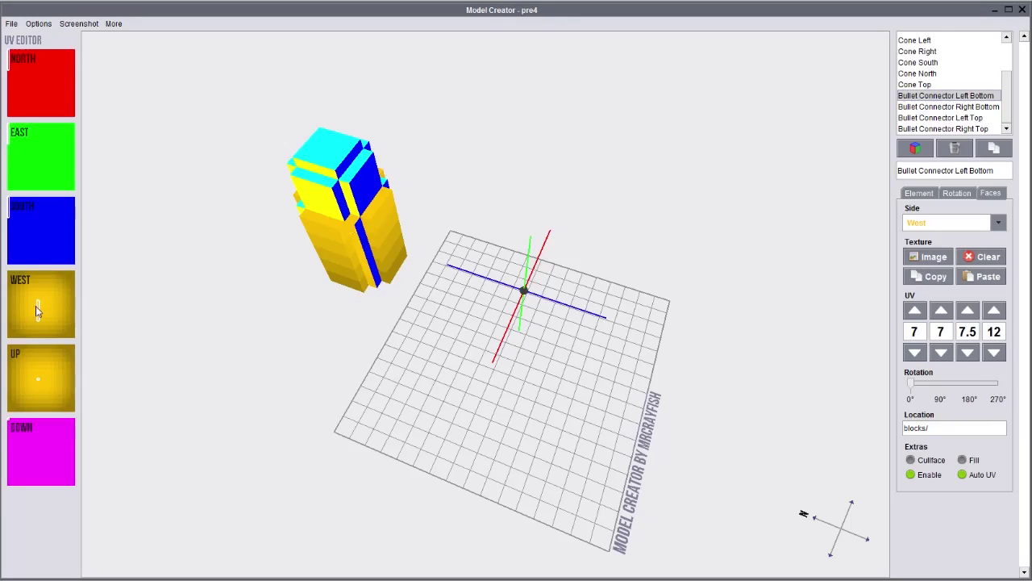
left_click_drag(38, 311, 39, 325)
- Texture the connector's South face with the gold image and move its UV area to 6, 11, 6.5, 16
mouse_move(374, 287)
right_mouse_down()
mouse_move(444, 185)
mouse_move(348, 184)
right_mouse_up()
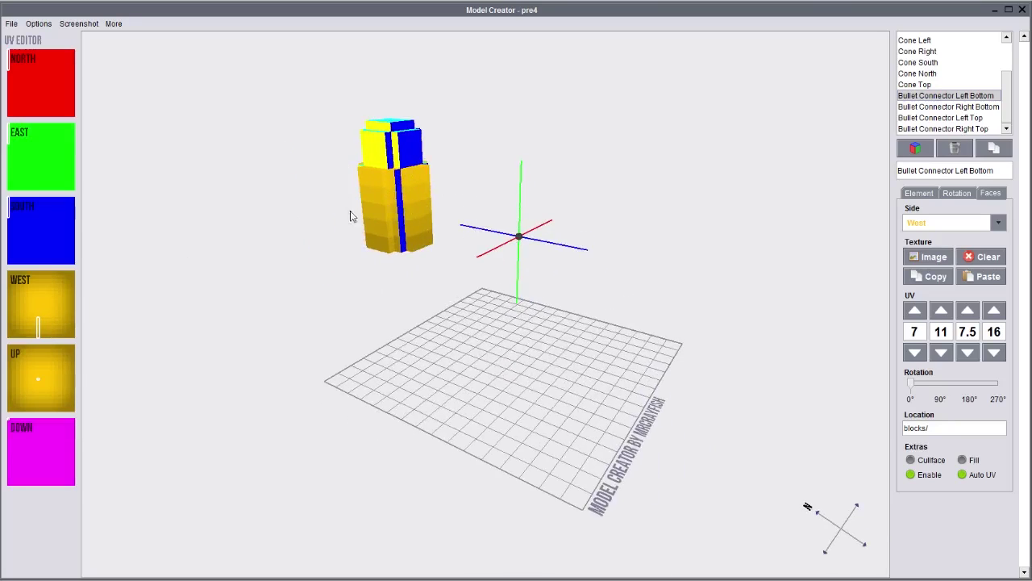
left_click(968, 224)
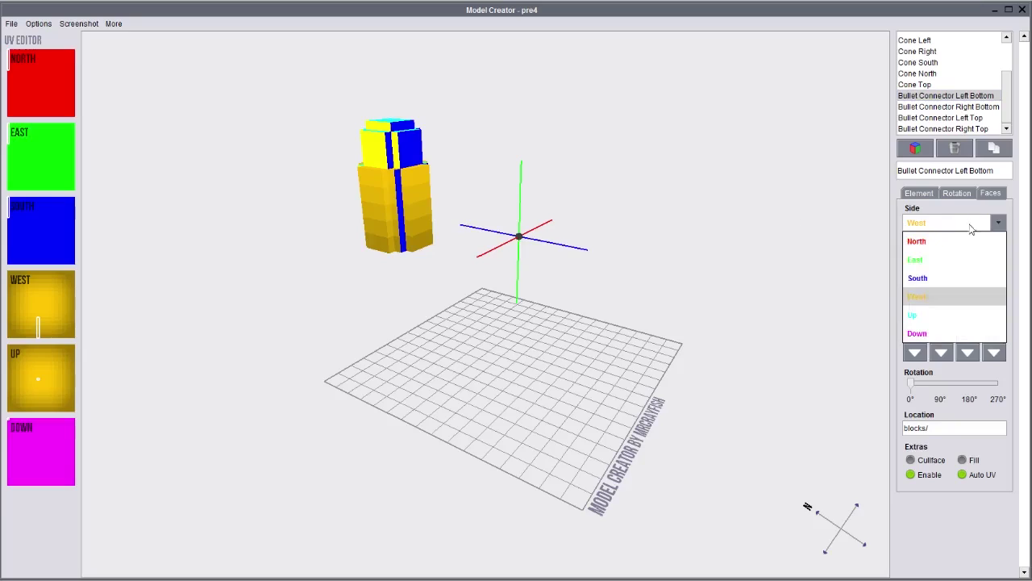
left_click(938, 277)
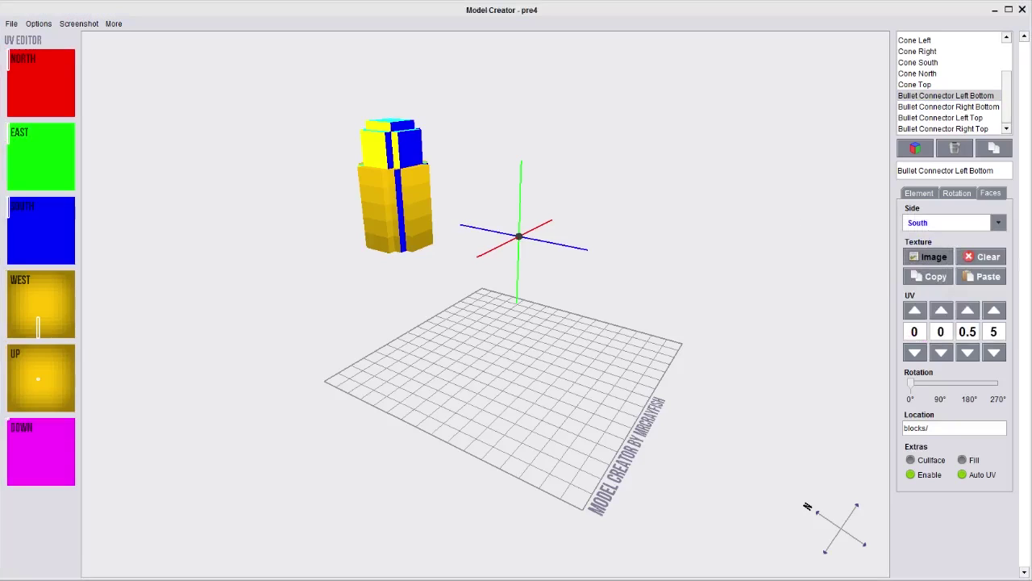
left_click(956, 404)
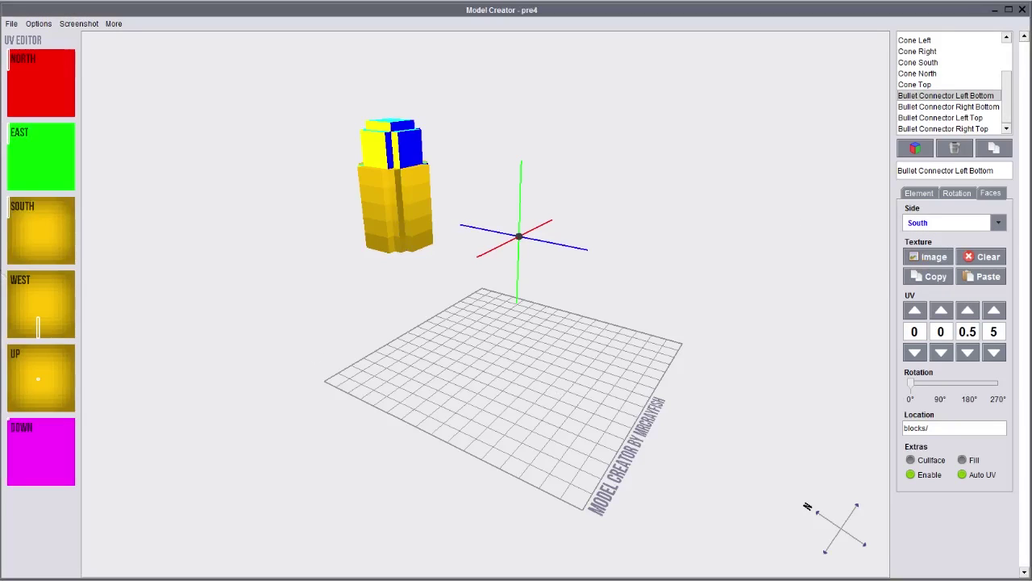
left_click_drag(11, 216, 35, 264)
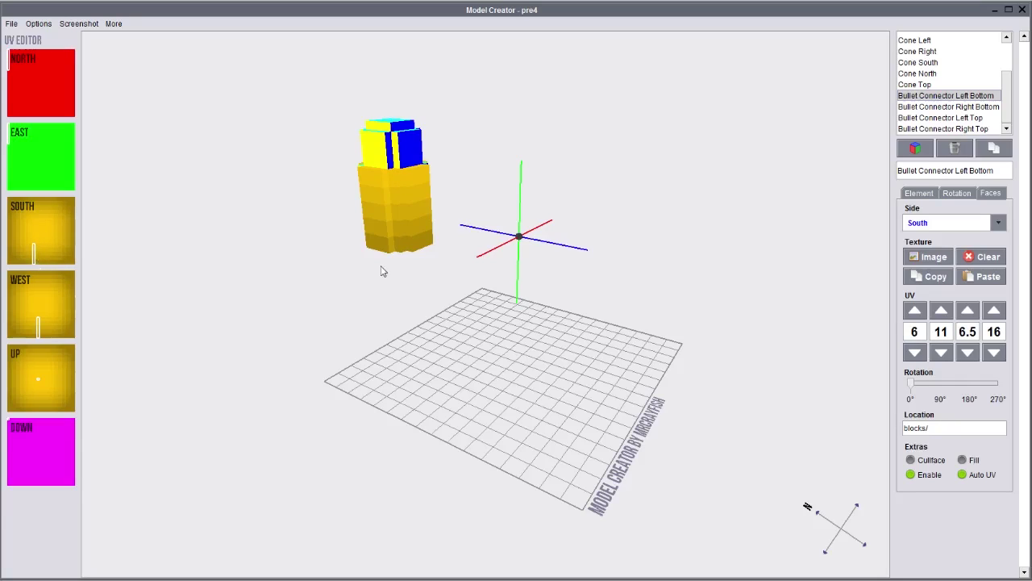
- Delete the Bullet Connector Right Bottom, Bullet Connector Left Top and Bullet Connector Right Top elements
left_click_drag(382, 269, 347, 307)
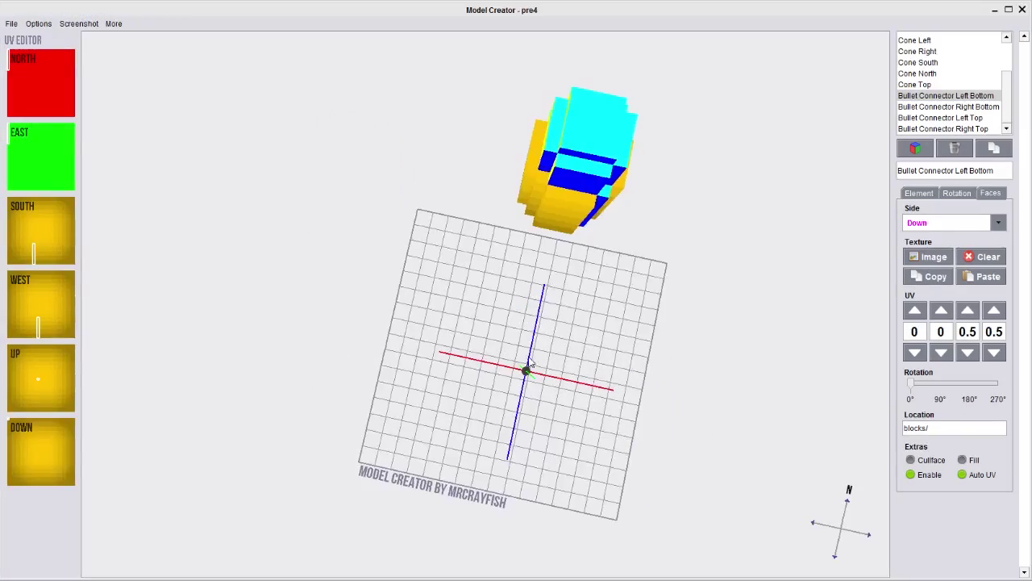
left_click_drag(802, 387, 479, 559)
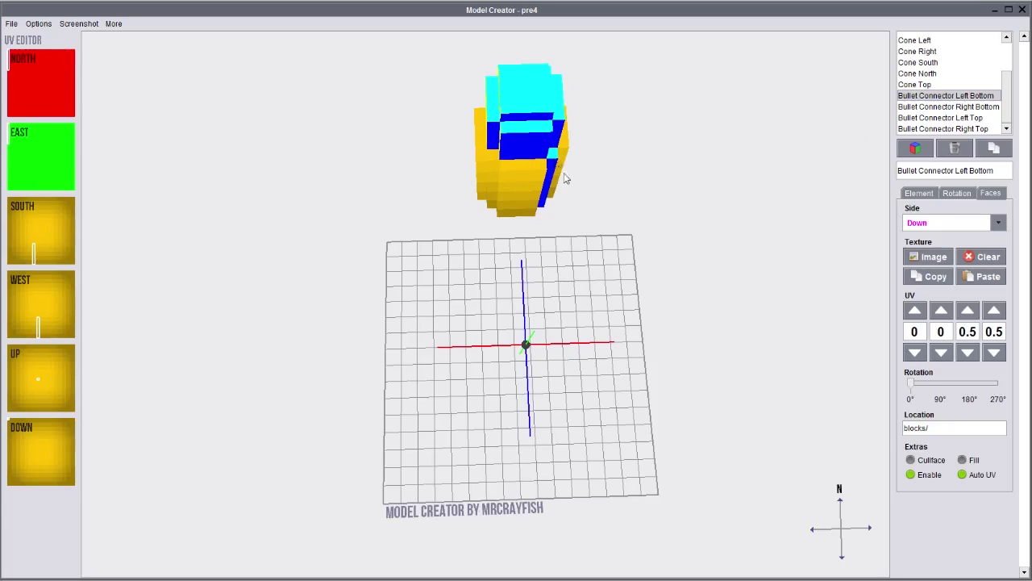
left_click_drag(565, 176, 537, 162)
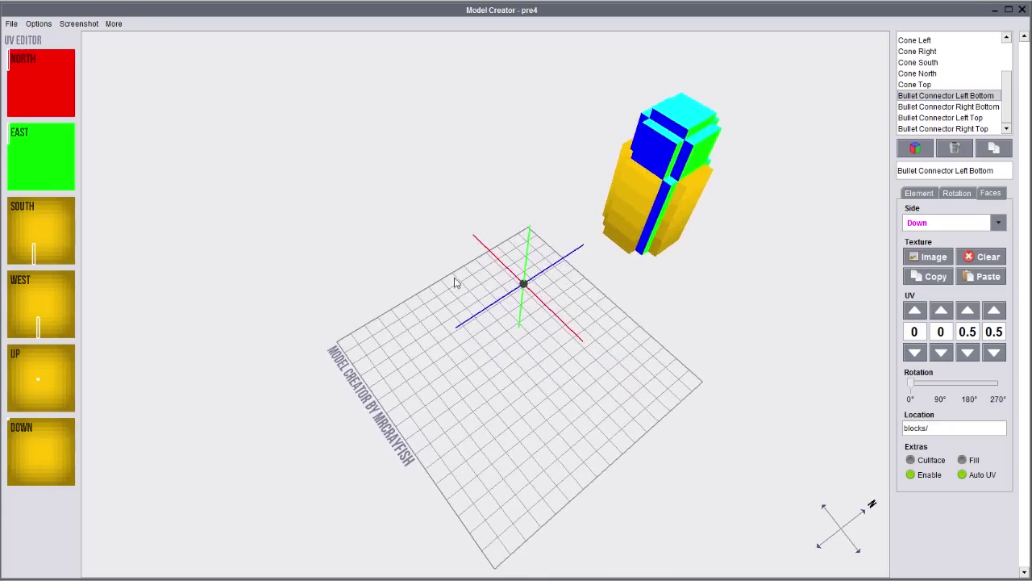
left_click_drag(456, 279, 733, 327)
left_click(971, 107)
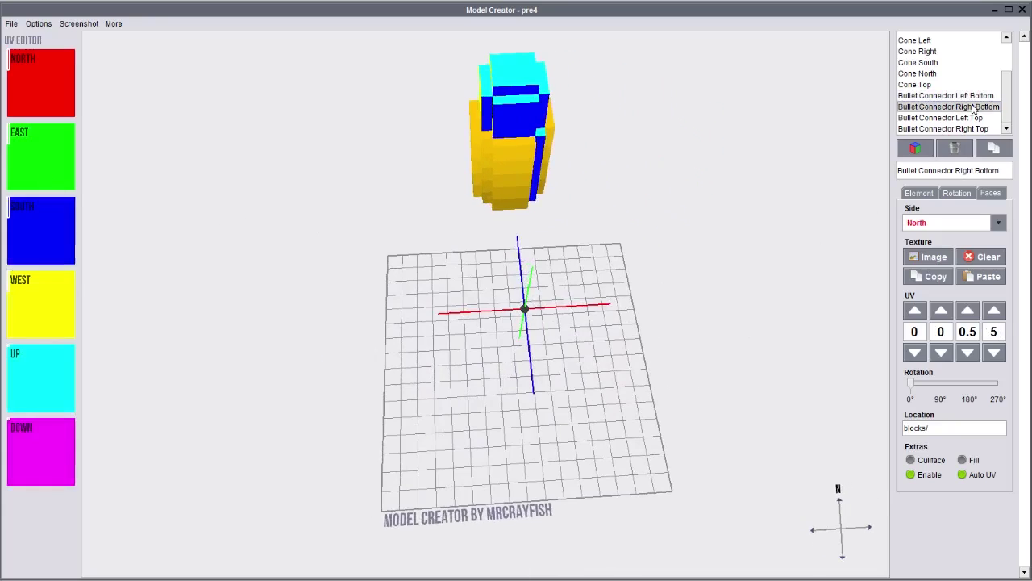
left_click(960, 150)
left_click(960, 152)
left_click(960, 150)
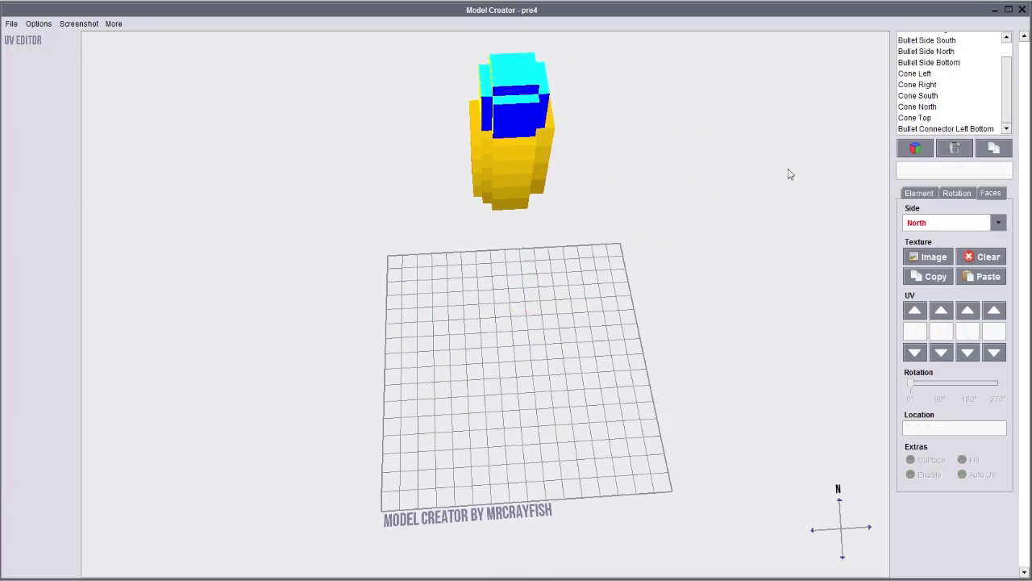
- Apply the gold texture to the East face of Bullet Connector Left Bottom and move its UV area to 7, 11, 7.5, 16
left_click_drag(788, 170, 631, 158)
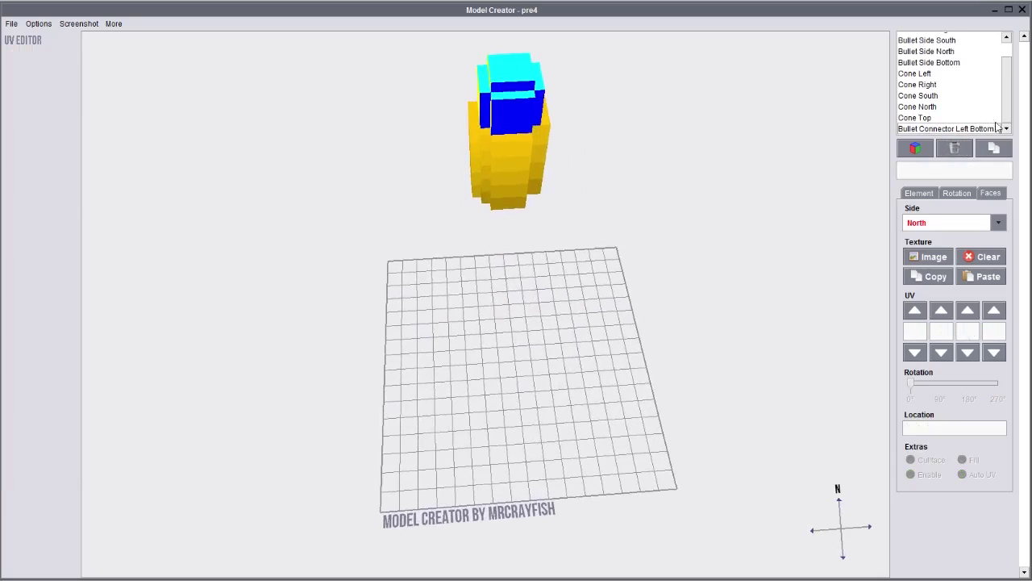
left_click(997, 128)
left_click(946, 224)
left_click(928, 258)
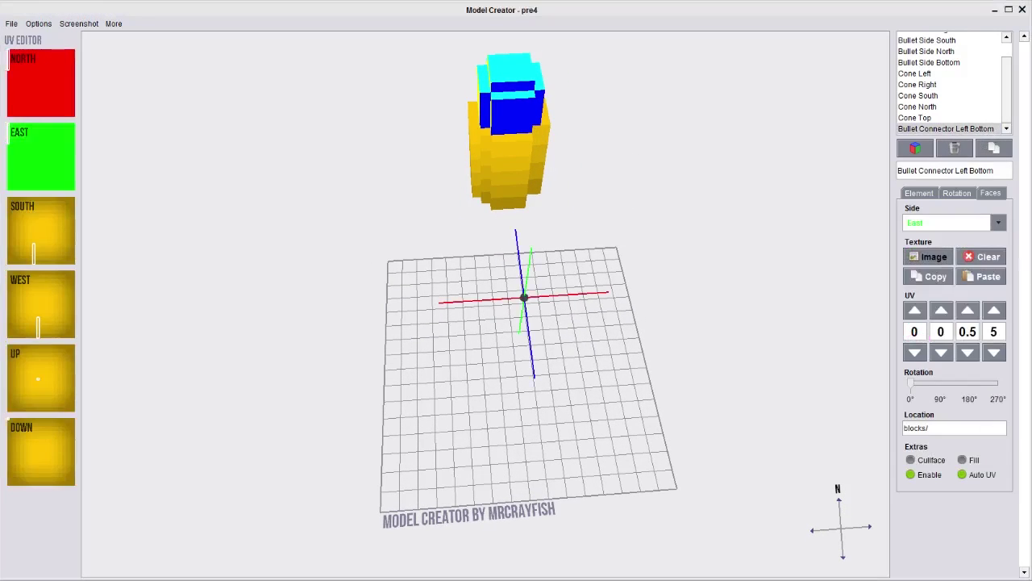
left_click_drag(13, 135, 42, 187)
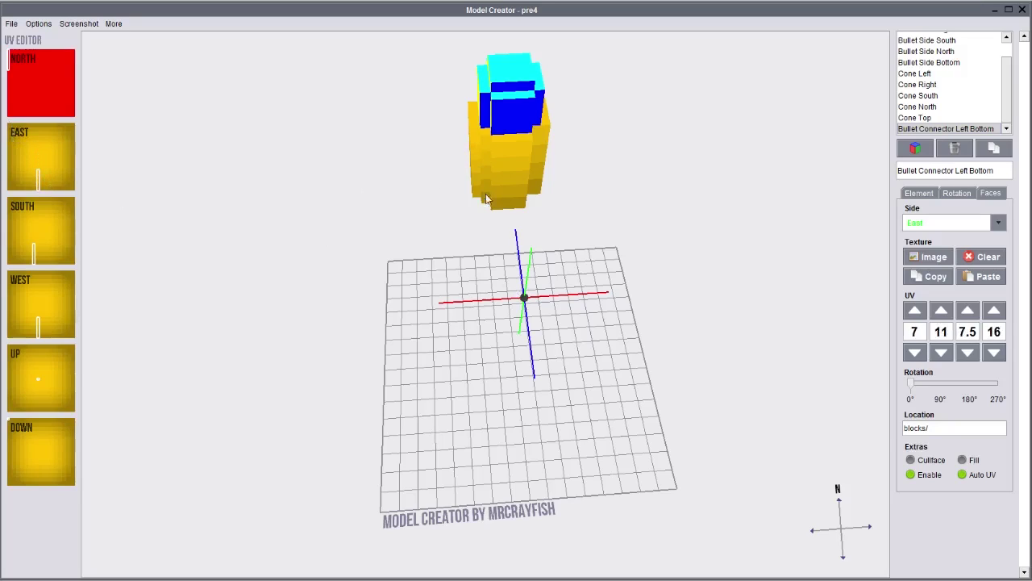
- Texture the connector's North face with the gold image and move its UV area to 7, 11, 7.5, 16
left_click(942, 228)
left_click(954, 226)
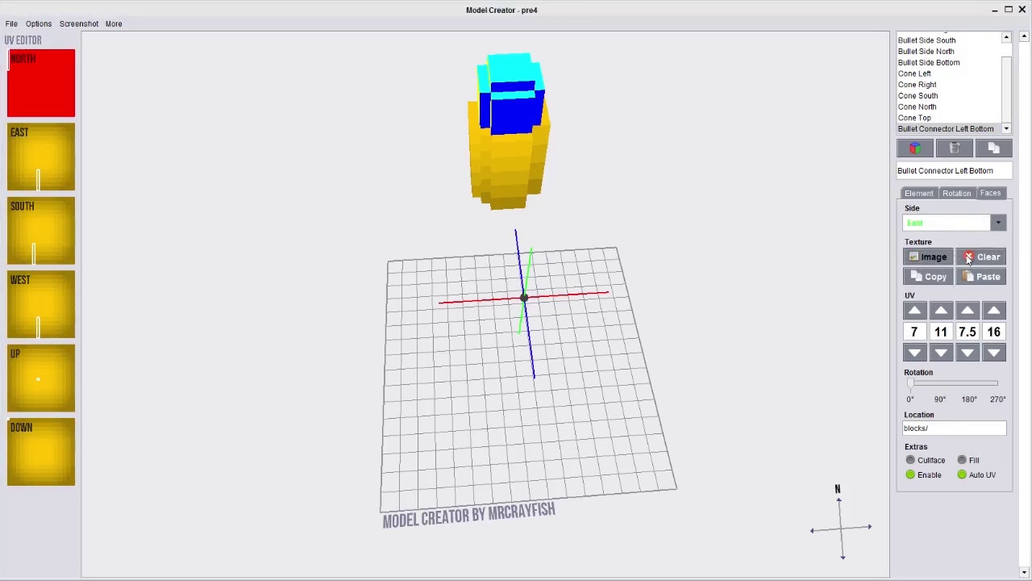
left_click(938, 221)
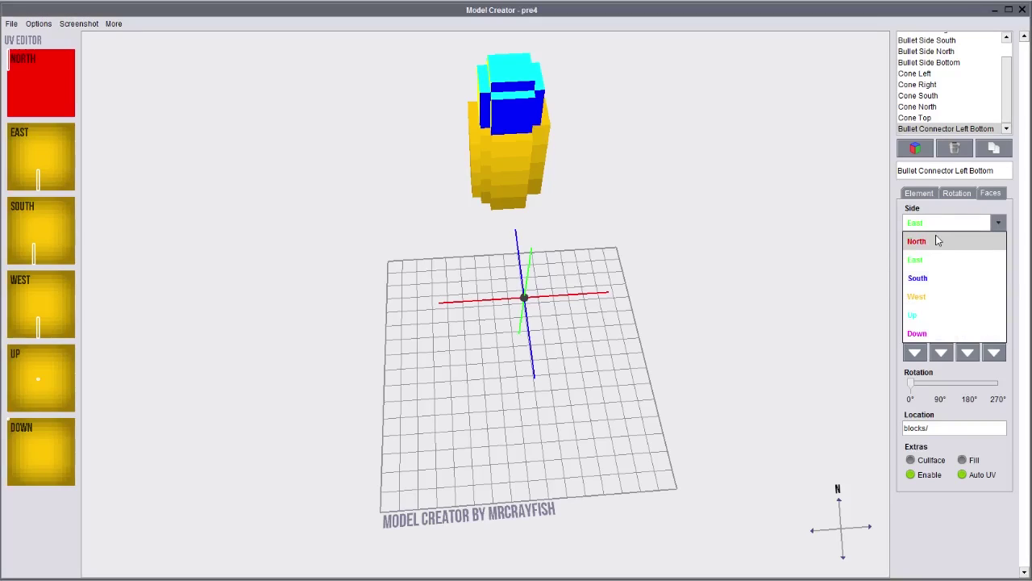
left_click(936, 239)
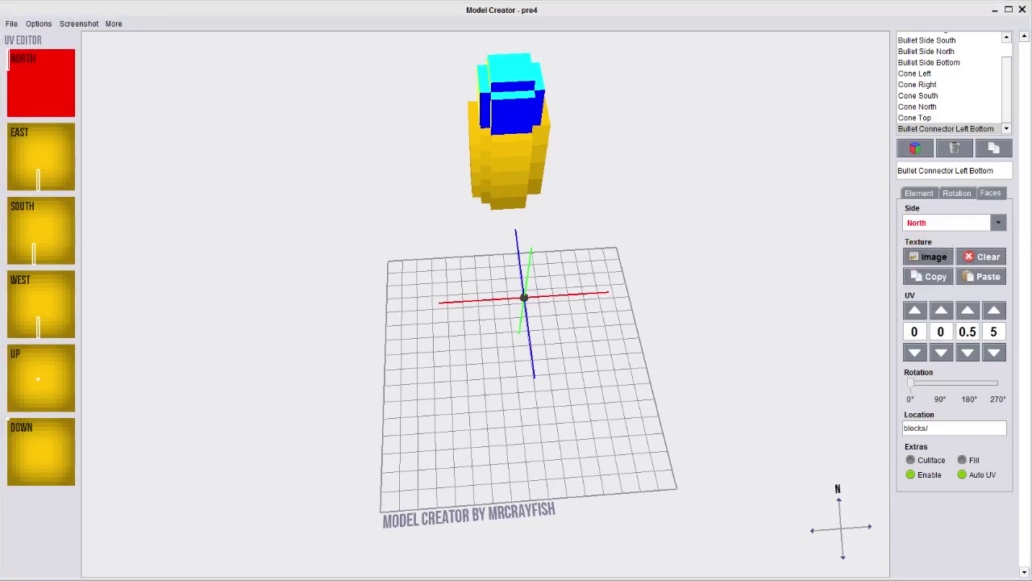
left_click_drag(8, 64, 40, 117)
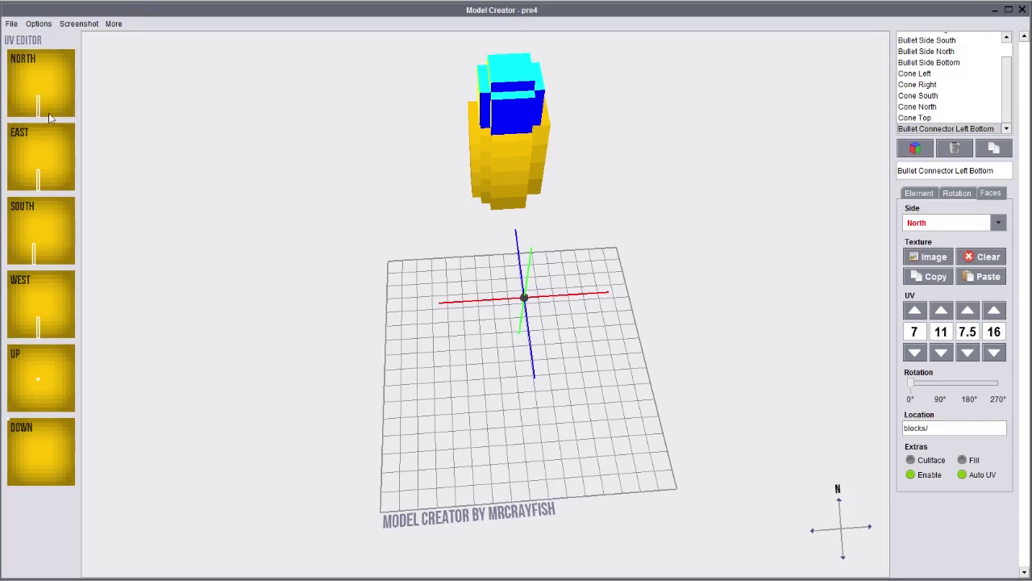
- Move Bullet Connector Left Bottom out to X position 2.5 to inspect its faces, and return it to 6.5
left_click(919, 193)
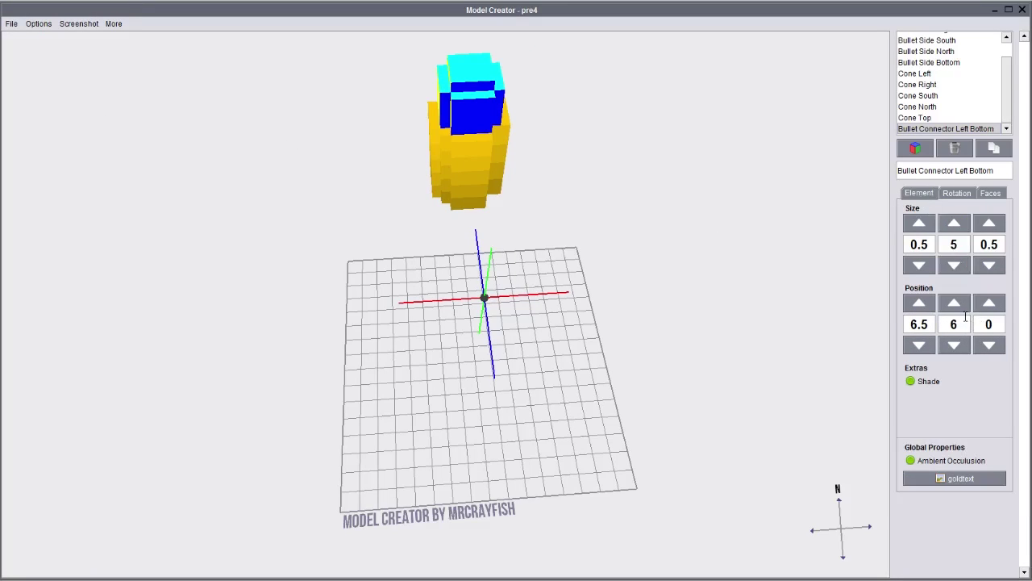
left_click(919, 344)
left_click(919, 345)
left_click_drag(710, 274, 260, 333)
left_click(919, 344)
left_click(919, 344)
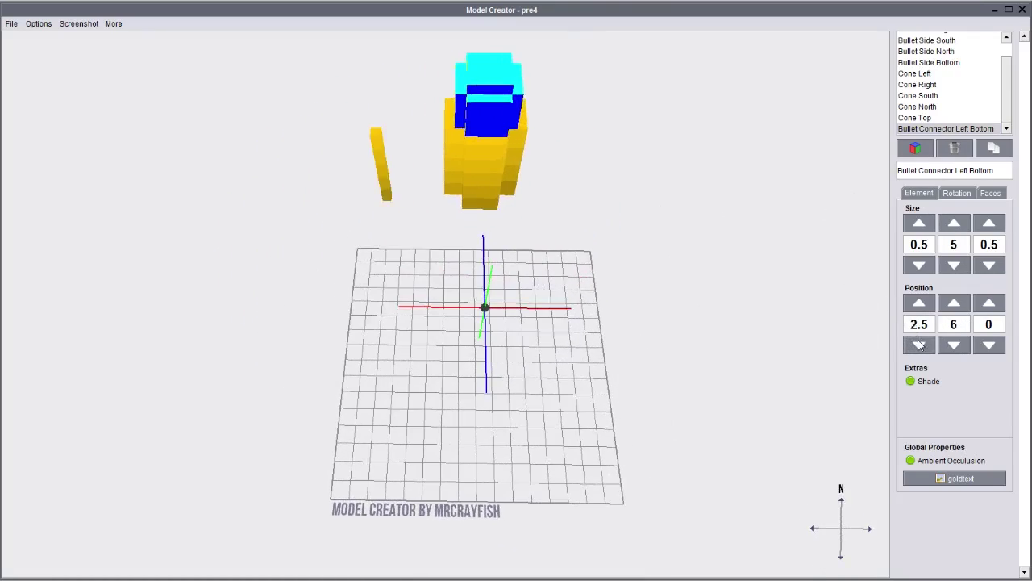
left_click(926, 304)
left_click(926, 303)
left_click(926, 303)
left_click(926, 303)
- Duplicate Bullet Connector Left Bottom and rename the copy Bullet Connector Right Bottom
left_click_drag(703, 343, 758, 278)
left_click(998, 150)
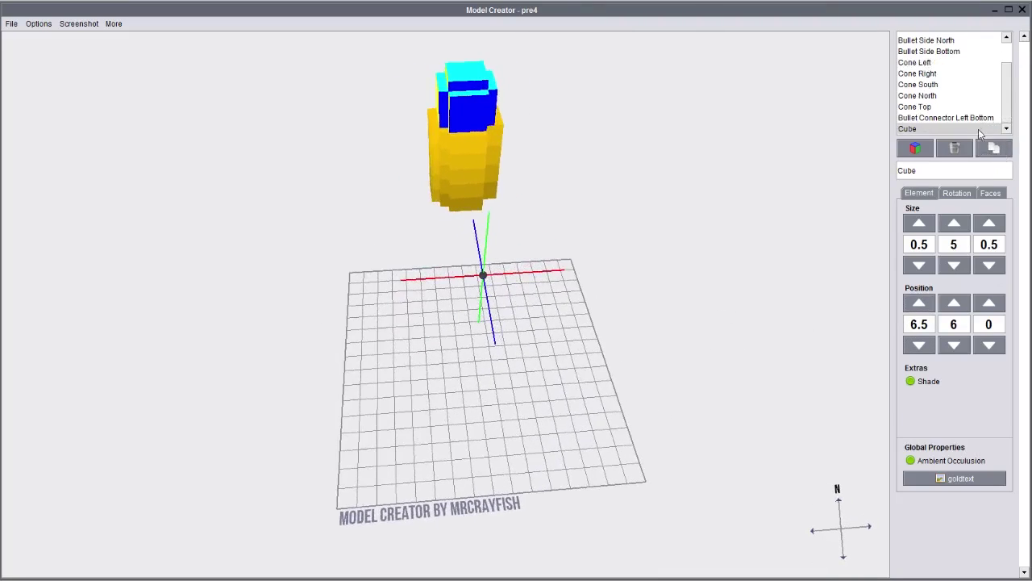
left_click(990, 194)
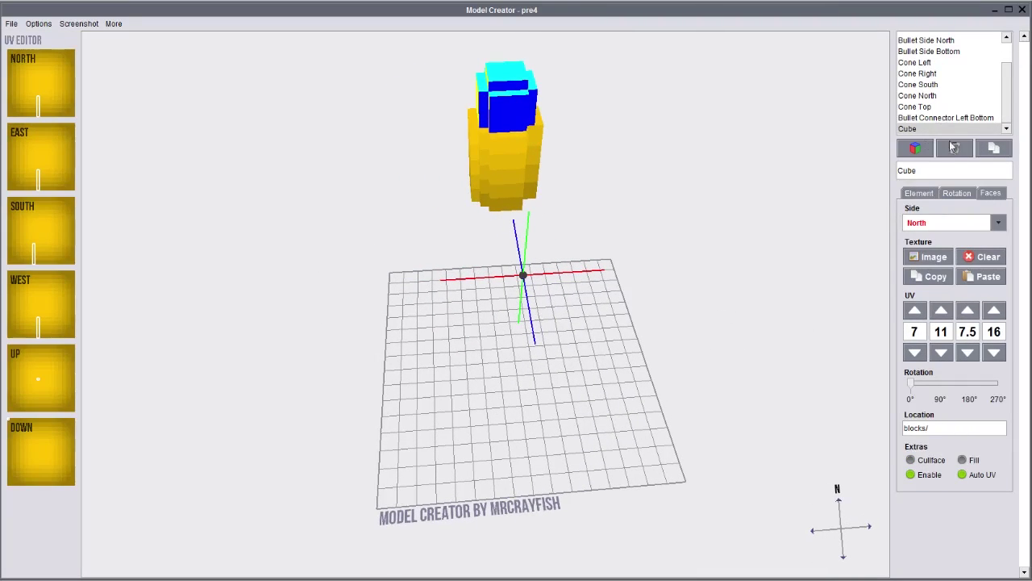
key("BackSpace")
key("BackSpace")
key("BackSpace")
key("BackSpace")
type("Bullet Connector Right Bottom")
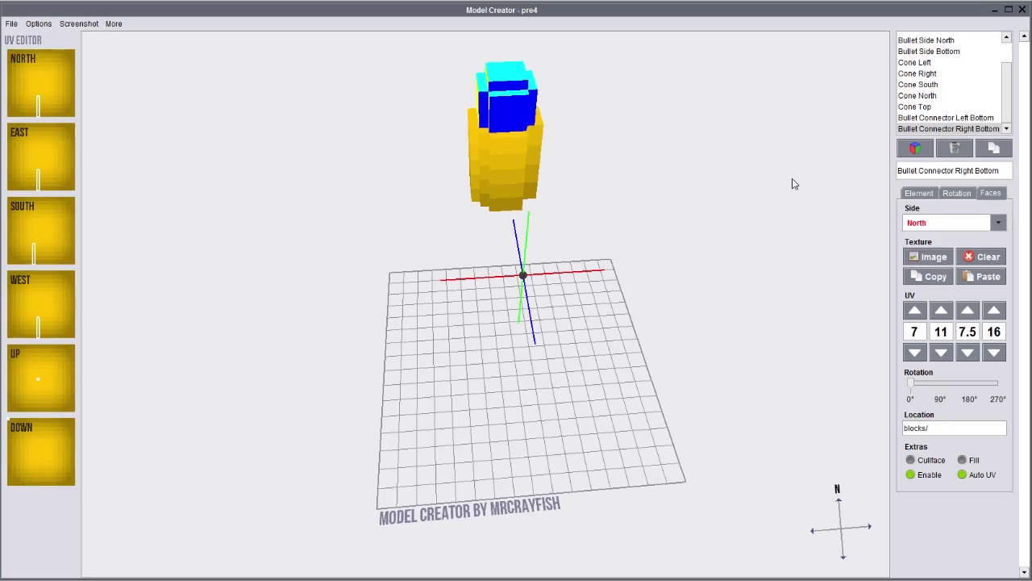
- Set the X position of Bullet Connector Right Bottom to 9
left_click_drag(679, 323, 688, 338)
left_click(919, 193)
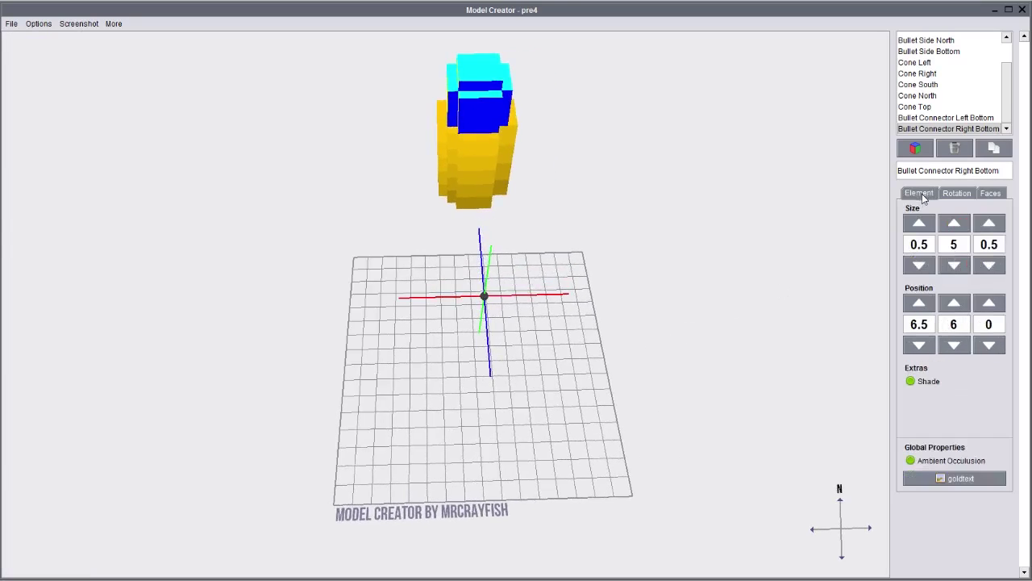
left_click(920, 303)
left_click(920, 302)
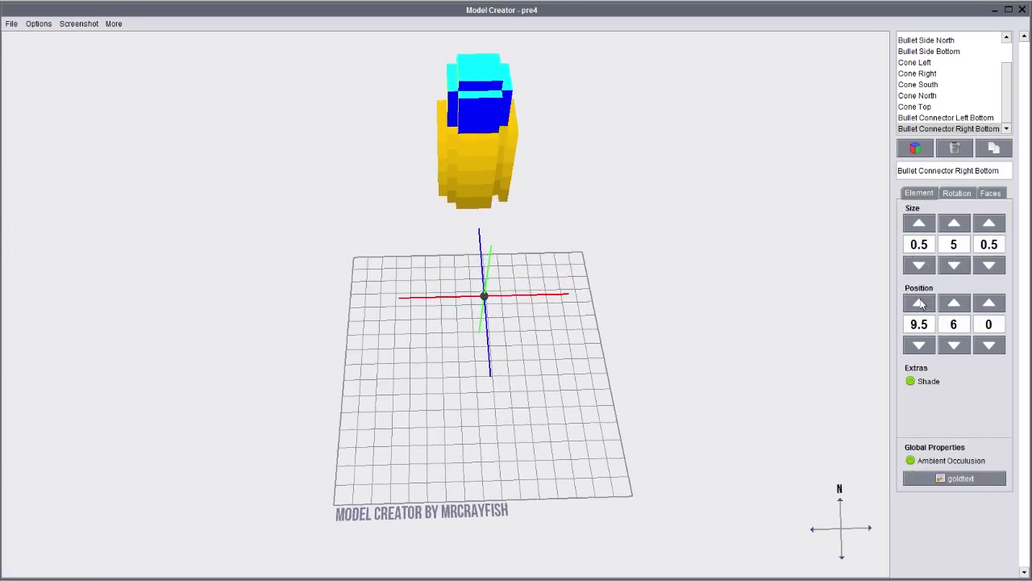
left_click_drag(934, 329, 894, 325)
type("9")
key("Return")
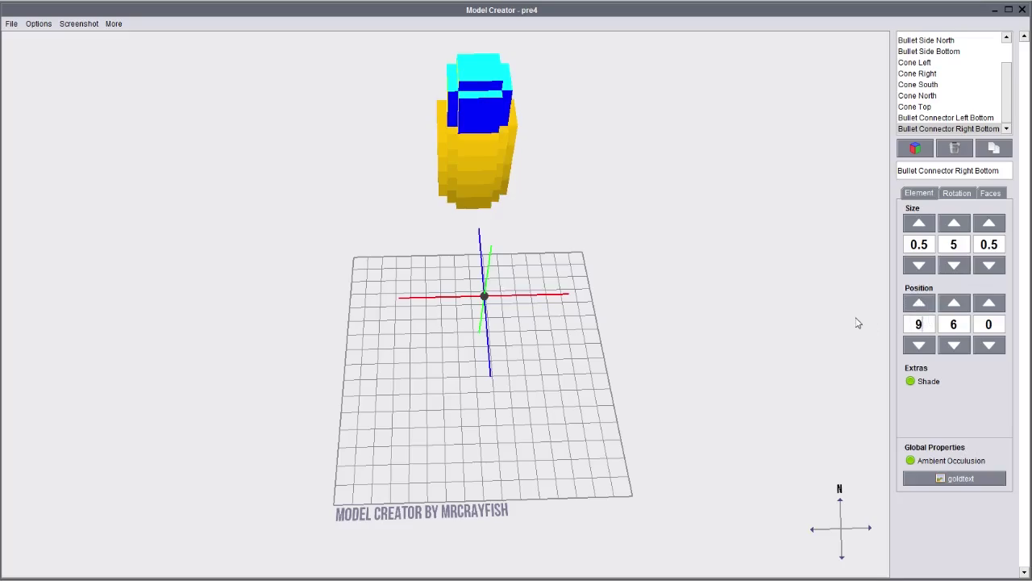
- Move the South face's UV area on Bullet Side Right to 8, 11, 7, 15
right_click_drag(633, 259, 676, 236)
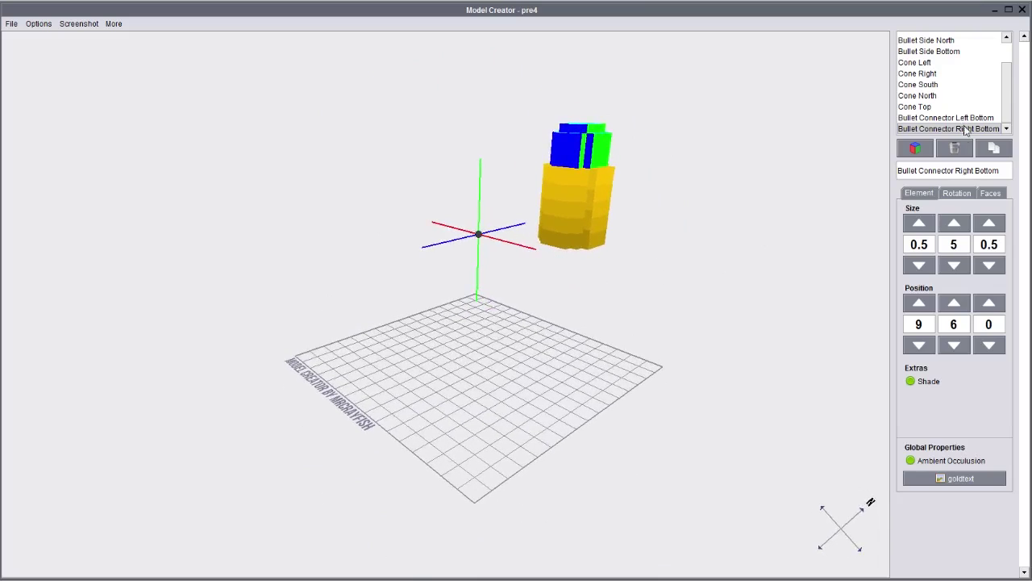
scroll(967, 129, "up", 1)
left_click(959, 50)
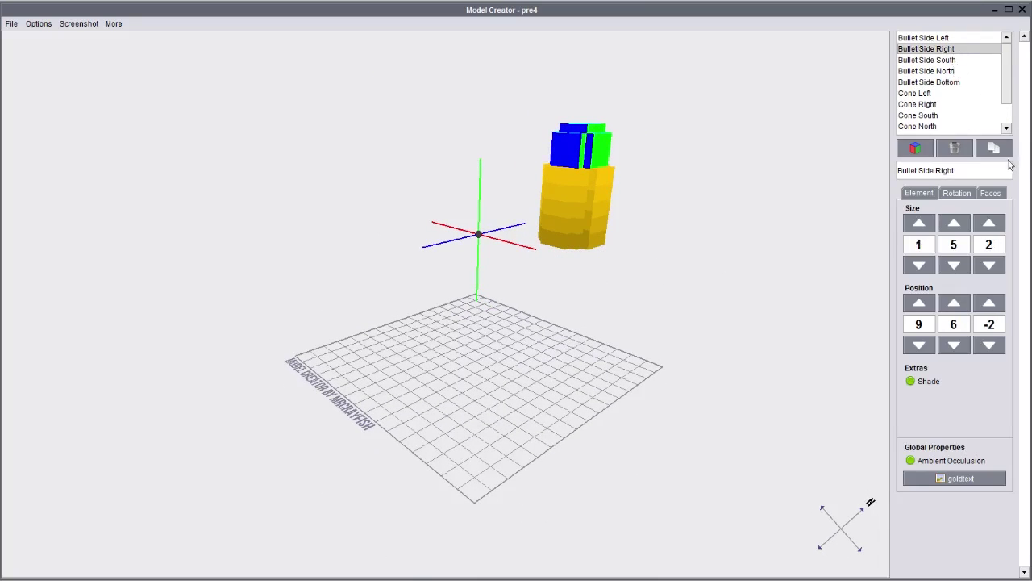
left_click(997, 196)
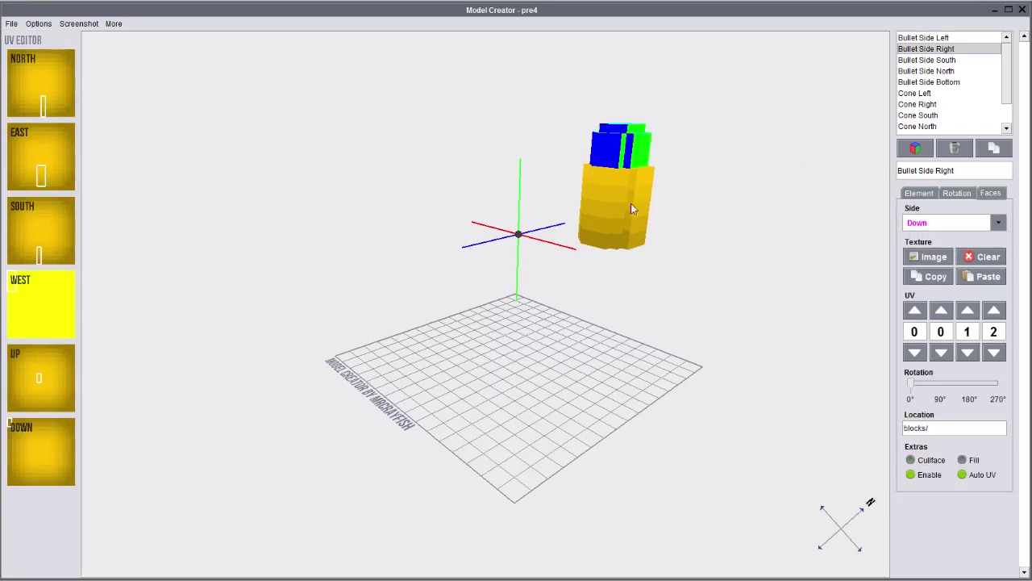
scroll(653, 256, "up", 5)
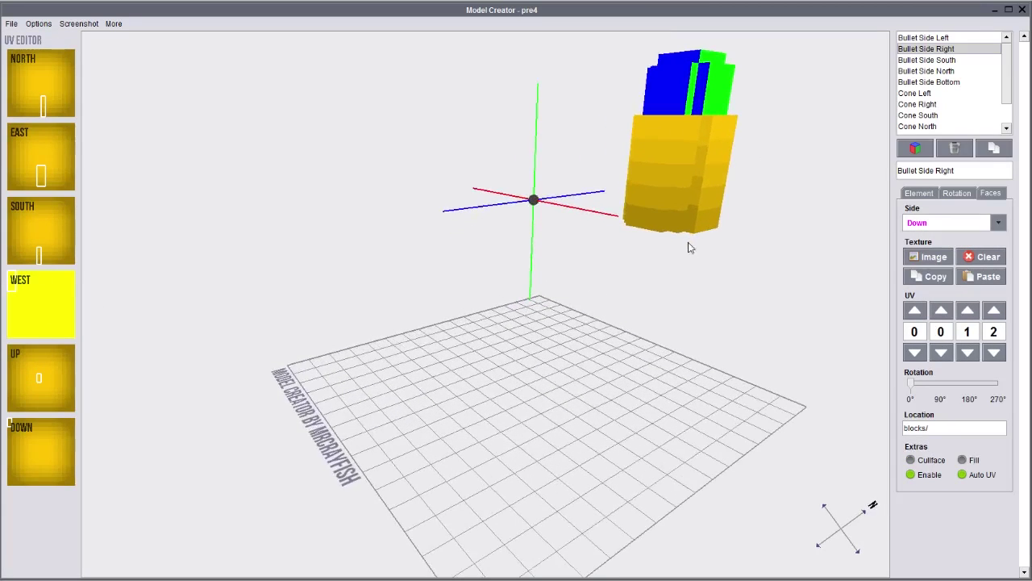
left_click_drag(690, 248, 555, 327)
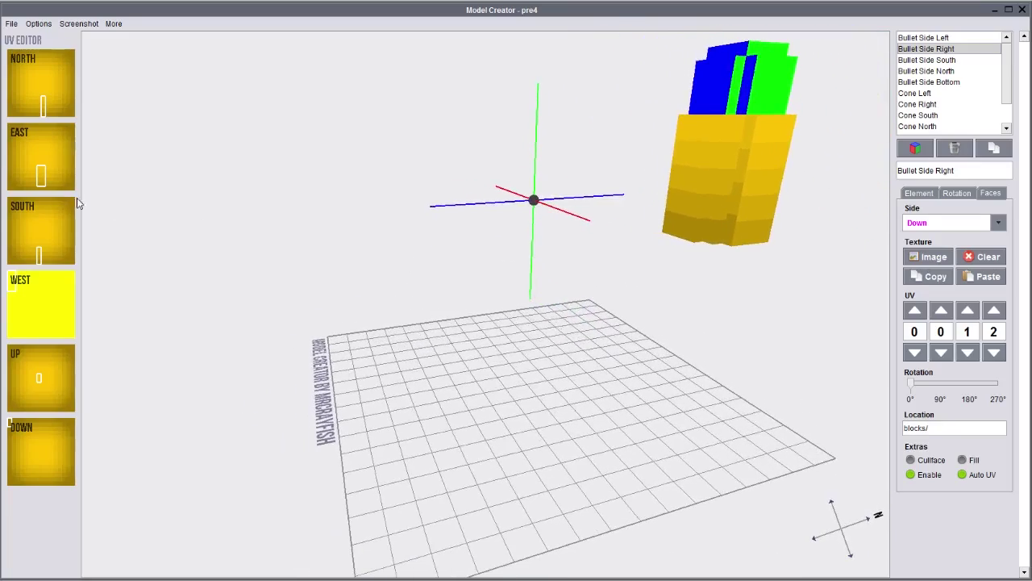
mouse_move(37, 258)
left_mouse_down()
mouse_move(41, 243)
mouse_move(53, 249)
mouse_move(43, 257)
left_mouse_up()
left_click(968, 313)
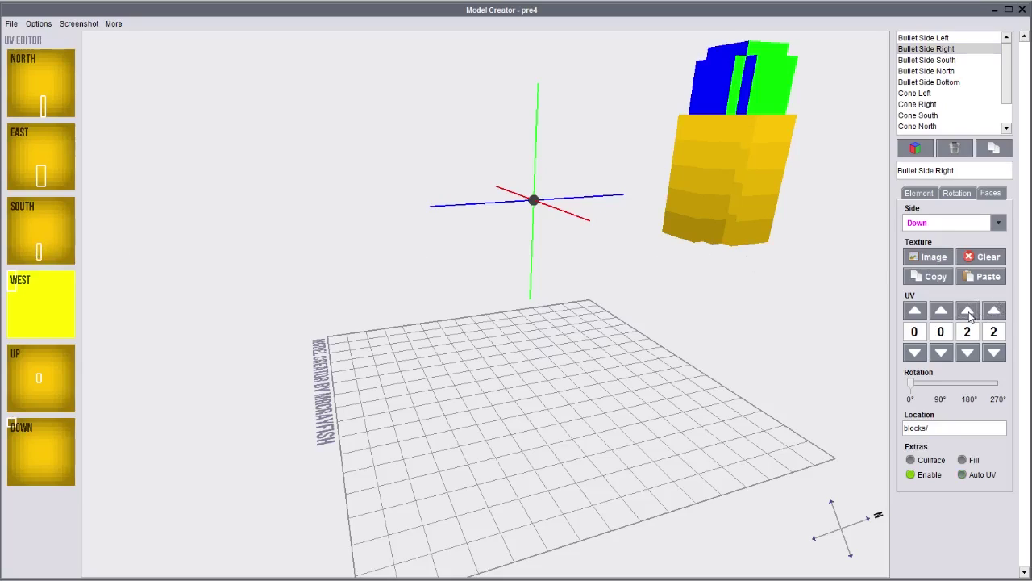
left_click(968, 353)
left_click(963, 224)
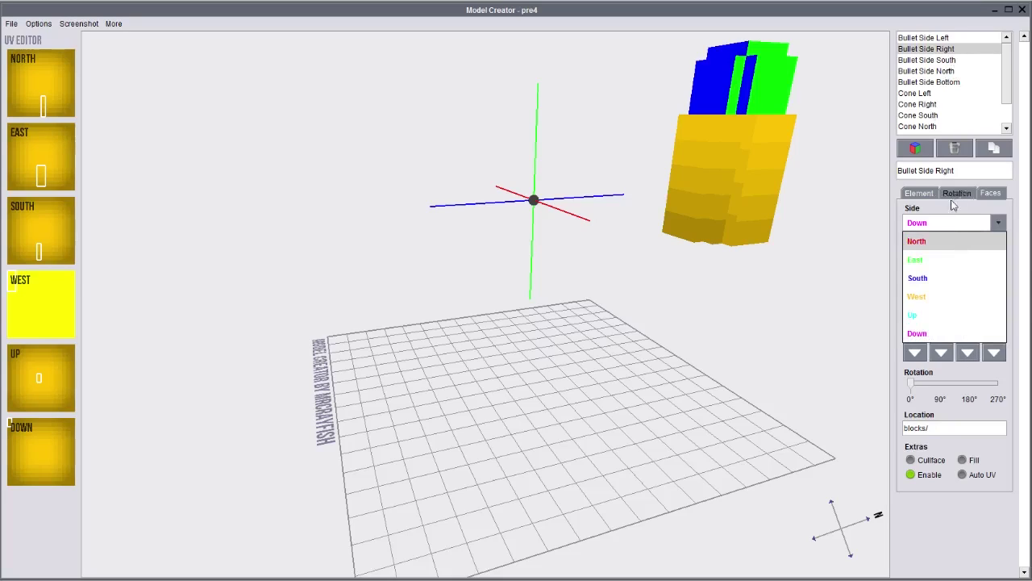
left_click(947, 229)
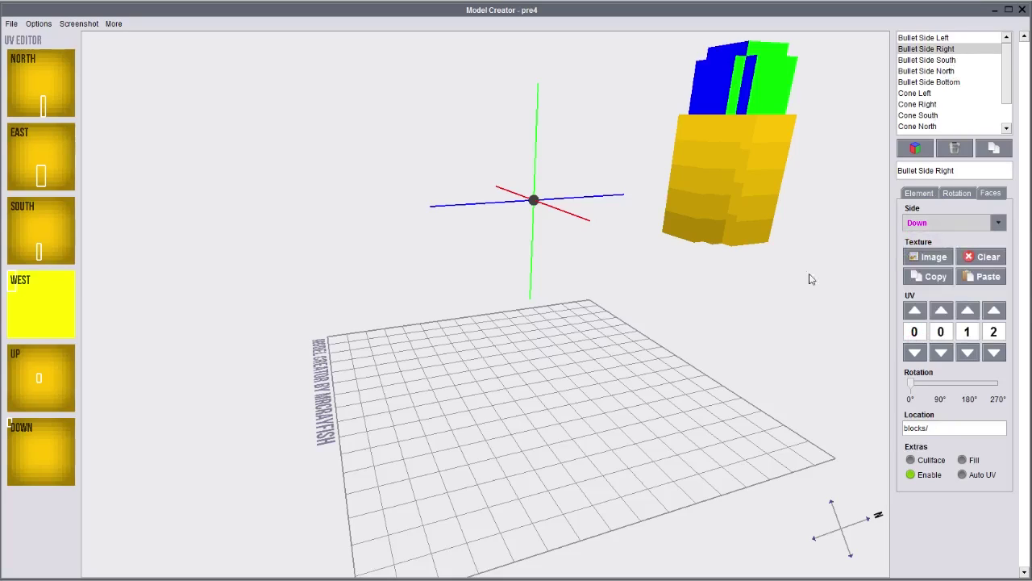
- Extend the South face's UV area on Bullet Side Right to 8, 11, 7, 16 and check the model's sides
left_click(971, 229)
left_click(932, 274)
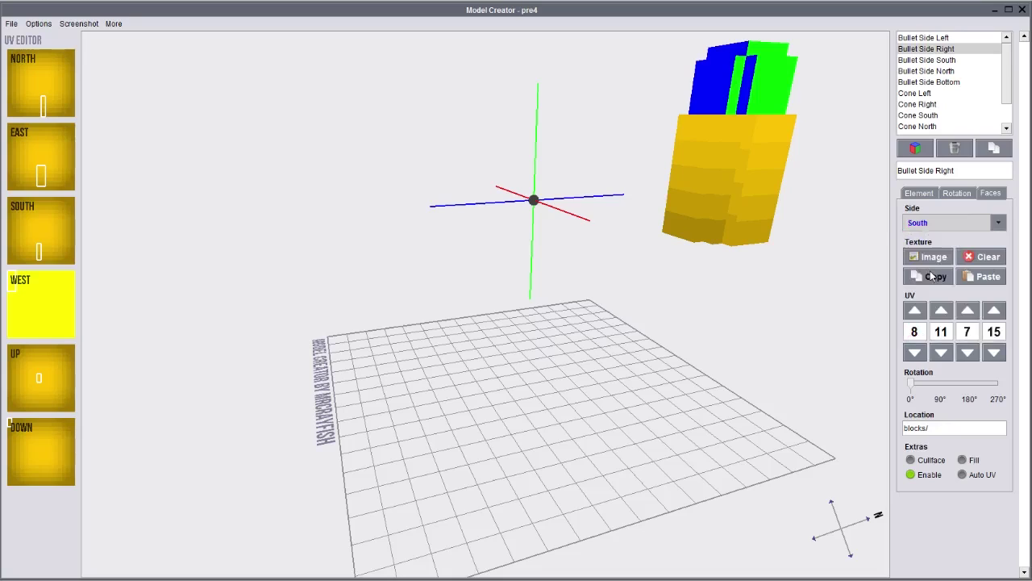
left_click(968, 310)
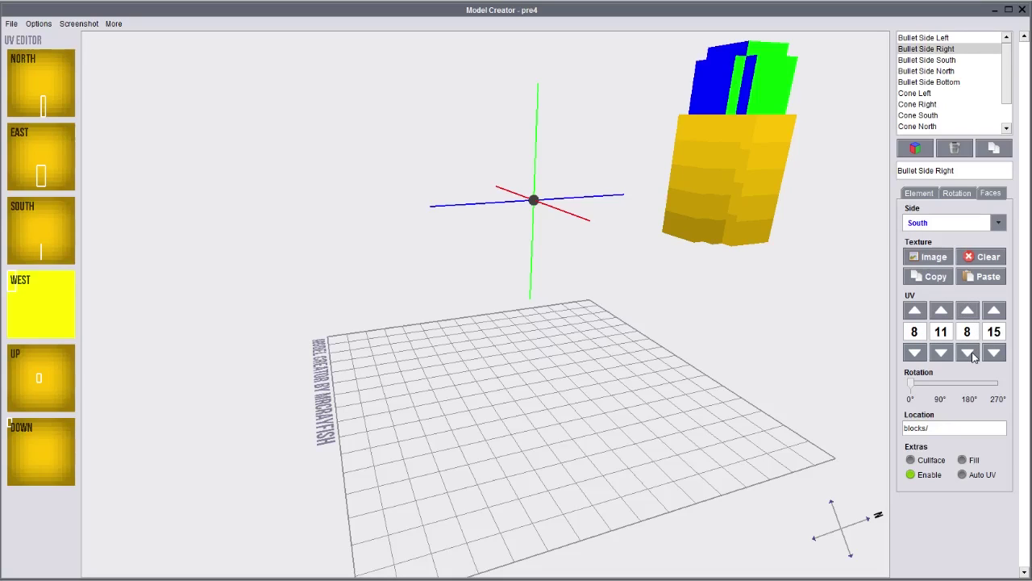
left_click(972, 355)
left_click(999, 312)
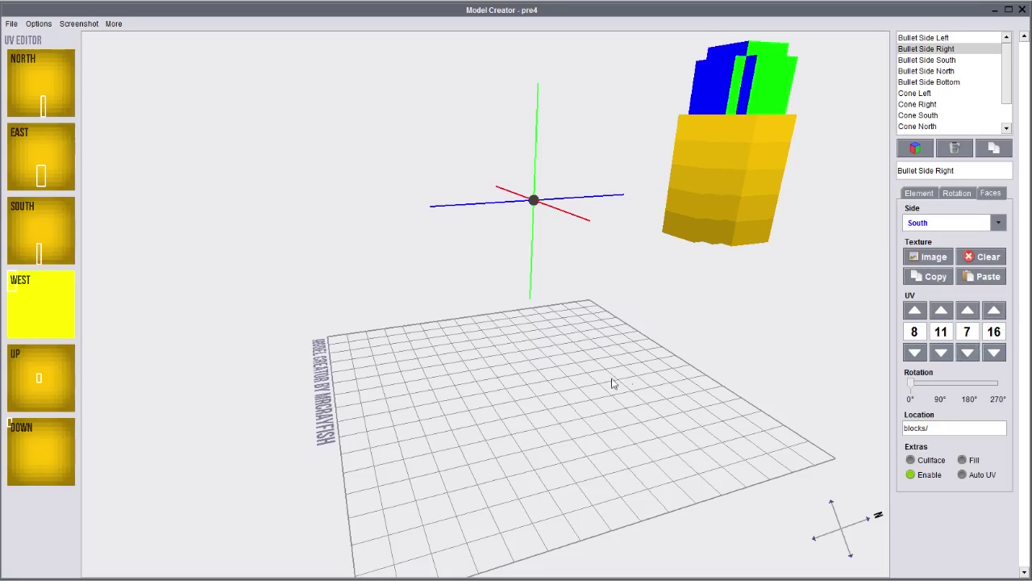
left_click_drag(611, 385, 636, 474)
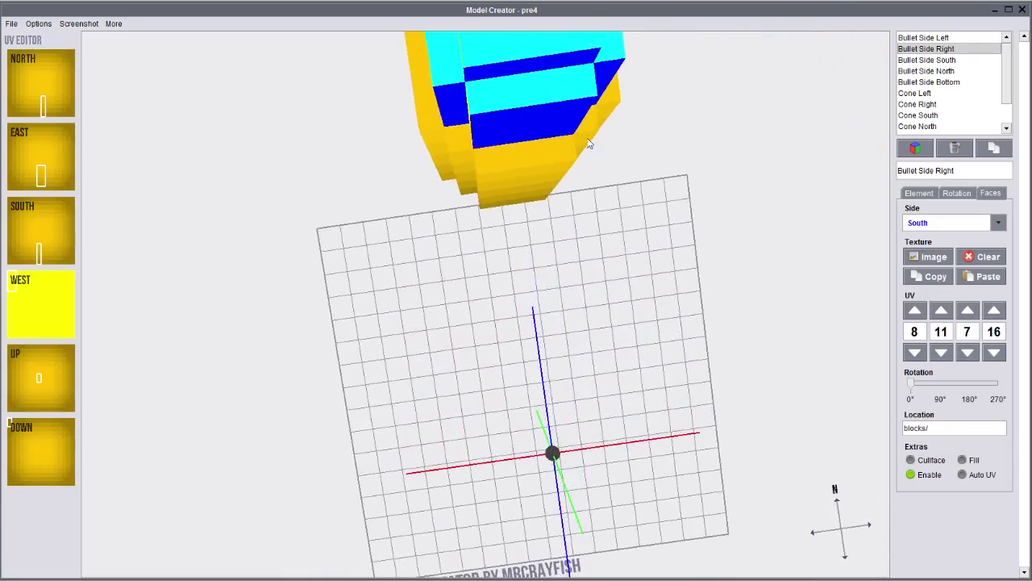
left_click_drag(457, 295, 650, 316)
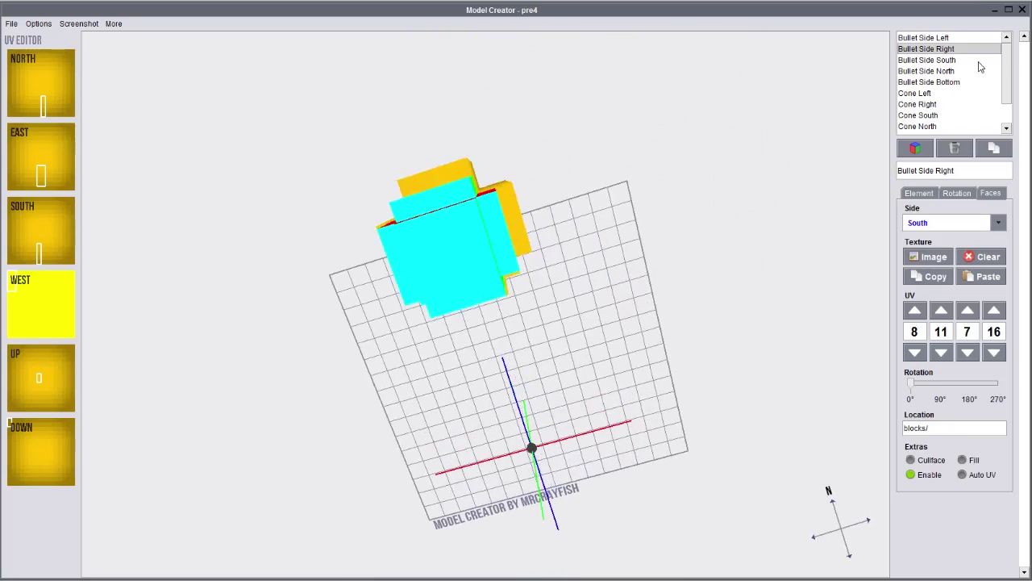
scroll(980, 113, "down", 3)
left_click(986, 128)
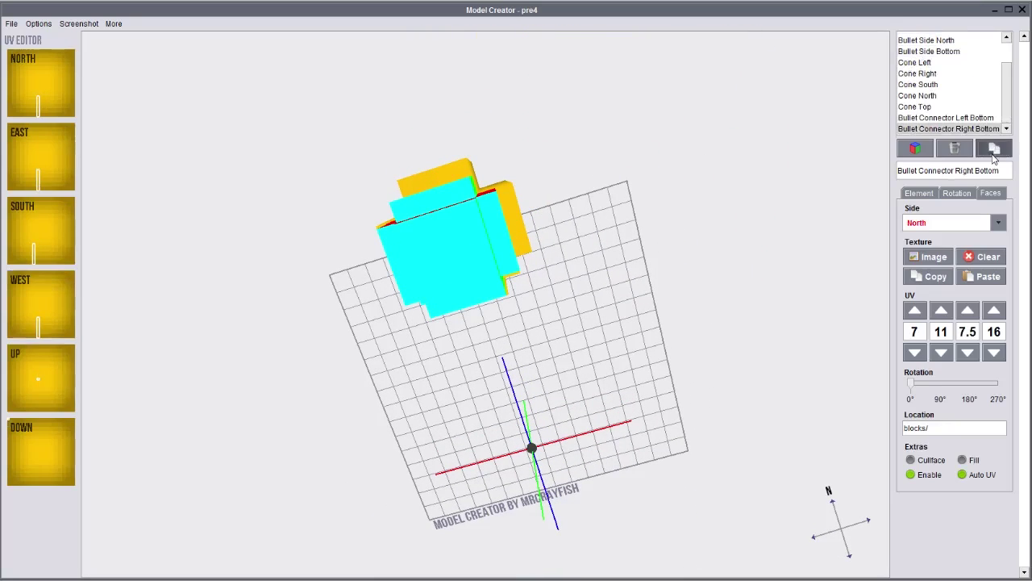
left_click(994, 147)
left_click(958, 151)
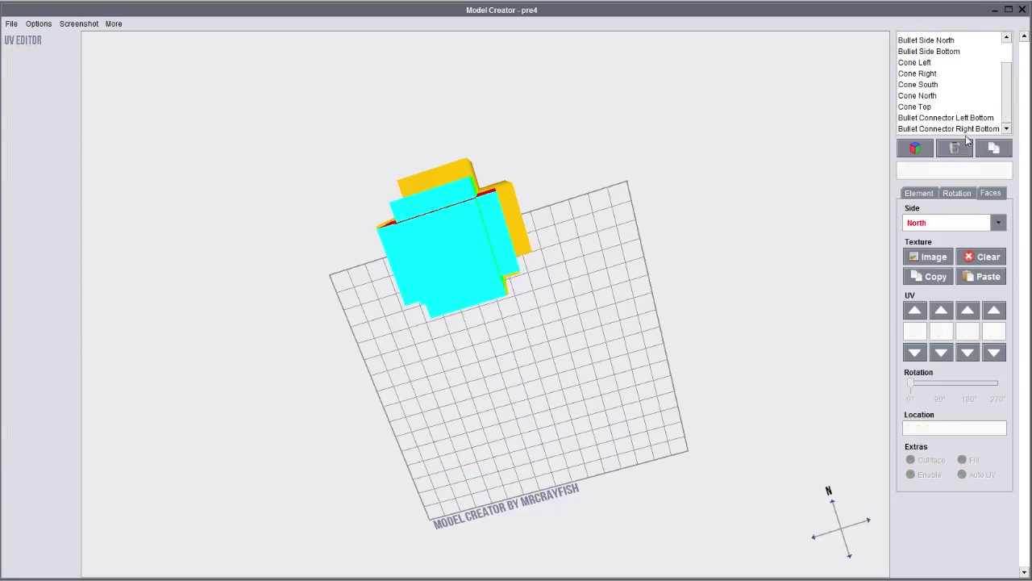
- Duplicate Bullet Connector Left Bottom and rename the copy Bullet Connector Left Top
left_click(979, 118)
left_click(995, 150)
double_click(979, 167)
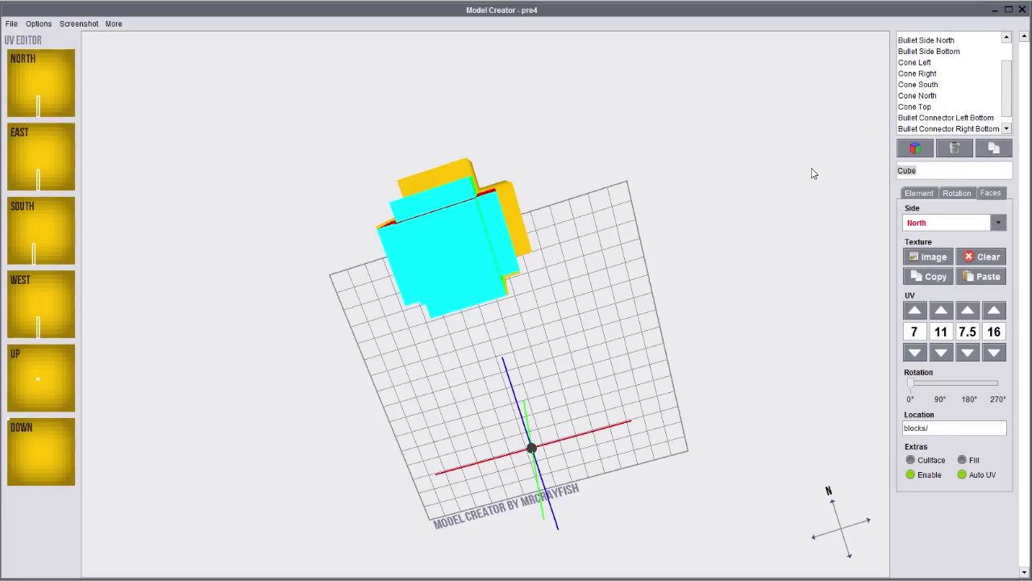
type("Bullet Connector Left Top")
- Set the Z position of Bullet Connector Left Top to -2.5
left_click_drag(448, 206, 494, 189)
left_click(918, 193)
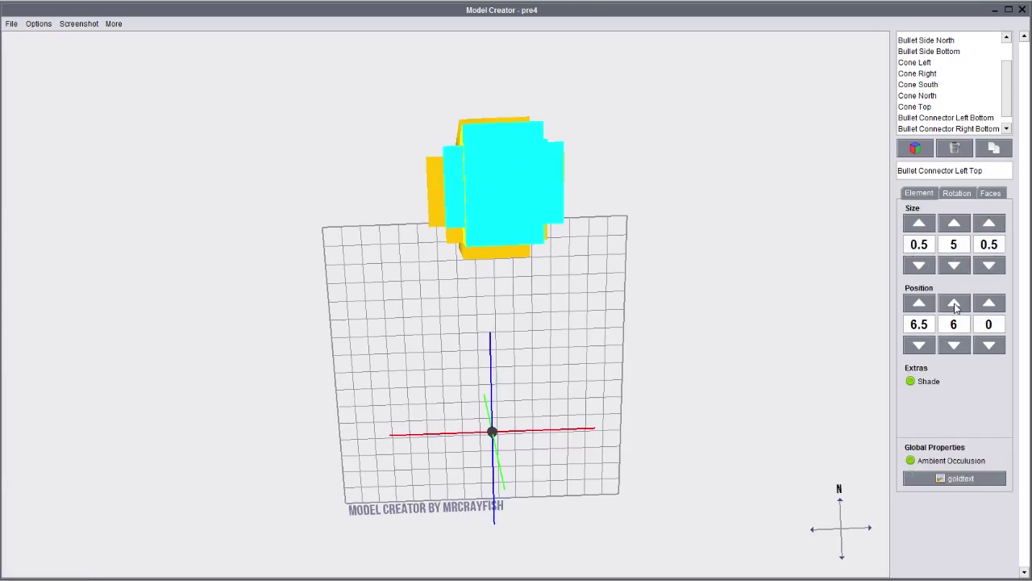
left_click(991, 347)
left_click(991, 347)
left_click(992, 348)
left_click(992, 348)
left_click(992, 303)
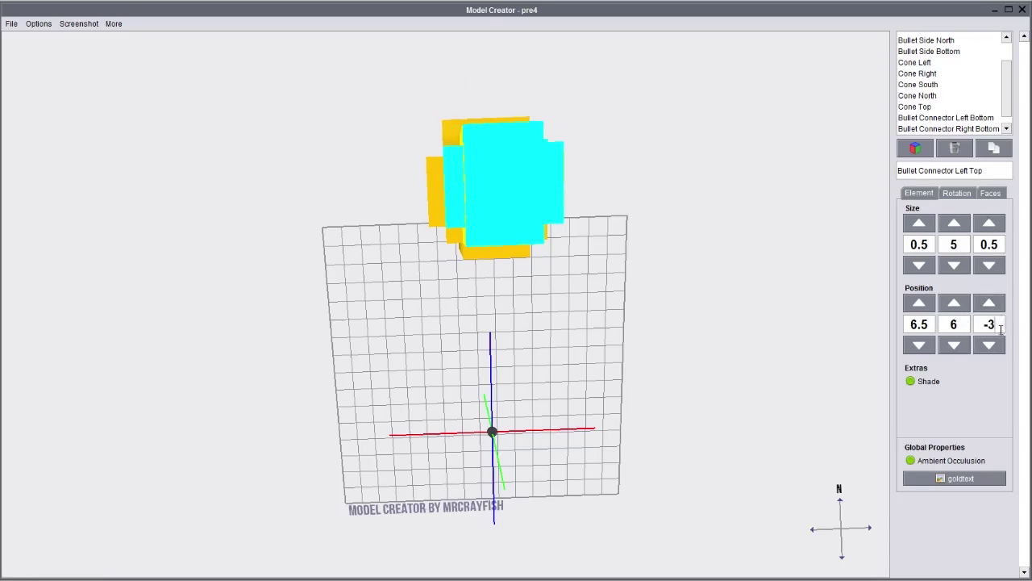
left_click_drag(1001, 329, 901, 324)
type("-2.5")
key("Return")
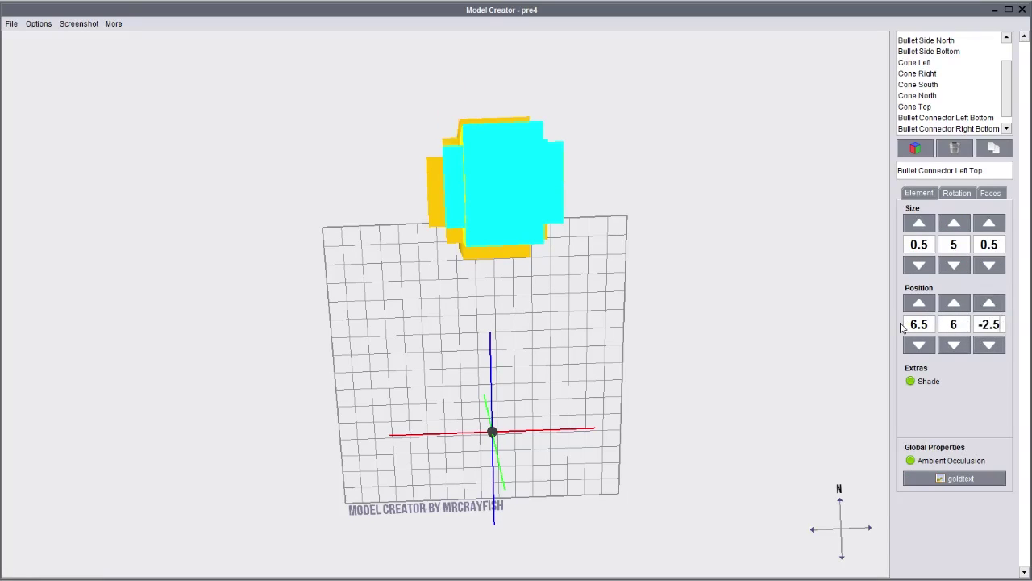
- Duplicate Bullet Connector Right Bottom and rename the copy Bullet Connector Right Top
scroll(947, 121, "down", 1)
left_click(979, 120)
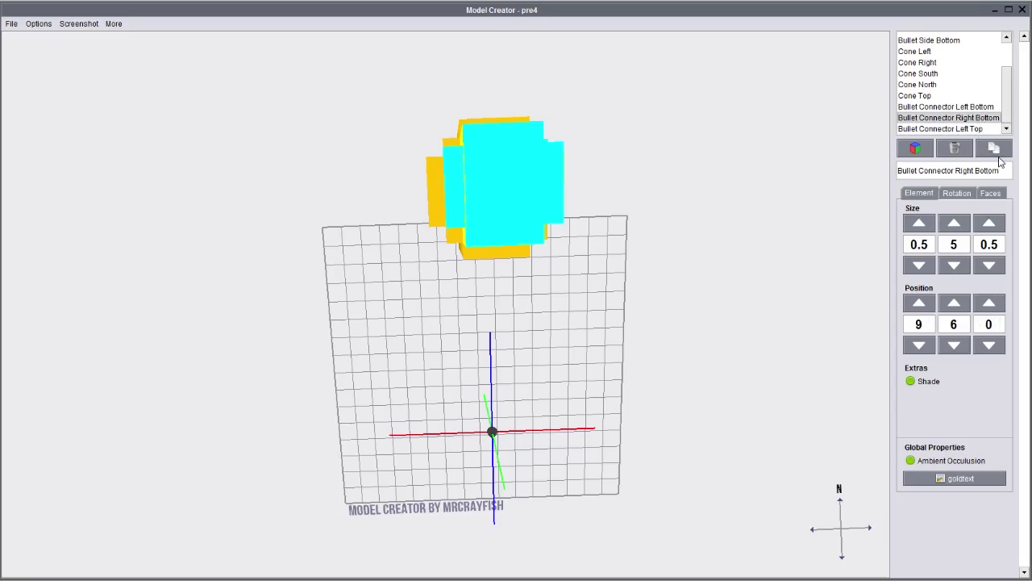
left_click(993, 148)
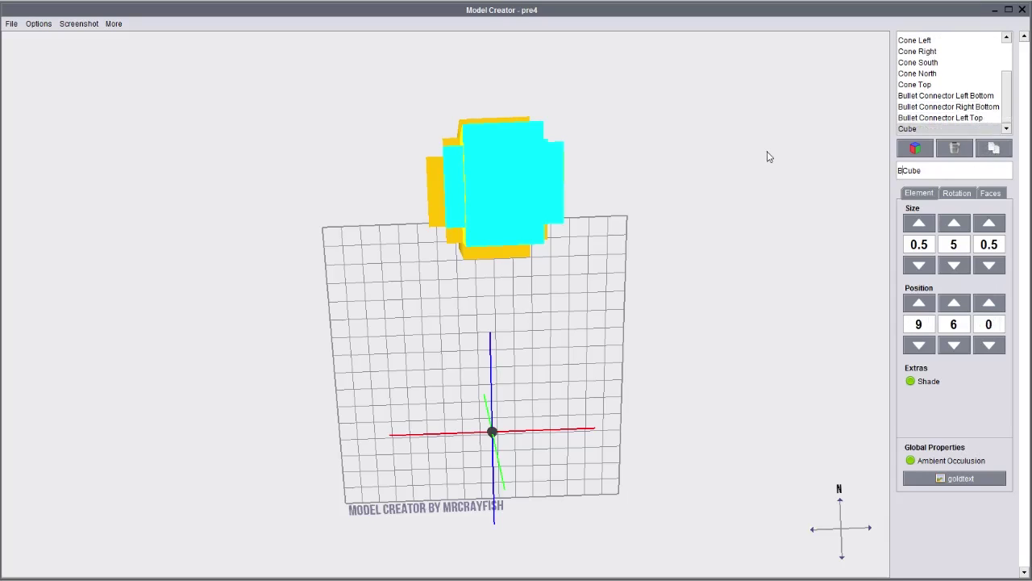
type("u")
key("ctrl+a")
key("BackSpace")
type("Bu")
key("Return")
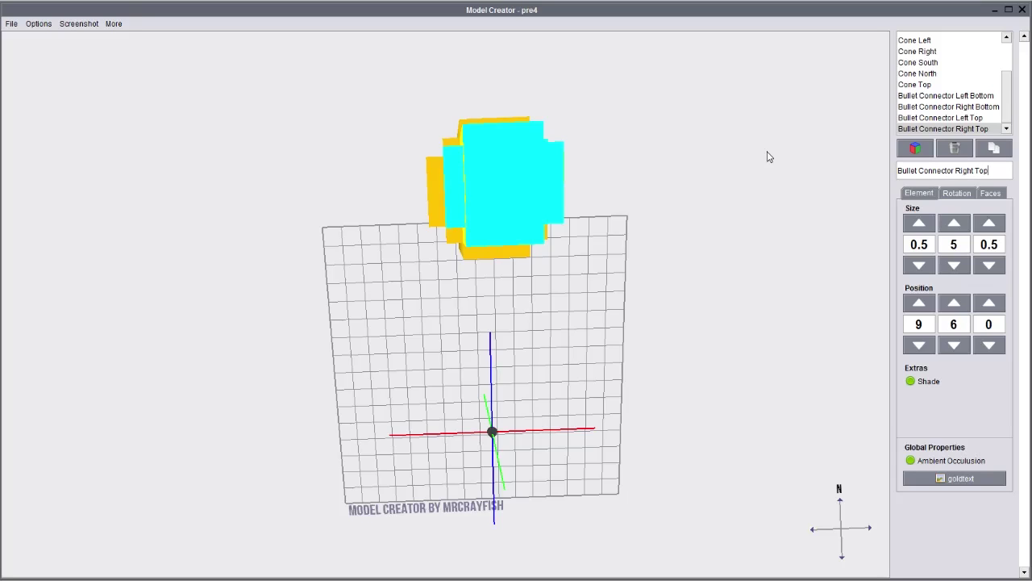
- Set the Z position of Bullet Connector Right Top to -2.5 and inspect the connectors around the bullet
left_click(999, 322)
type("-2.5")
right_click_drag(741, 279, 390, 90)
right_click_drag(742, 179, 855, 364)
right_click_drag(583, 311, 576, 363)
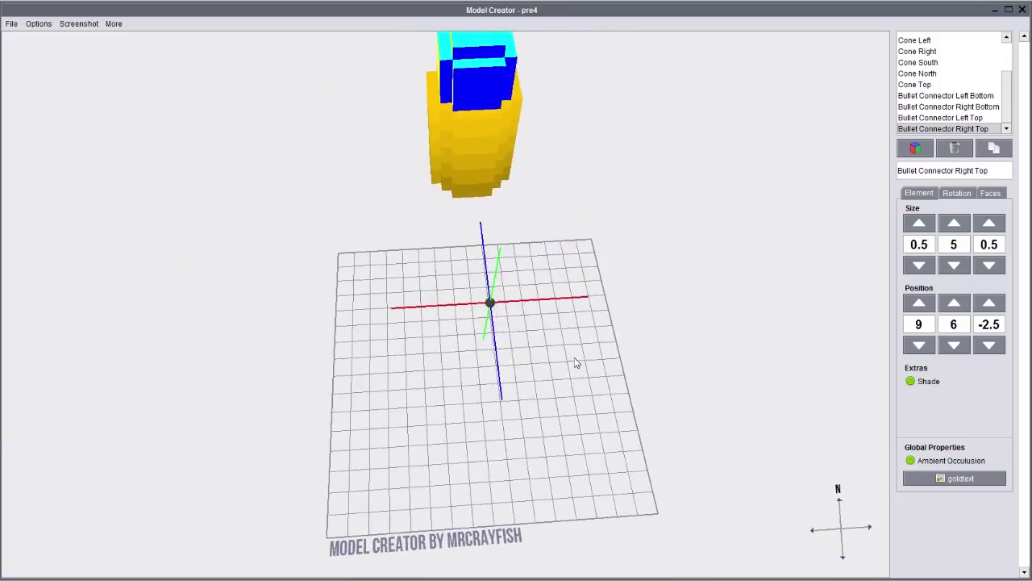
right_click_drag(601, 152, 504, 171)
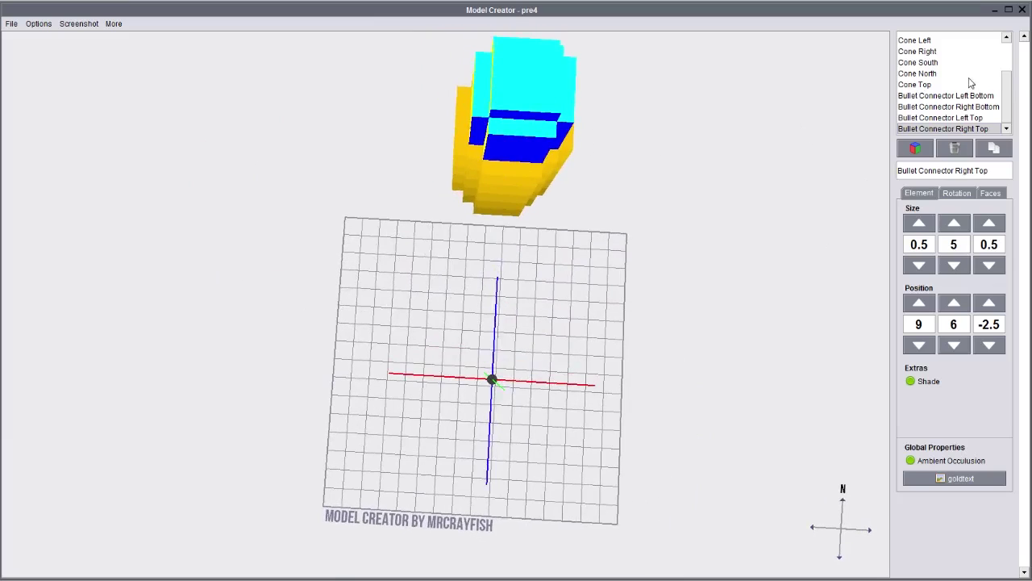
- Apply the copper-brown texture image to the West face of Cone Left
scroll(971, 83, "up", 2)
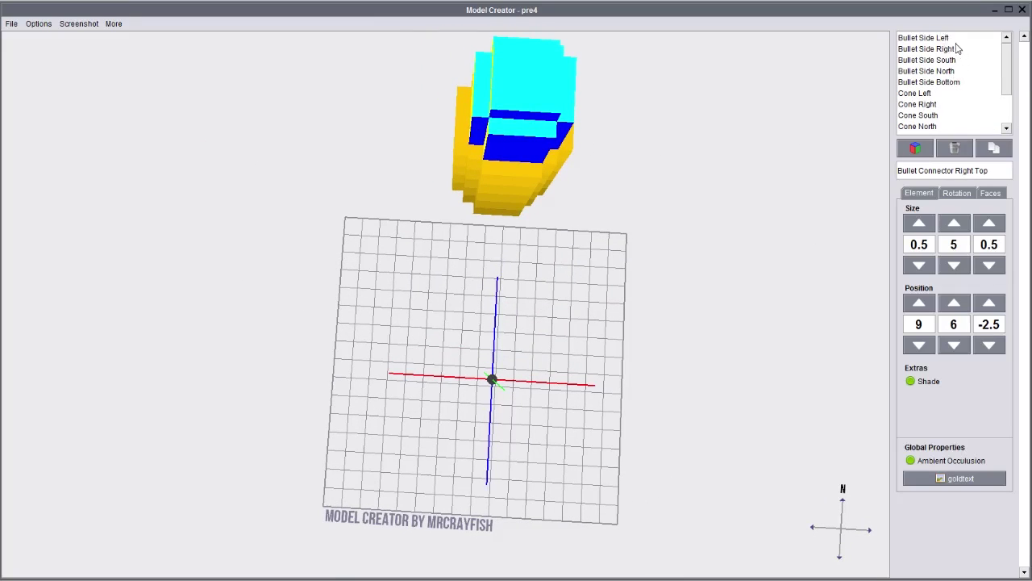
left_click(951, 94)
right_click_drag(622, 218, 724, 180)
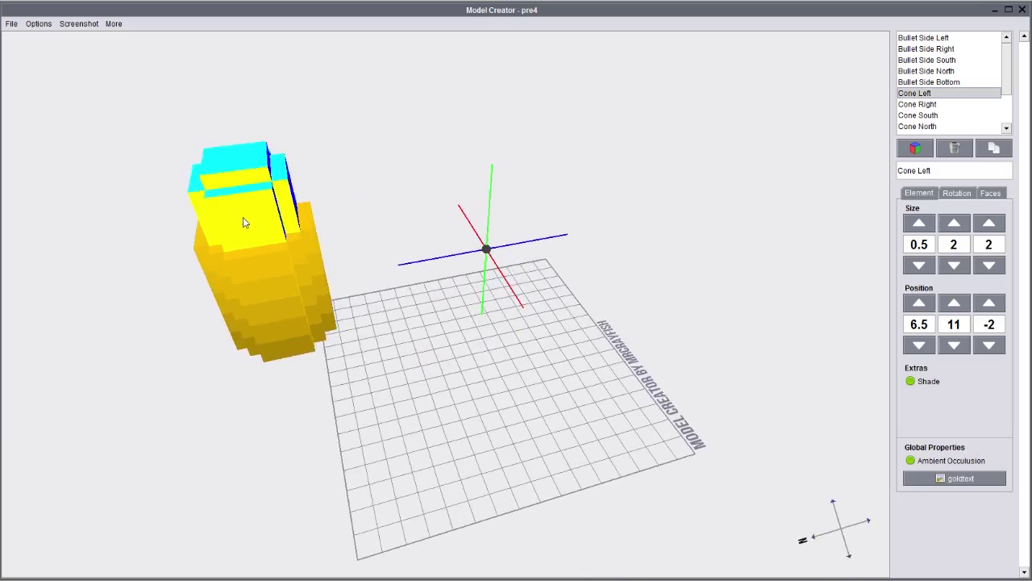
left_click(991, 193)
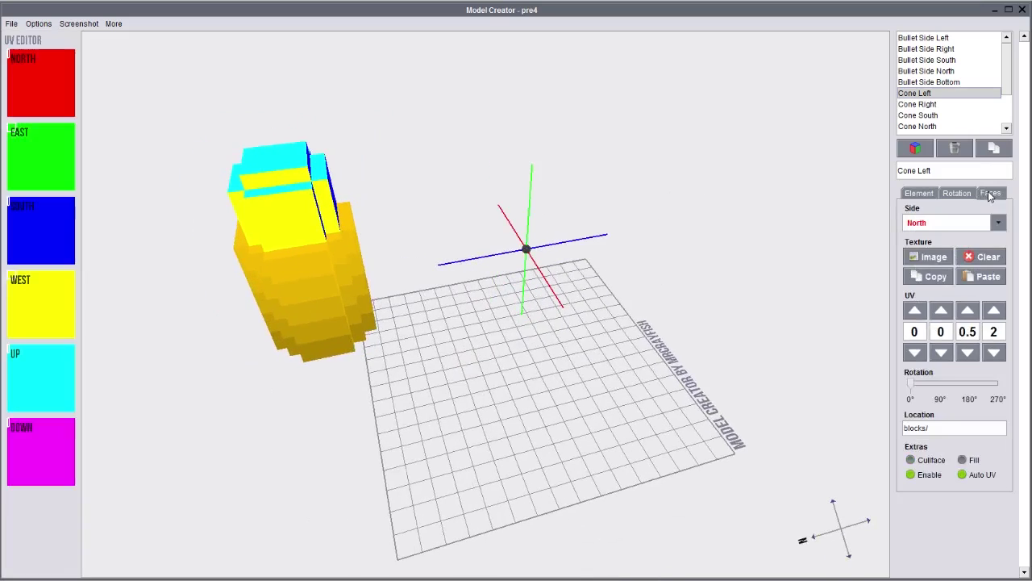
left_click(947, 228)
left_click(950, 292)
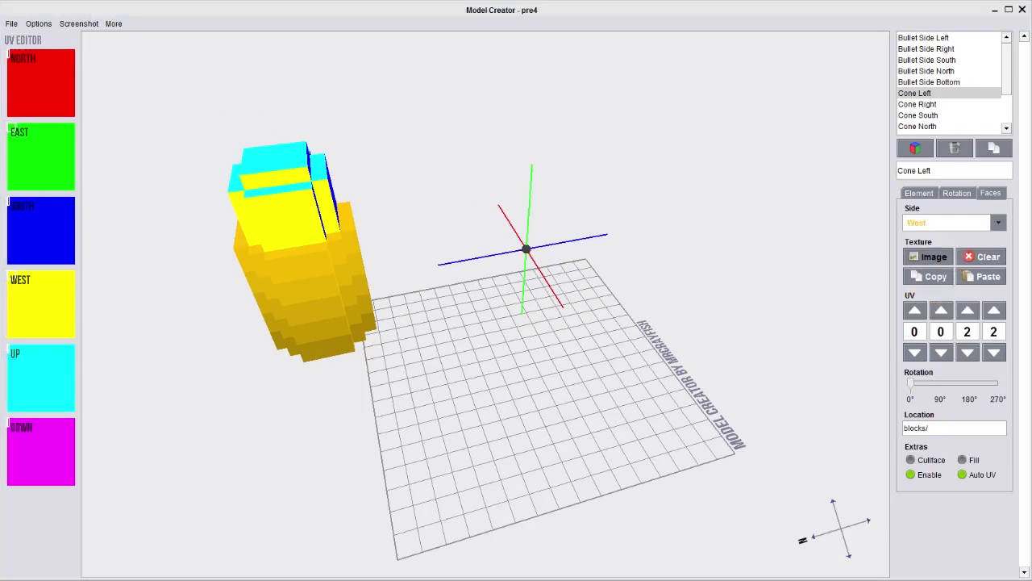
left_click(927, 256)
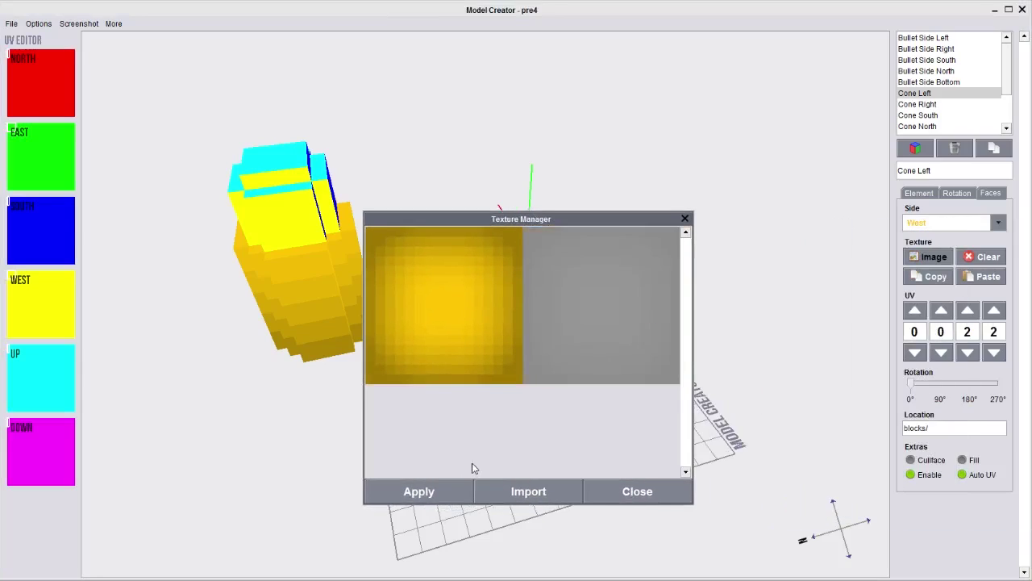
left_click(418, 491)
- Move the UV area of Cone Left's West face to 7, 10, 9, 12
left_click_drag(14, 280, 45, 322)
left_click_drag(315, 341, 139, 319)
mouse_move(42, 321)
left_mouse_down()
mouse_move(43, 308)
mouse_move(43, 317)
left_mouse_up()
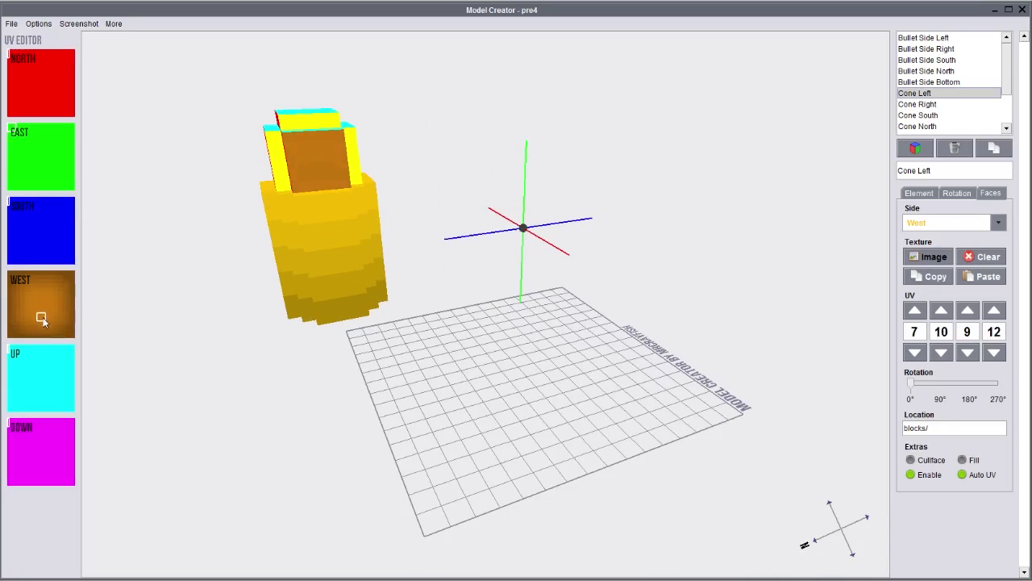
left_click_drag(198, 331, 418, 351)
- Texture Cone Left's North face with the copper-brown image and move its UV area to 9, 10, 9.5, 12
left_click(937, 225)
left_click(939, 241)
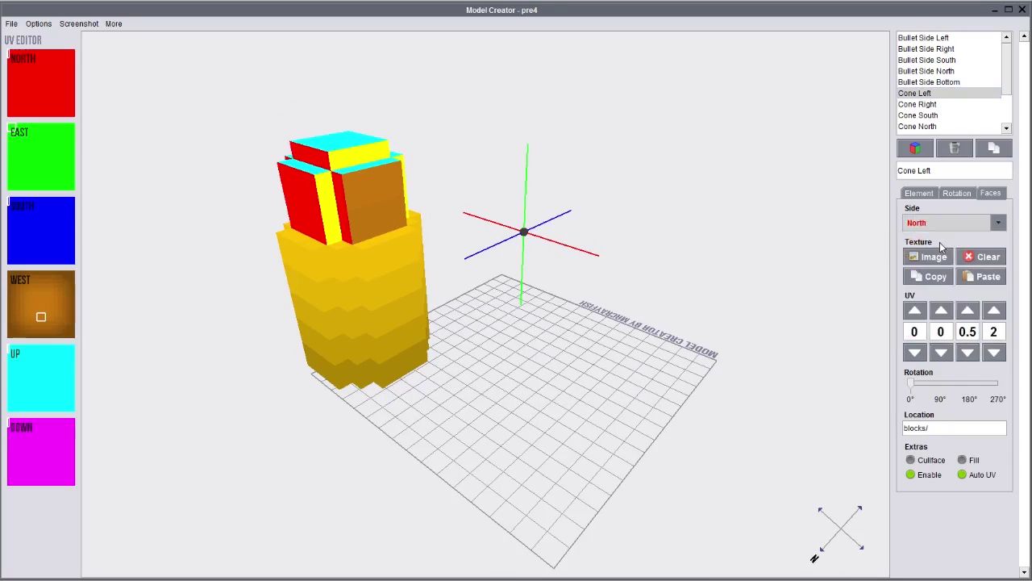
left_click(950, 260)
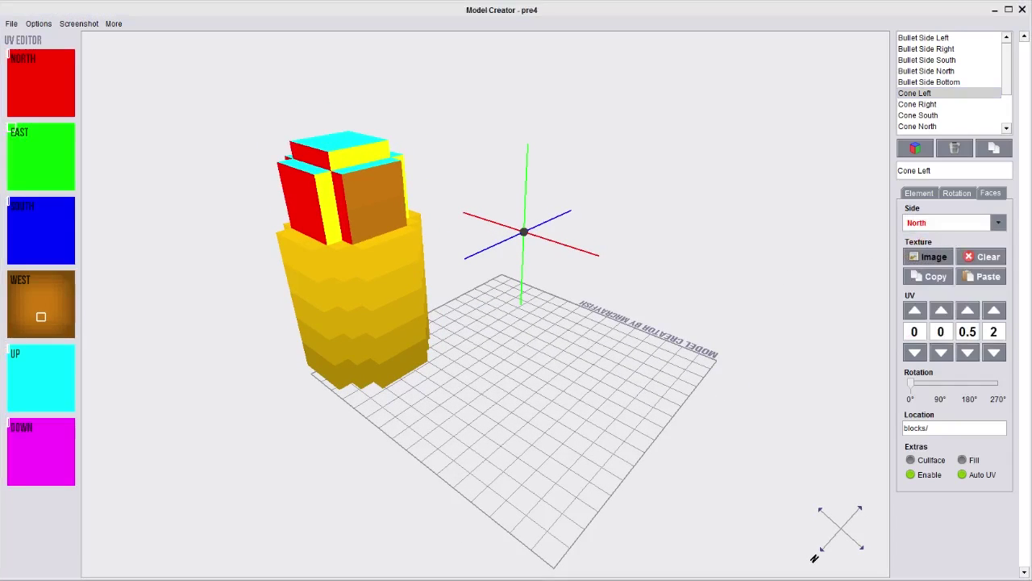
left_click(622, 315)
left_click_drag(9, 54, 44, 103)
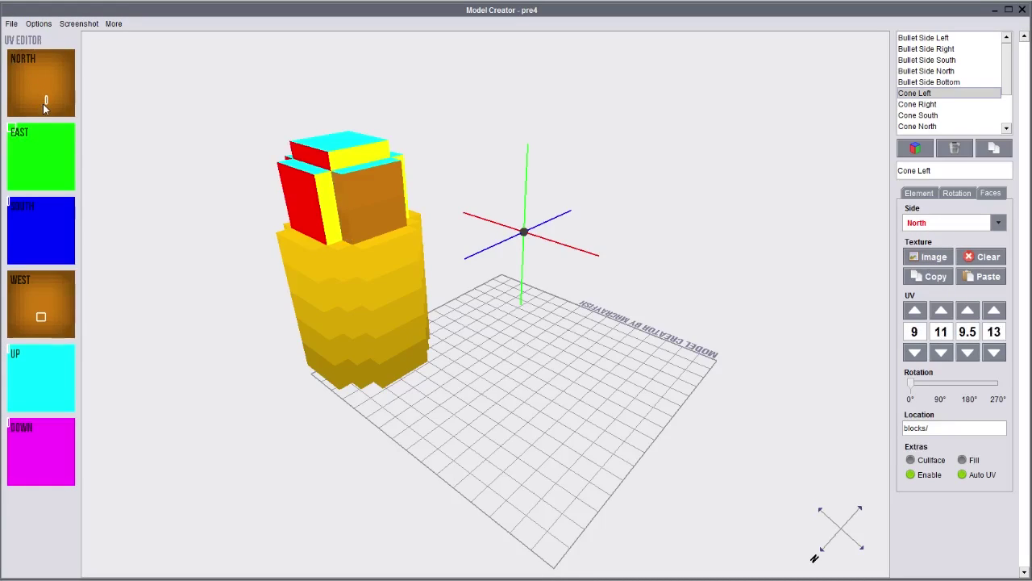
right_click_drag(362, 175, 457, 176)
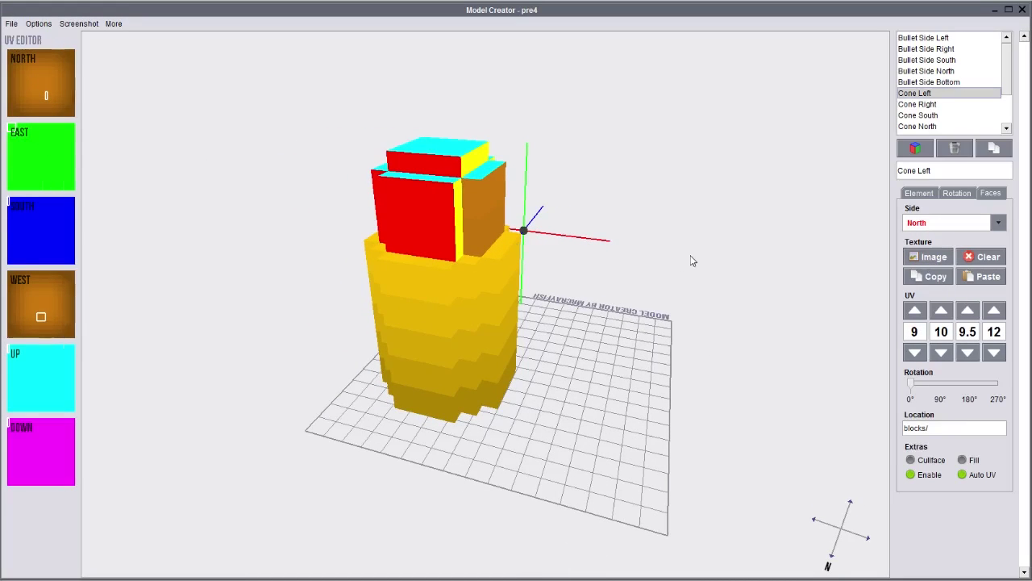
- Texture Cone Left's South face with the copper-brown image and move its UV area onto the lighter lower part of the texture
left_click(998, 224)
left_click(935, 277)
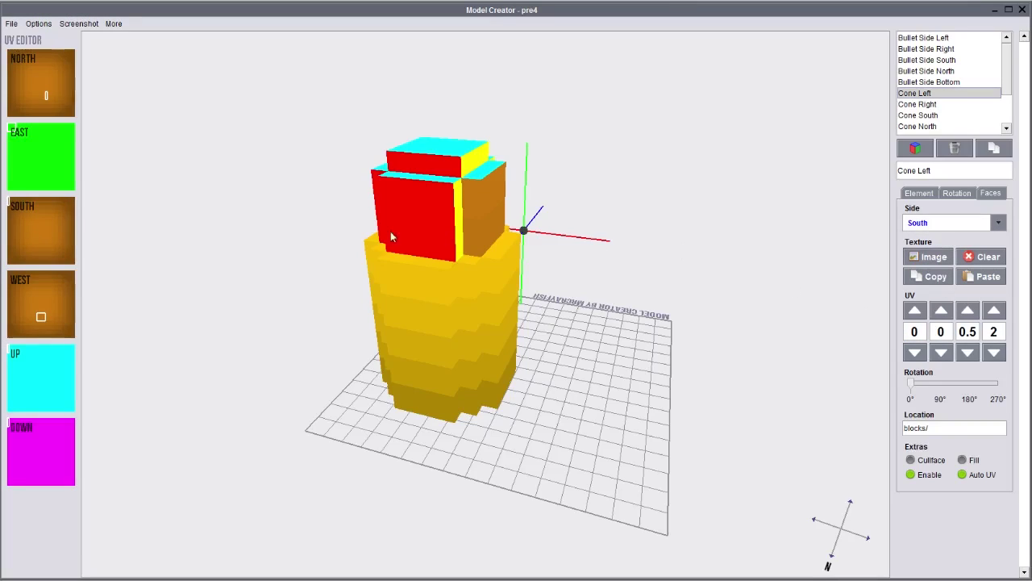
left_click_drag(14, 208, 49, 253)
left_click_drag(541, 246, 488, 260)
- Texture Cone Left's Up face with the copper-brown image and move its UV area to 8, 5, 8.5, 7
left_click(976, 223)
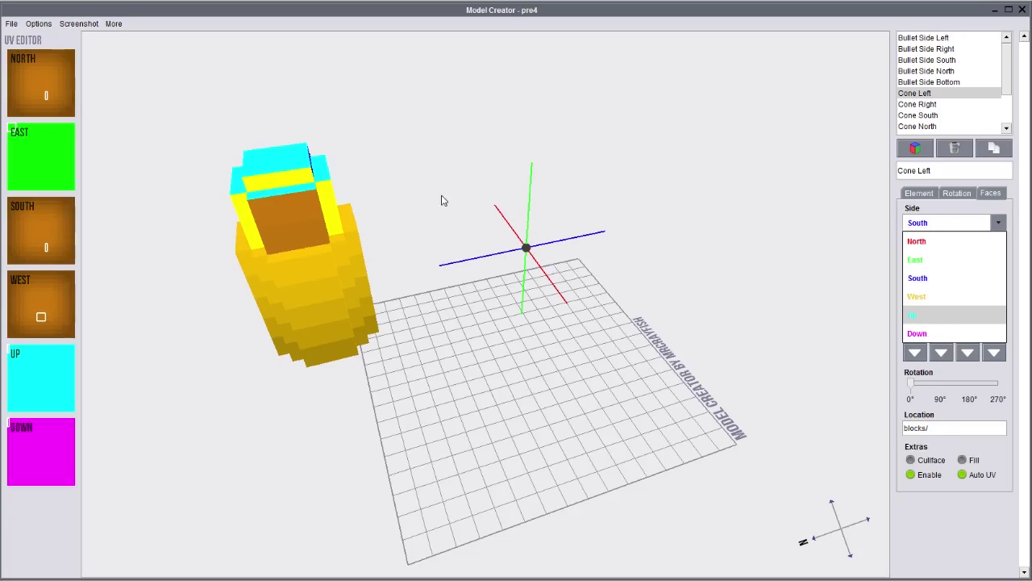
left_click(943, 314)
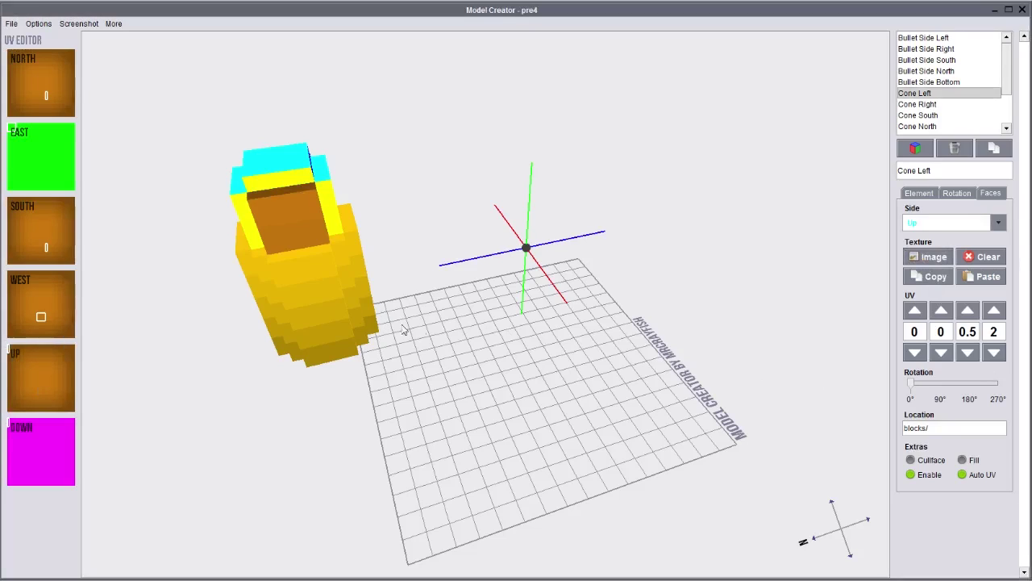
left_click_drag(406, 329, 341, 266)
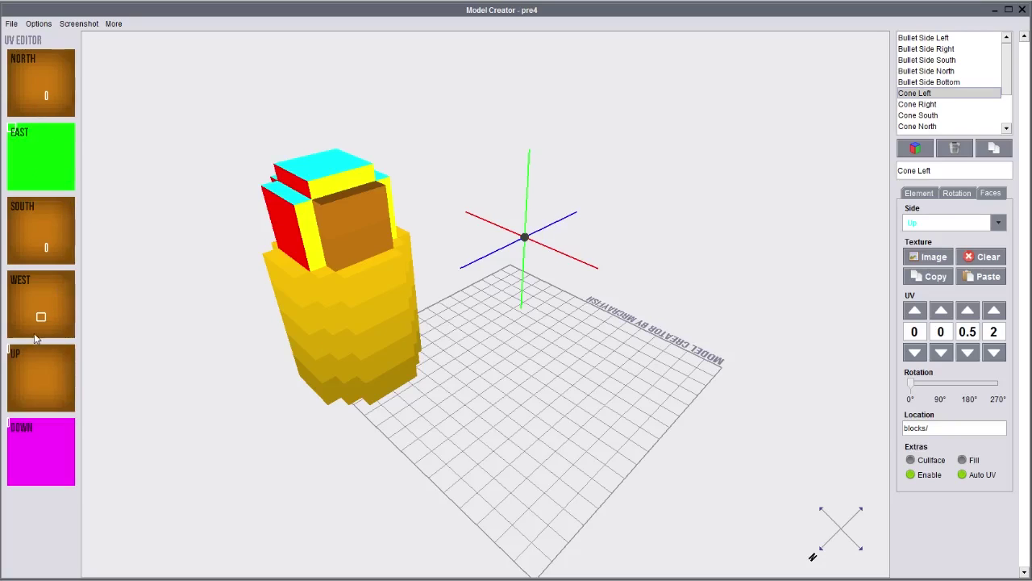
left_click_drag(25, 354, 44, 377)
left_click_drag(114, 358, 391, 325)
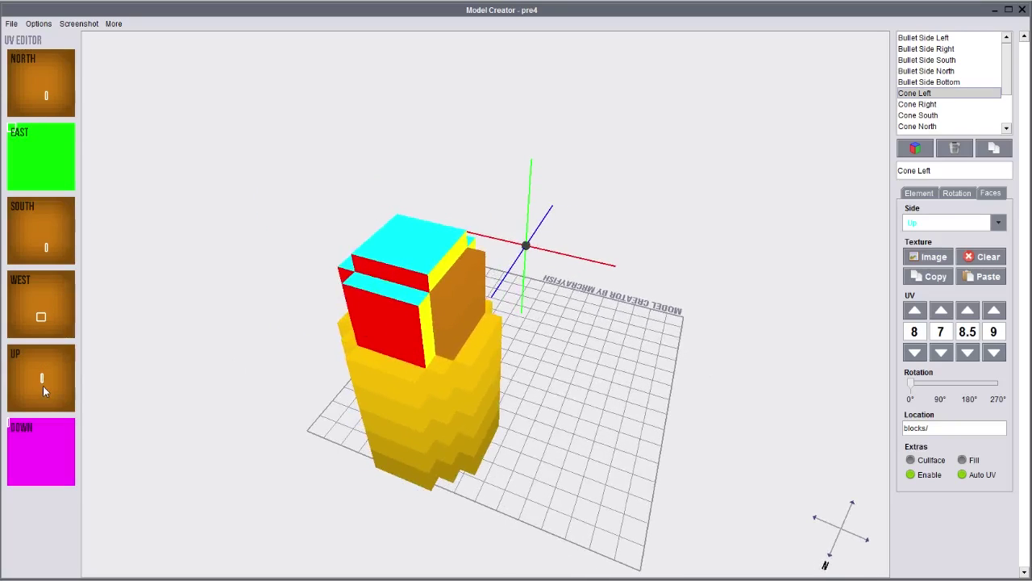
left_click_drag(43, 378, 482, 311)
right_click_drag(482, 306, 487, 305)
left_click_drag(606, 155, 446, 288)
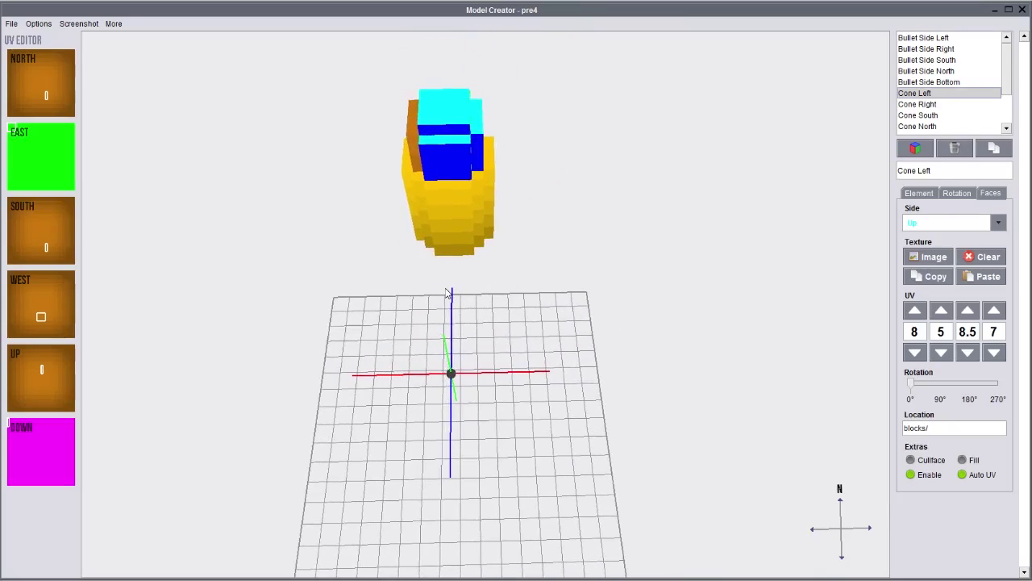
left_click_drag(325, 285, 487, 228)
- Texture Cone Right's East face with the copper-brown image and move its UV area to 7, 10, 9, 12
left_click(976, 106)
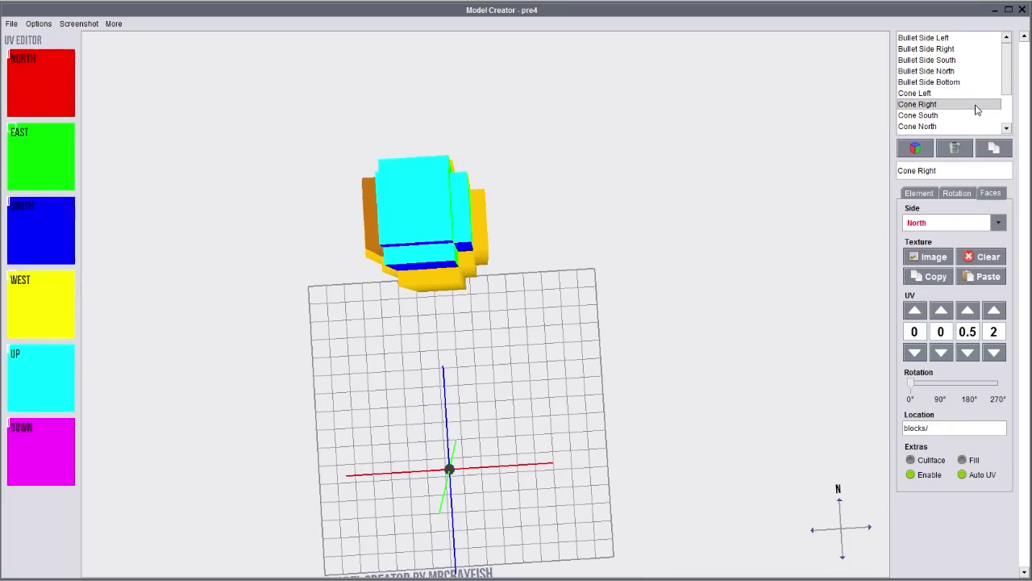
left_click(976, 223)
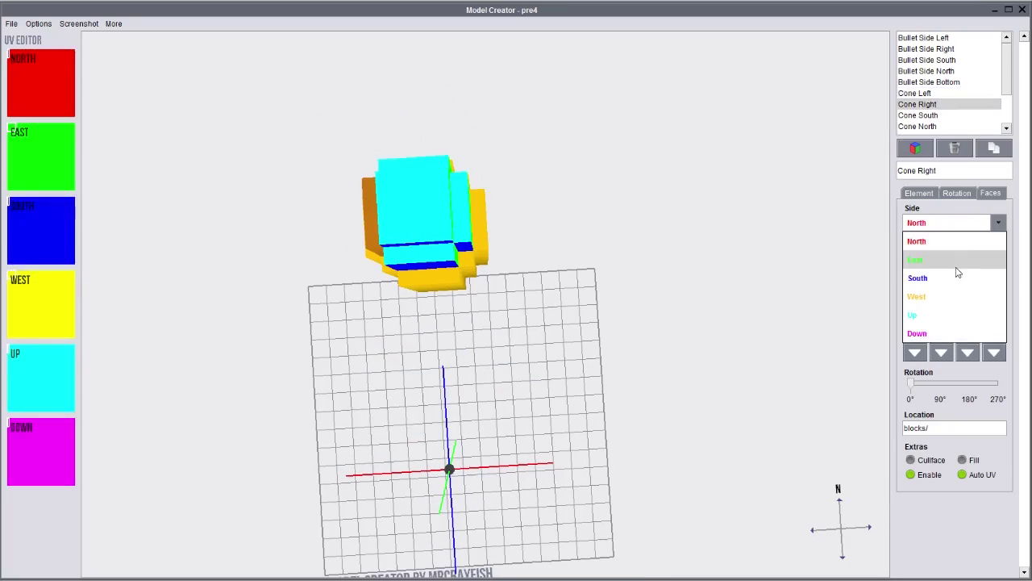
left_click(958, 266)
left_click(93, 120)
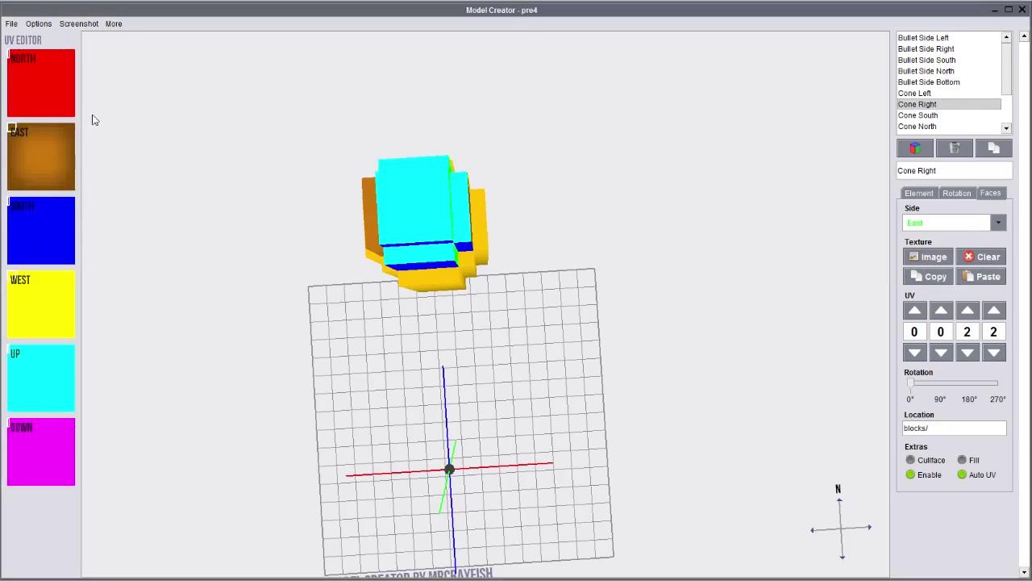
left_click_drag(7, 132, 41, 171)
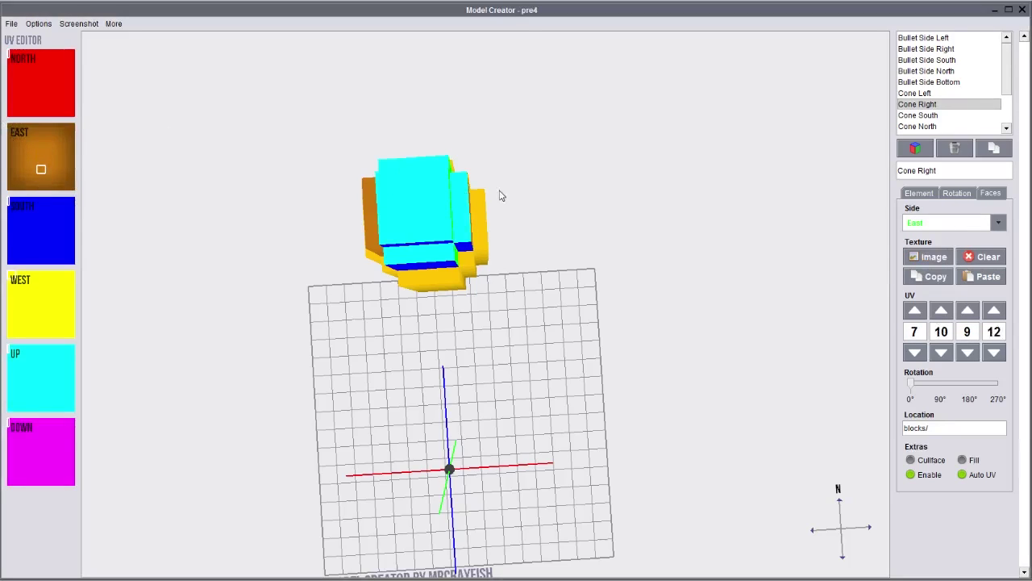
left_click_drag(500, 194, 551, 145)
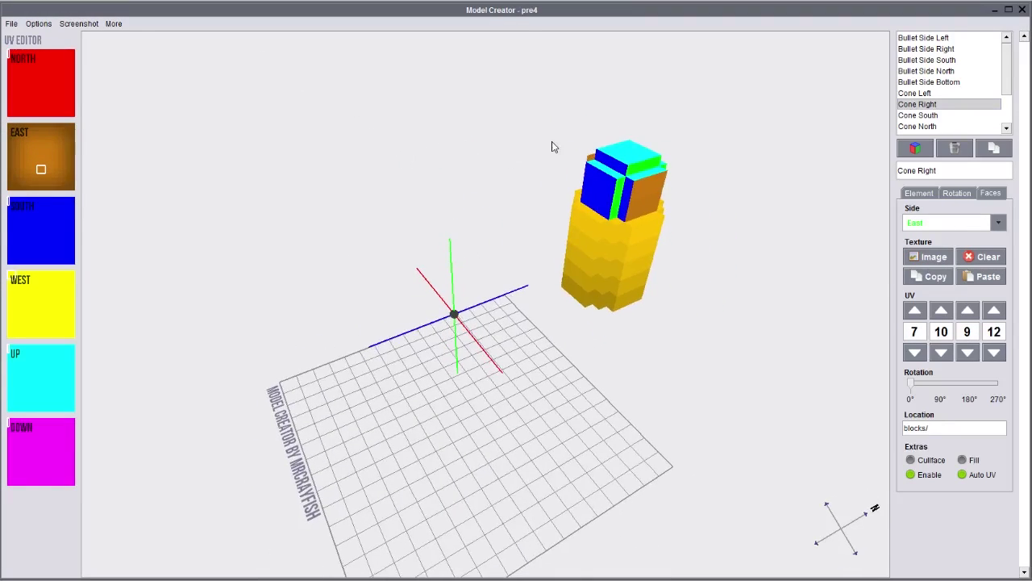
- Texture Cone Right's South face with the copper-brown image and move its UV area onto the lighter lower part of the texture
left_click(911, 218)
left_click(929, 274)
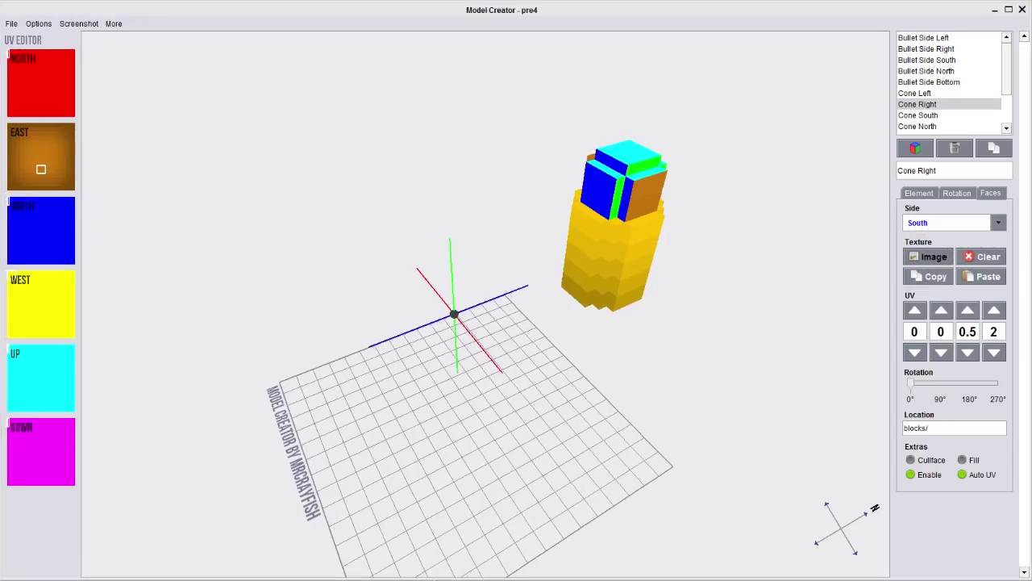
left_click(560, 272)
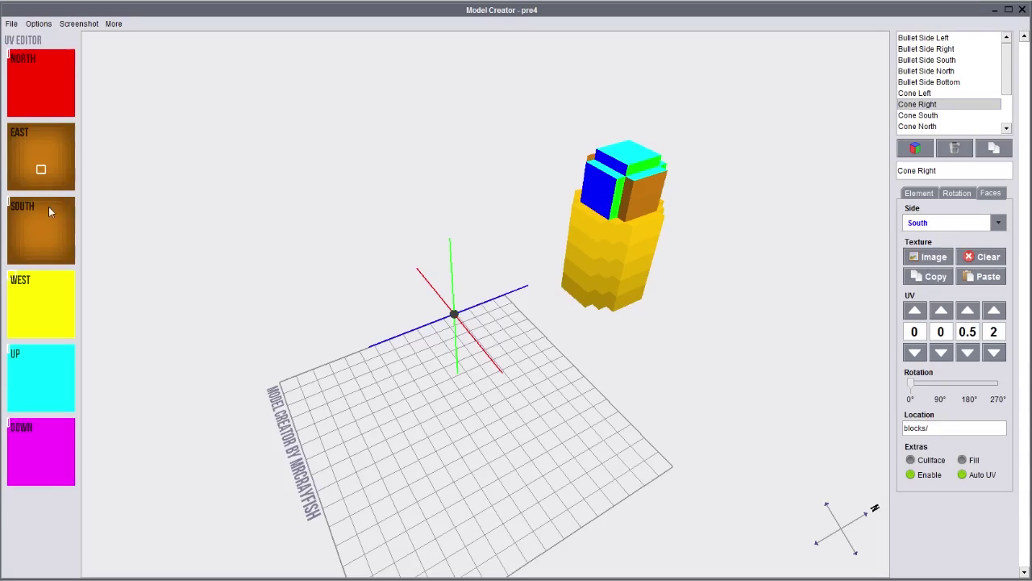
left_click_drag(14, 206, 52, 238)
- Texture Cone Right's North face with the copper-brown image and move its UV area to 9, 10, 9.5, 12
left_click(924, 223)
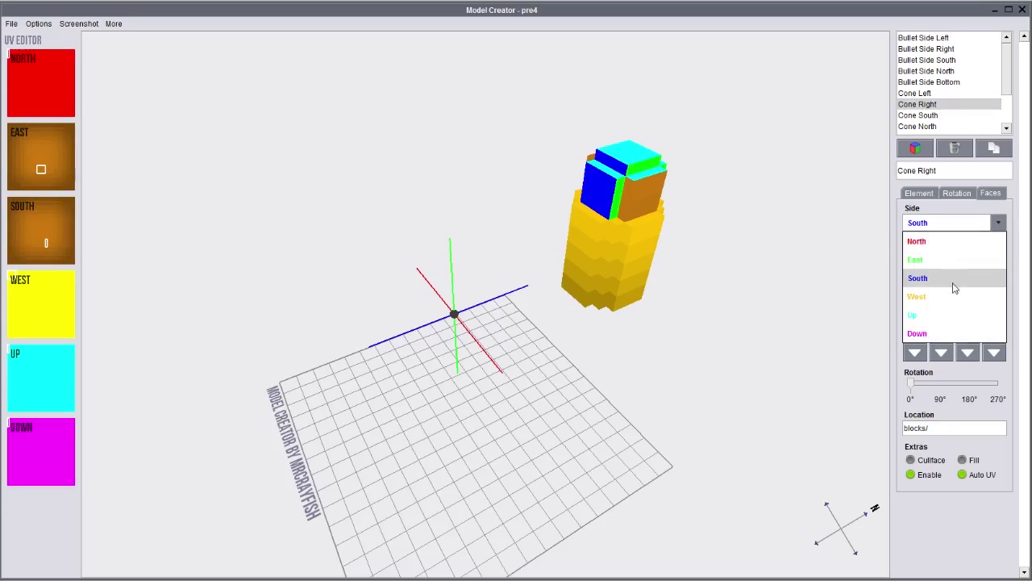
left_click(953, 241)
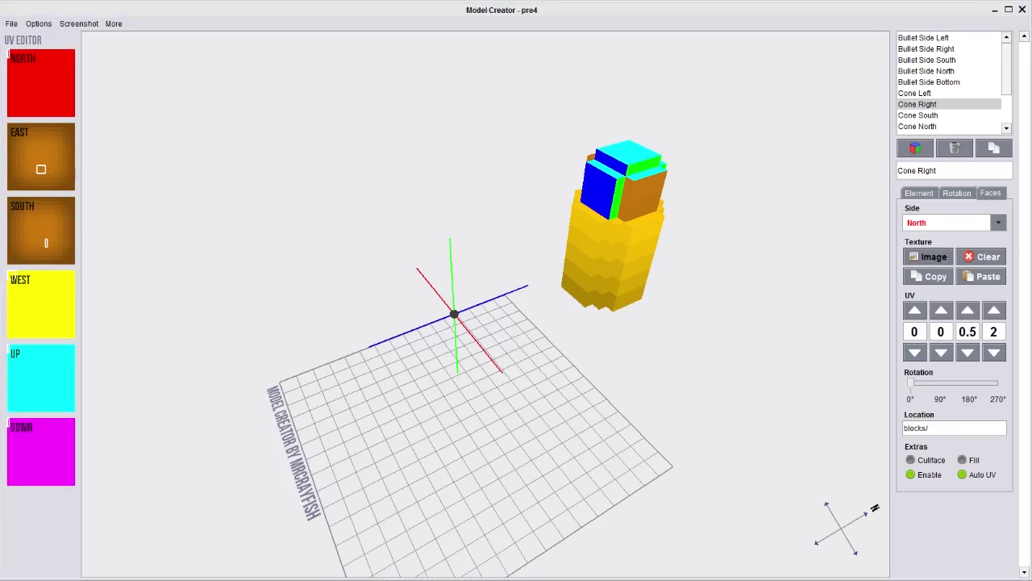
left_click(773, 278)
left_click_drag(11, 56, 54, 103)
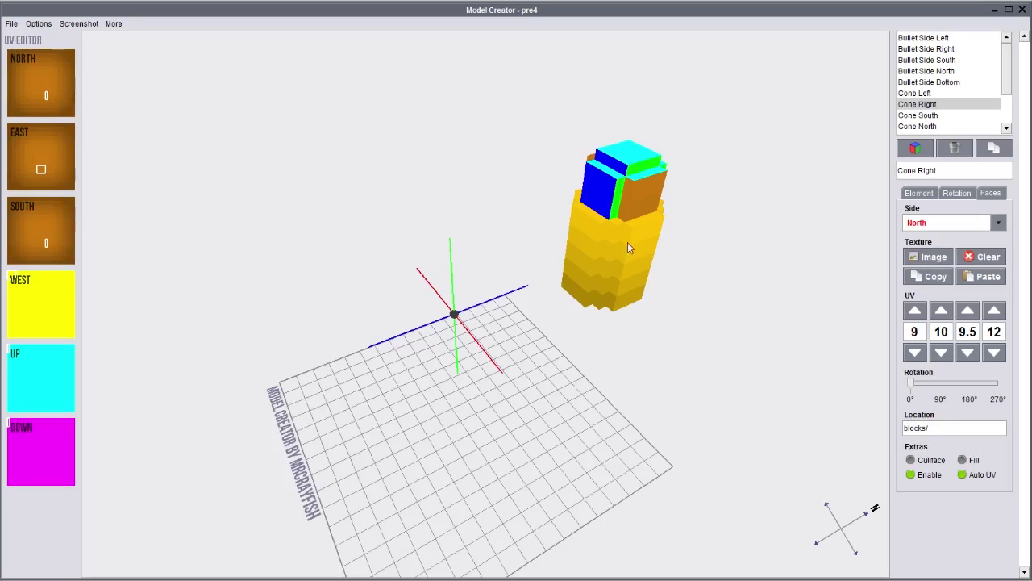
- Texture Cone Right's Up face with the copper-brown image and move its UV area to 7, 7, 7.5, 9
left_click_drag(629, 248, 542, 238)
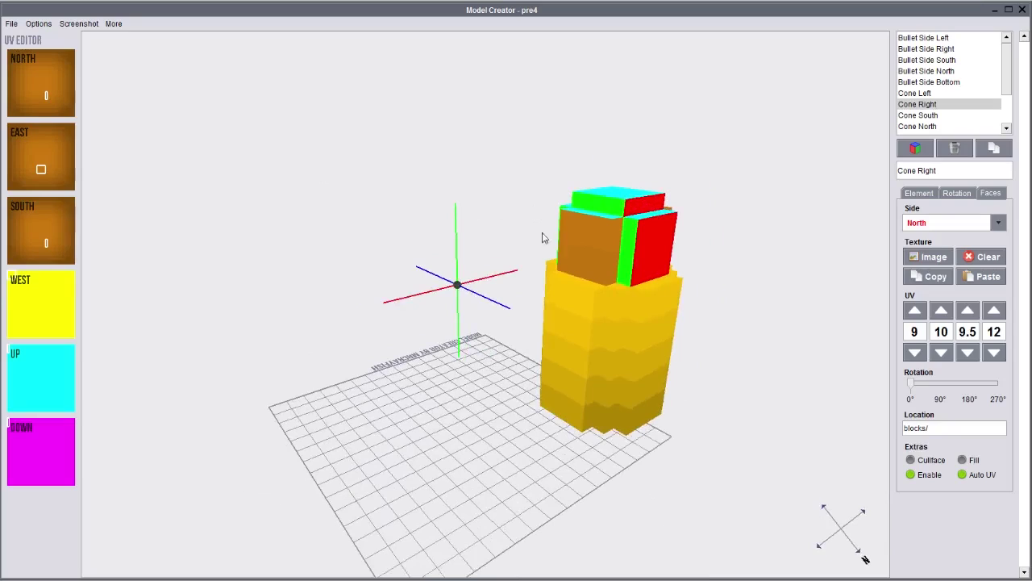
left_click(958, 226)
left_click(938, 314)
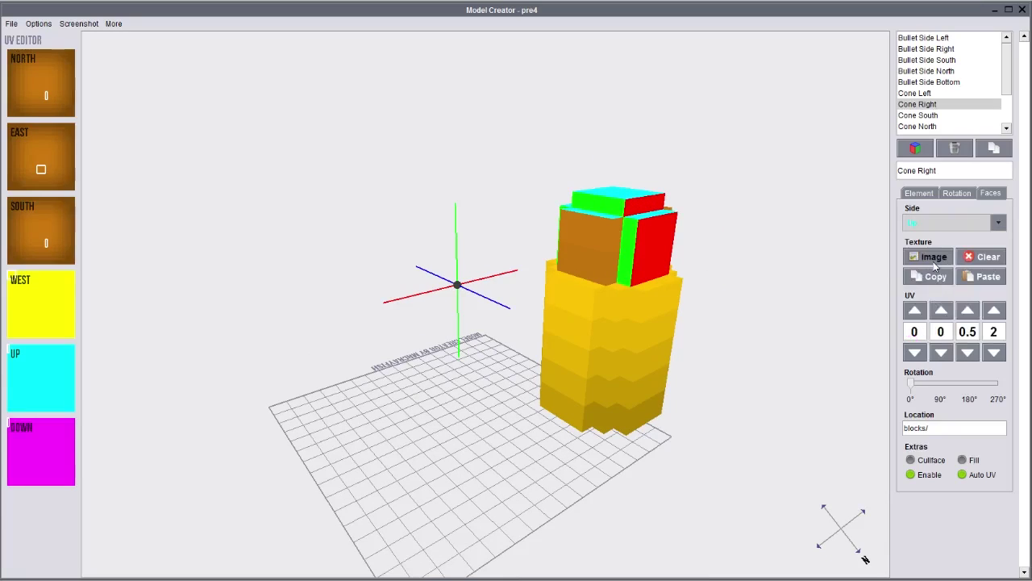
left_click(935, 259)
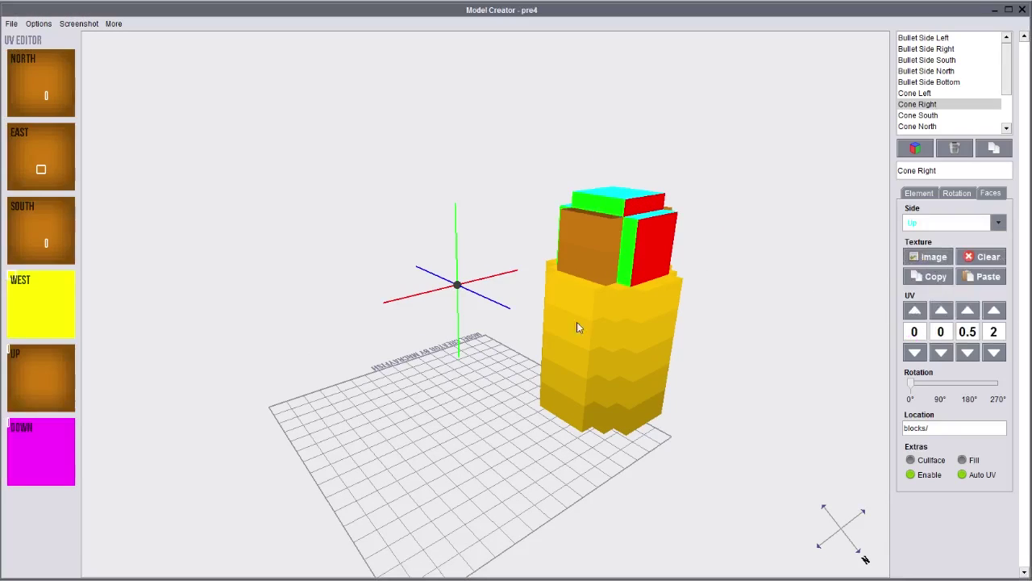
left_click_drag(8, 351, 40, 379)
mouse_move(588, 252)
left_mouse_down()
mouse_move(622, 239)
mouse_move(588, 238)
left_mouse_up()
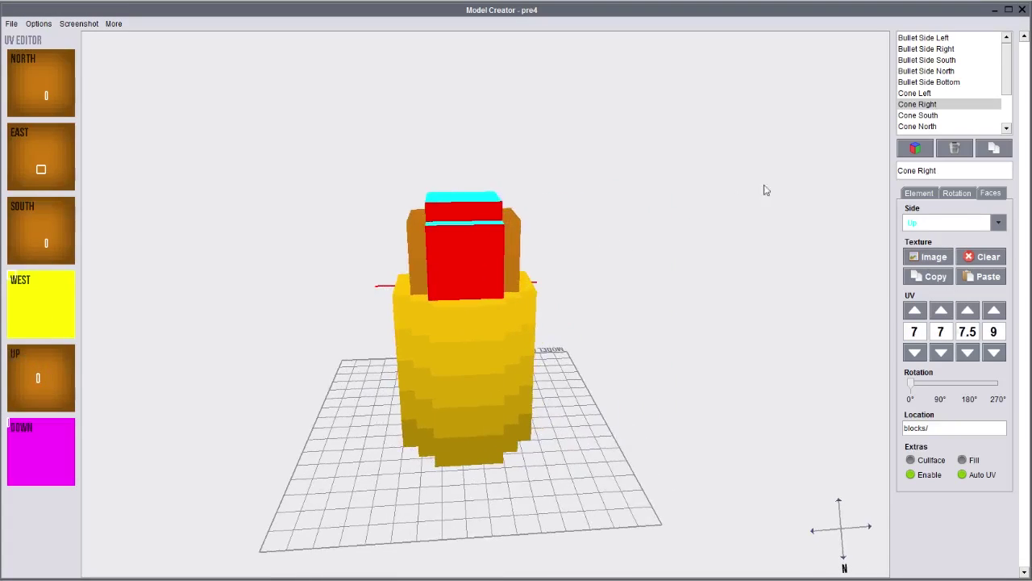
- Texture Cone North's North face with the copper-brown image and move its UV area just below the centre of the texture
left_click(984, 228)
left_click(976, 241)
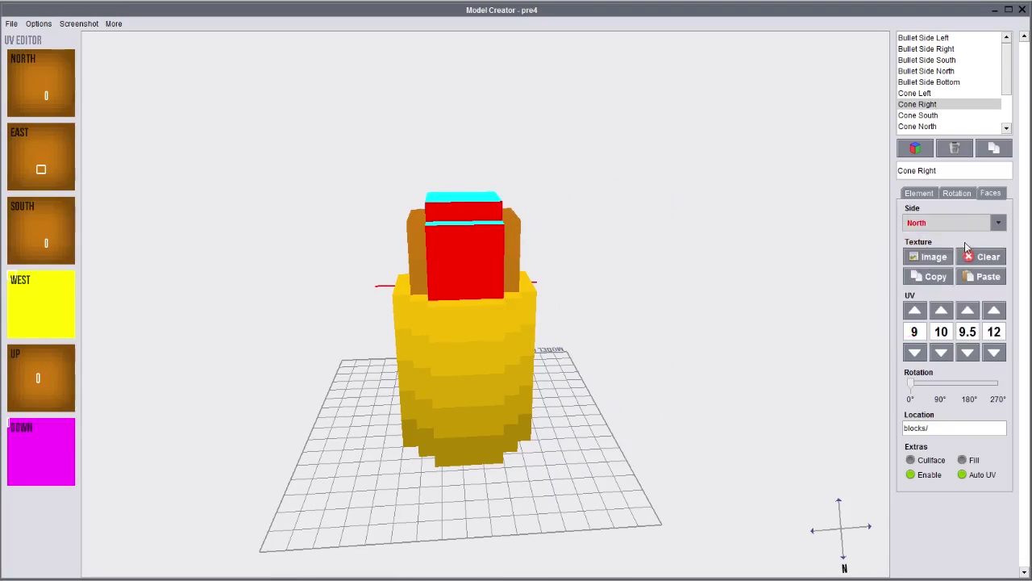
left_click(952, 117)
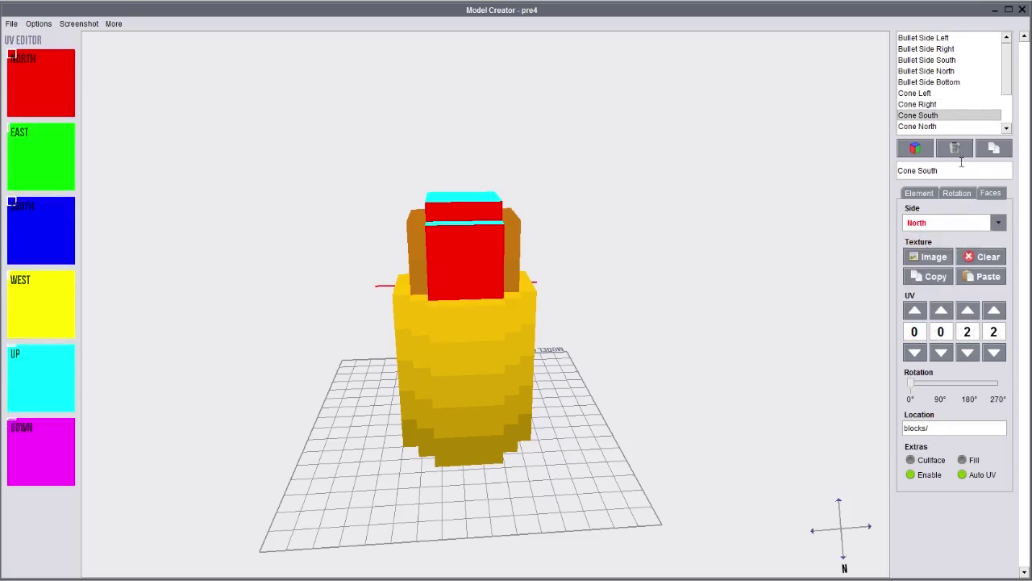
left_click(961, 127)
left_click(947, 226)
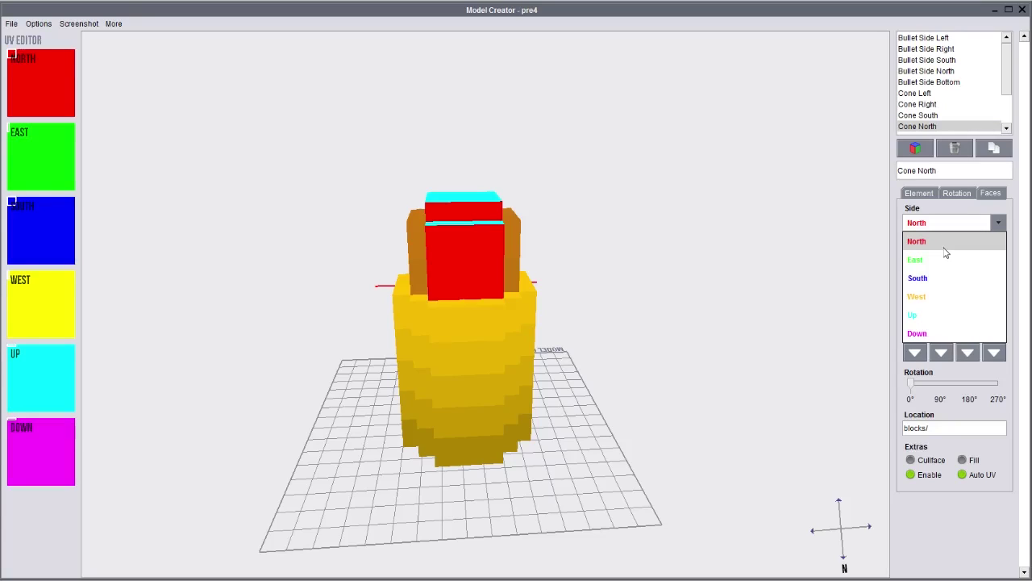
left_click(944, 247)
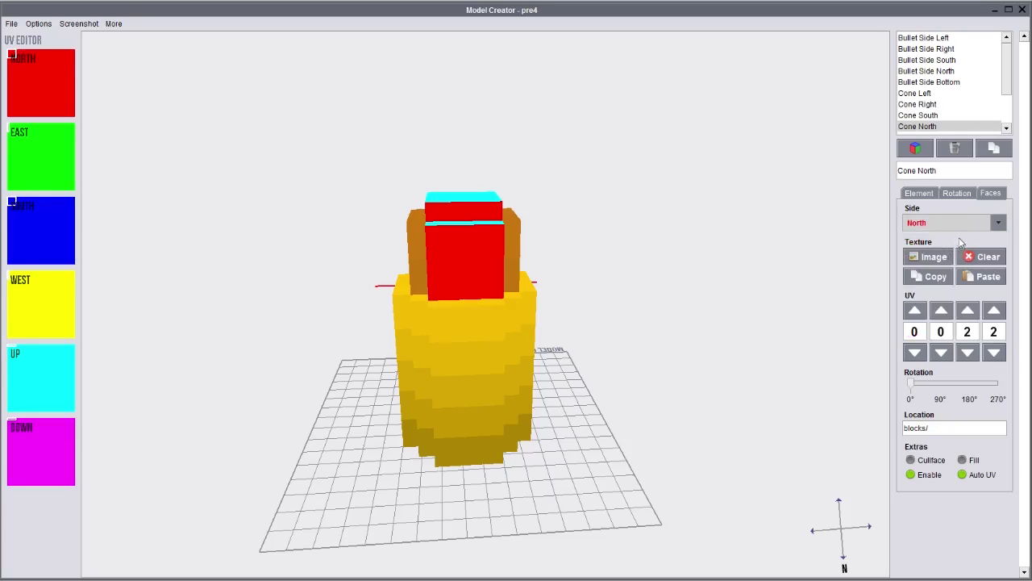
left_click(979, 226)
left_click(978, 239)
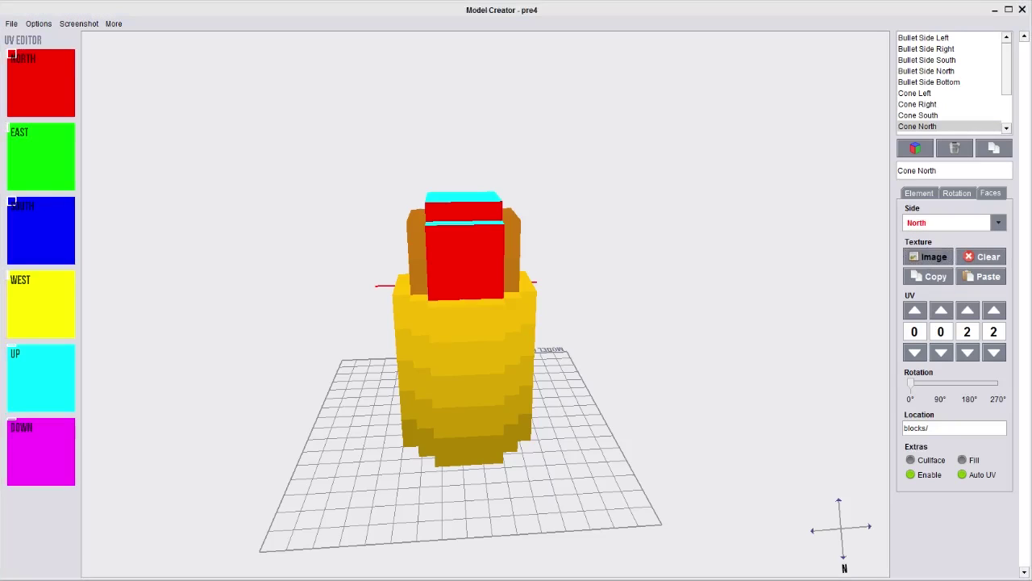
left_click(734, 292)
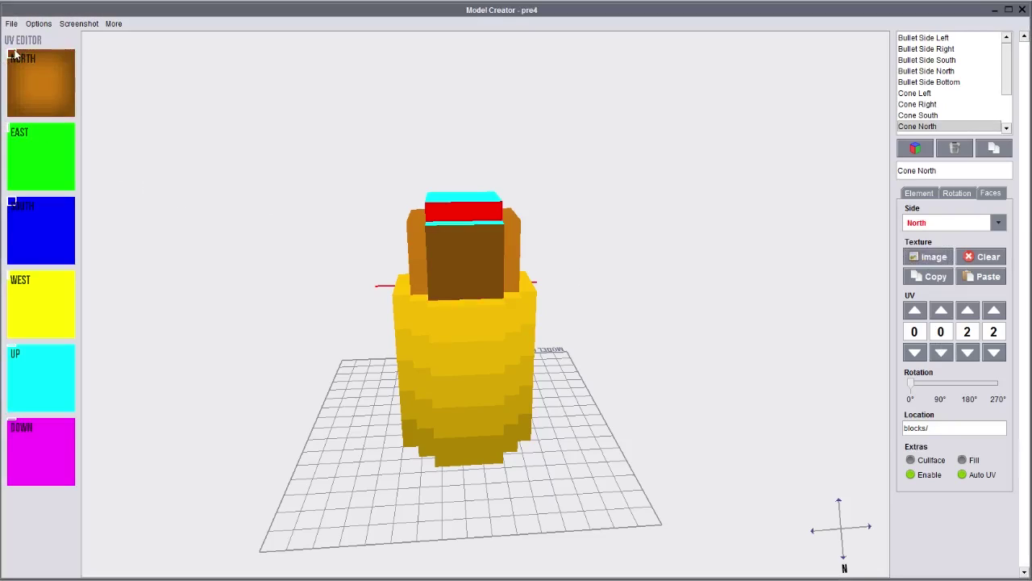
left_click_drag(15, 53, 42, 100)
- Texture Cone North's Up face with the copper-brown image and move its UV area to the centre of the texture
left_click(945, 229)
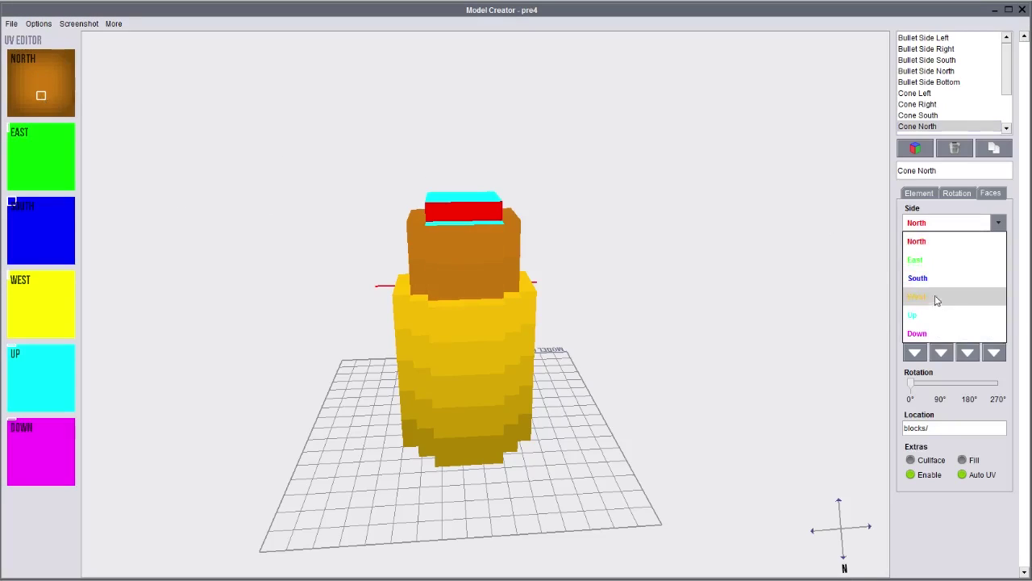
left_click(924, 316)
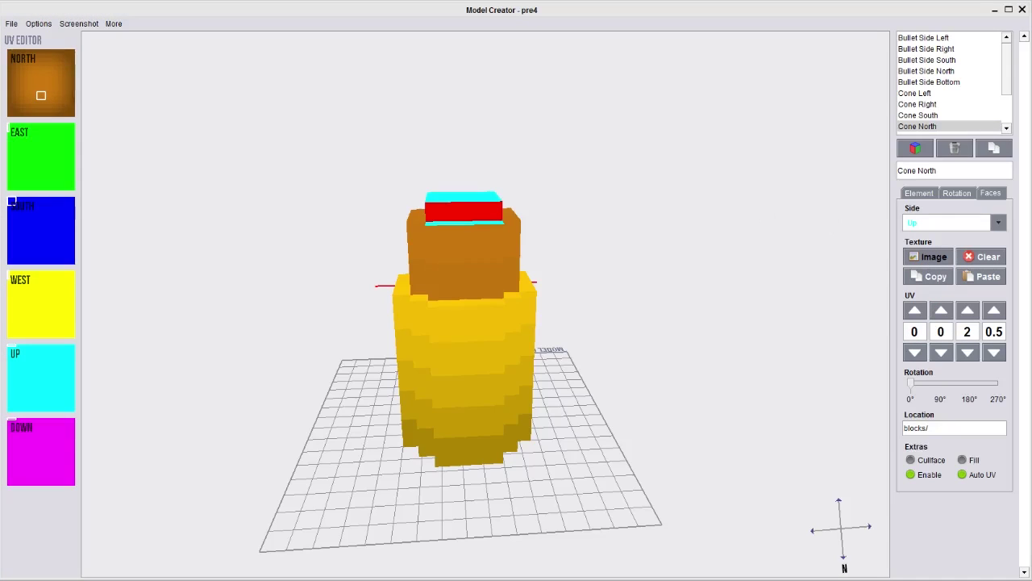
left_click(983, 332)
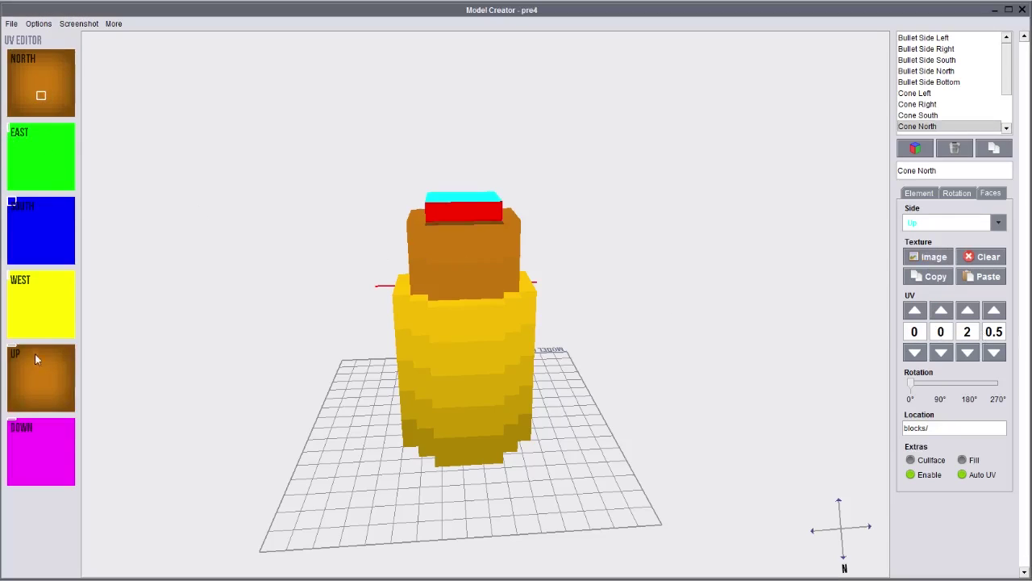
left_click_drag(16, 350, 47, 372)
- Texture Cone North's East face with the copper-brown image and move its UV area below the centre of the texture
left_click_drag(427, 288, 488, 284)
left_click(910, 221)
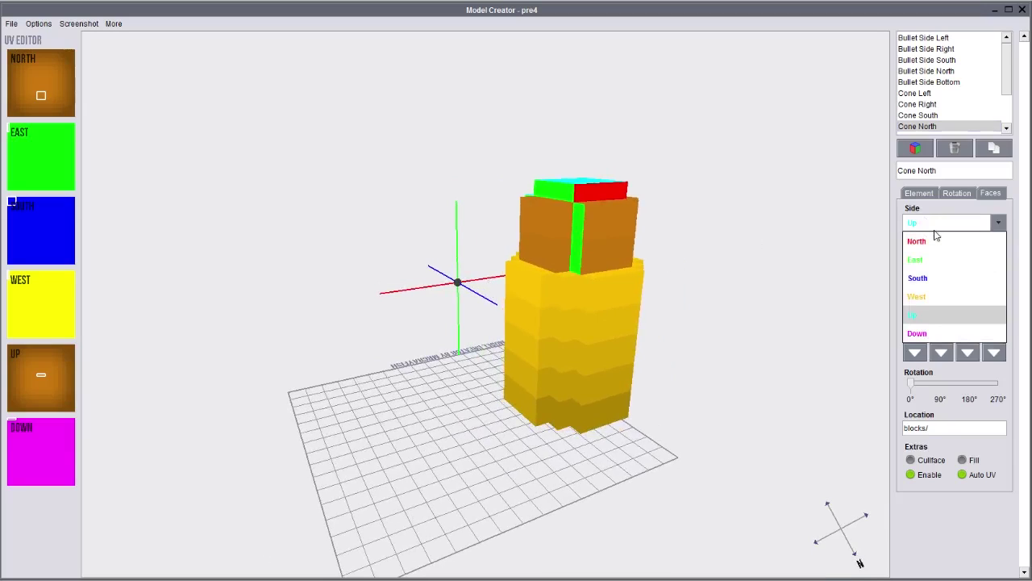
left_click(930, 311)
left_click(939, 226)
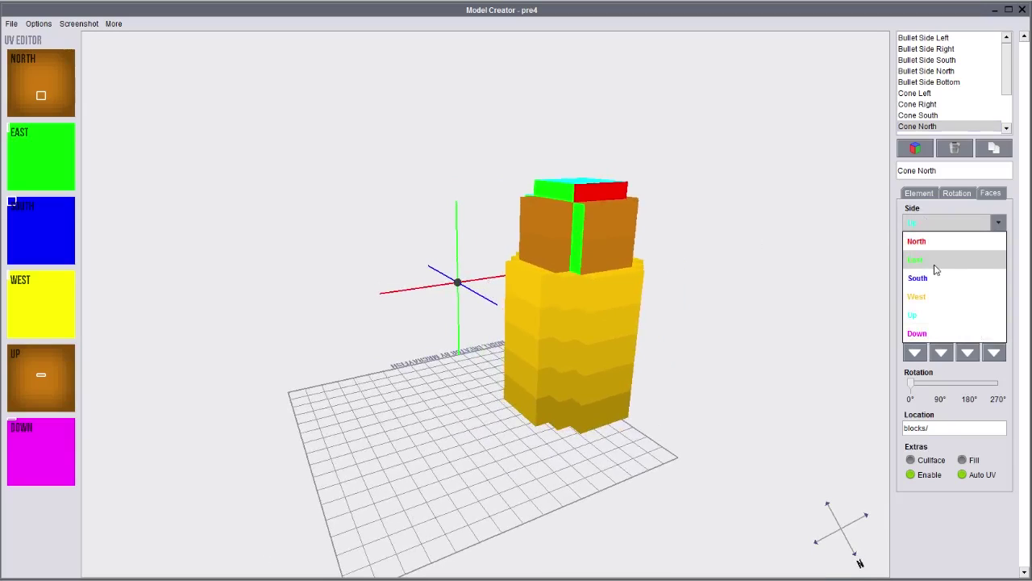
left_click(933, 258)
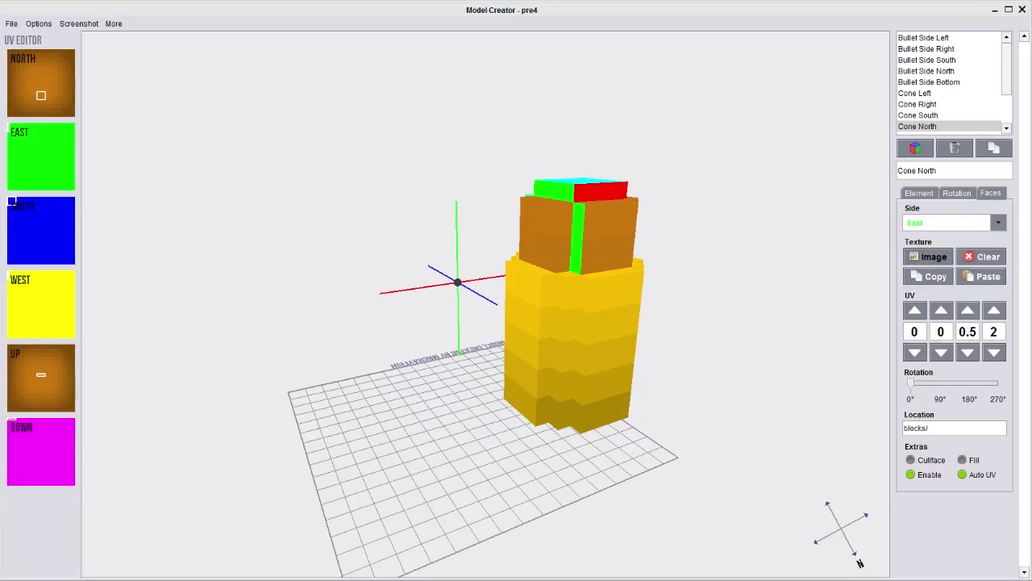
left_click(763, 404)
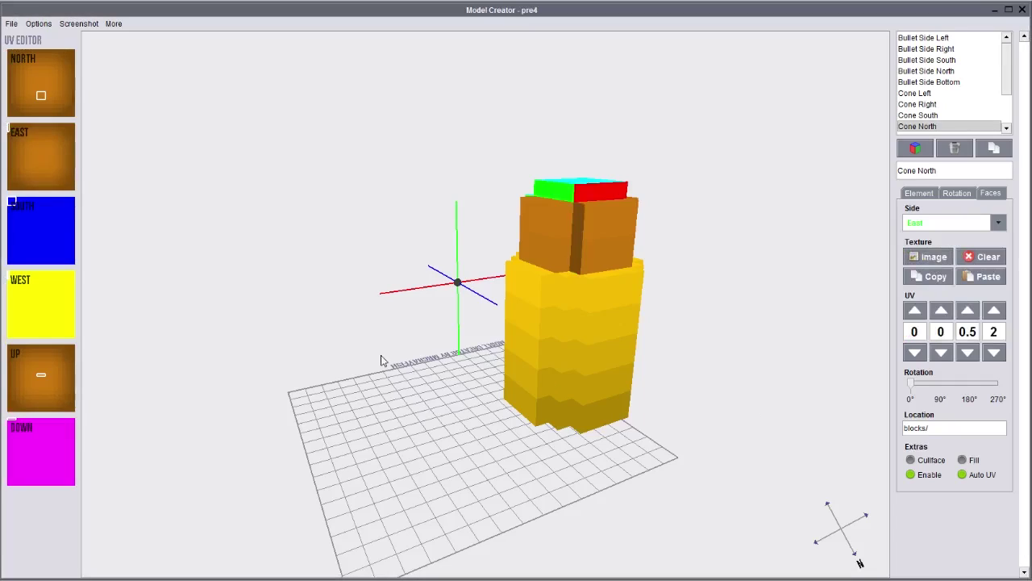
left_click_drag(10, 133, 42, 177)
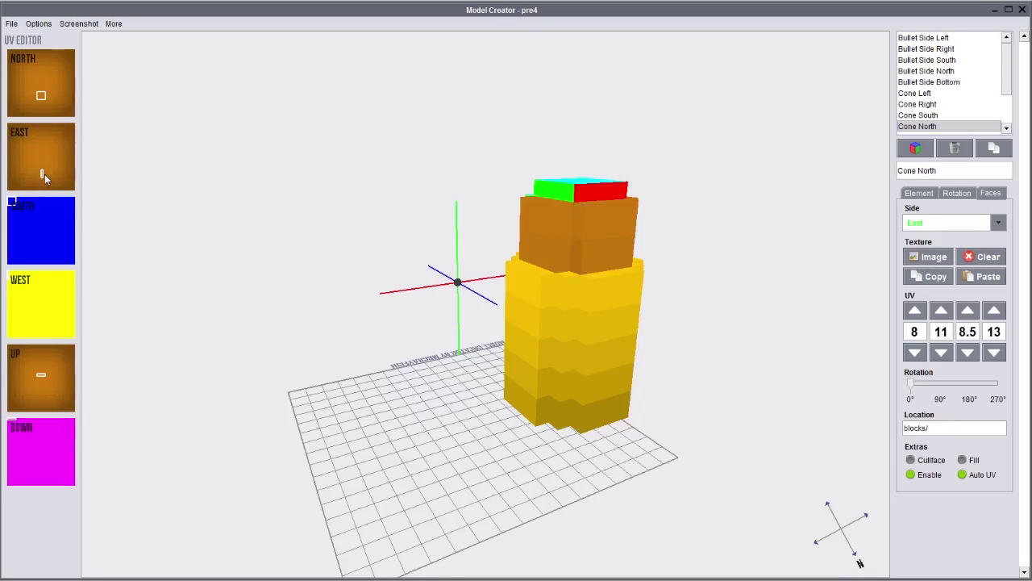
- Texture Cone North's West face with the copper-brown image and move its UV area below the centre of the texture
left_click_drag(248, 196, 447, 220)
left_click(968, 225)
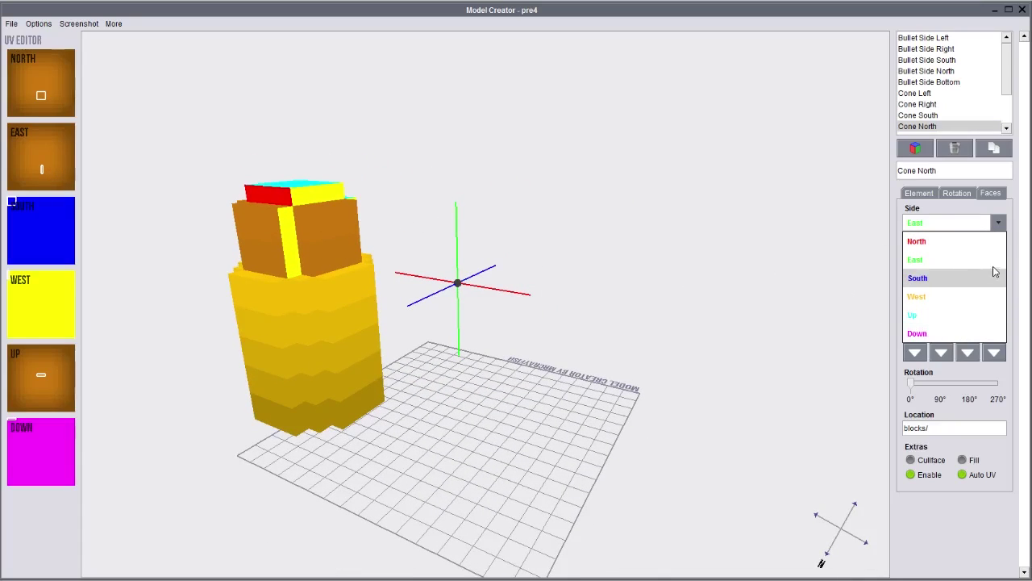
left_click(944, 296)
left_click(934, 262)
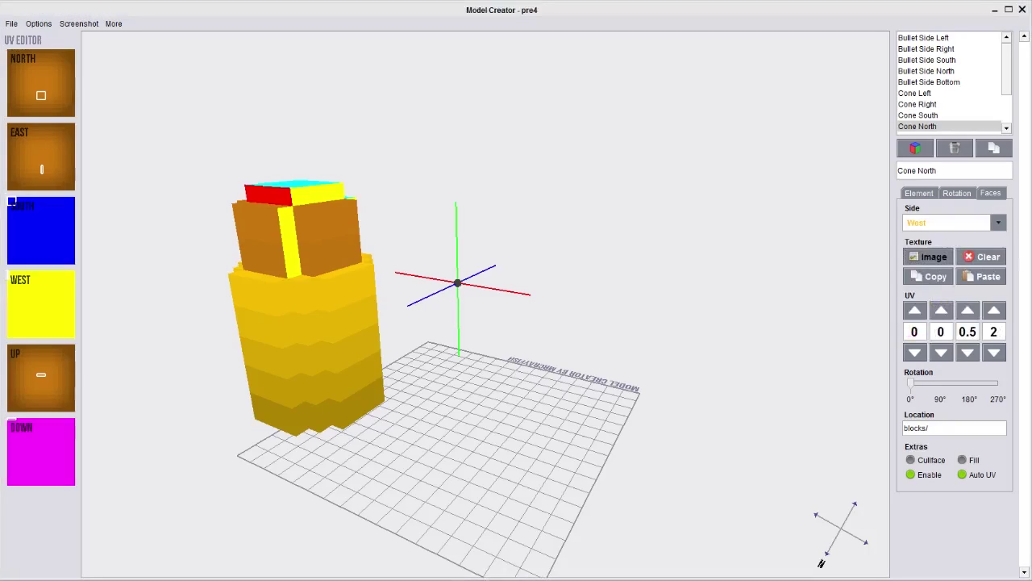
left_click(638, 357)
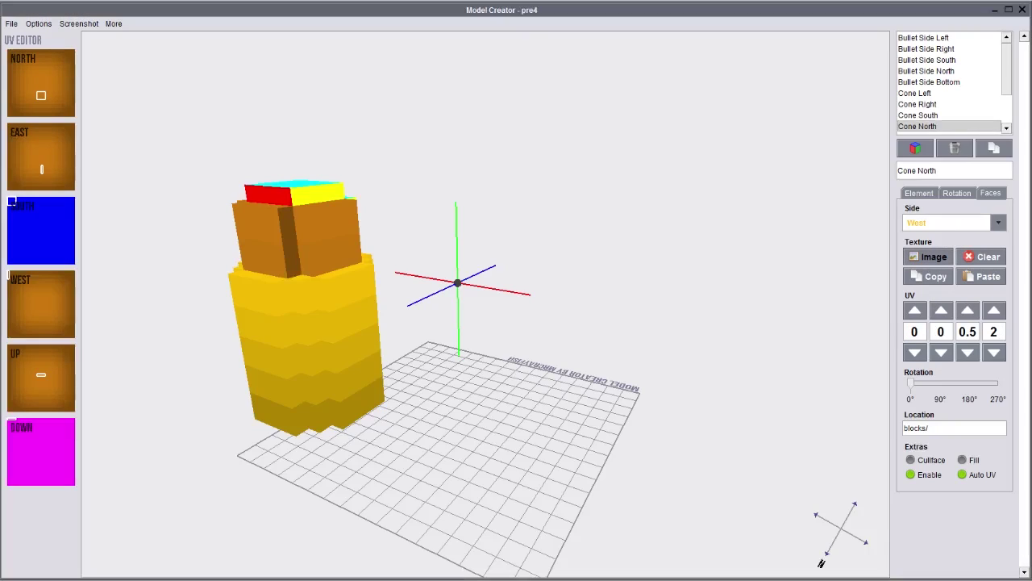
left_click_drag(10, 282, 48, 314)
- Texture Cone Top's South face with the copper-brown image and move its UV area to 7, 12, 9, 12.5
left_click_drag(201, 298, 367, 199)
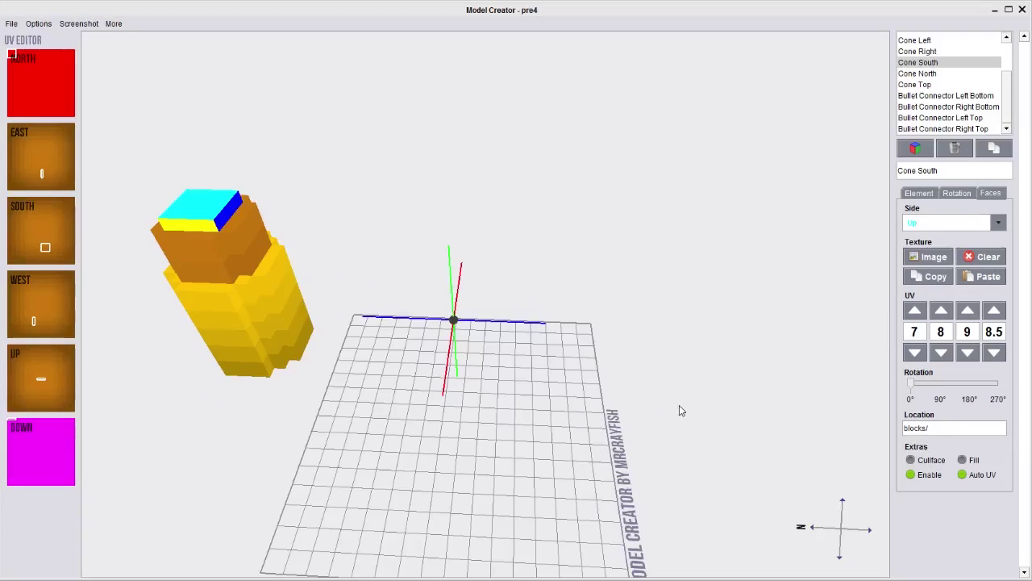
left_click_drag(680, 410, 446, 161)
left_click(949, 76)
left_click(943, 85)
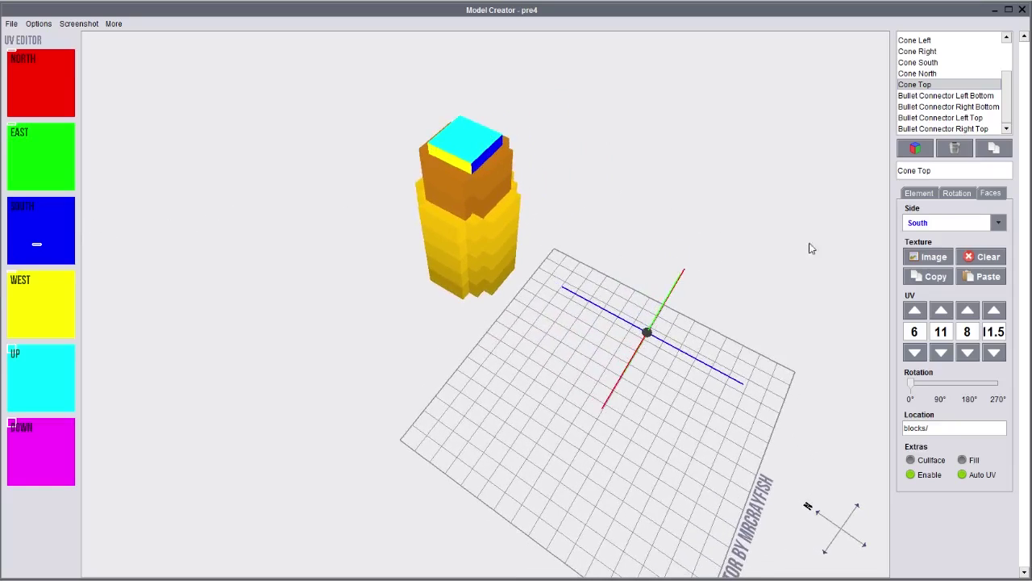
left_click(942, 223)
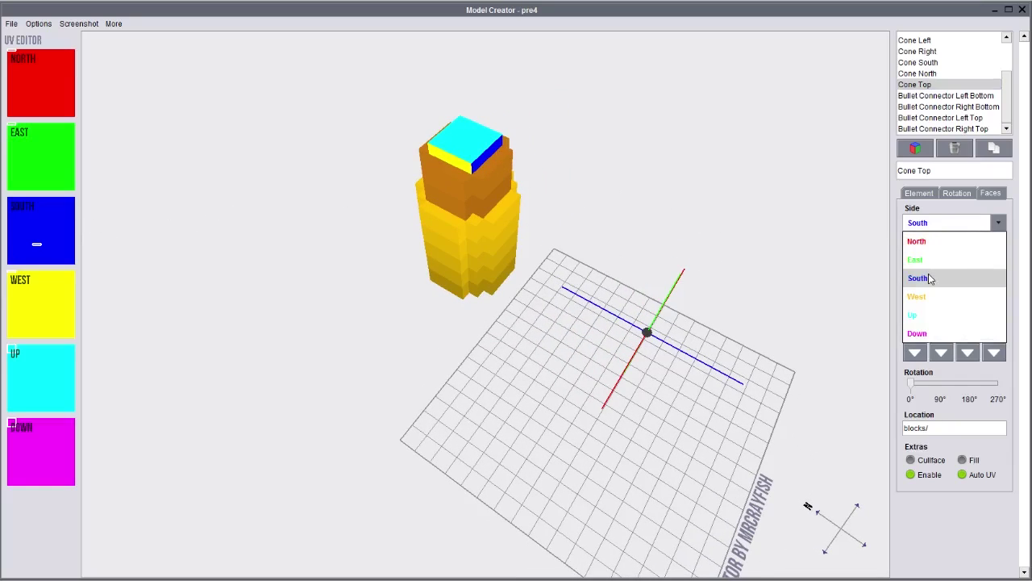
left_click(930, 279)
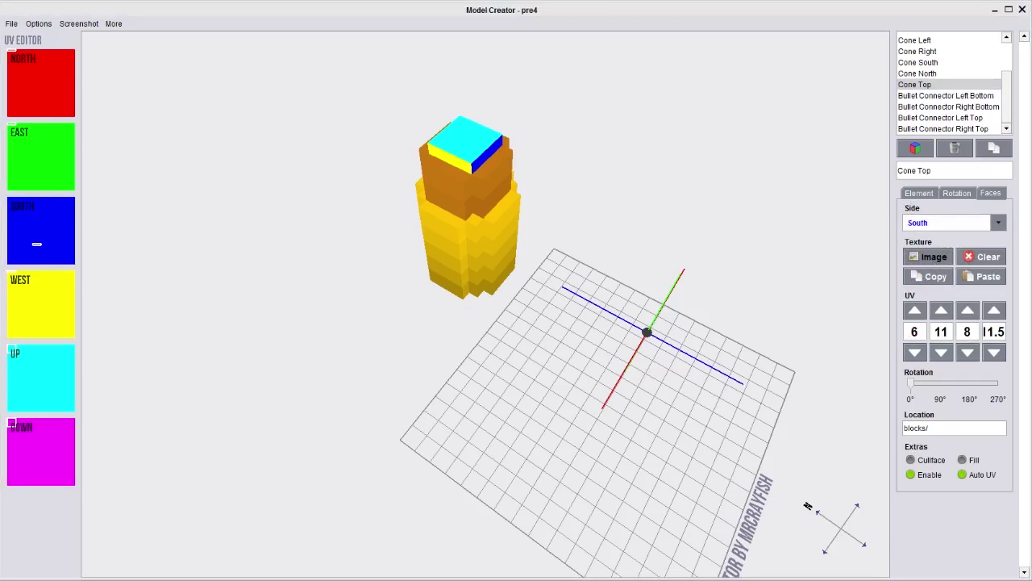
left_click(942, 313)
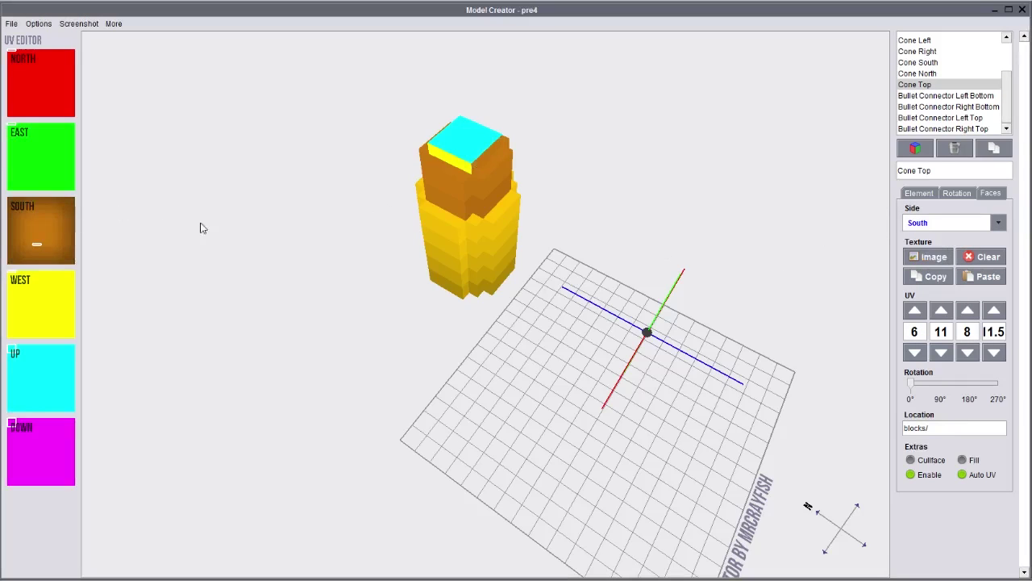
left_click_drag(202, 229, 742, 258)
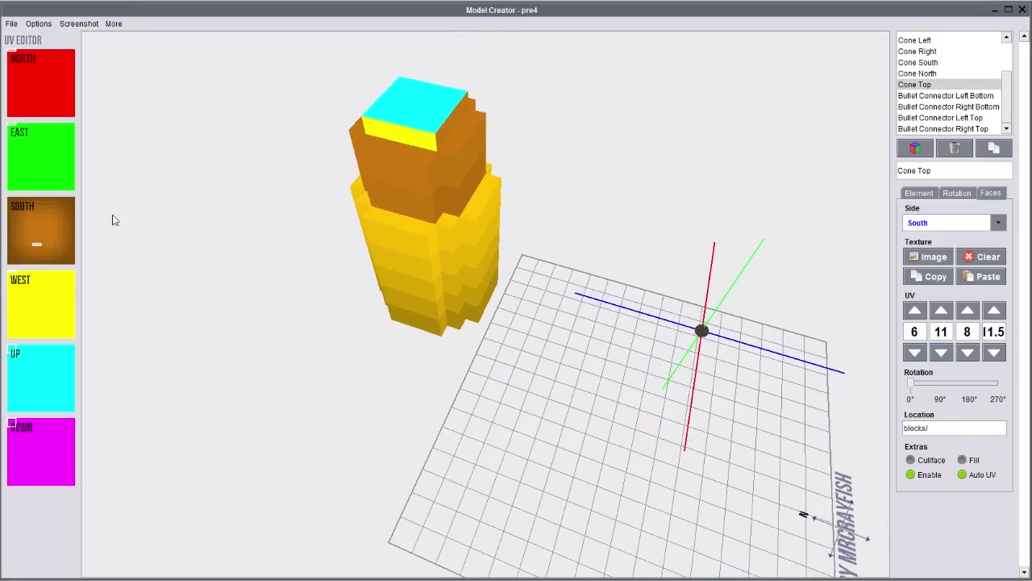
left_click_drag(38, 244, 42, 250)
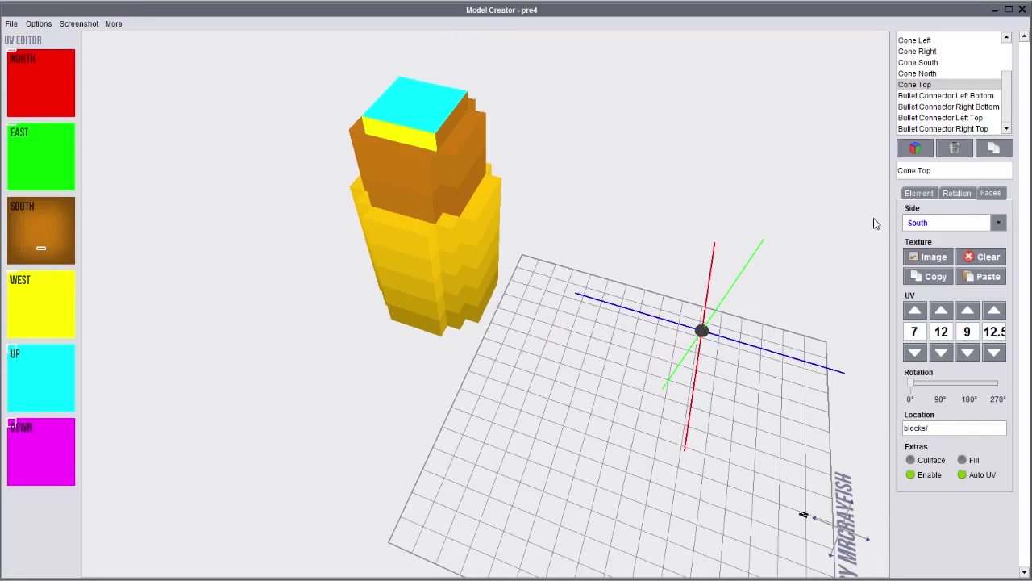
- Texture Cone Top's West face with the copper-brown image and move its UV area to 9, 12, 11, 12.5
left_click(985, 225)
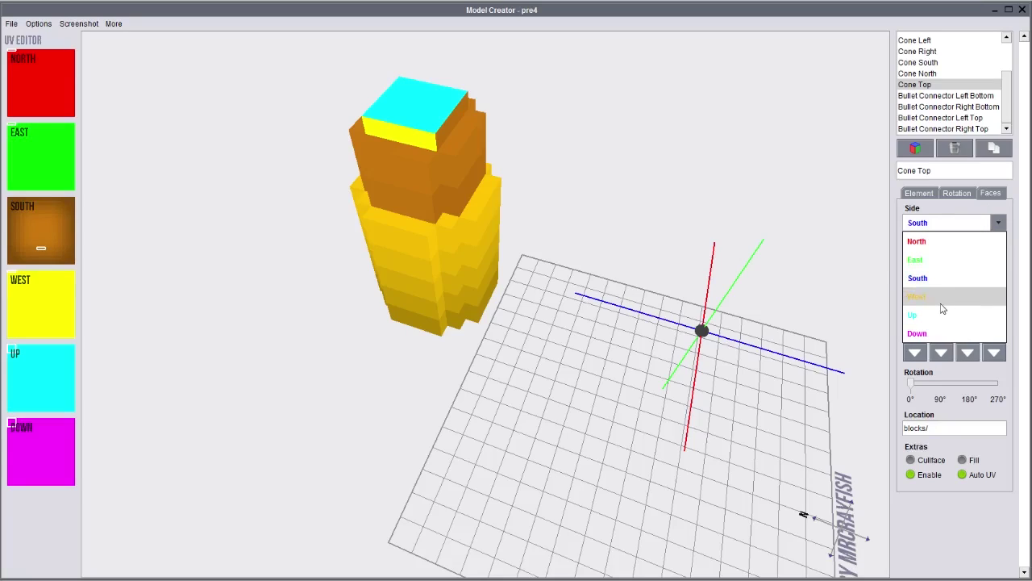
left_click(939, 296)
left_click(935, 256)
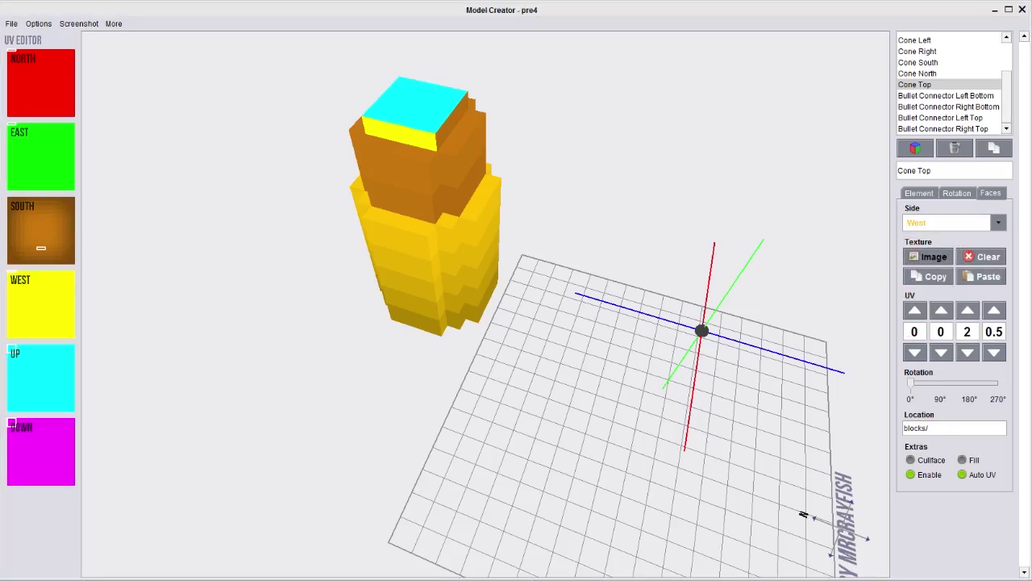
left_click_drag(24, 279, 58, 325)
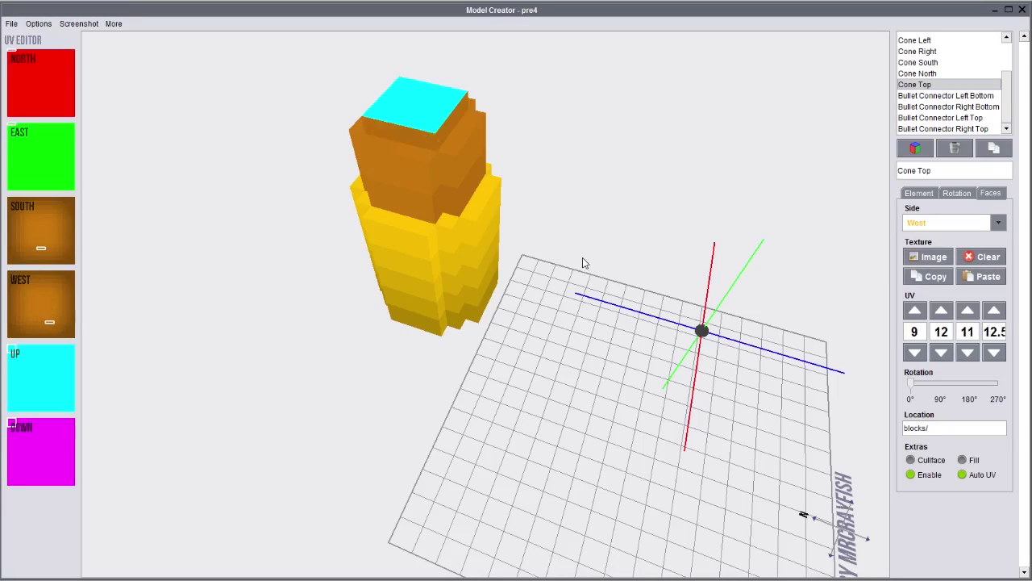
- Texture Cone Top's East face with the copper-brown image and move its UV area to 7, 12, 9, 12.5
left_click(972, 222)
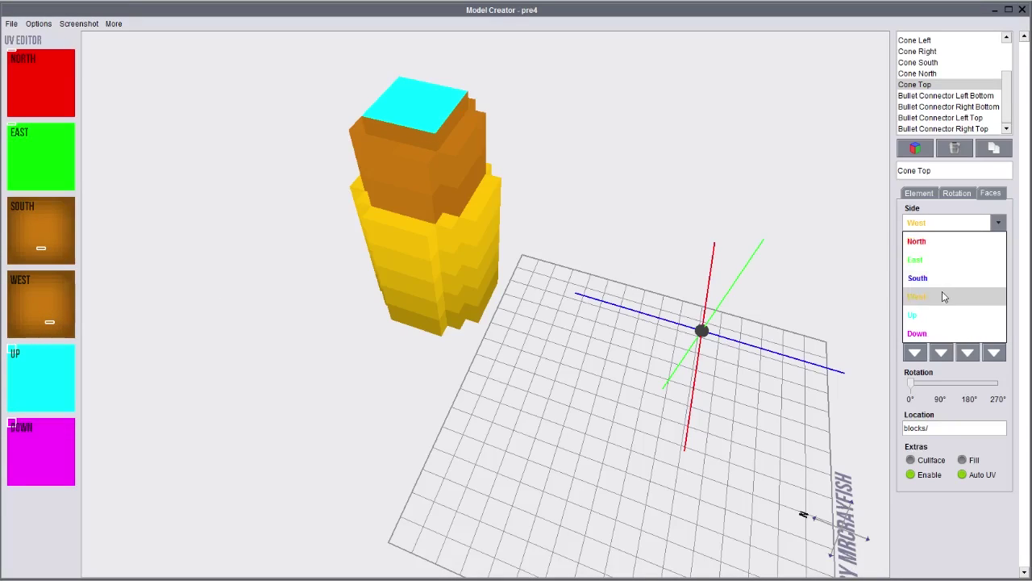
left_click(923, 259)
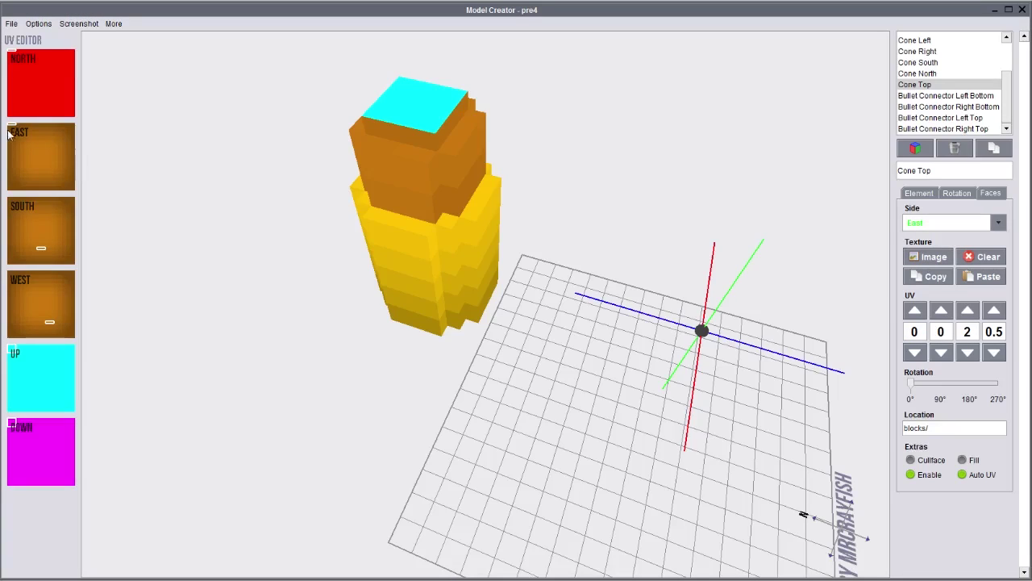
left_click_drag(12, 131, 40, 175)
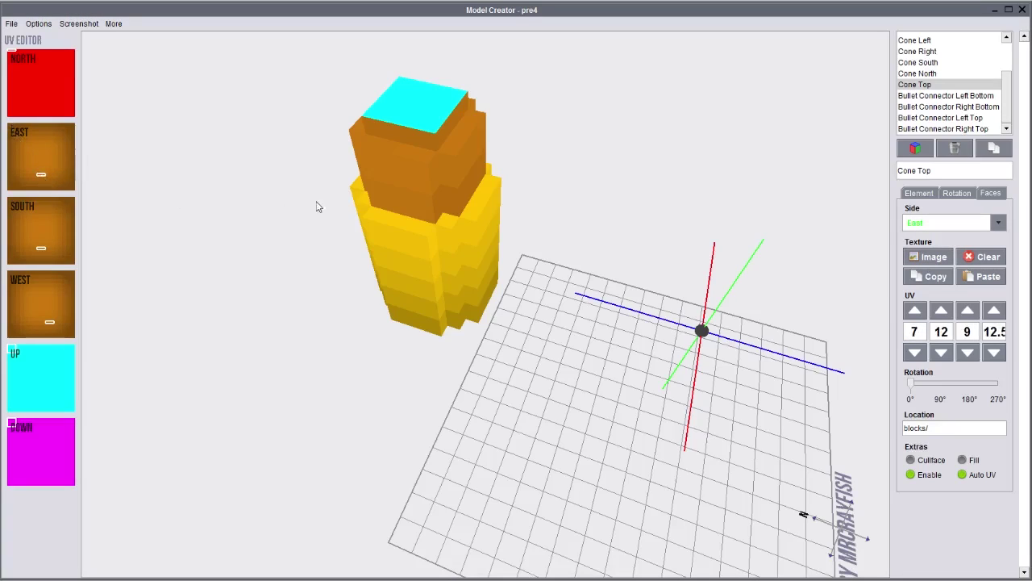
- Texture Cone Top's North face with the copper-brown image and move its UV area to 8, 12, 10, 12.5
left_click_drag(316, 202, 147, 152)
left_click_drag(829, 110, 576, 140)
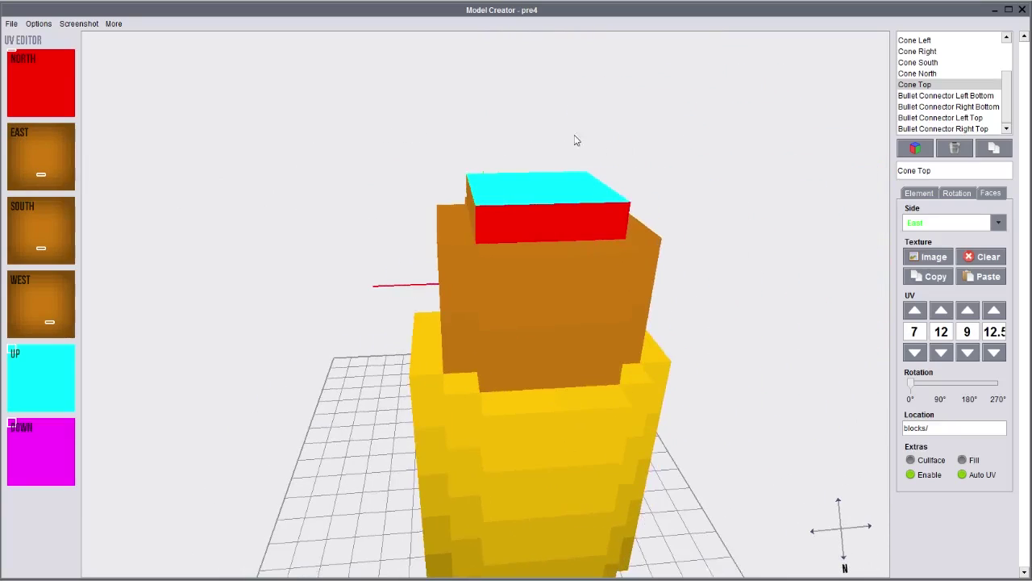
left_click(948, 229)
left_click(939, 240)
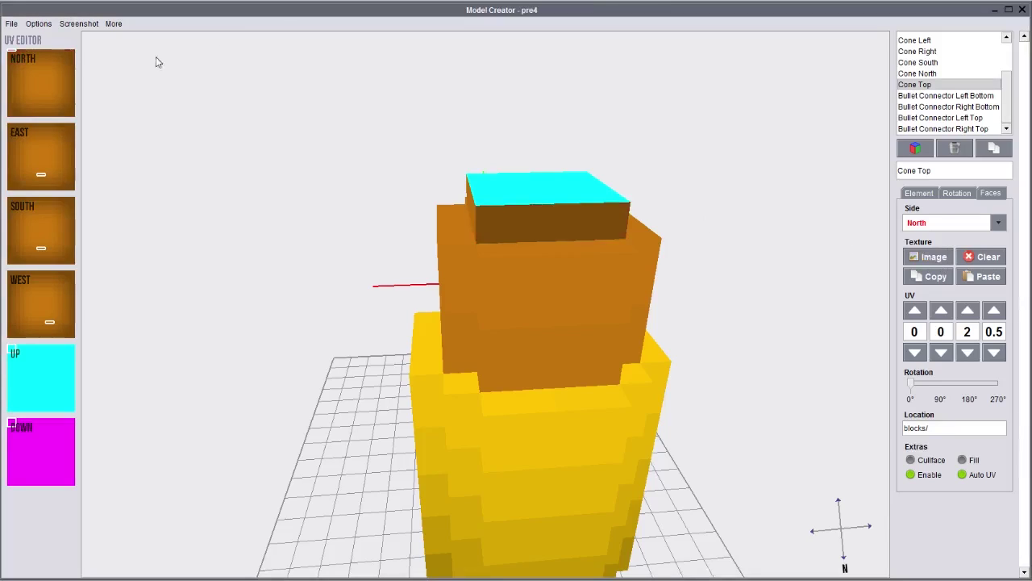
left_click_drag(13, 55, 46, 111)
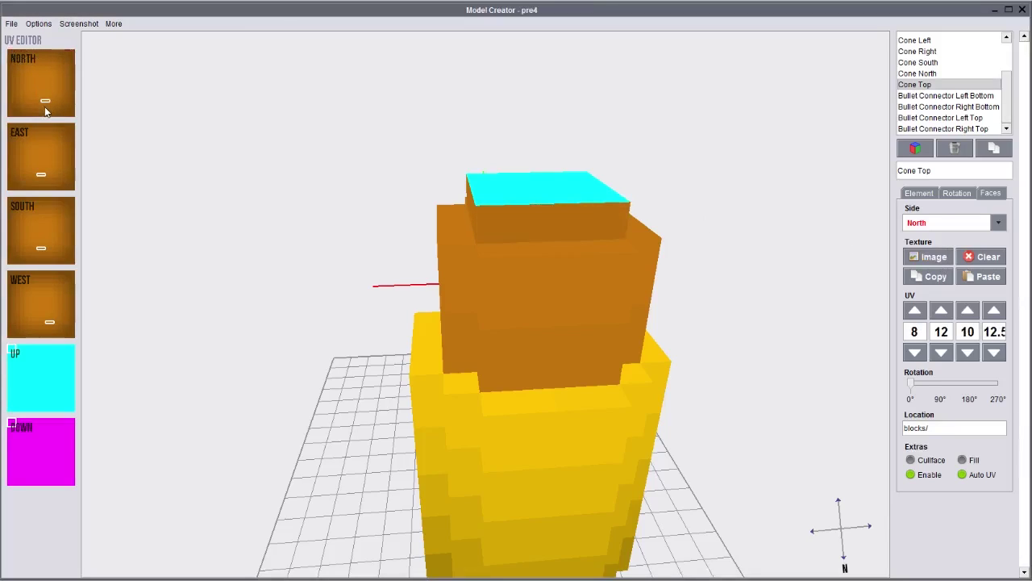
- Texture Cone Top's Up face with the copper-brown image and move its UV area to 7, 12, 9, 14
right_click_drag(552, 137, 470, 161)
right_click_drag(436, 220, 587, 198)
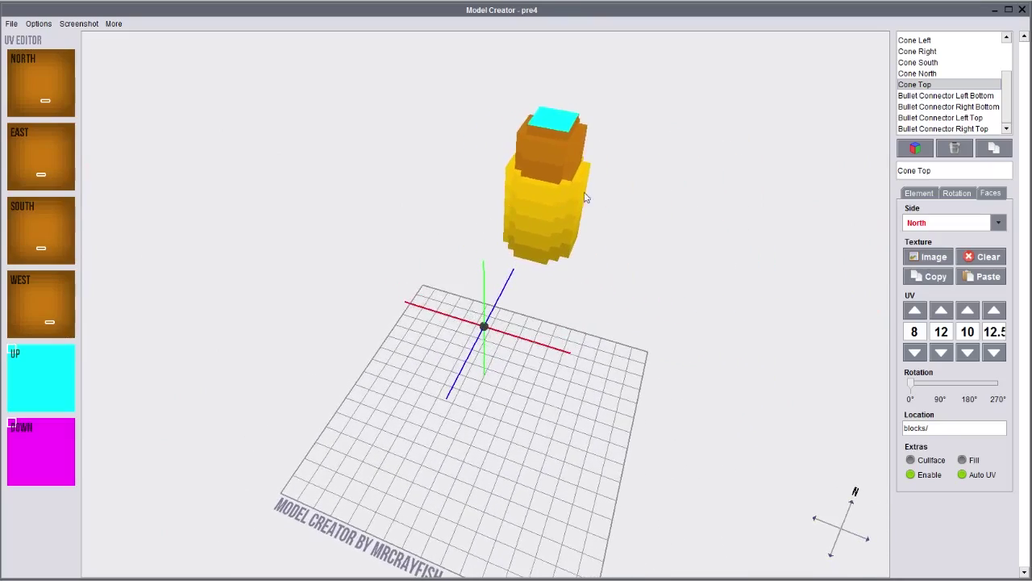
left_click(925, 231)
left_click(928, 315)
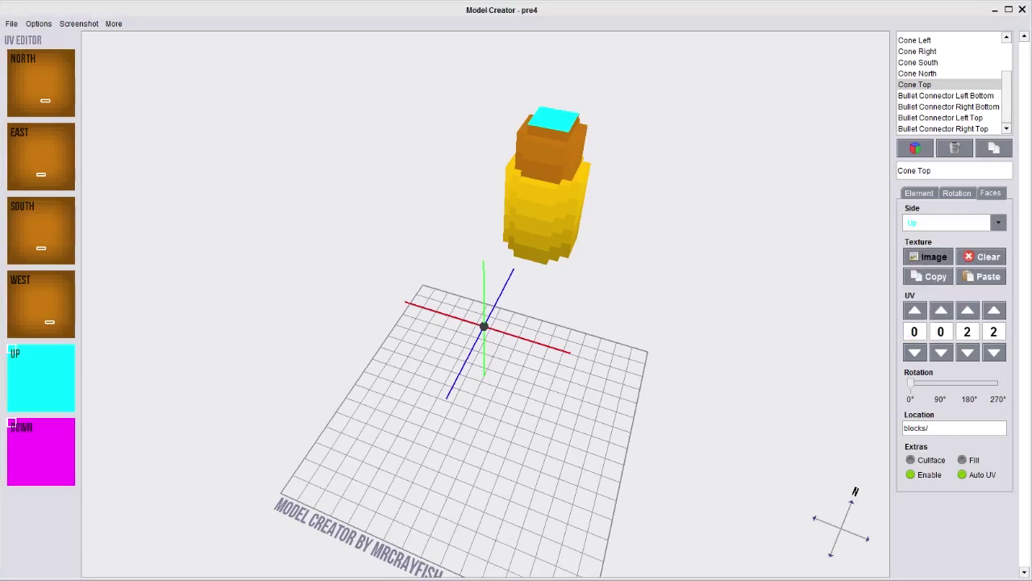
left_click(564, 368)
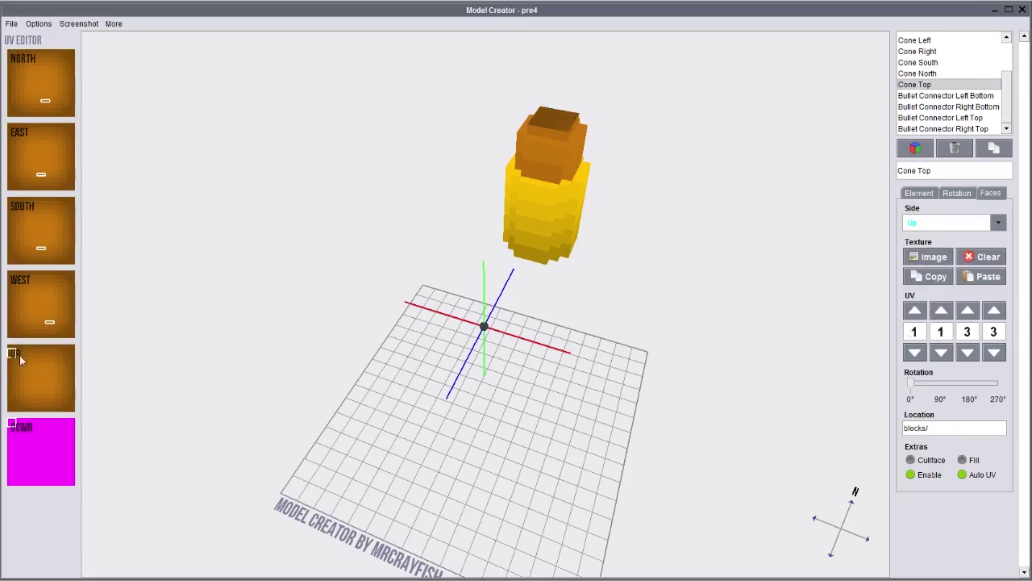
left_click_drag(19, 355, 46, 409)
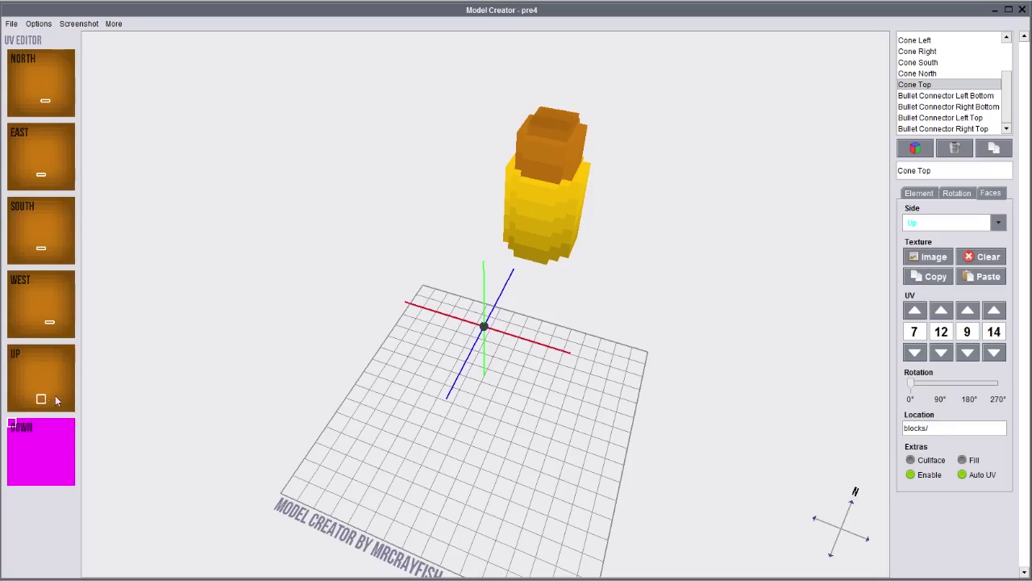
- Shrink and shift the UV area of Cone Top's Up face to 9, 12, 10, 13
mouse_move(476, 296)
left_mouse_down()
mouse_move(447, 258)
mouse_move(541, 296)
mouse_move(490, 292)
left_mouse_up()
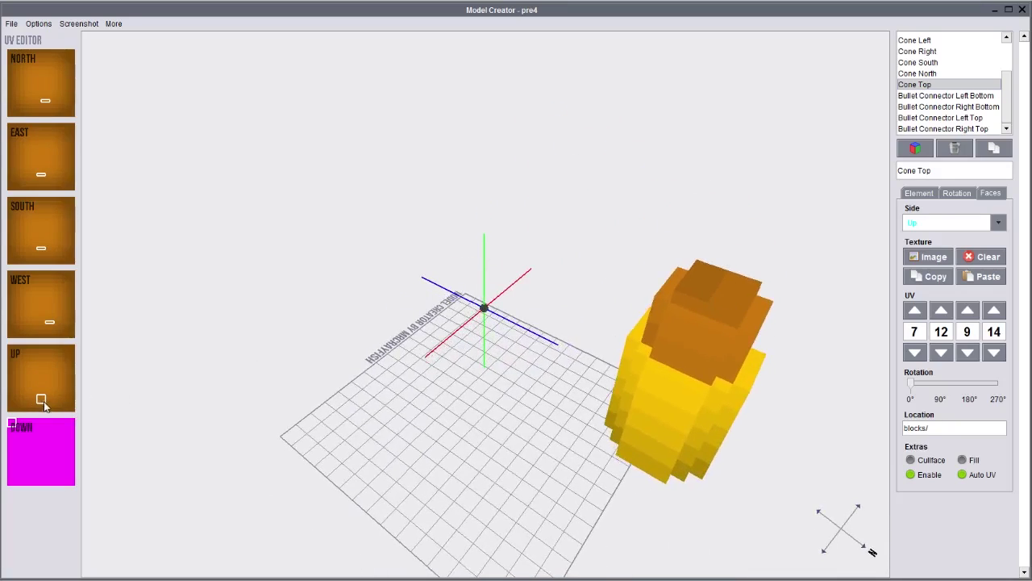
left_click(967, 352)
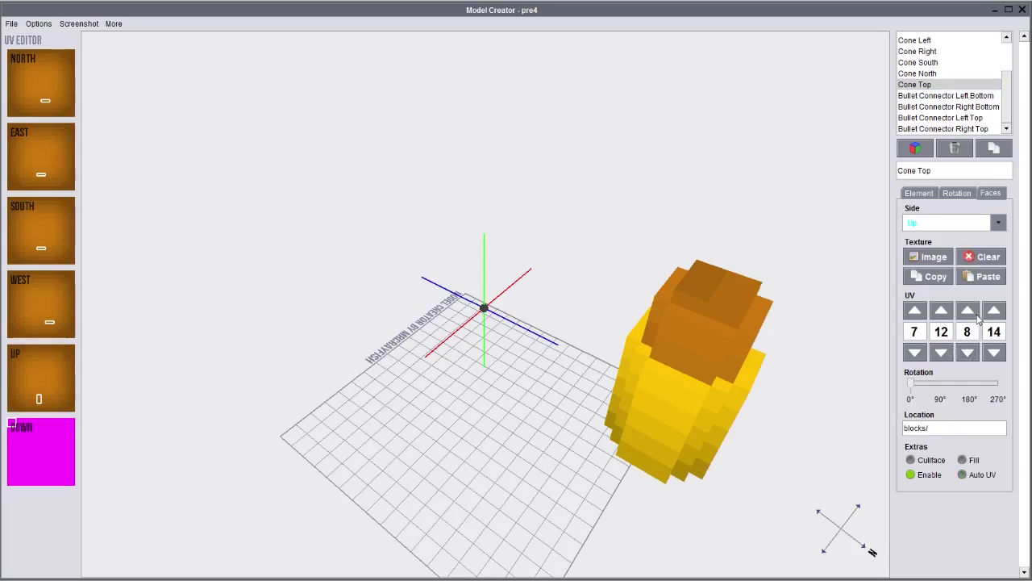
left_click(994, 312)
left_click(1004, 357)
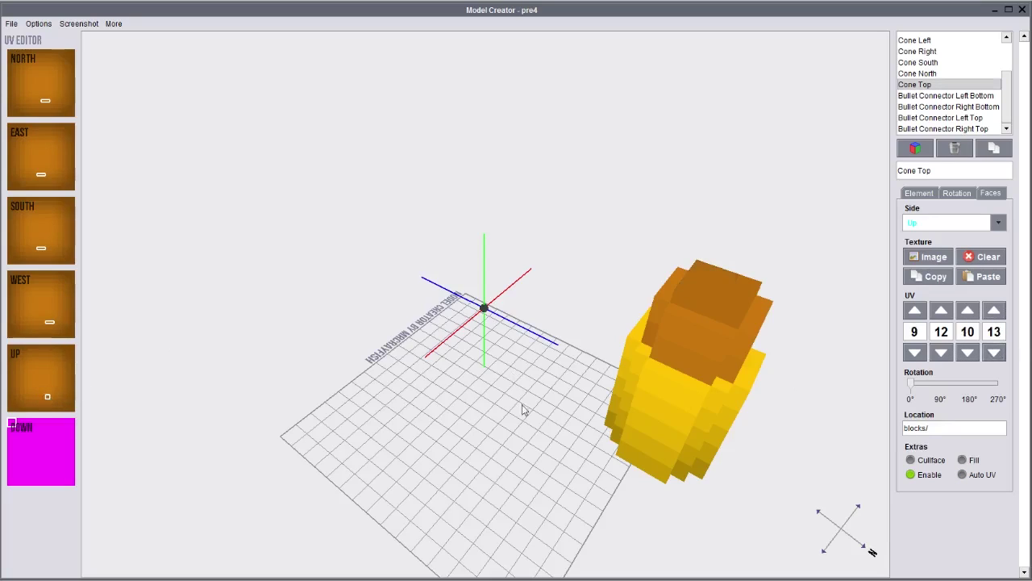
- Texture Bullet Side Bottom's Down face with the gold image and reduce its UV area to 0, 0, 1, 1
left_click_drag(810, 376, 728, 338)
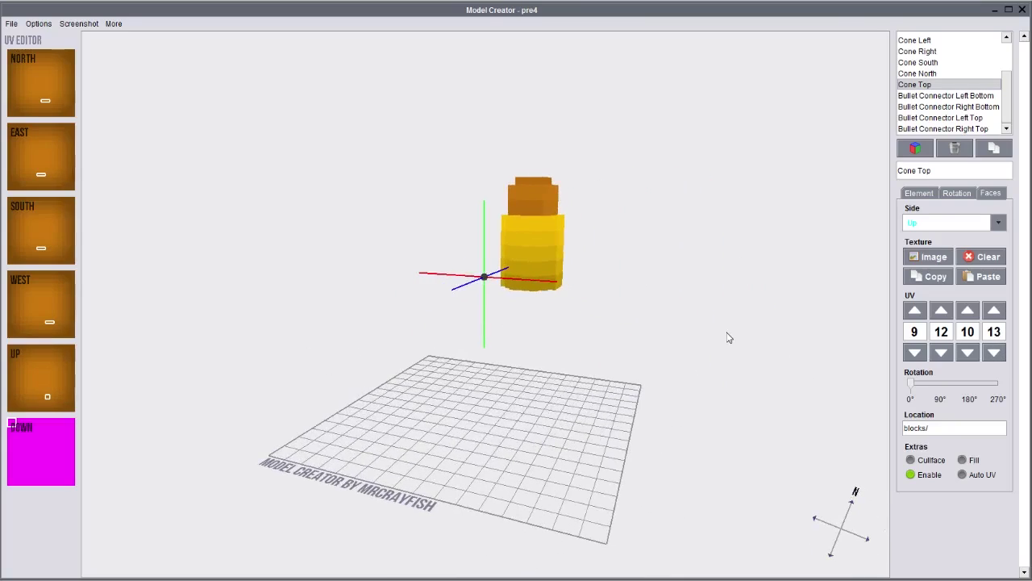
left_click_drag(502, 327, 626, 262)
scroll(963, 87, "up", 2)
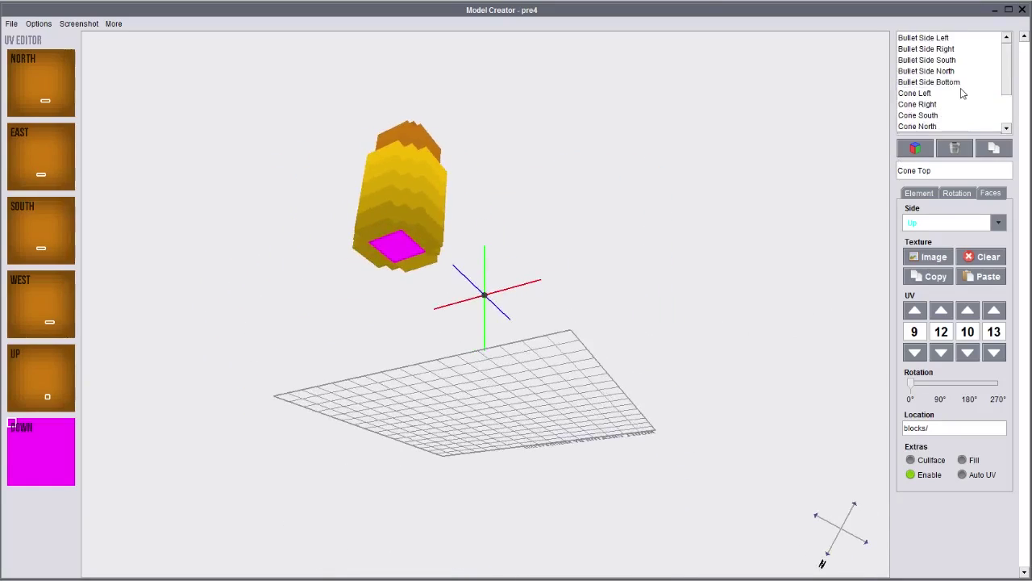
left_click(935, 82)
left_click(954, 223)
left_click(938, 336)
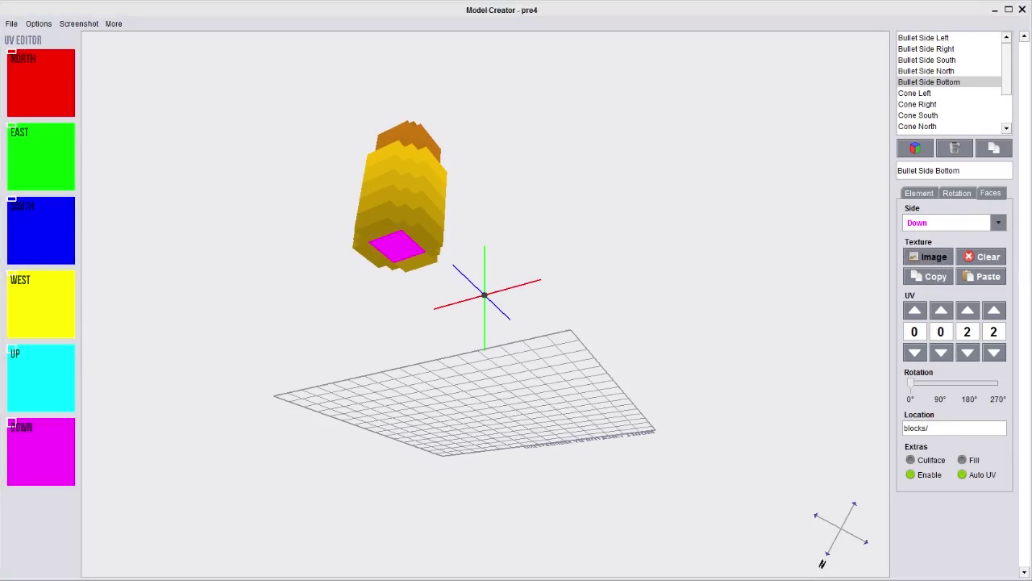
left_click(663, 446)
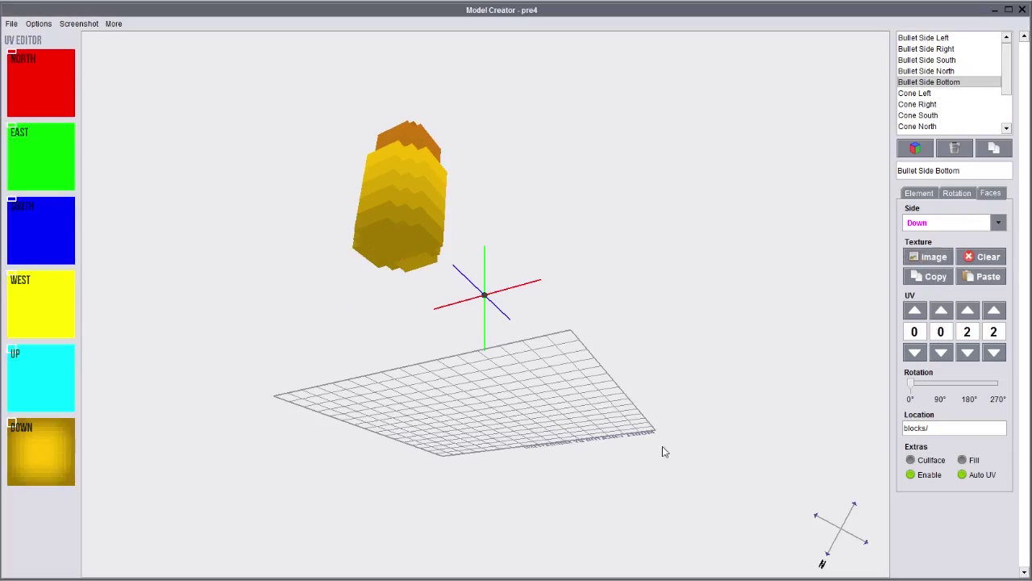
left_click(976, 353)
- Move the UV area of Bullet Side South's Down face to the texture's corner at 0, 0, 2, 1
left_click_drag(411, 302, 579, 296)
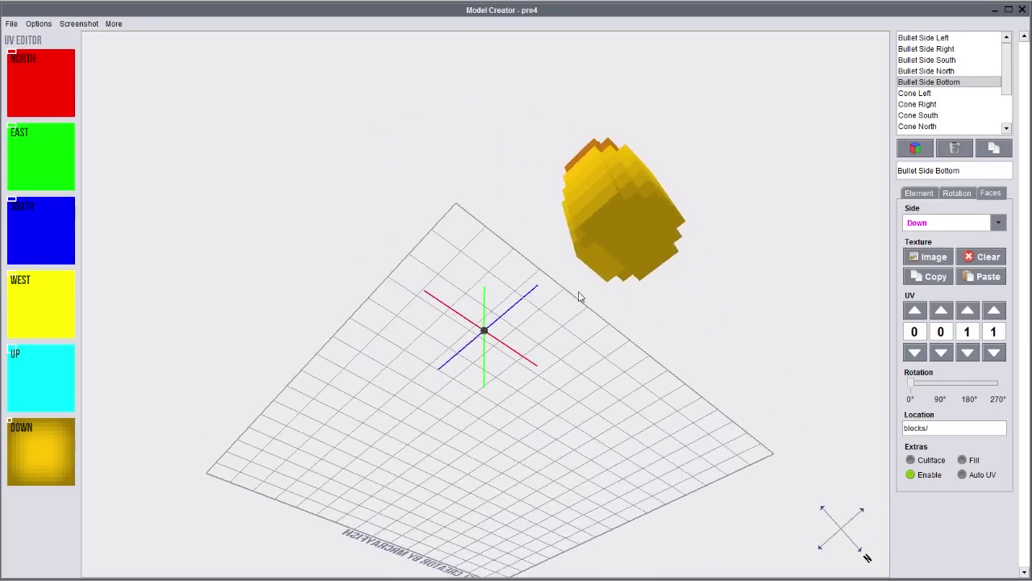
left_click(959, 60)
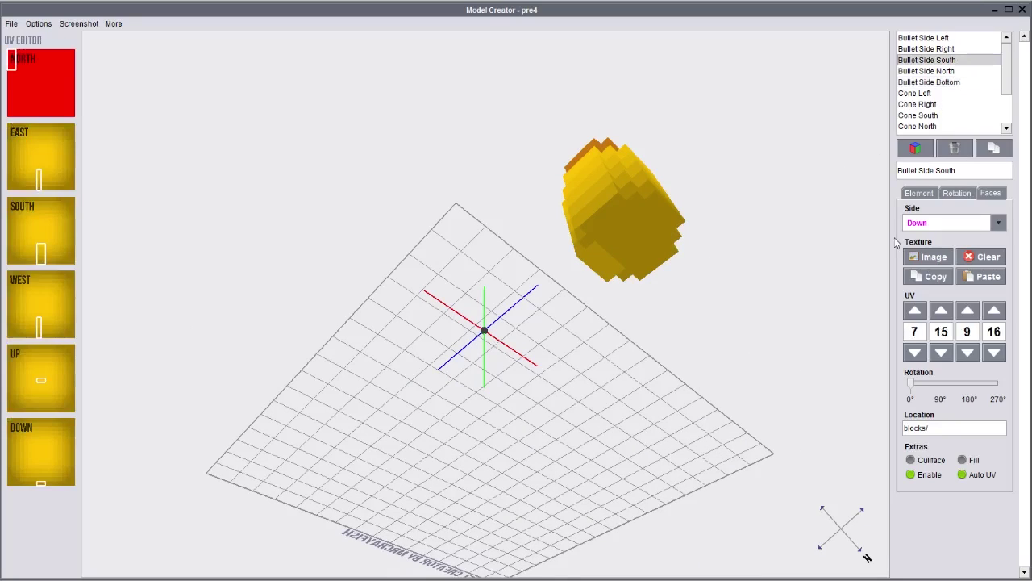
left_click_drag(46, 484, 11, 425)
- Move the UV area of Bullet Side Right's East face down to the lower edge of the gold texture
left_click_drag(470, 316, 791, 336)
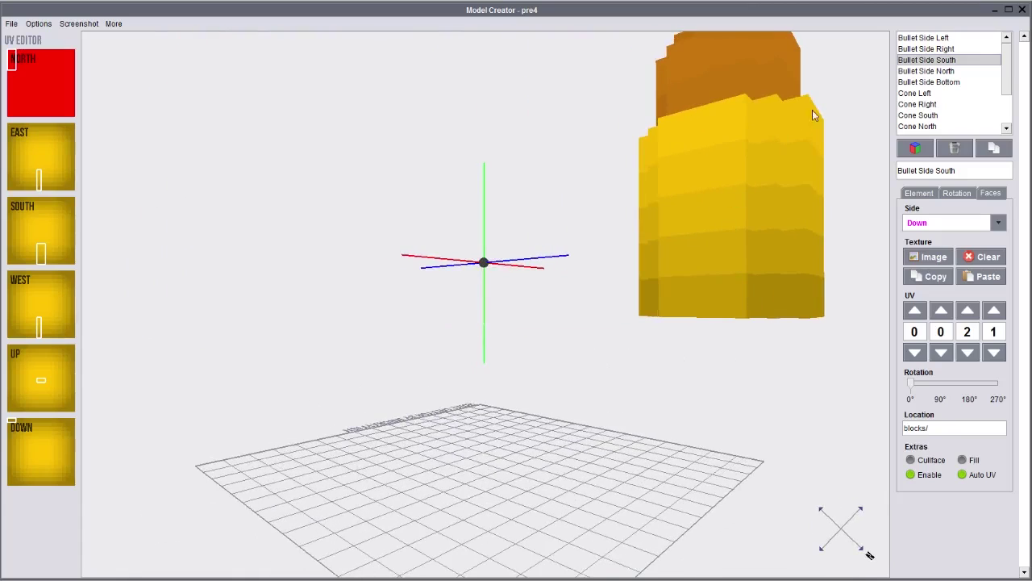
left_click(950, 49)
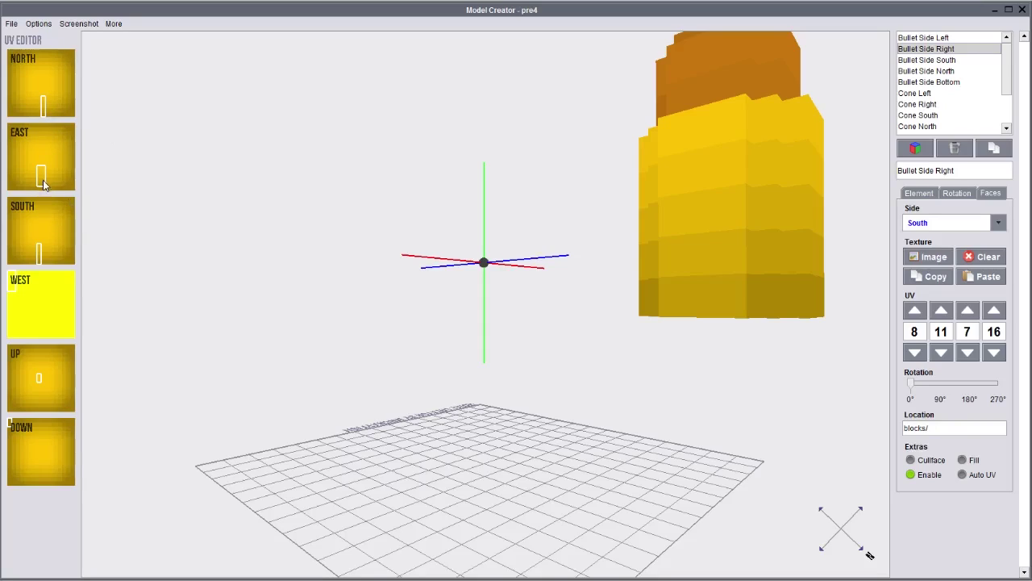
left_click_drag(798, 274, 397, 257)
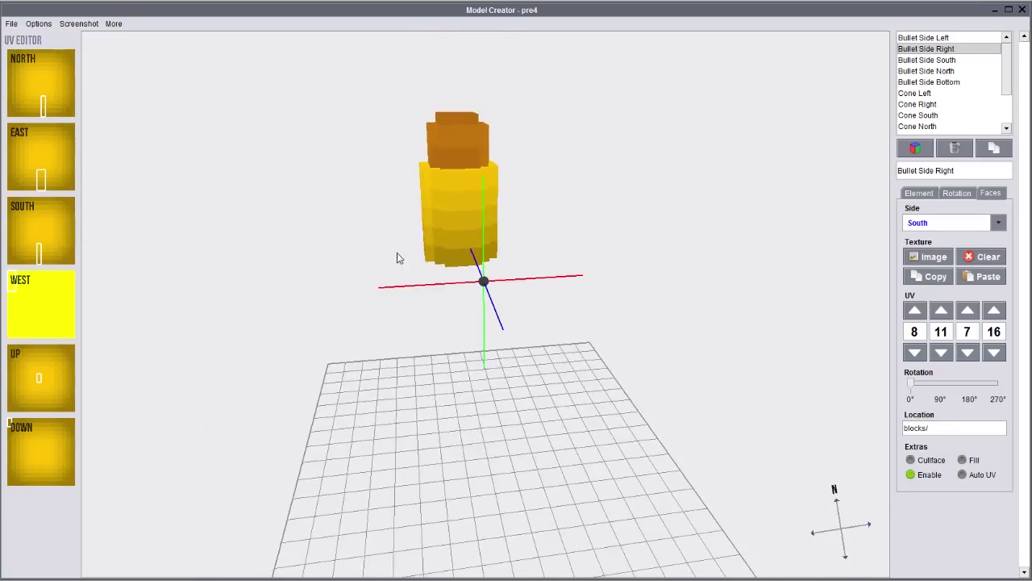
- Save the project as Bullet.model in the desktop folder Map Thingy/Detective/Models
left_click_drag(512, 273, 437, 250)
left_click_drag(569, 257, 321, 218)
left_click(10, 26)
left_click(40, 67)
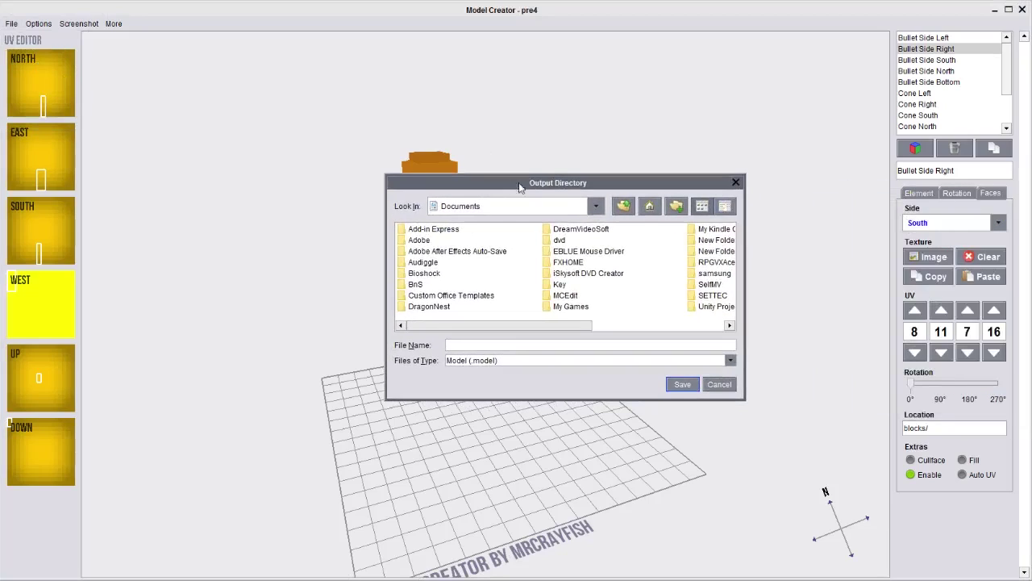
left_click(655, 209)
double_click(625, 241)
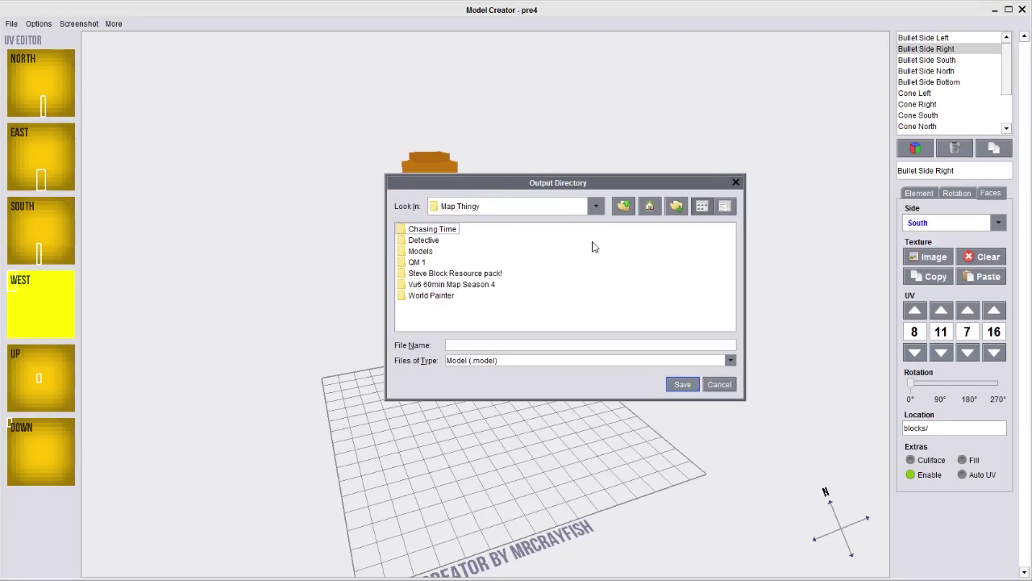
double_click(428, 239)
double_click(428, 230)
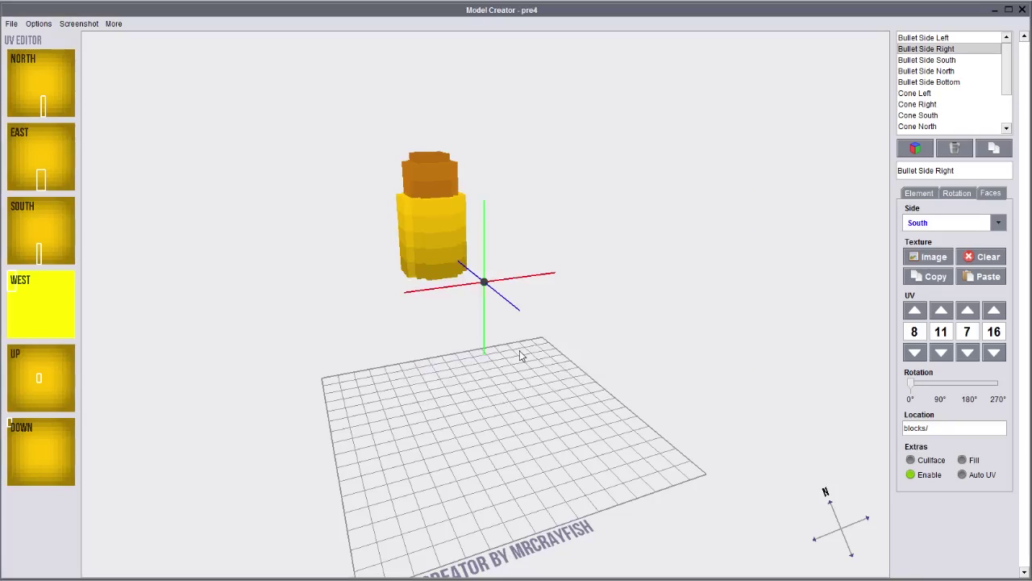
- Export the bullet model as arrow.json into the desktop folder Map Thingy/Detective/Models
left_click_drag(581, 323, 486, 338)
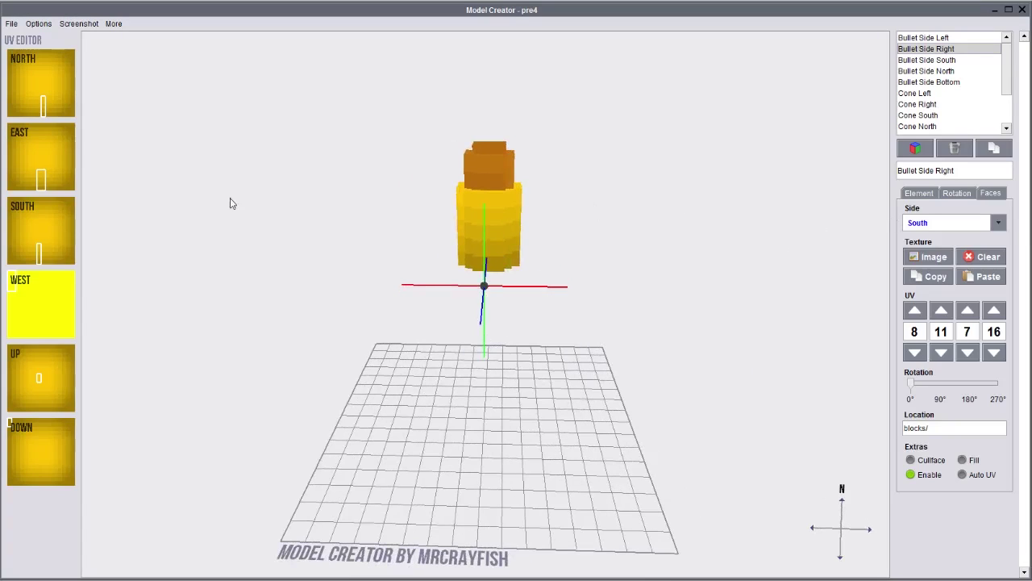
left_click(9, 23)
left_click(53, 92)
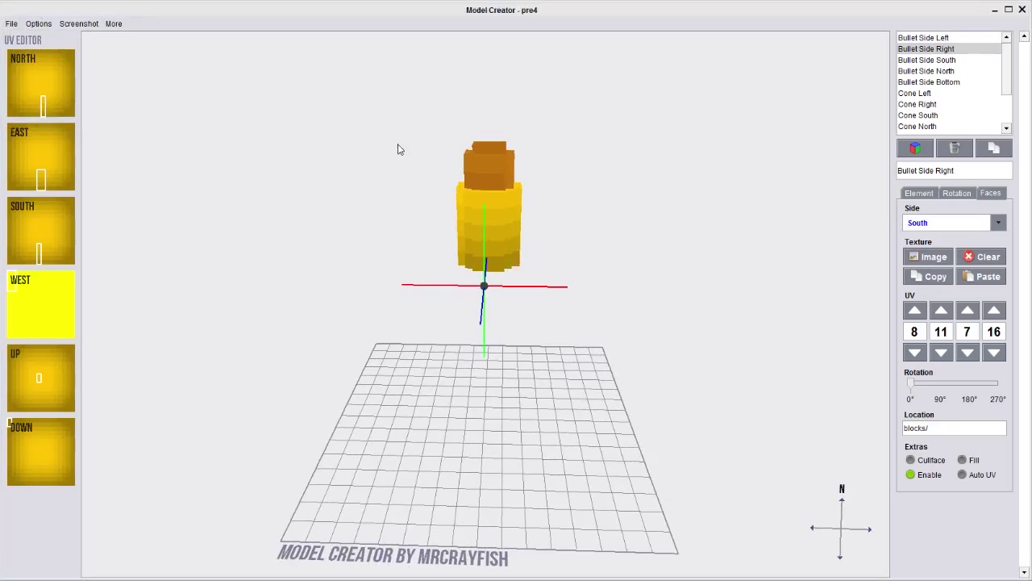
left_click_drag(639, 169, 444, 169)
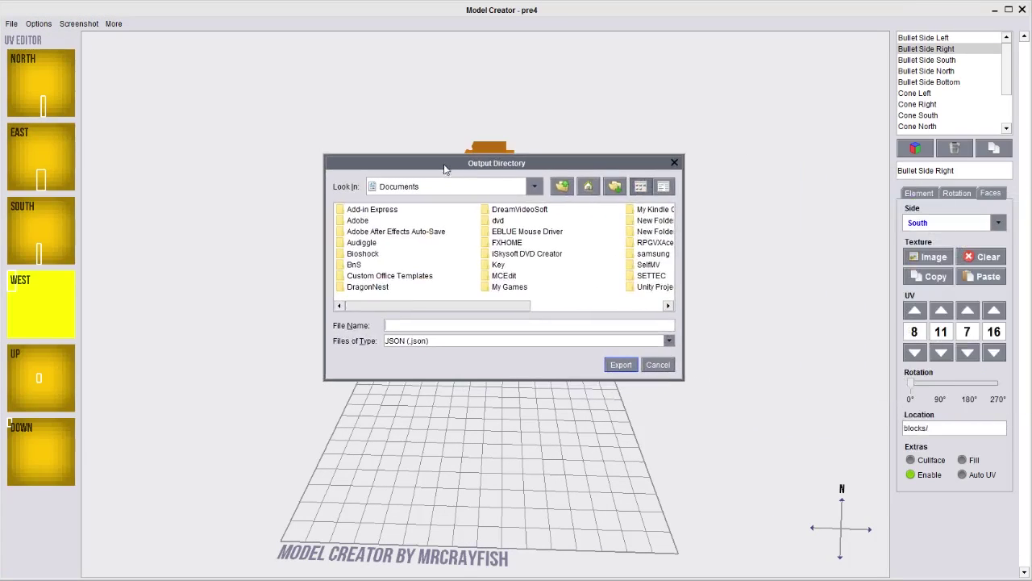
left_click(590, 191)
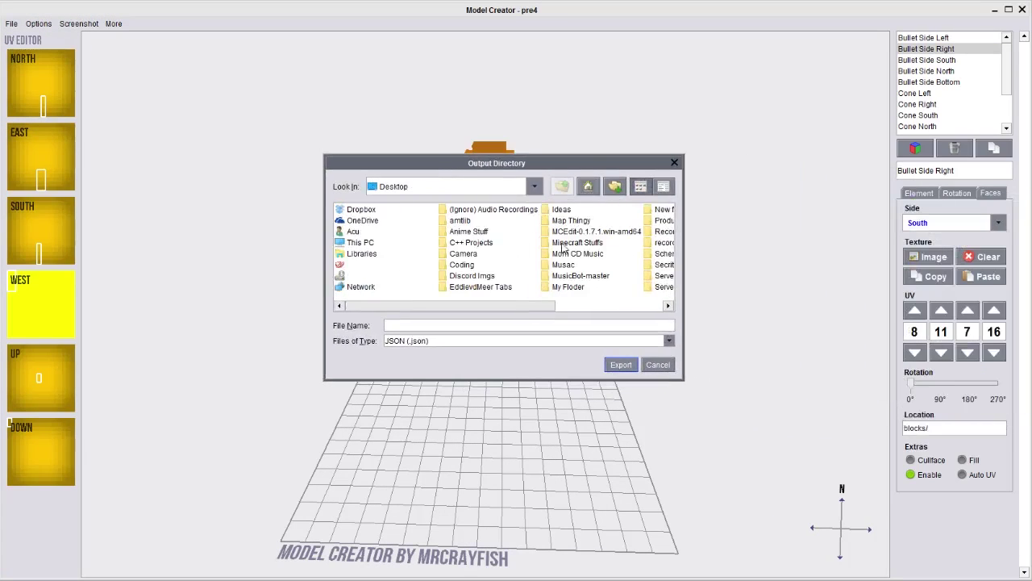
double_click(570, 221)
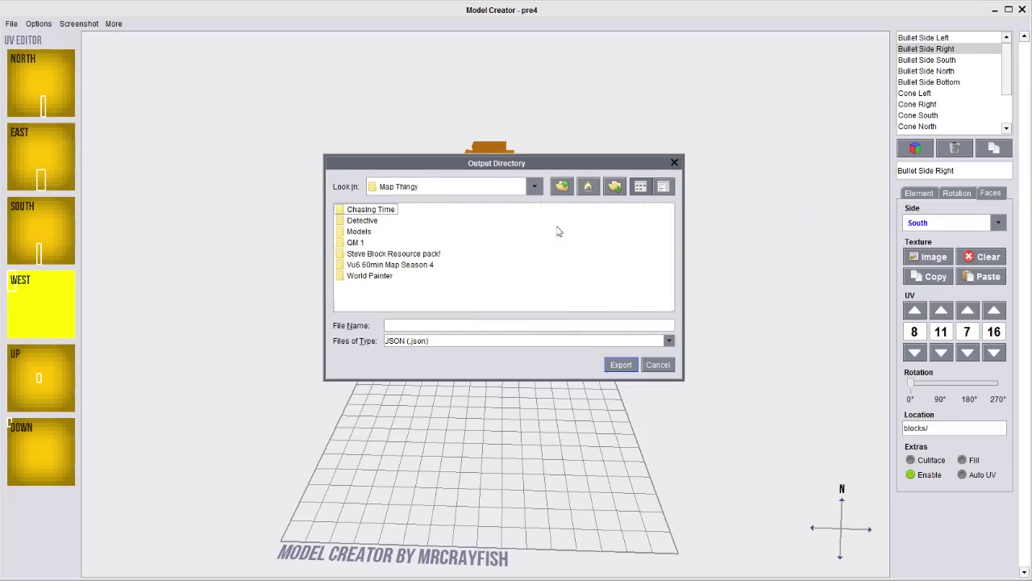
double_click(372, 223)
double_click(363, 211)
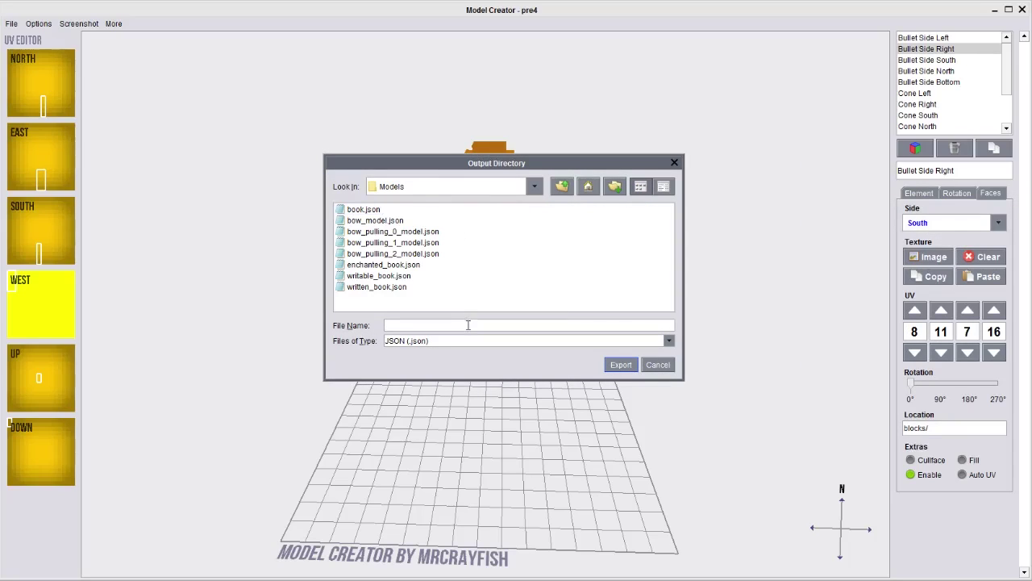
key("Return")
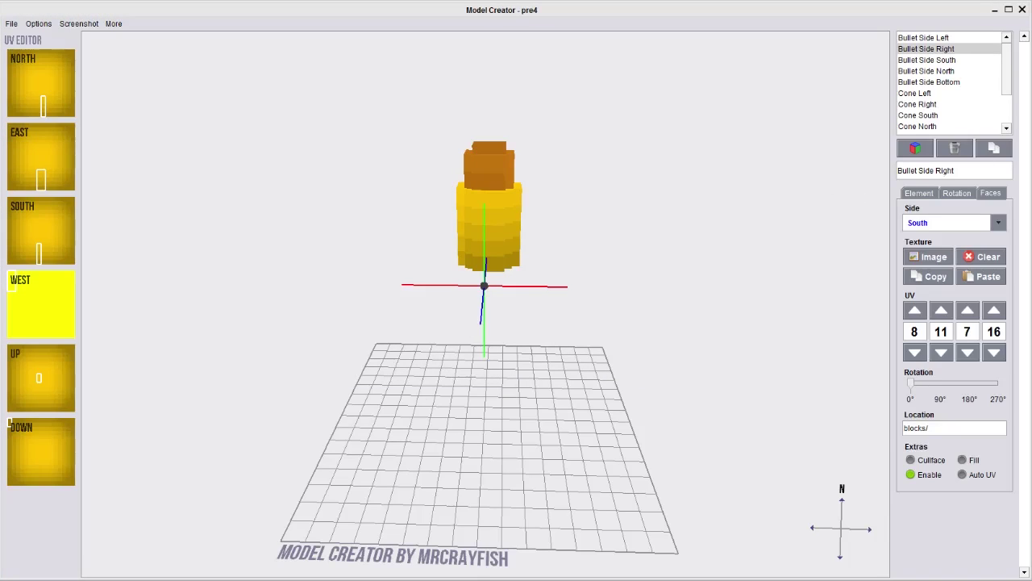
- Switch to File Explorer and open the .minecraft folder through the %appdata% path
key("super+e")
left_click_drag(779, 148, 163, 88)
left_click(265, 178)
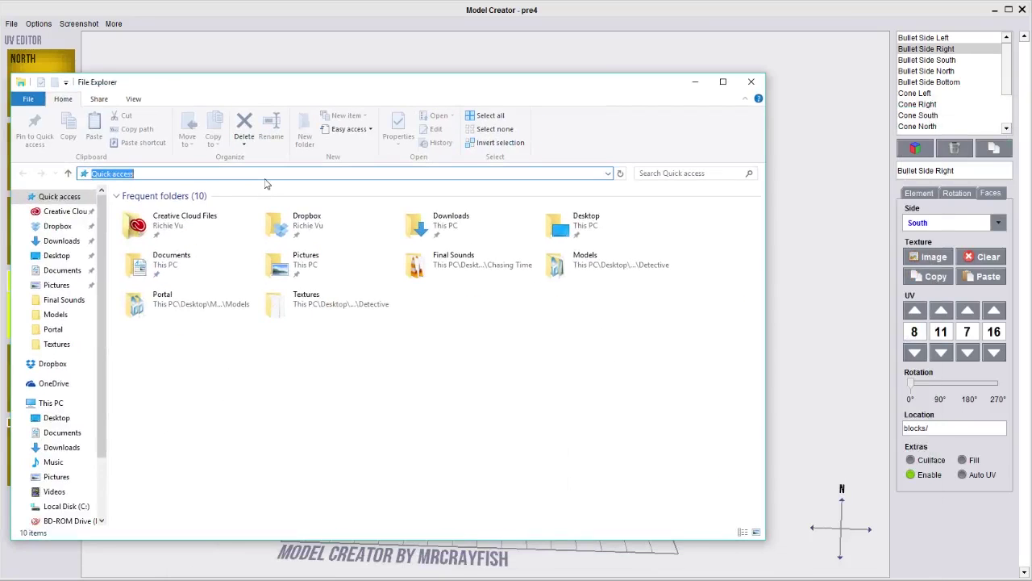
type("%appdata%")
key("Return")
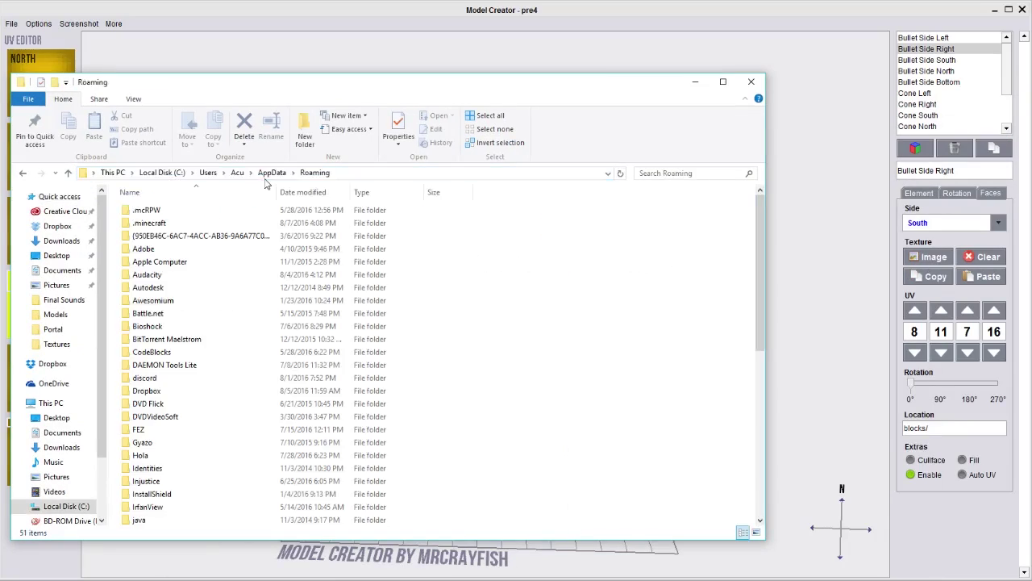
left_click(196, 214)
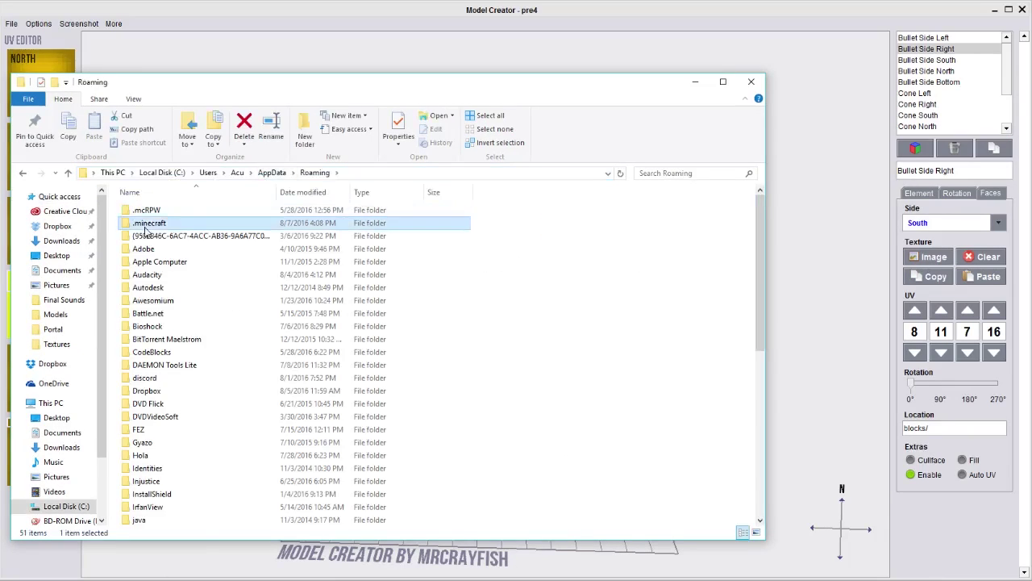
double_click(194, 223)
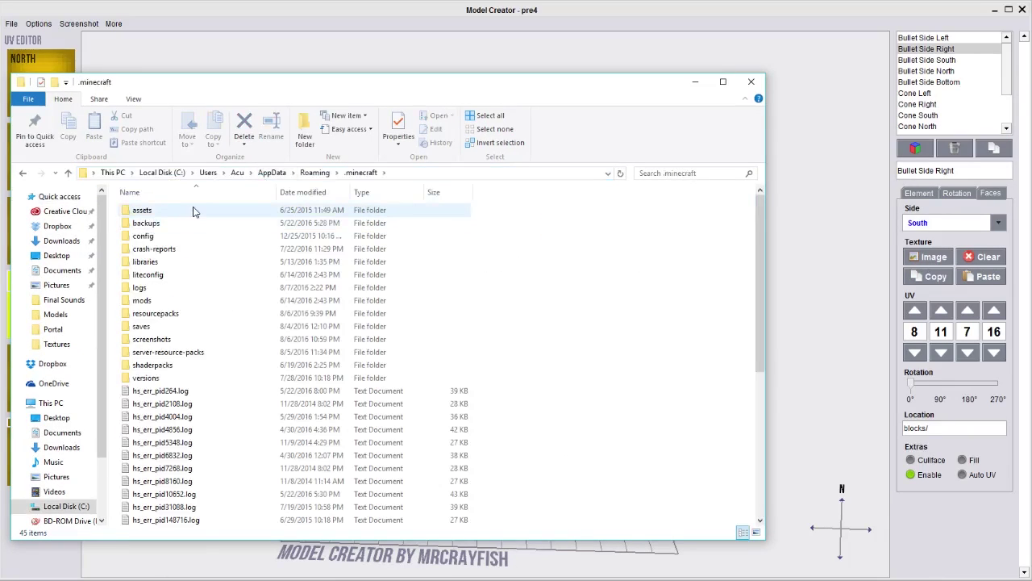
- Open the Detective pack in resourcepacks, check its assets/minecraft/models folder and return to the pack's root folder
double_click(182, 314)
double_click(181, 231)
double_click(182, 233)
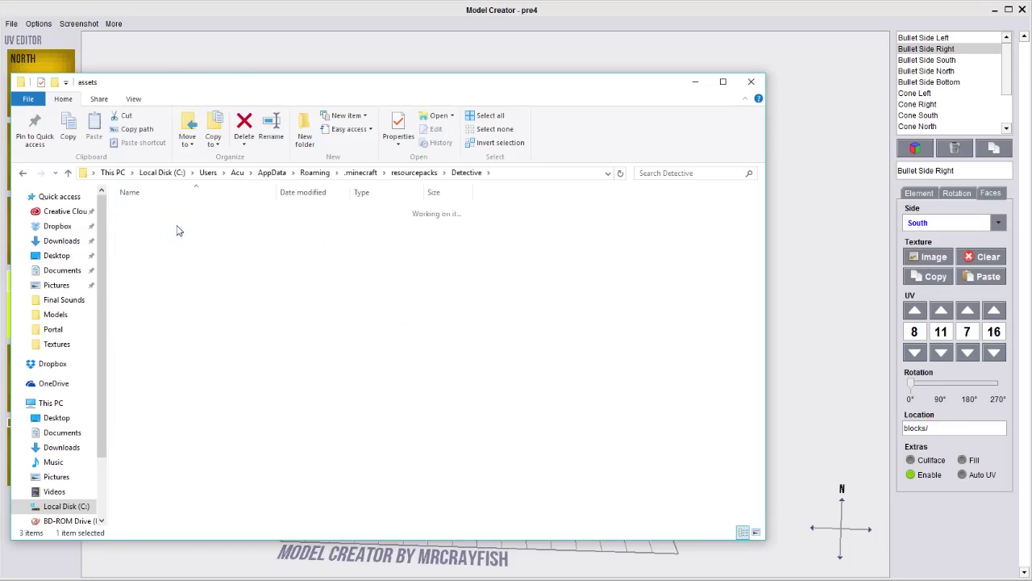
double_click(170, 213)
double_click(167, 249)
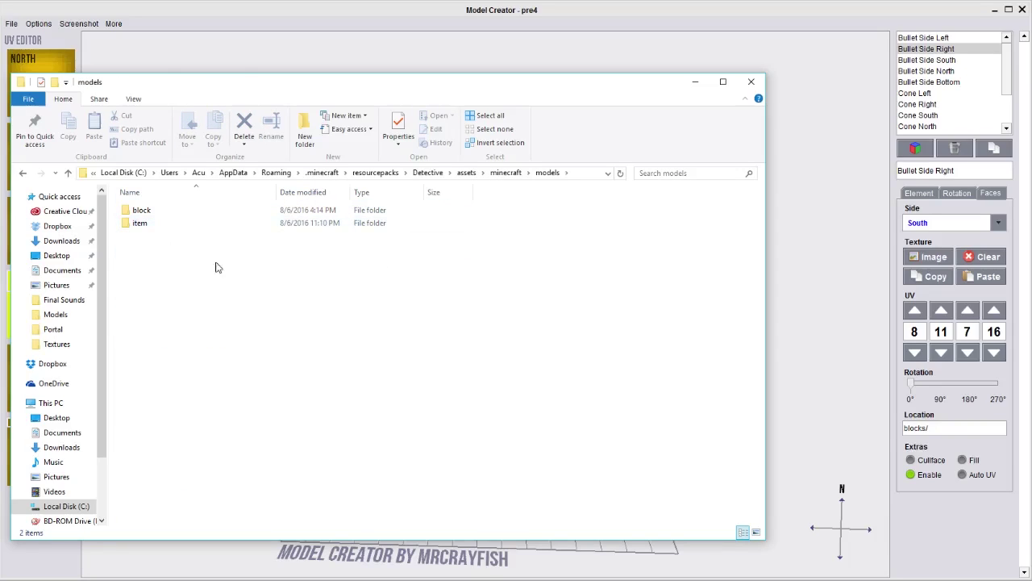
left_click(436, 177)
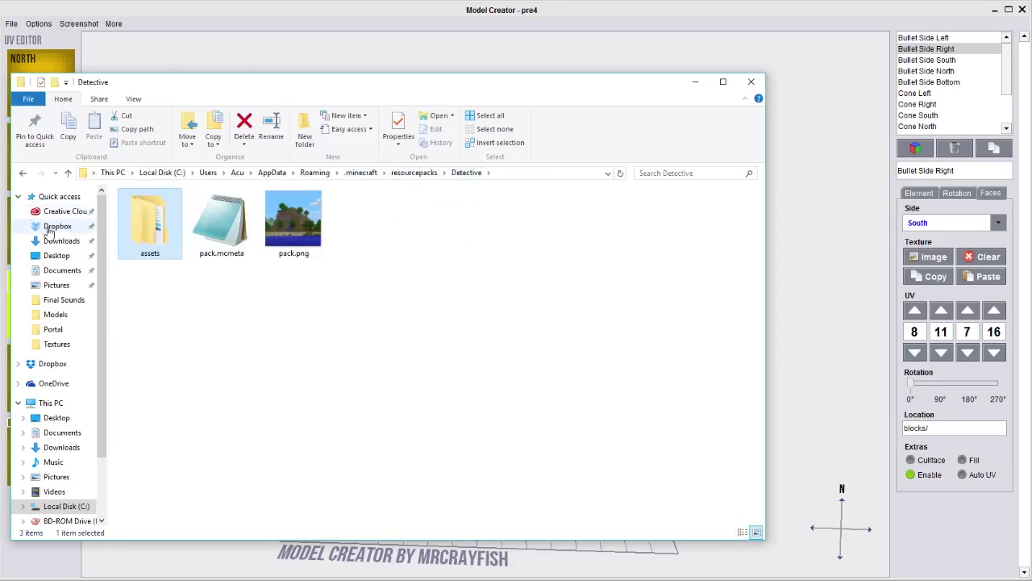
- Search for arr among the default pack's item models in Minecraft Stuffs/Default/assets/minecraft/models/item, using a separate window
right_click(65, 258)
left_click(119, 285)
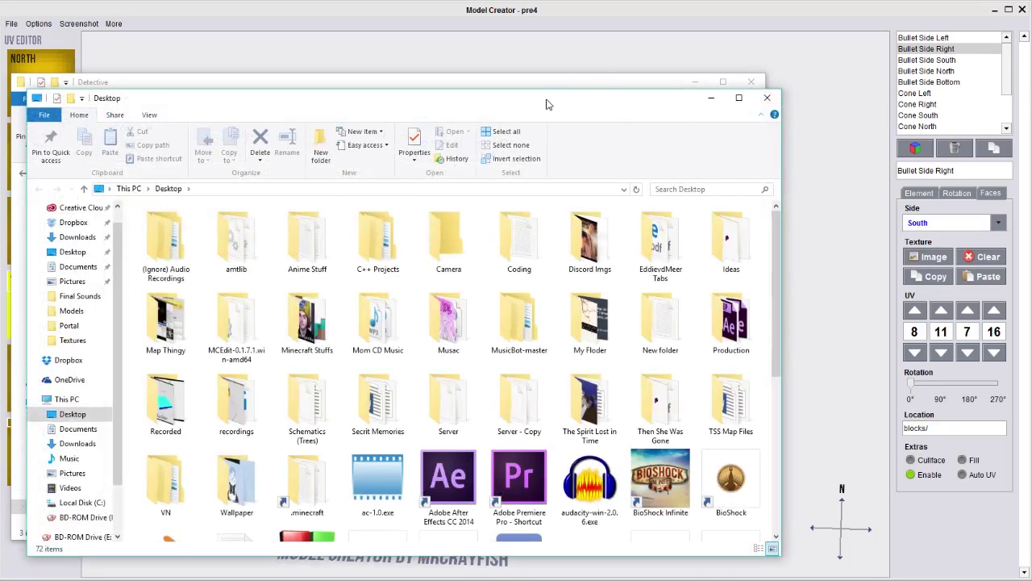
double_click(310, 316)
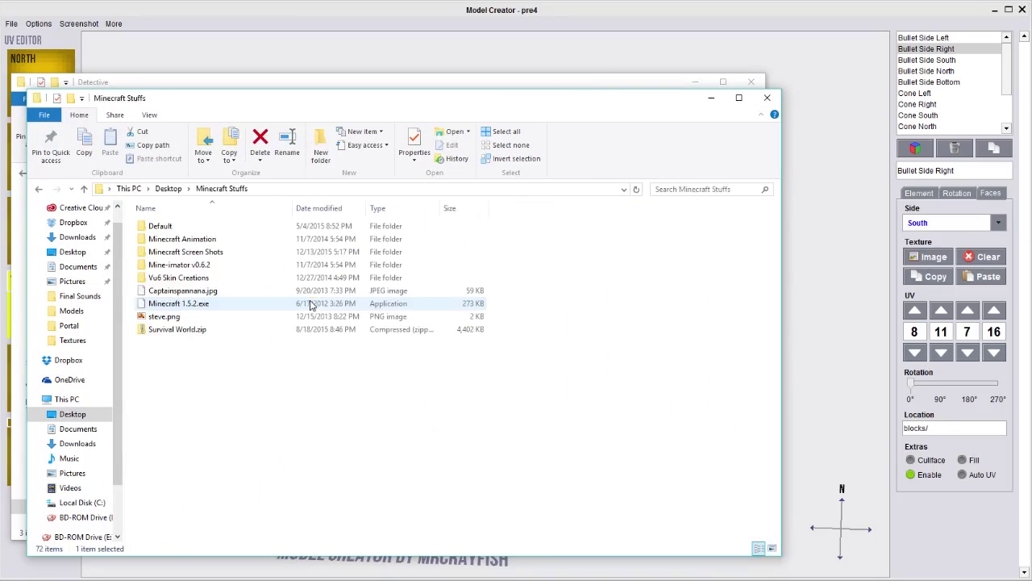
double_click(193, 227)
double_click(191, 226)
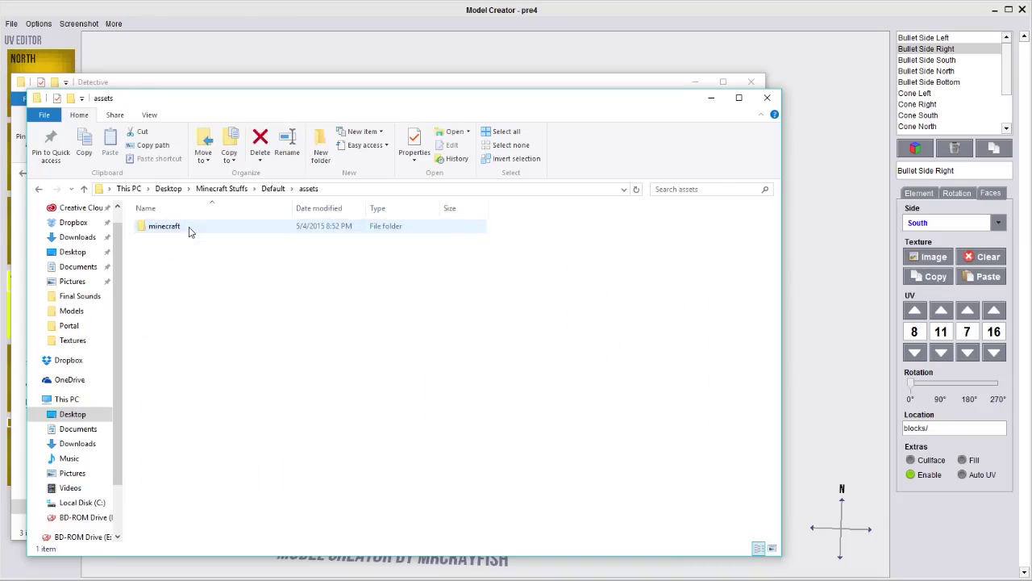
double_click(190, 230)
double_click(175, 266)
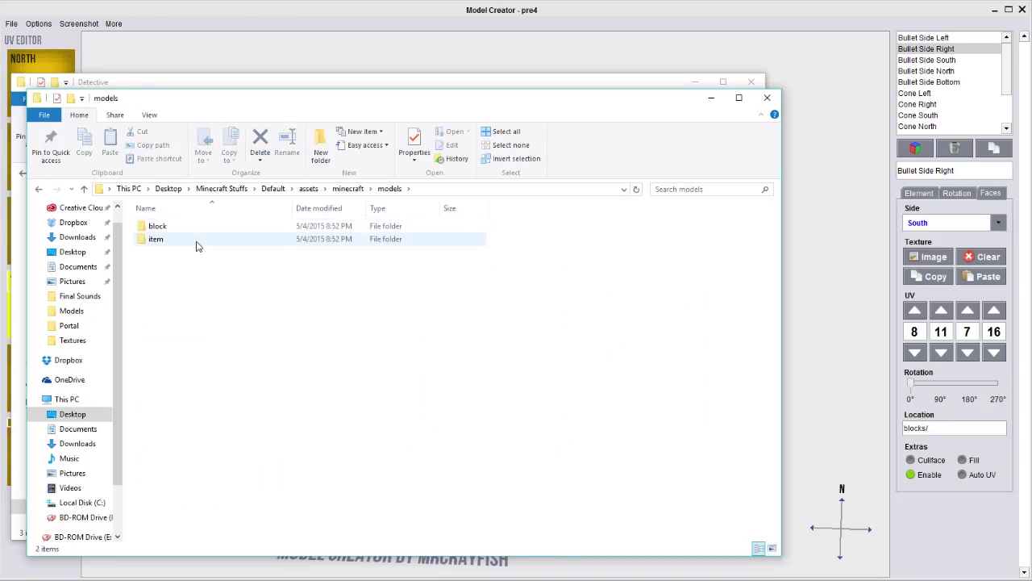
double_click(198, 244)
scroll(376, 259, "down", 4)
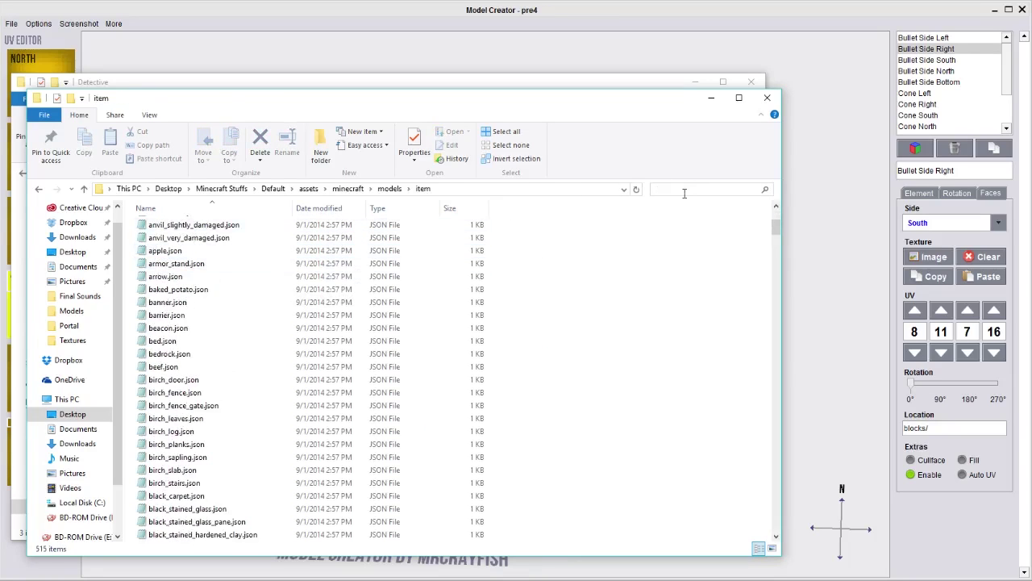
type("arr")
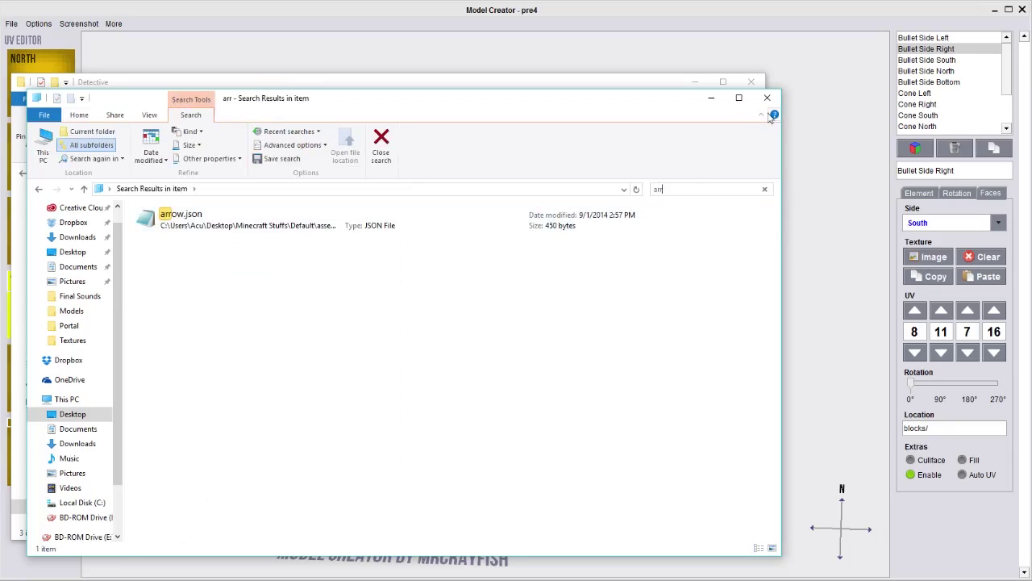
left_click(767, 97)
- Open the assets/minecraft/models/item folder of the Detective resource pack
double_click(163, 227)
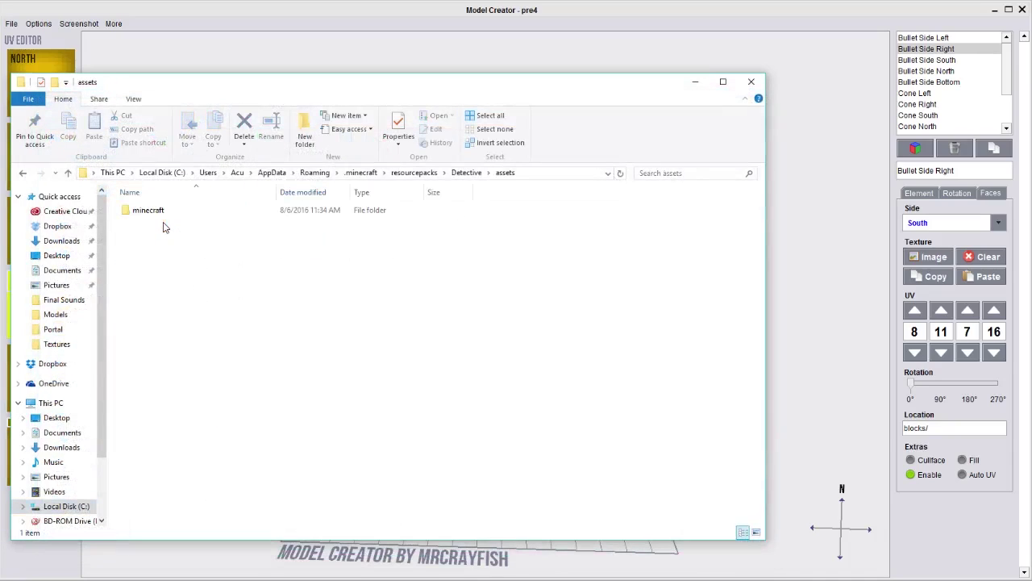
double_click(180, 211)
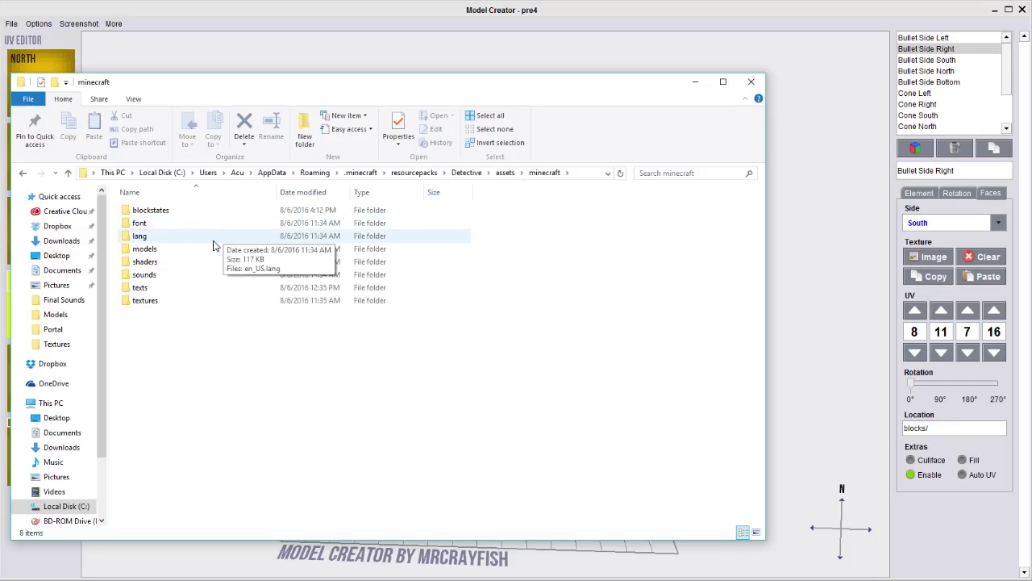
double_click(145, 248)
double_click(177, 224)
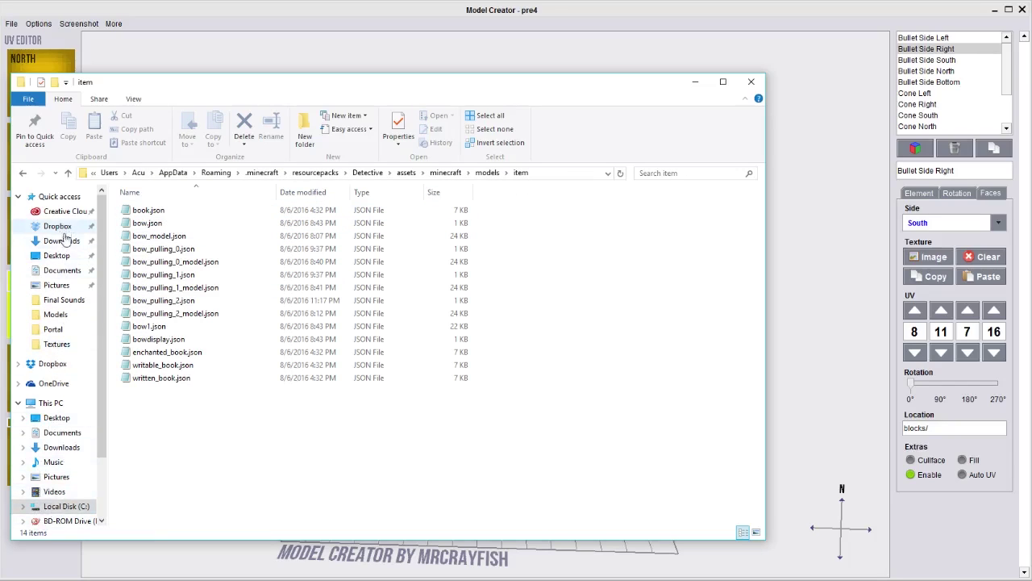
- Copy arrow.json from the desktop folder Map Thingy/Detective/Models into the Detective pack's item folder
right_click(72, 255)
left_click(153, 279)
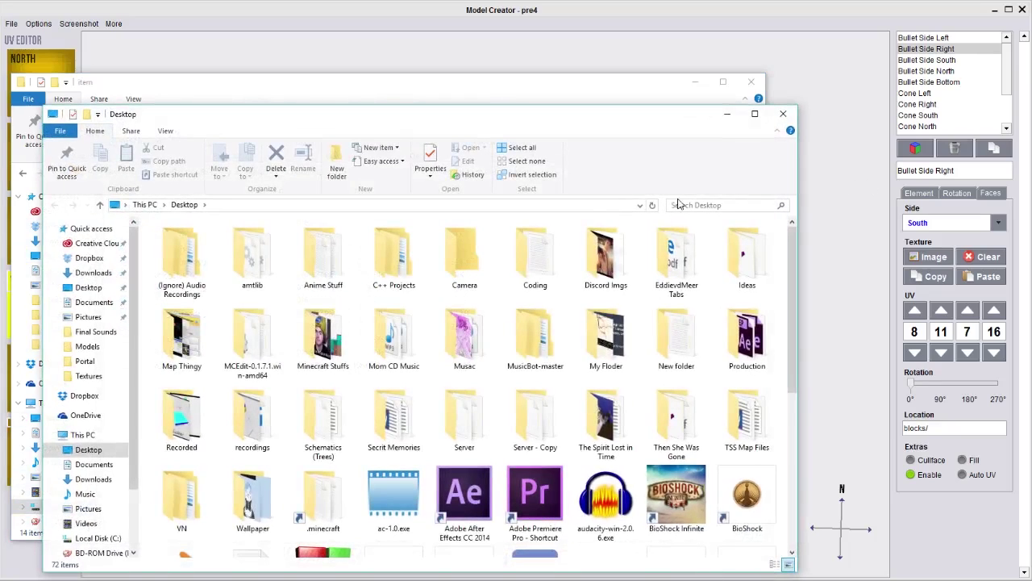
left_click(180, 352)
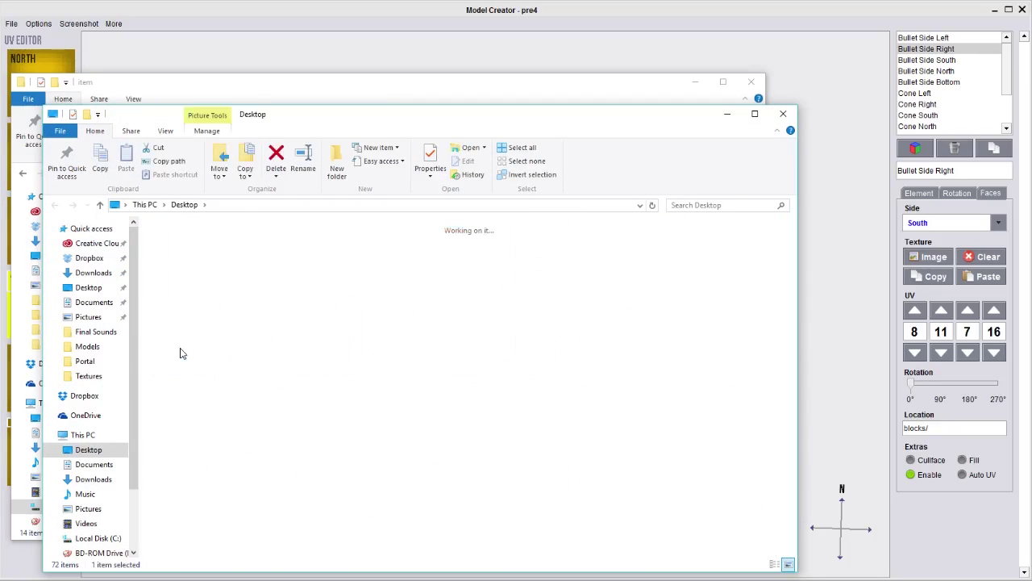
double_click(253, 242)
double_click(251, 242)
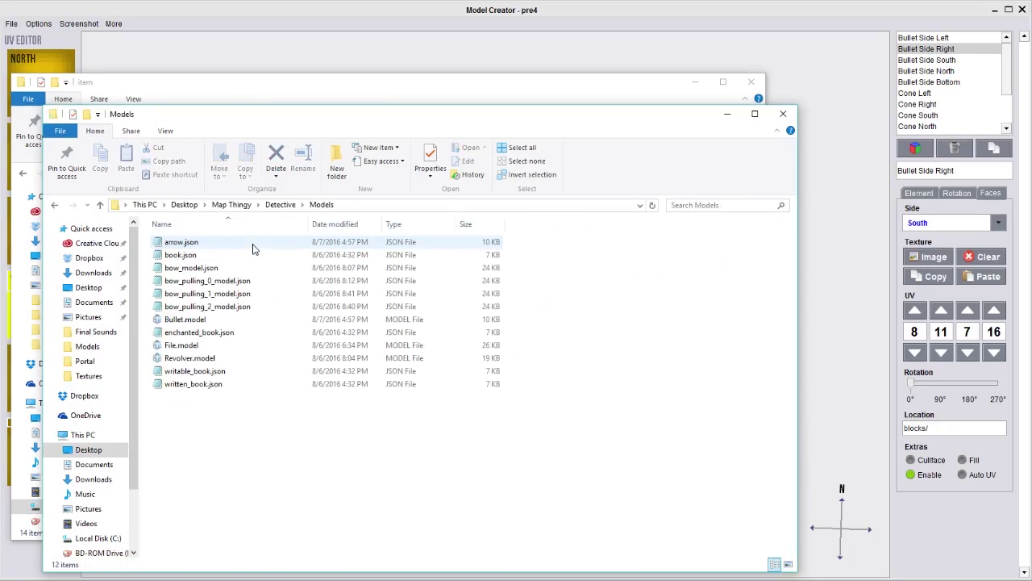
left_click(190, 246)
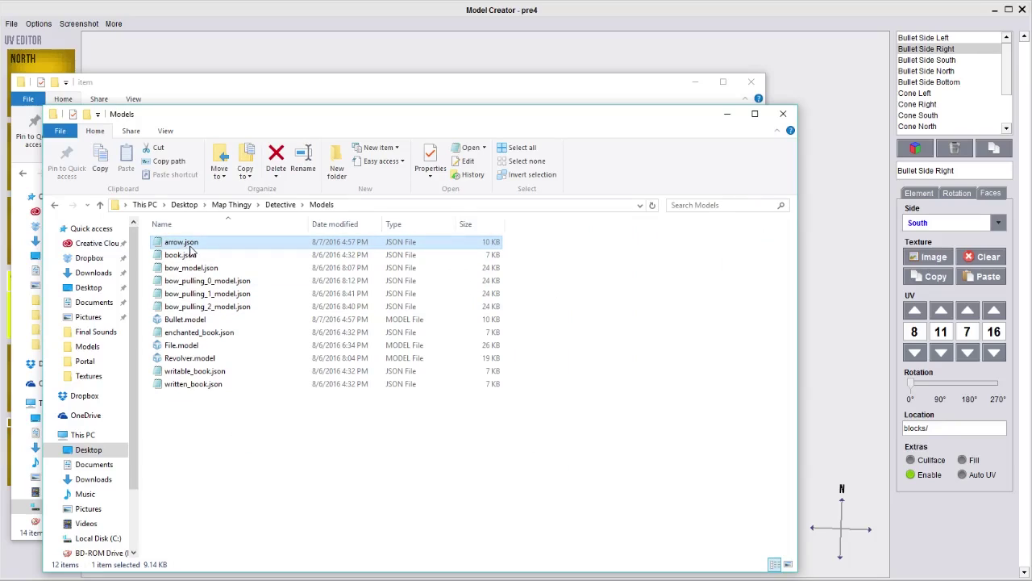
left_click(326, 101)
key("ctrl+v")
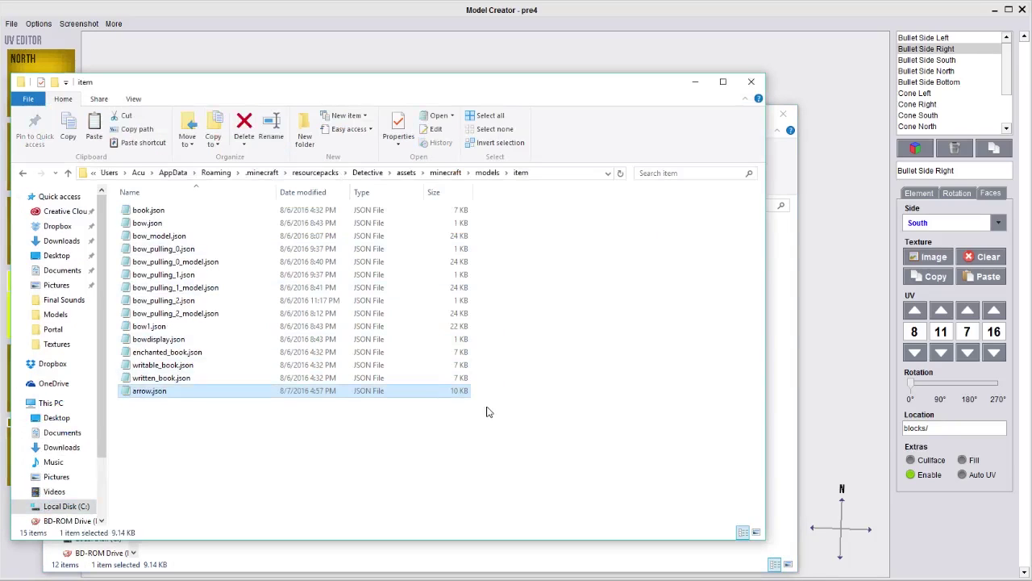
left_click(553, 441)
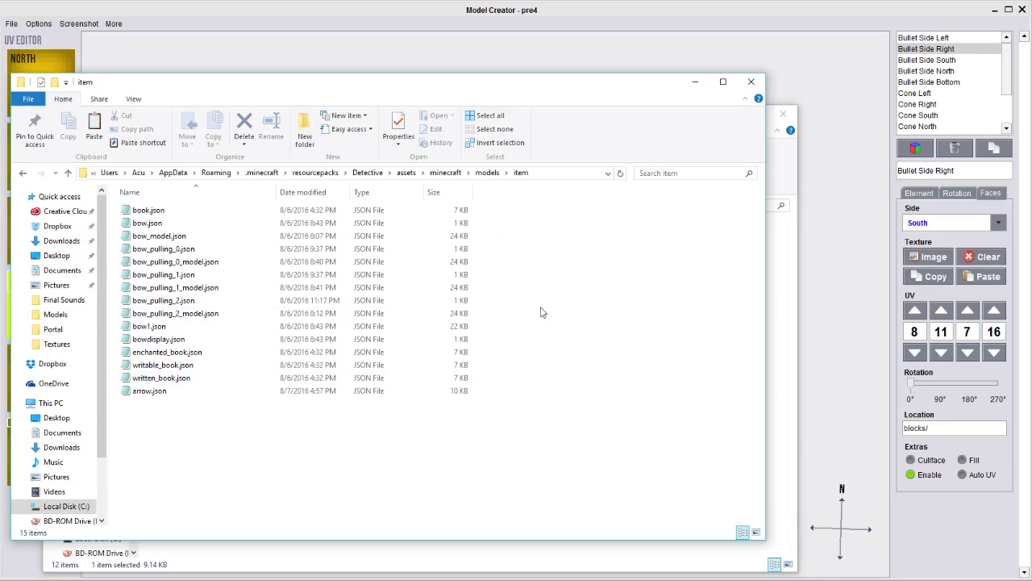
- Switch to Minecraft 1.10.2 and load the first singleplayer world
left_click(852, 116)
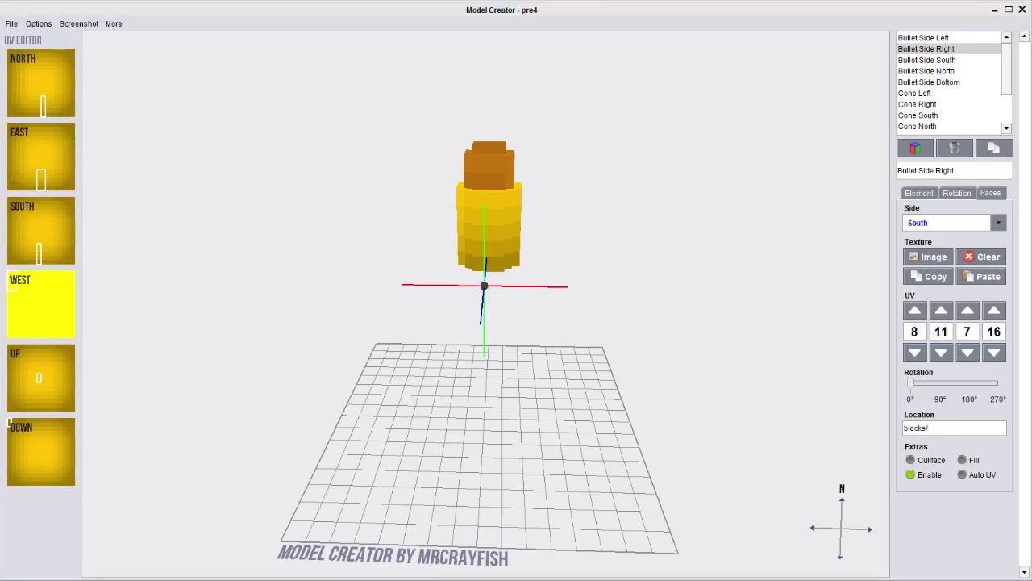
left_click_drag(1031, 129, 475, 78)
left_click(608, 498)
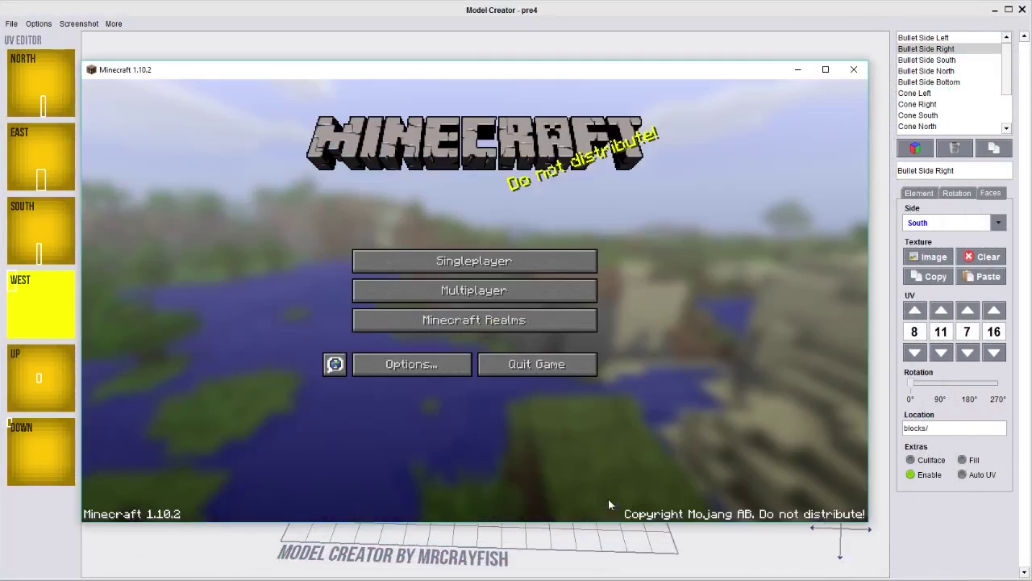
left_click(475, 263)
left_click(451, 139)
left_click(451, 138)
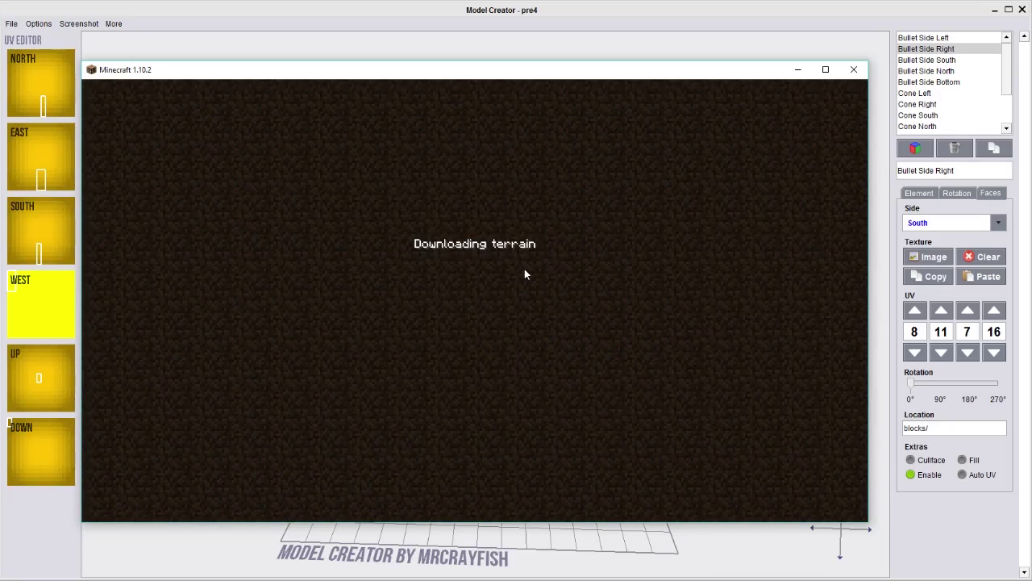
- Examine the custom bow and book models in hand while walking through the world
key("w")
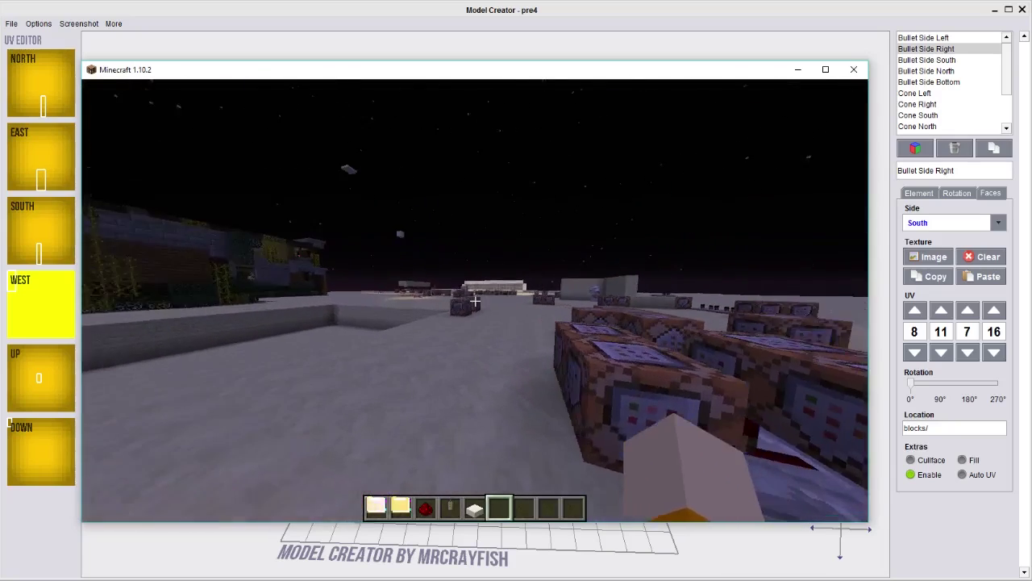
key("w")
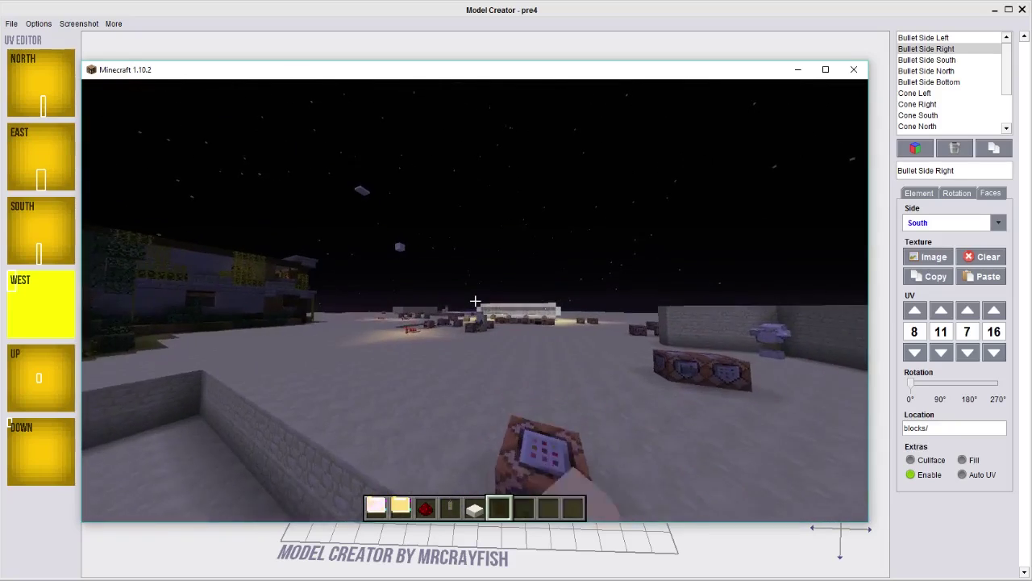
key("4")
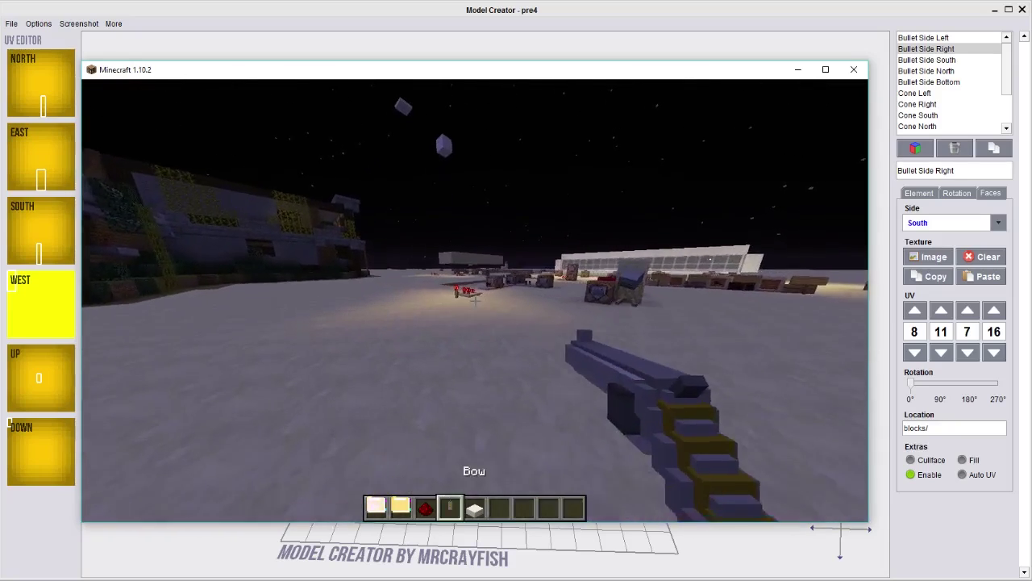
key("w")
right_click(475, 301)
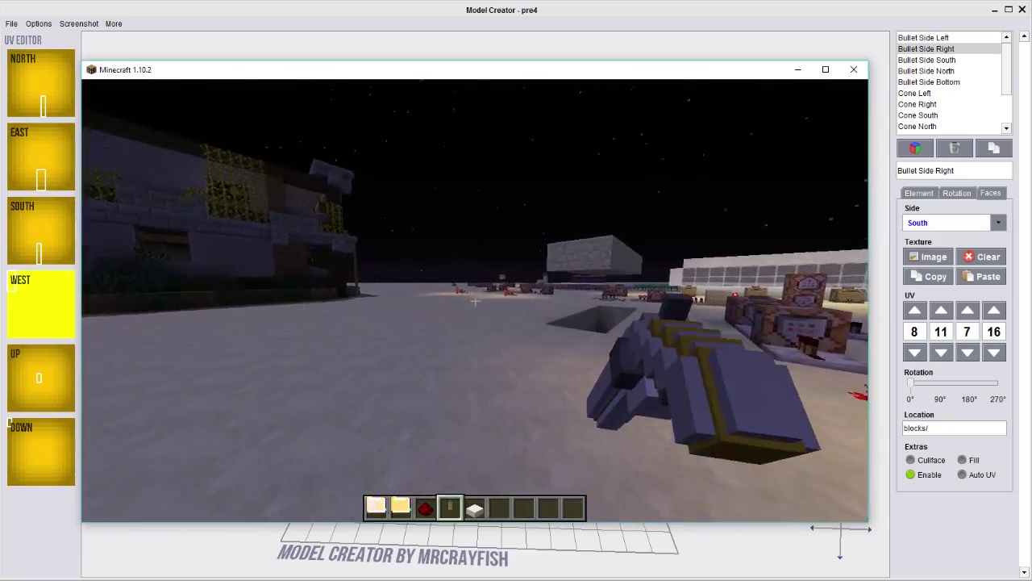
right_click(475, 301)
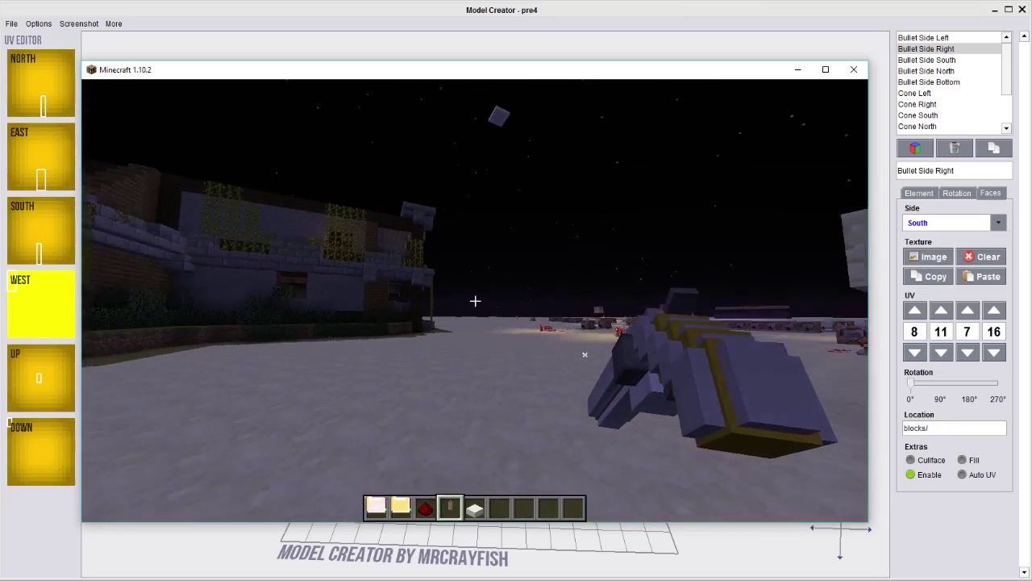
key("2")
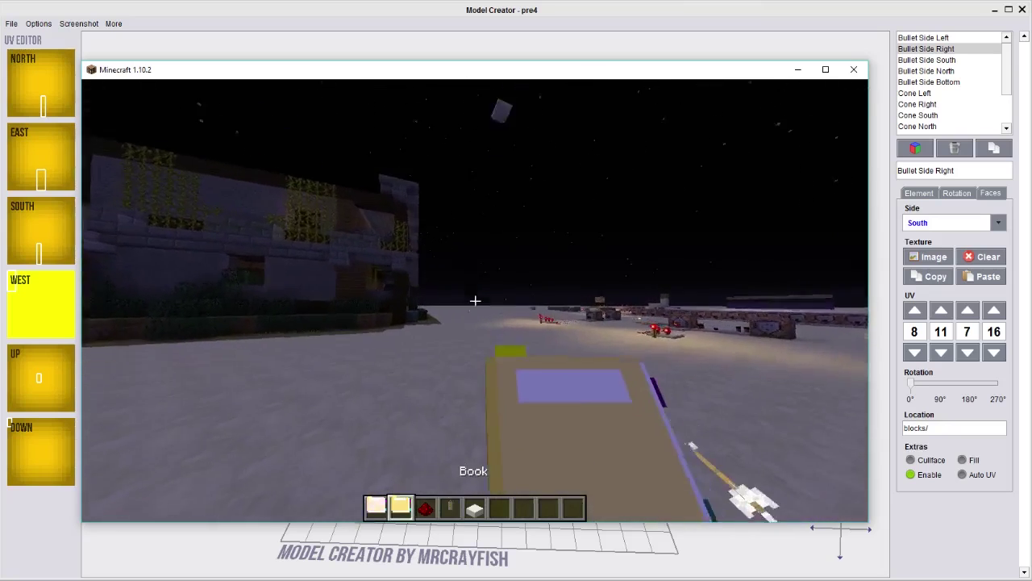
key("w")
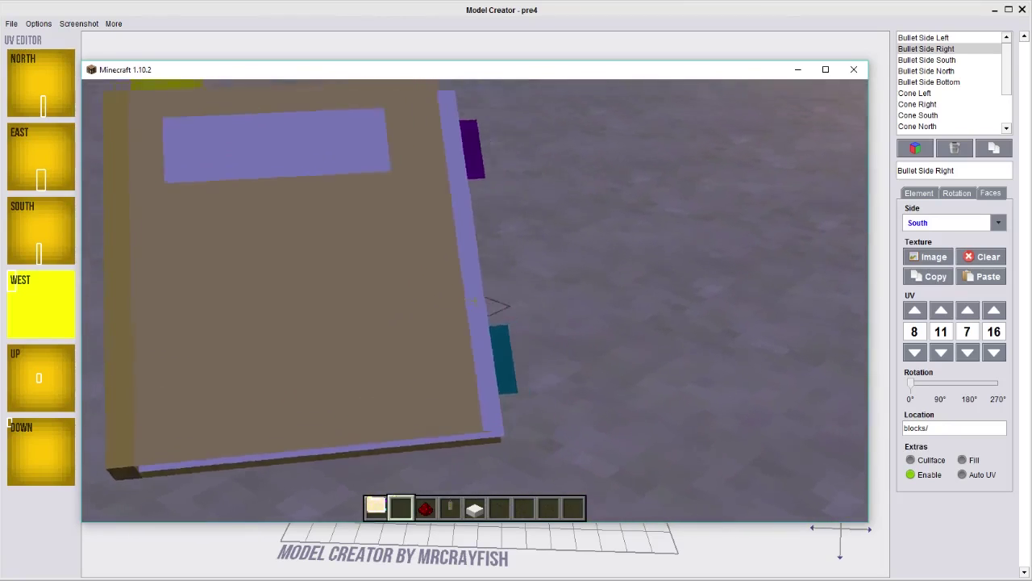
- Clear the hotbar except for the bow, search the items for arr and put an arrow in the first slot
key("e")
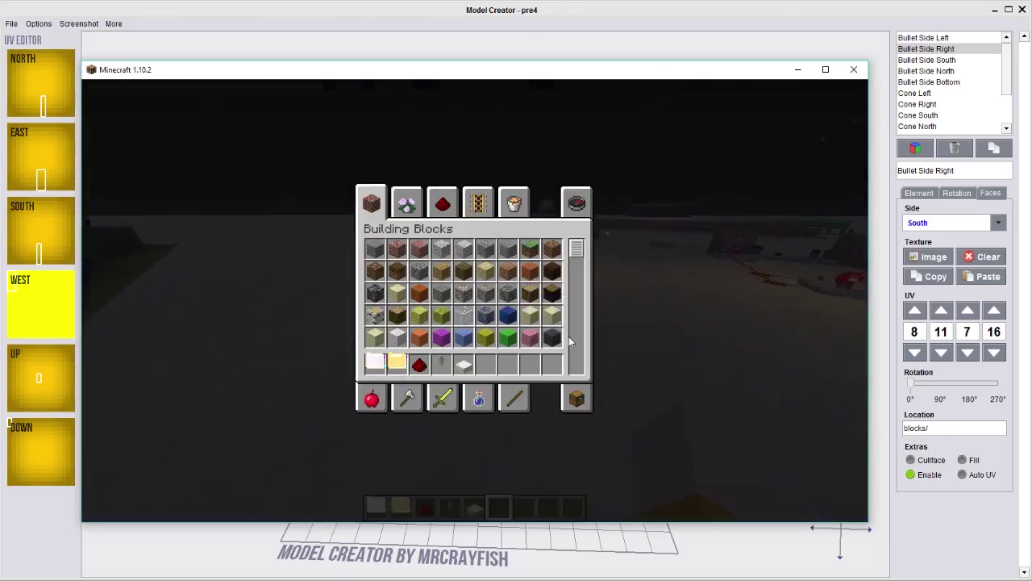
left_click(461, 375, "shift")
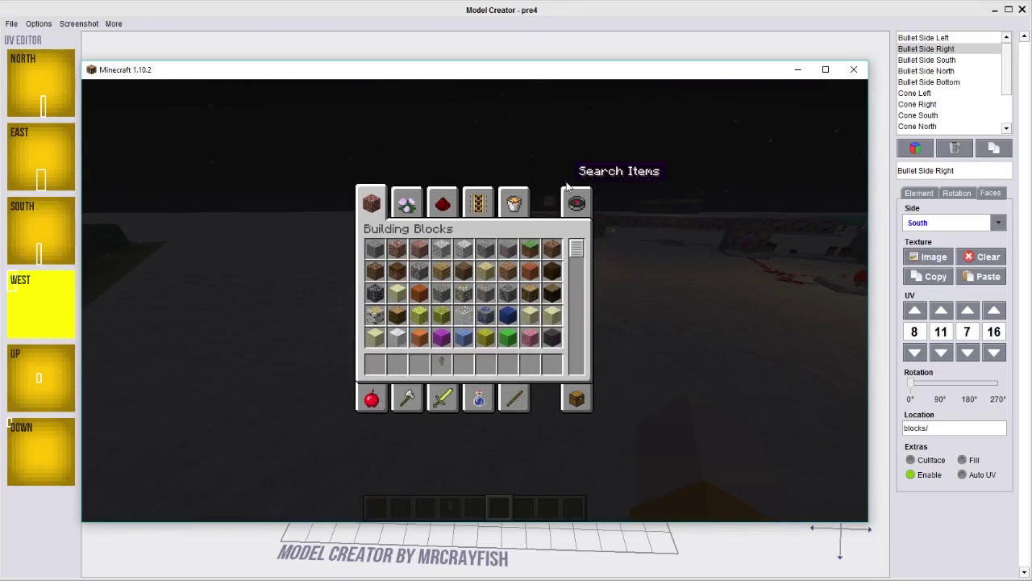
left_click(576, 201)
type("arr")
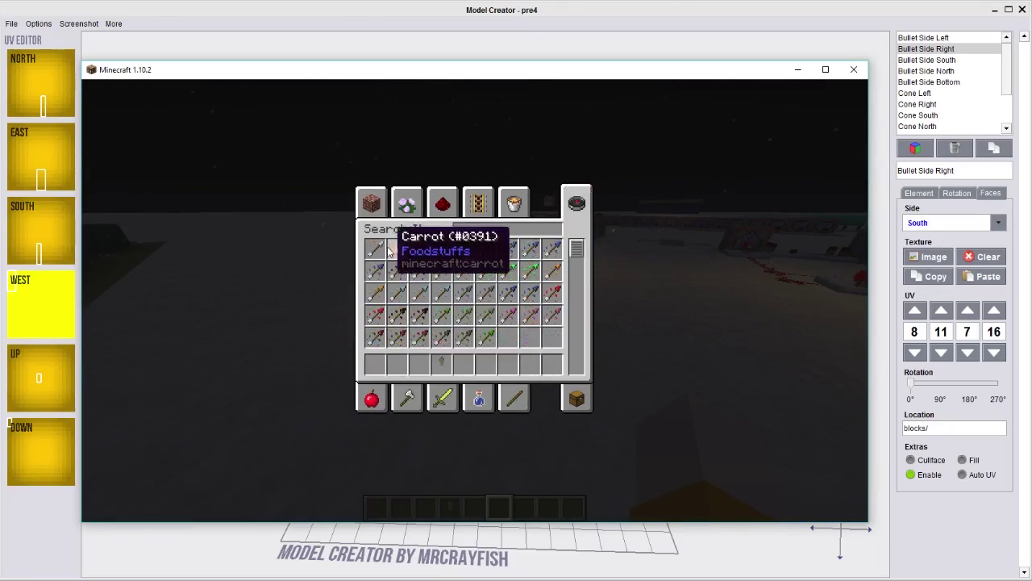
key("Escape")
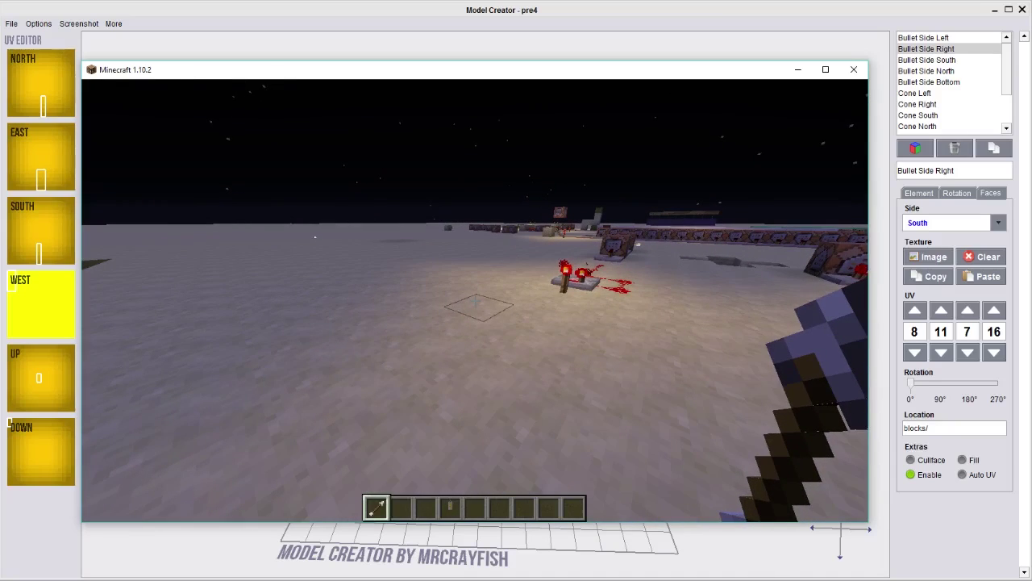
- Reload the resource packs, then place the bow in the first hotbar slot and hold the arrow in the second
key("F3+t")
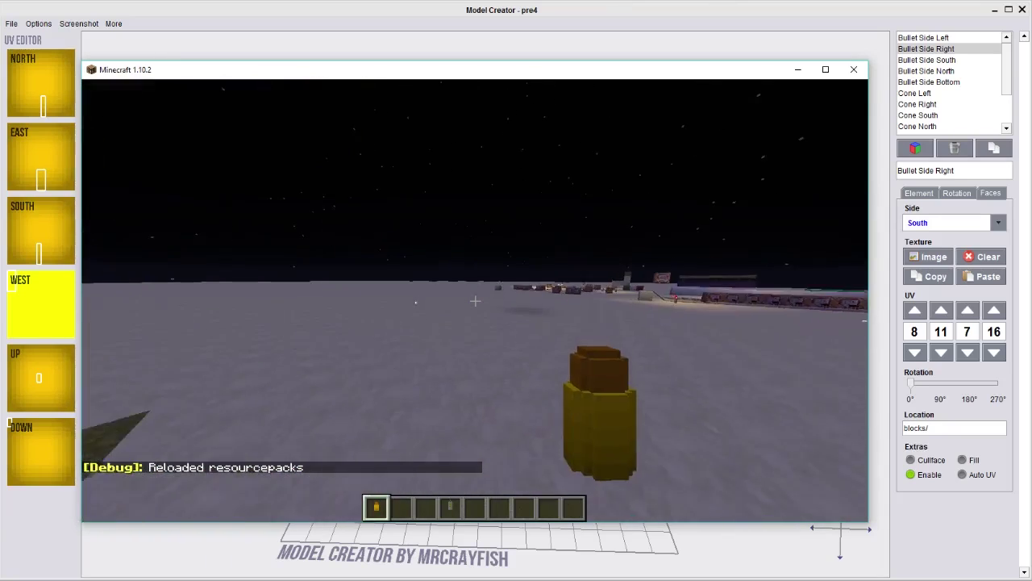
key("2")
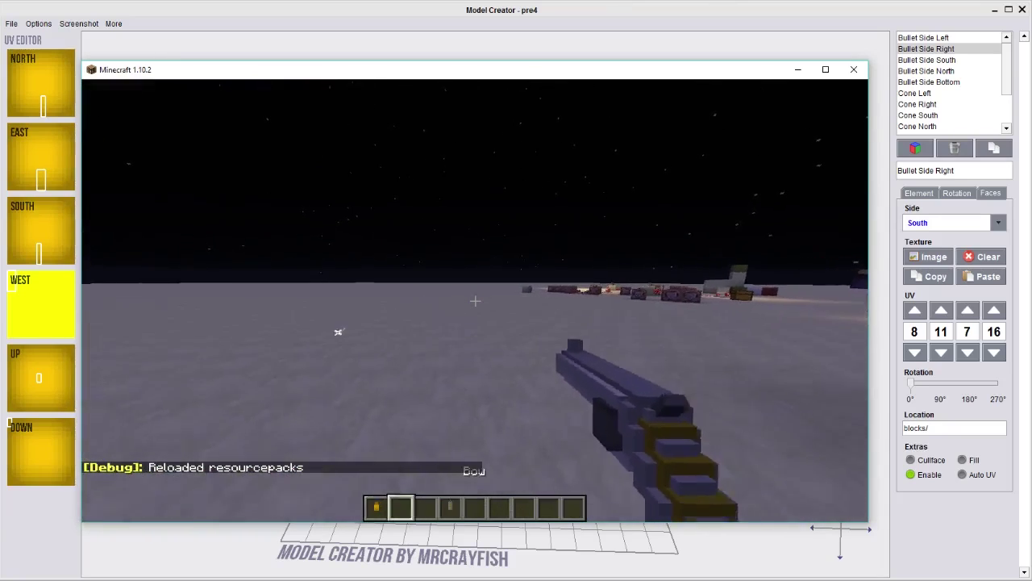
key("1")
key("e")
left_click(375, 363)
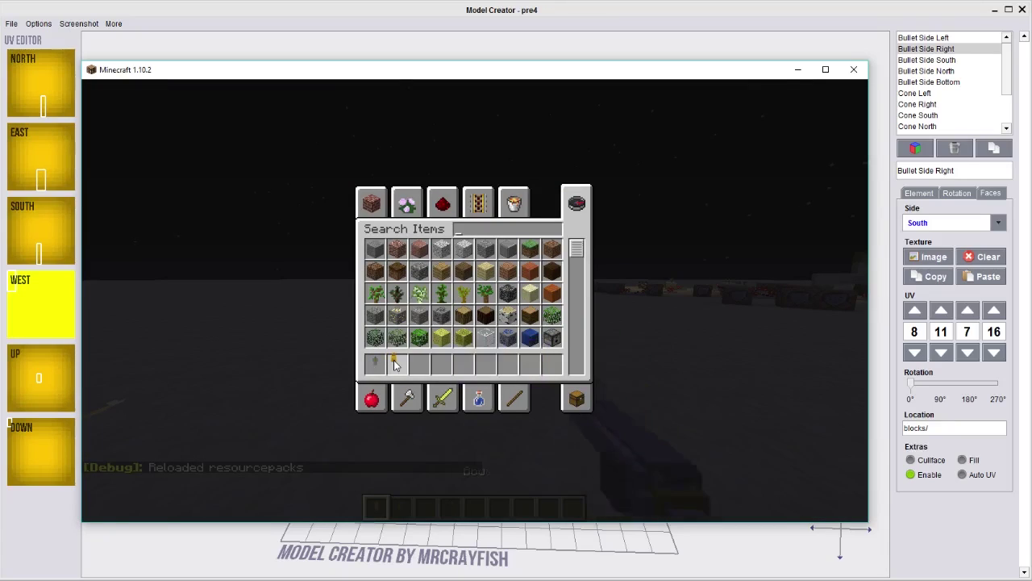
left_click(395, 364)
key("e")
key("2")
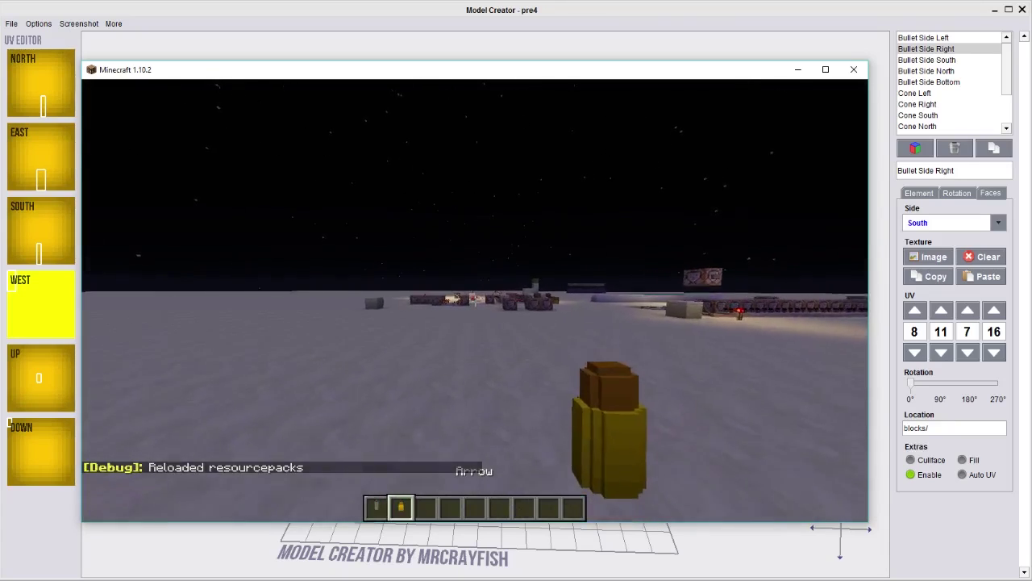
- Switch to Model Creator and set the Z position of Bullet Side Left and Bullet Side Right to 1
key("Escape")
left_click(689, 540)
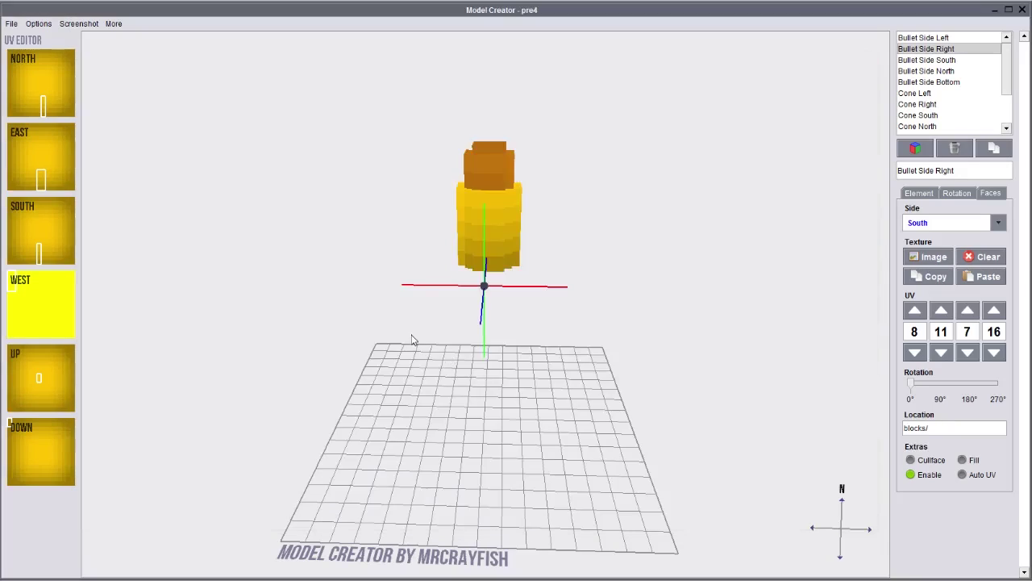
left_click_drag(413, 339, 333, 257)
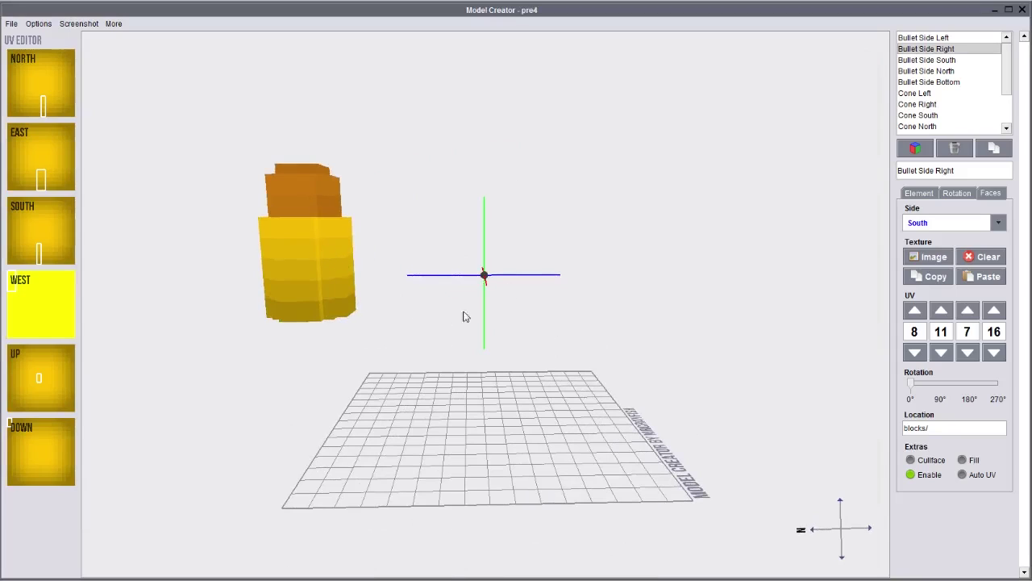
left_click(955, 39)
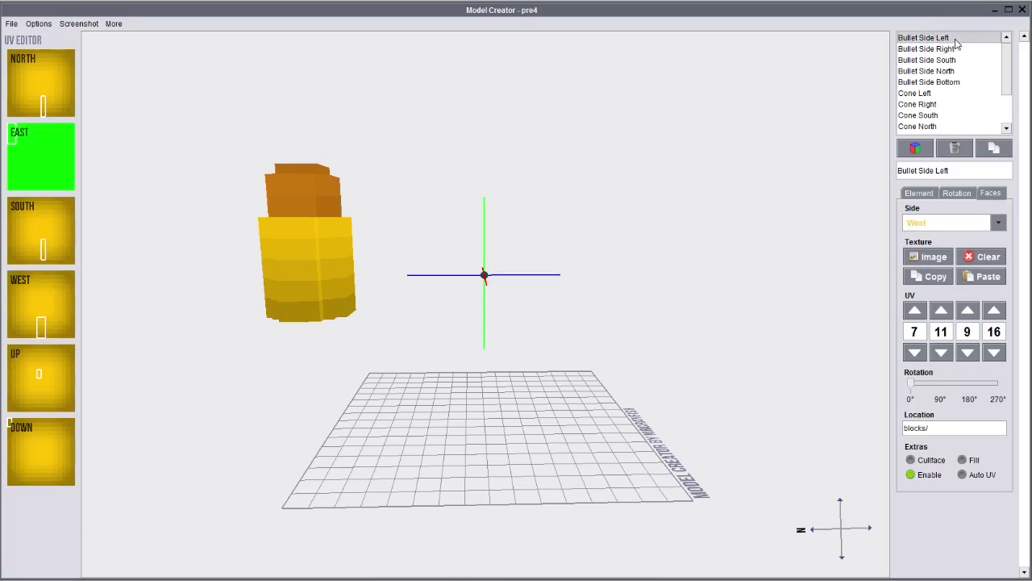
left_click_drag(679, 232, 542, 377)
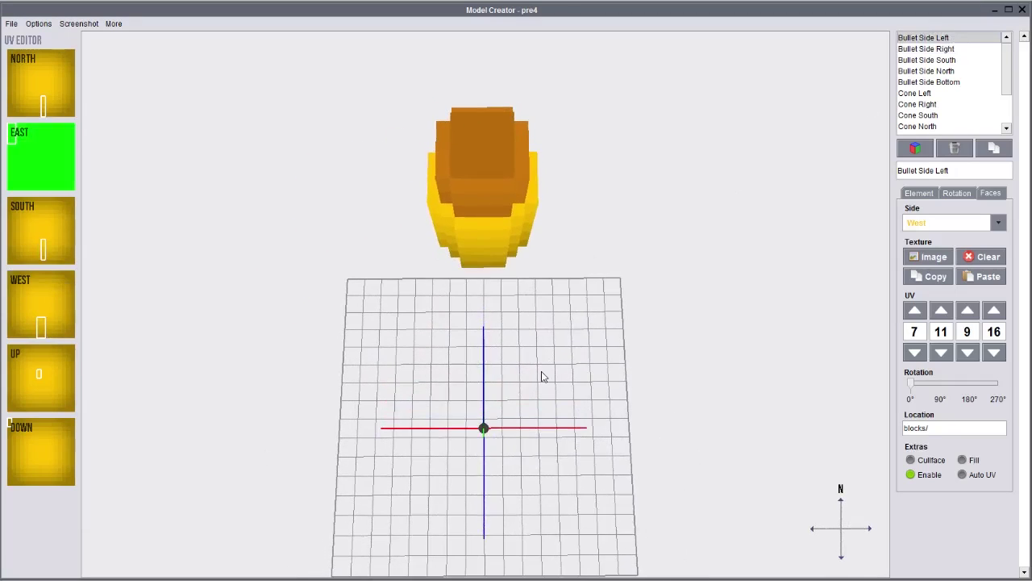
left_click(919, 193)
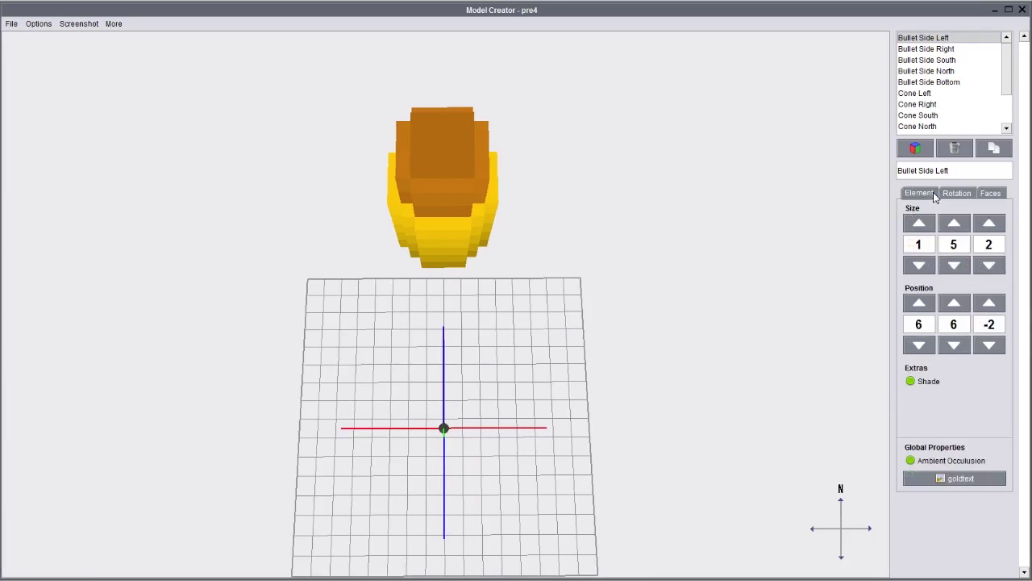
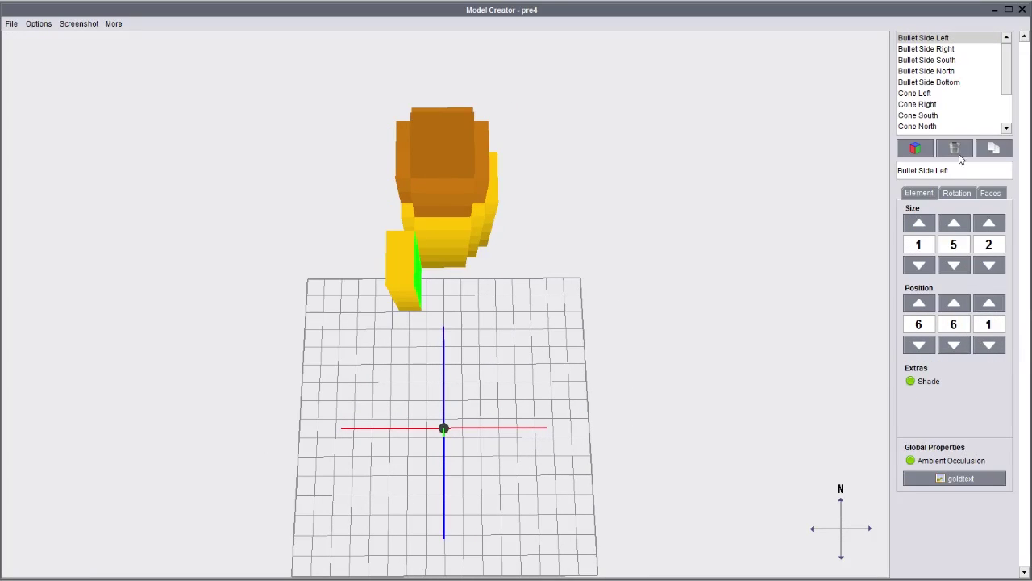
left_click(1005, 307)
left_click(990, 345)
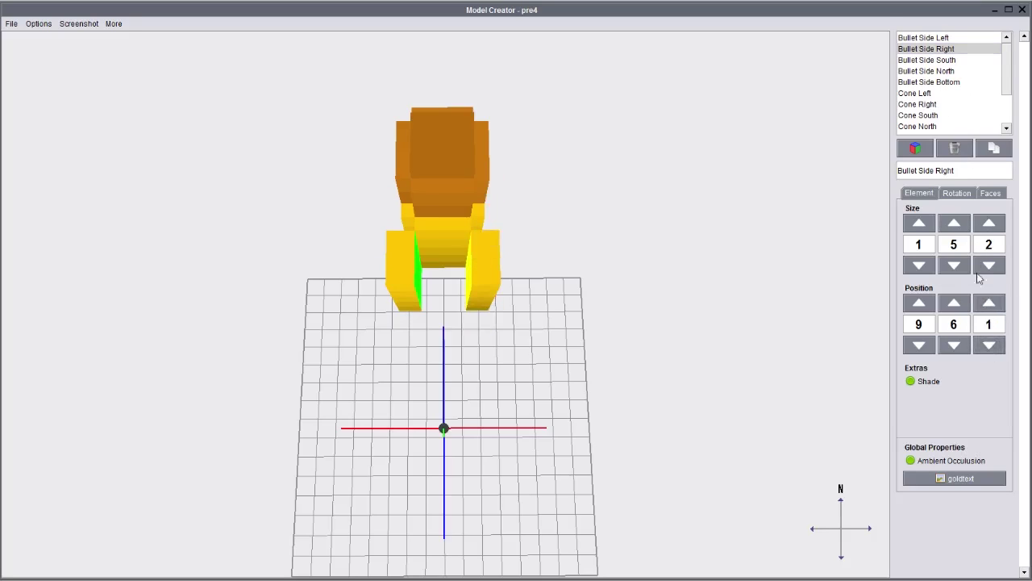
- Move Bullet Side South, Bullet Side North and Bullet Side Bottom 3 units in the positive Z direction
left_click(952, 60)
left_click(992, 304)
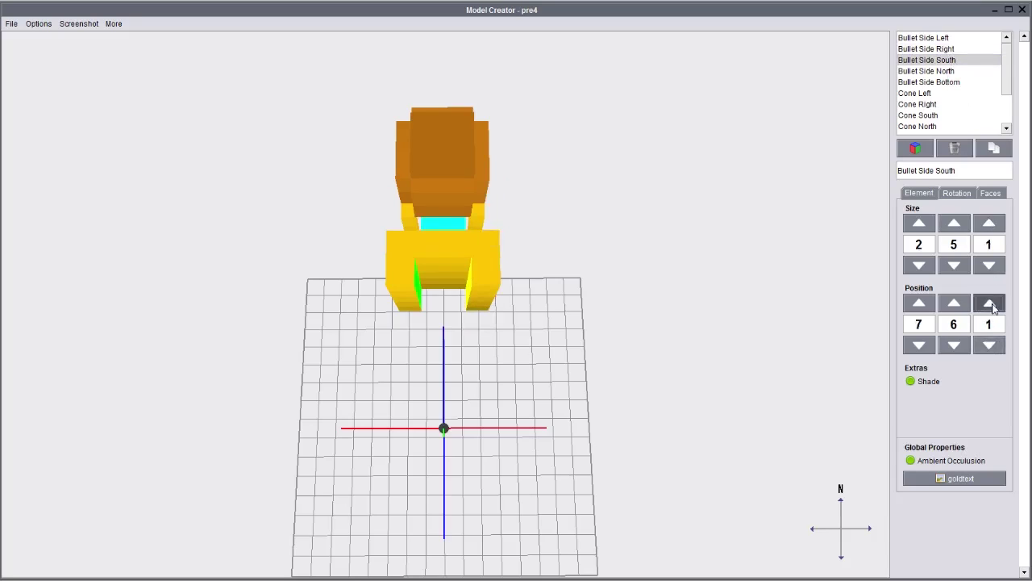
left_click(992, 304)
left_click(992, 304)
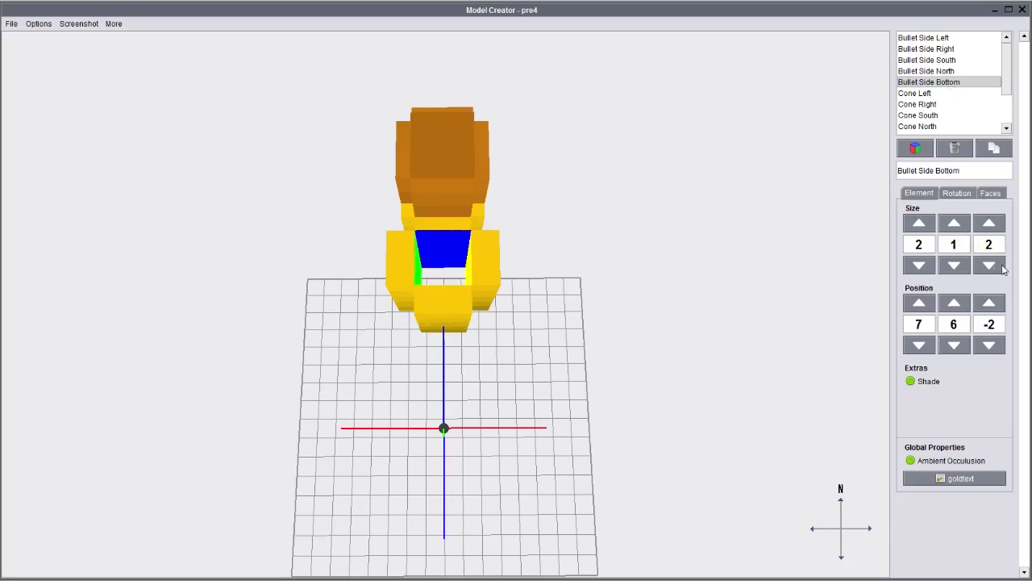
- Move Cone Left, Right, South, North and Top 3 units in the positive Z direction to match the shifted bullet sides
left_click(925, 93)
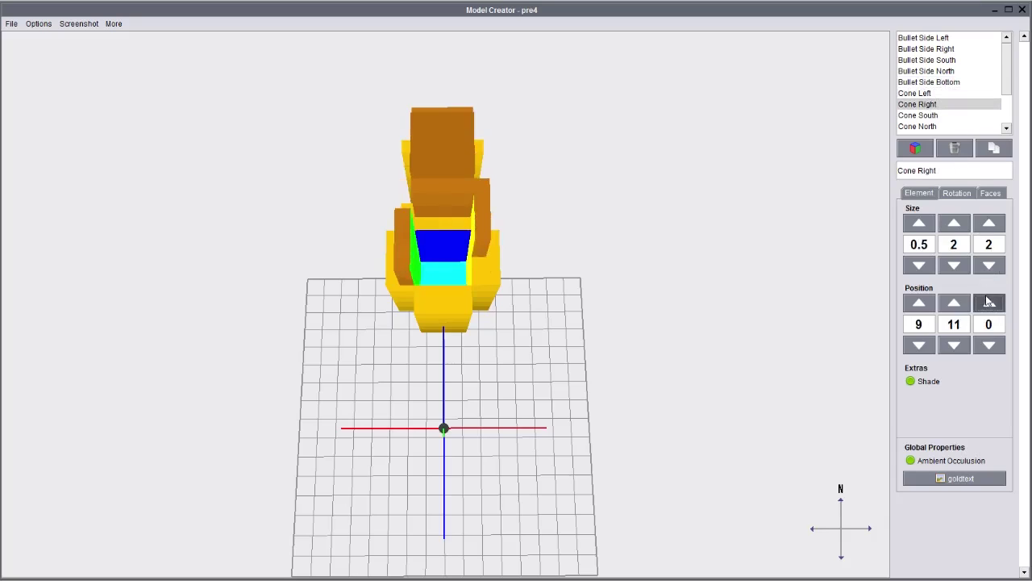
left_click(932, 115)
left_click(992, 302)
left_click(992, 302)
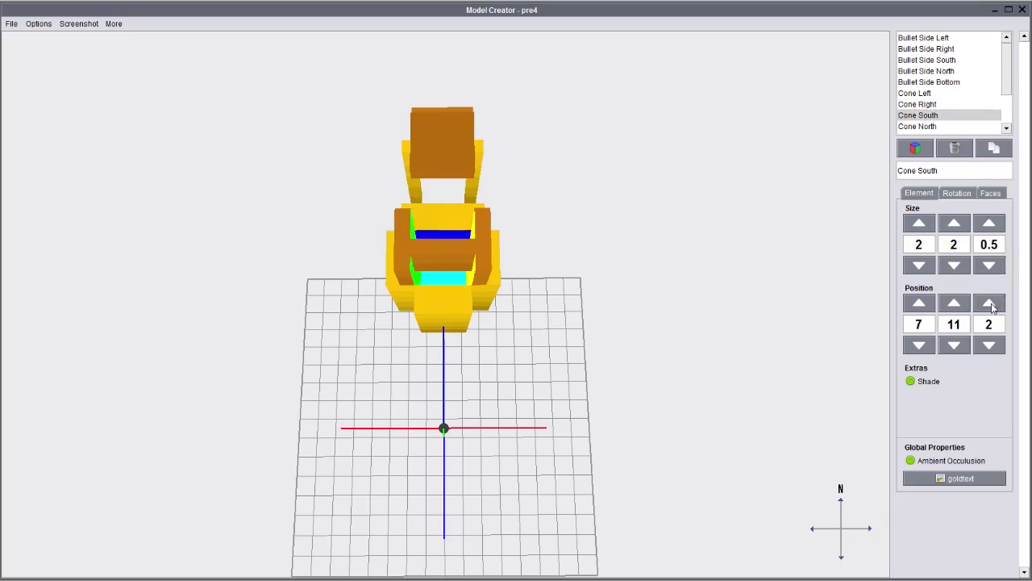
left_click(992, 303)
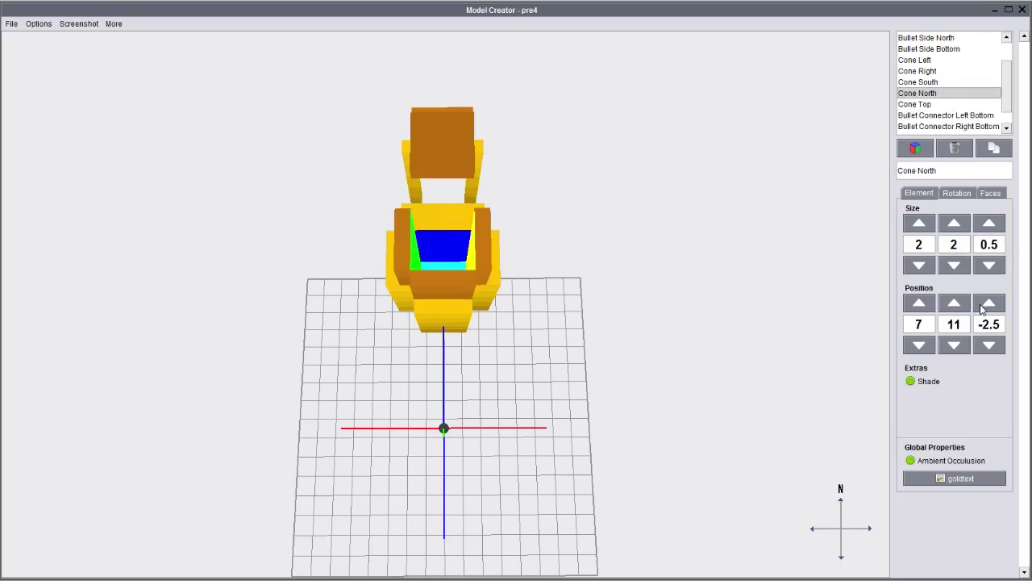
left_click(982, 306)
left_click(949, 108)
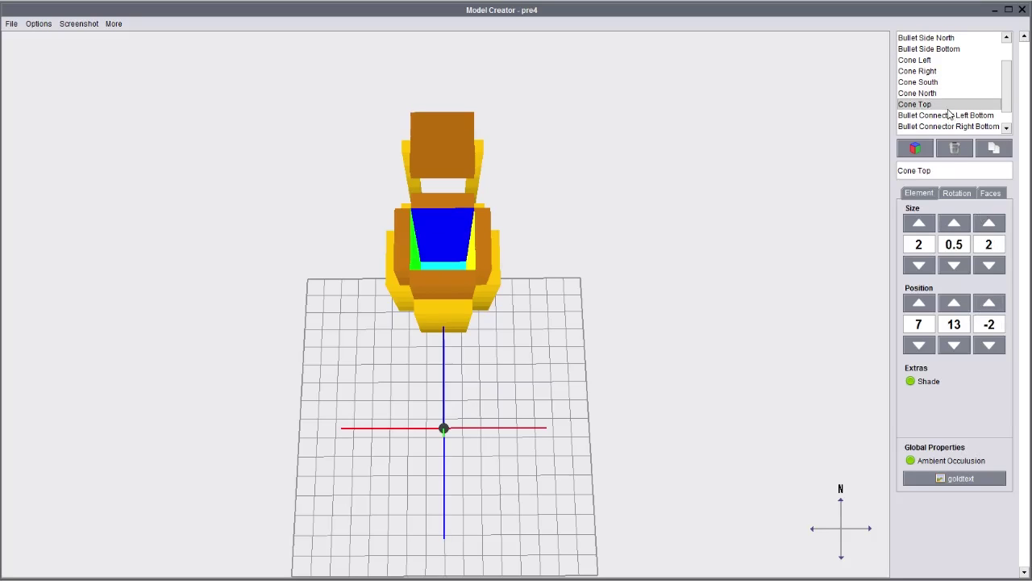
left_click(986, 302)
left_click(986, 302)
left_click(986, 303)
- Set the Z position of both bottom bullet connectors to 3 and both top bullet connectors to 0.5
scroll(965, 119, "down", 1)
left_click(972, 95)
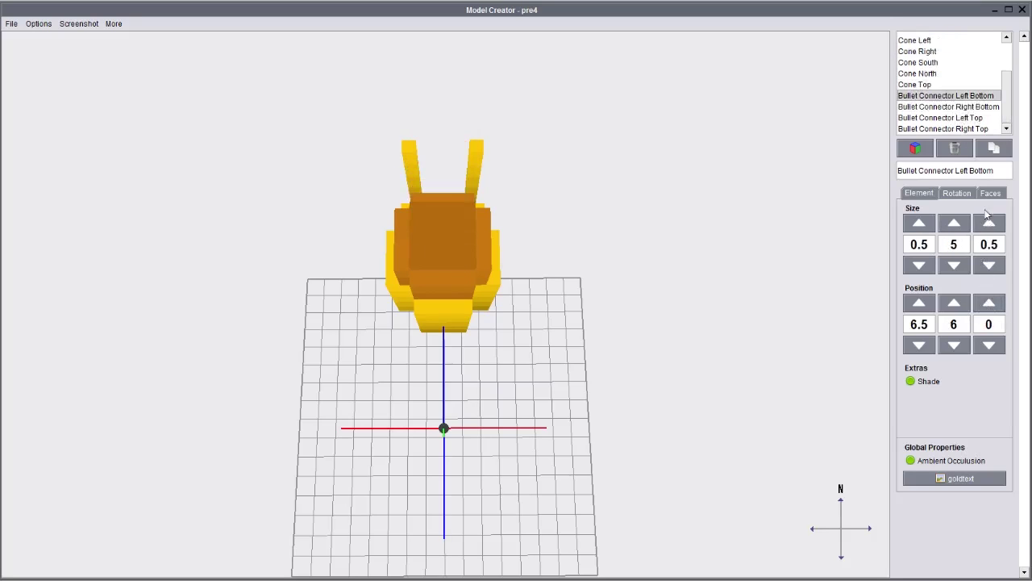
left_click(972, 107)
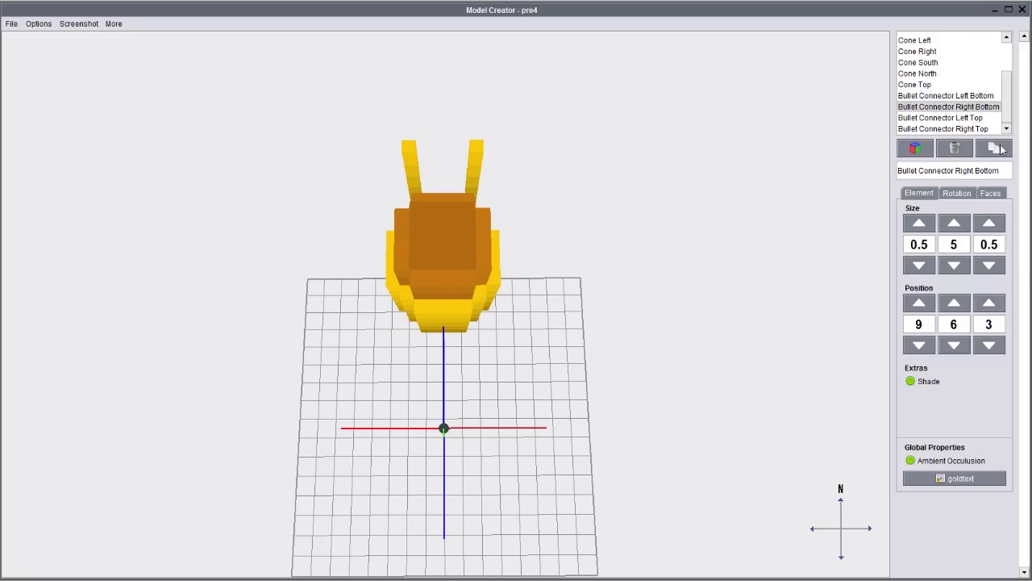
left_click(974, 118)
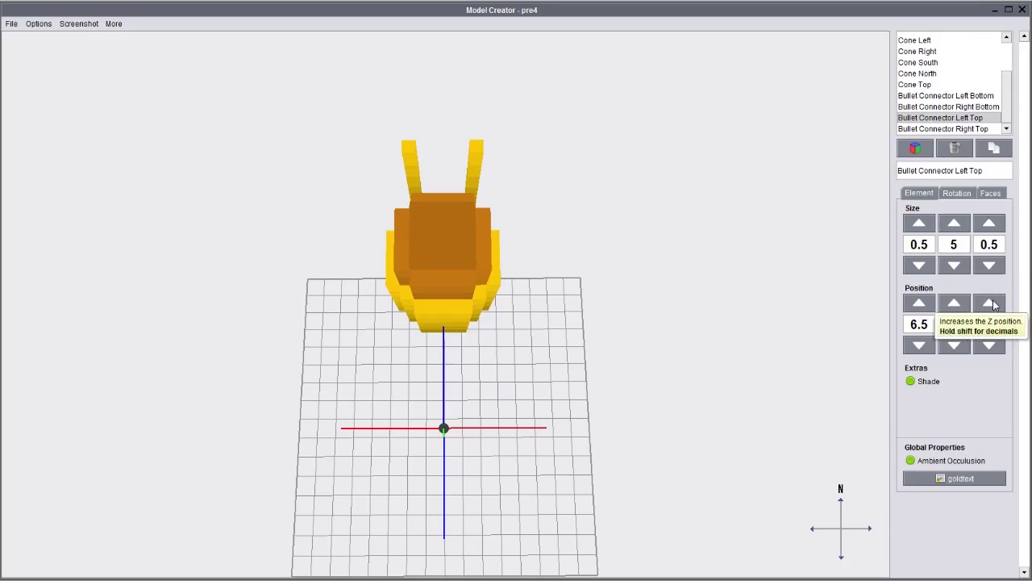
left_click(992, 304)
left_click(989, 130)
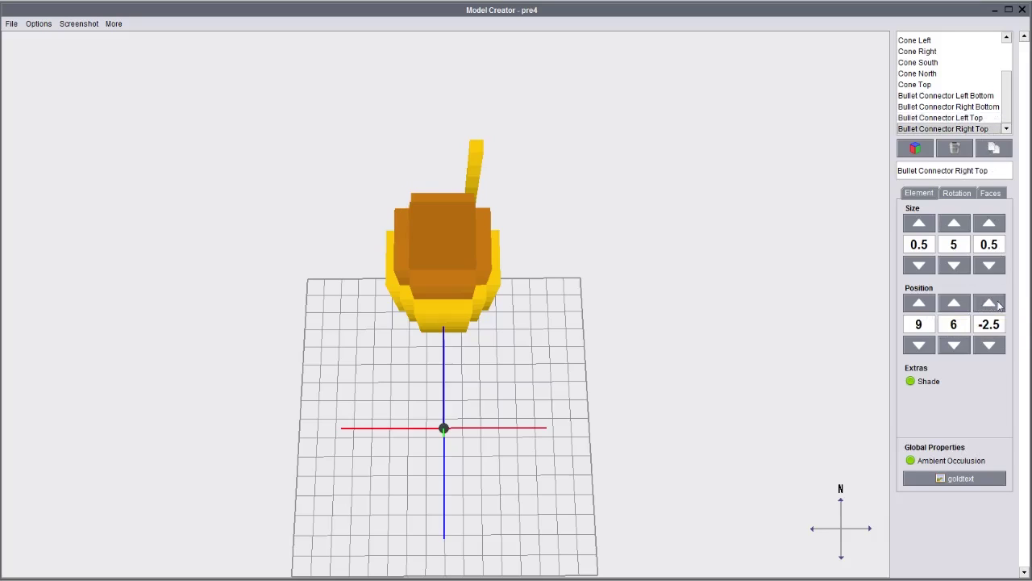
left_click_drag(529, 281, 661, 148)
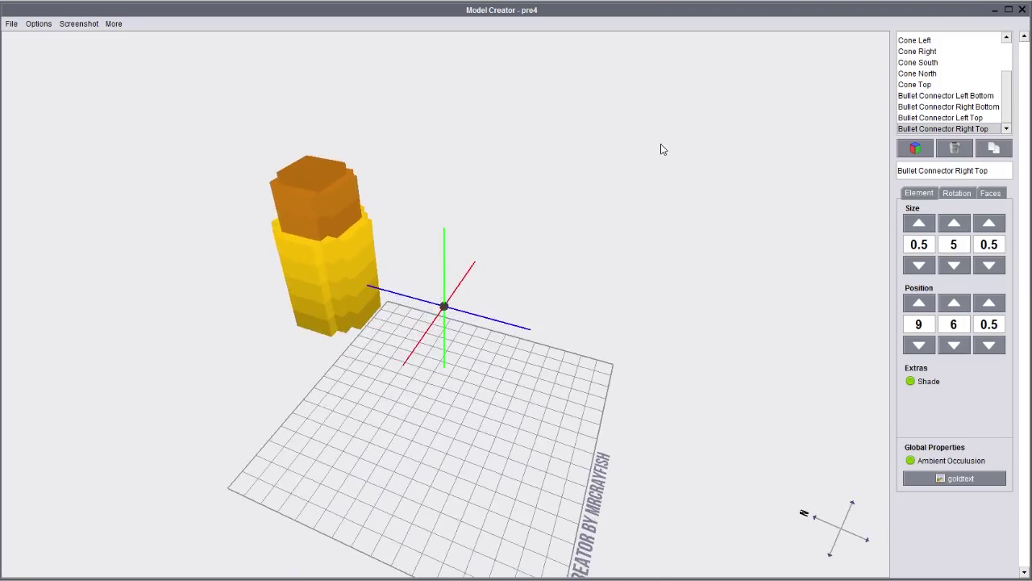
- Export the model as JSON to Map Thingy > Detective > Models, overwriting arrow.json
left_click(12, 25)
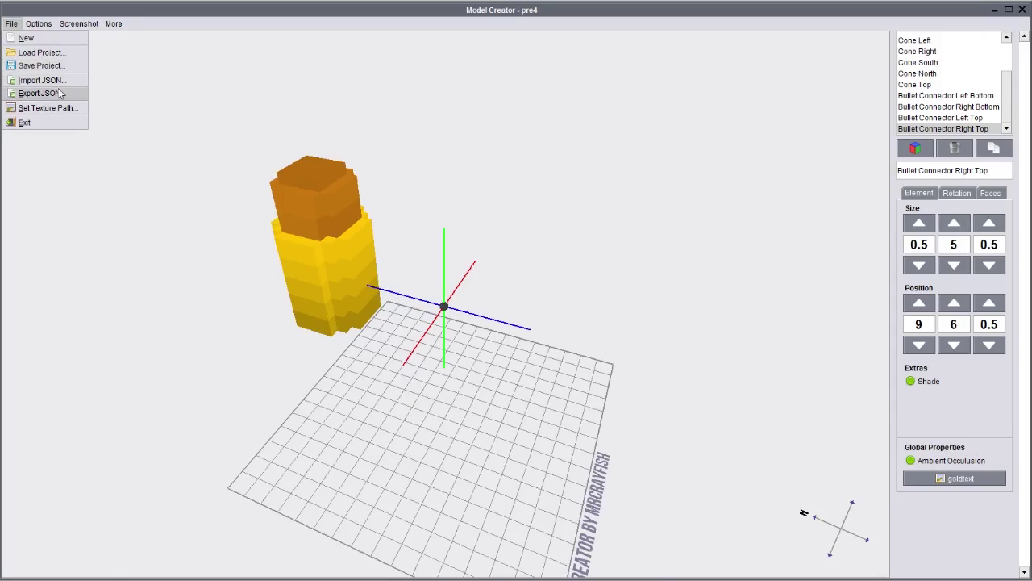
left_click(59, 94)
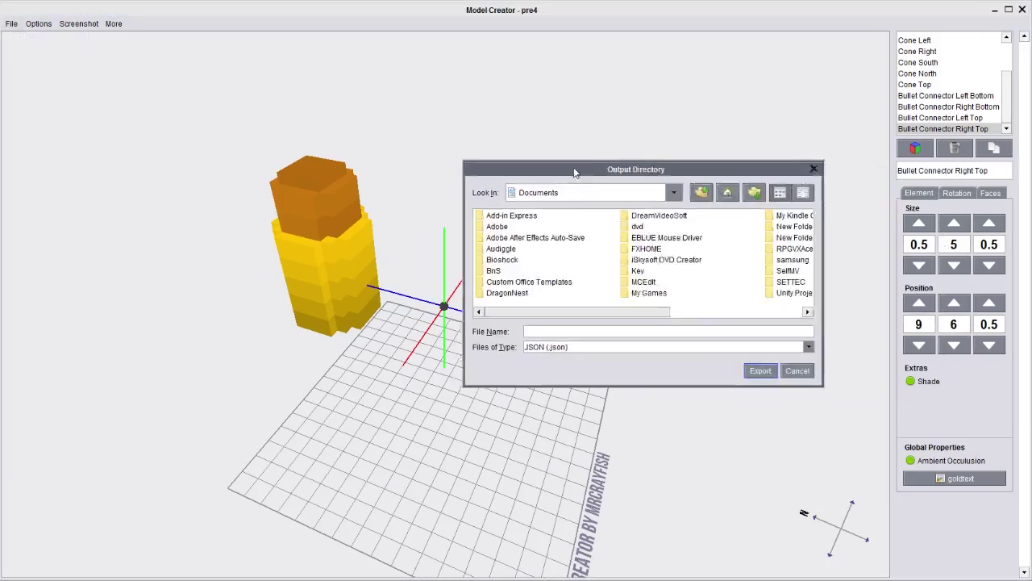
left_click(523, 183)
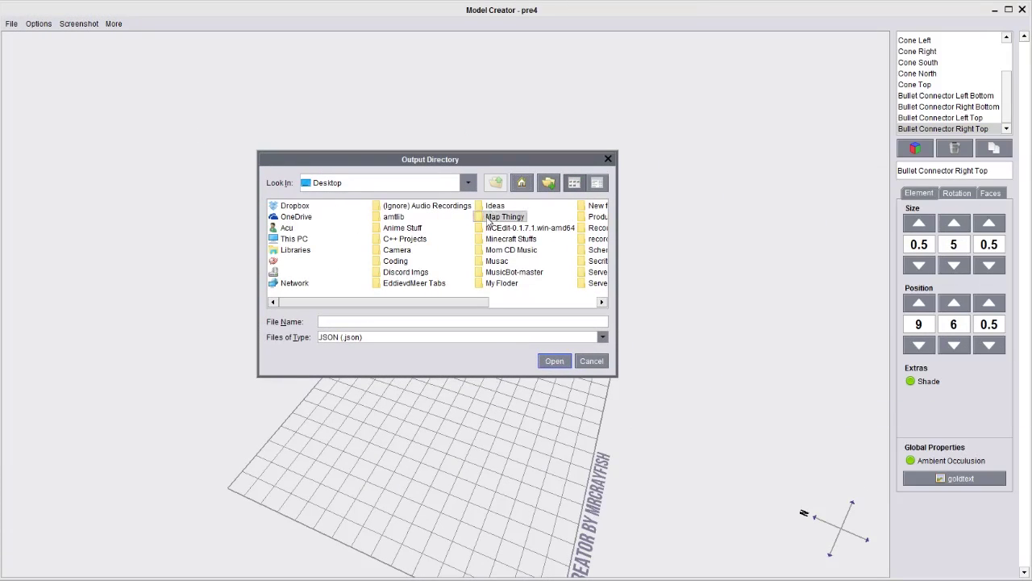
double_click(492, 217)
double_click(312, 213)
double_click(298, 206)
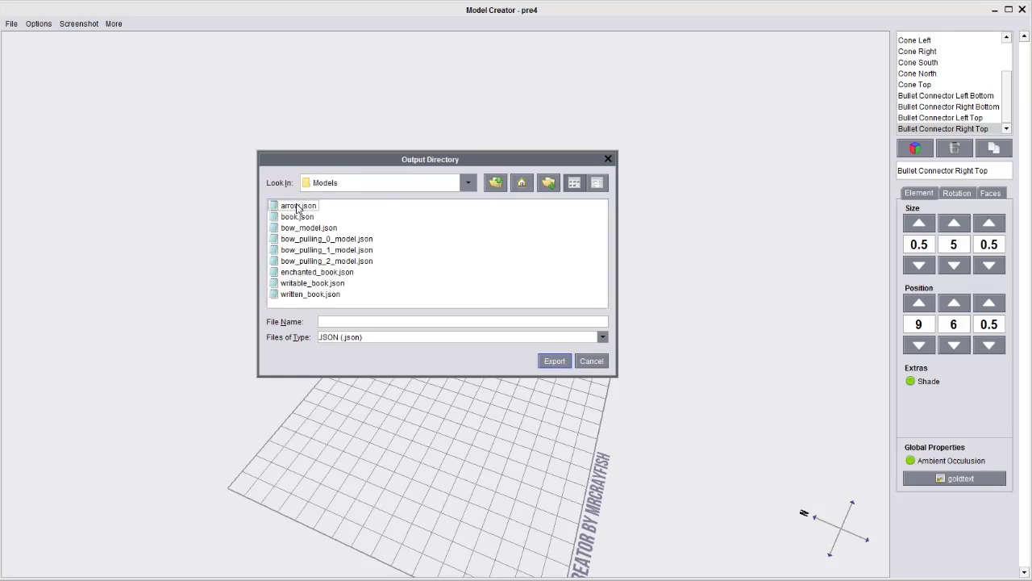
left_click(554, 362)
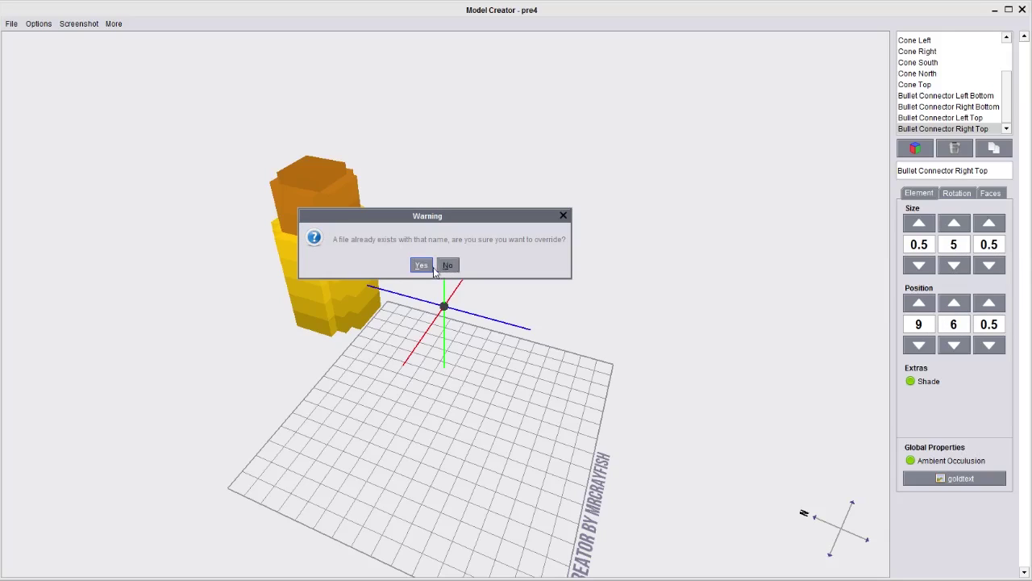
left_click(423, 267)
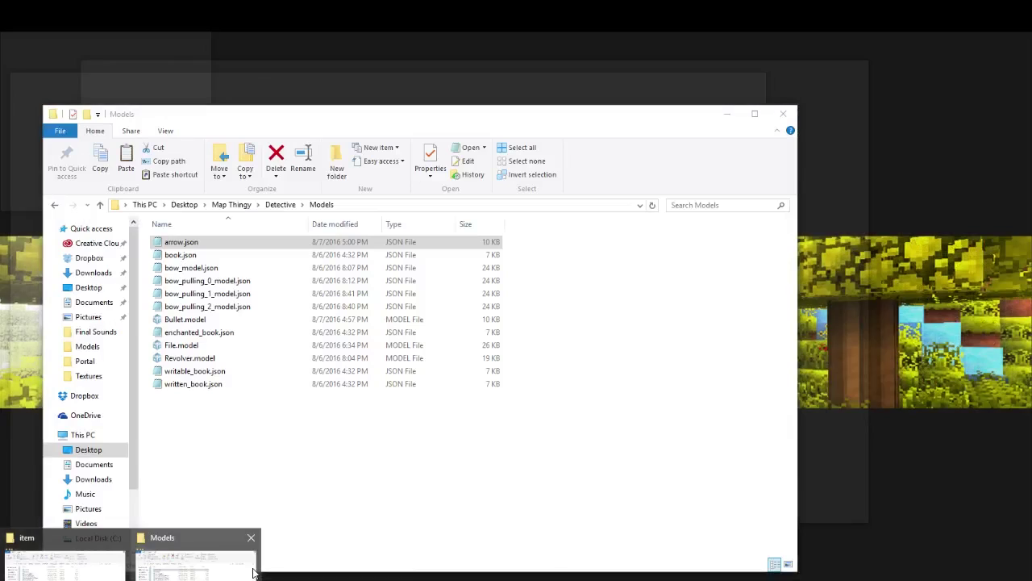
- Copy arrow.json from the Models folder into the Detective resource pack's models/item folder, replacing the existing file
left_click(194, 565)
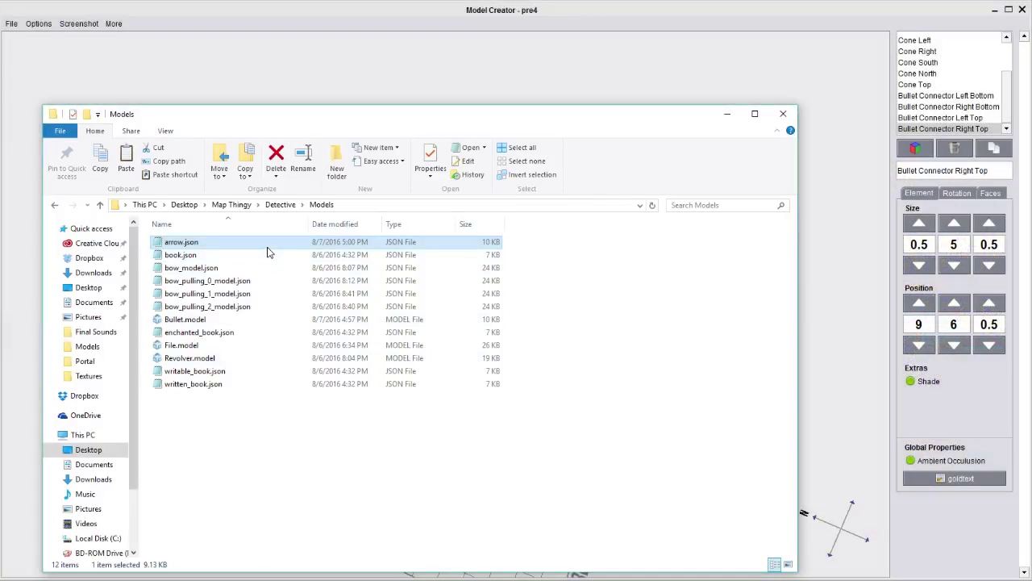
right_click(269, 252)
left_click(290, 492)
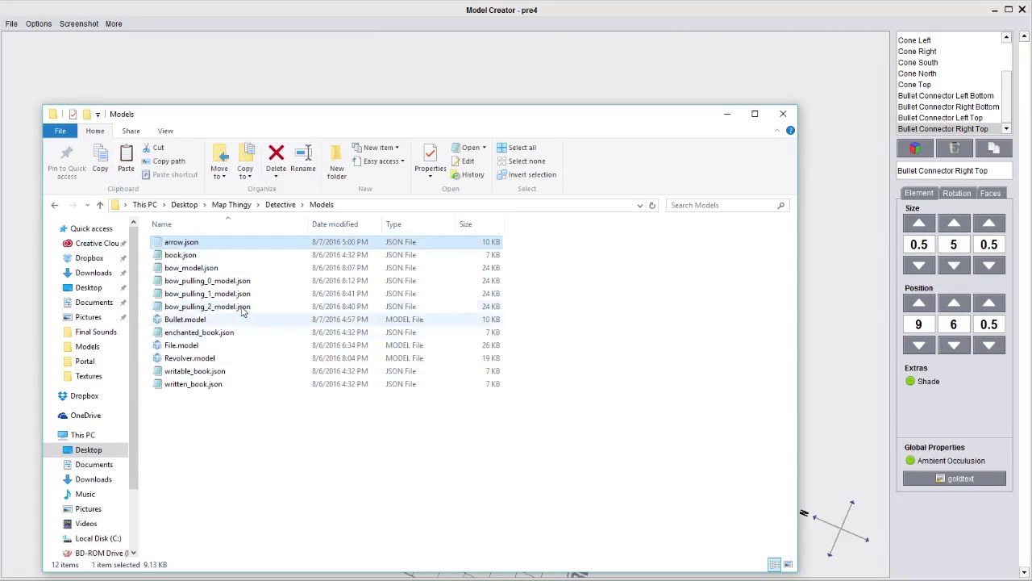
right_click(237, 246)
left_click(310, 493)
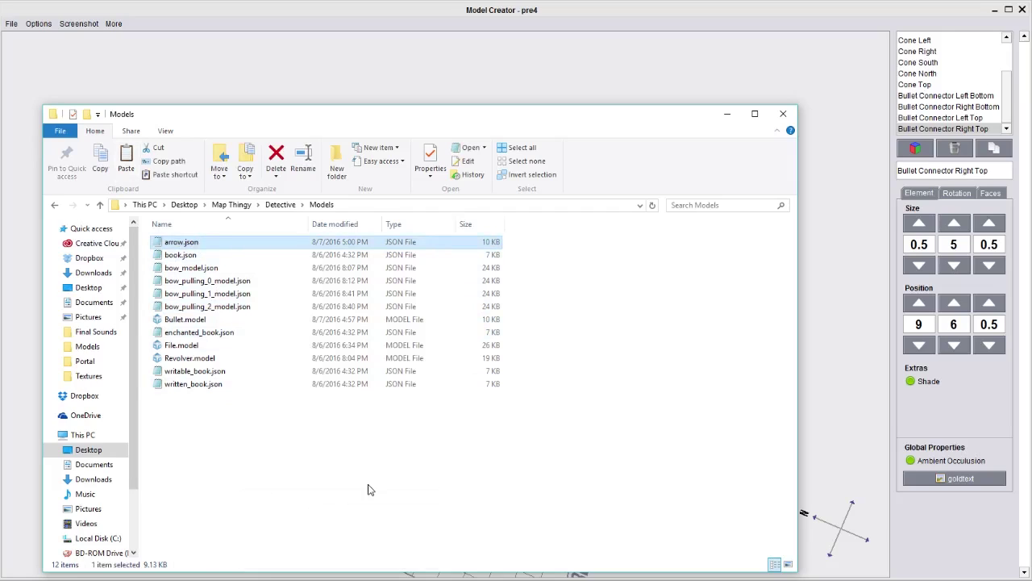
mouse_move(207, 574)
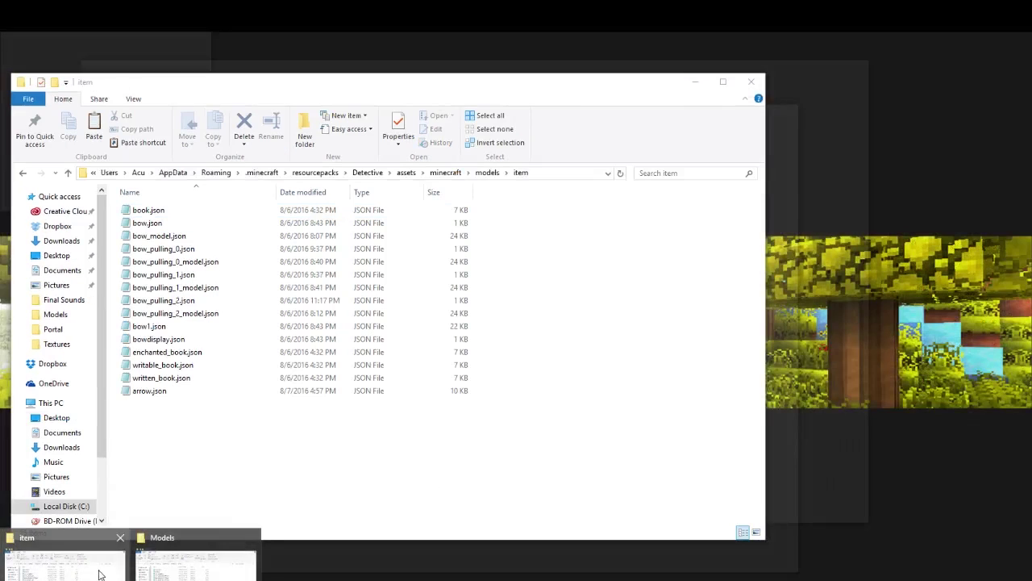
left_click(100, 575)
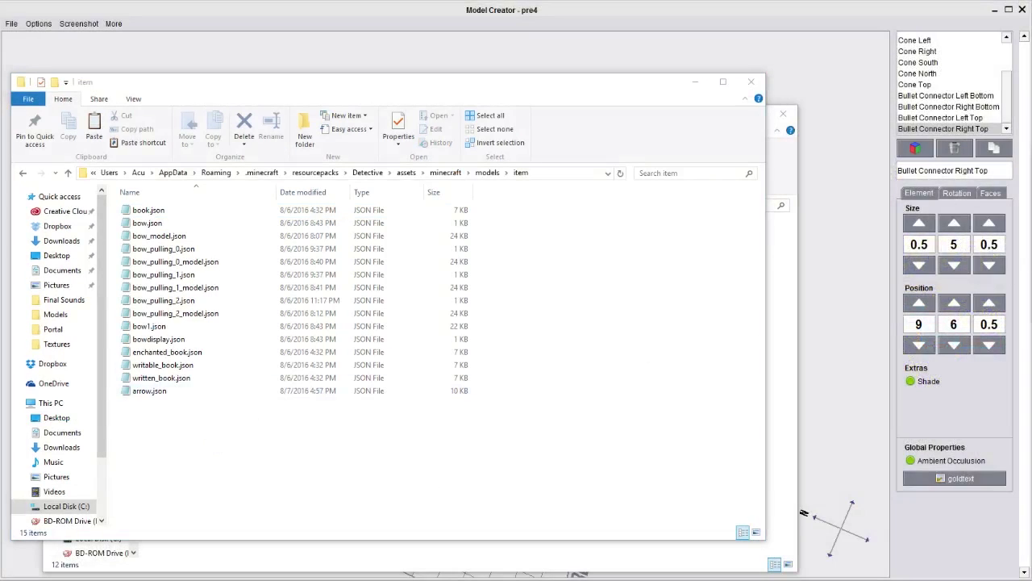
key("ctrl+v")
left_click(468, 246)
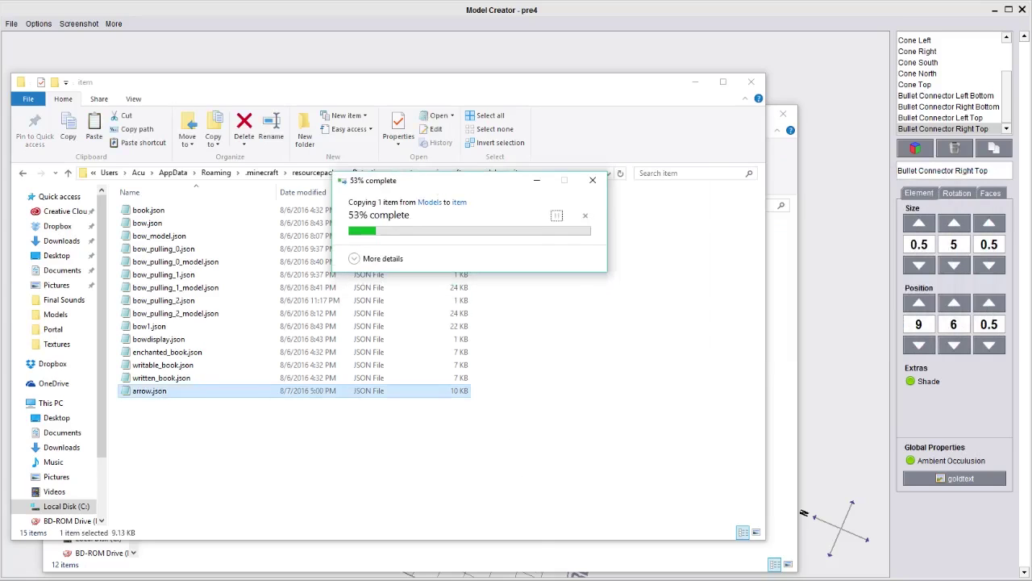
- Switch to Minecraft and reload the resource packs to load the updated arrow model
key("alt+Tab")
left_click(507, 214)
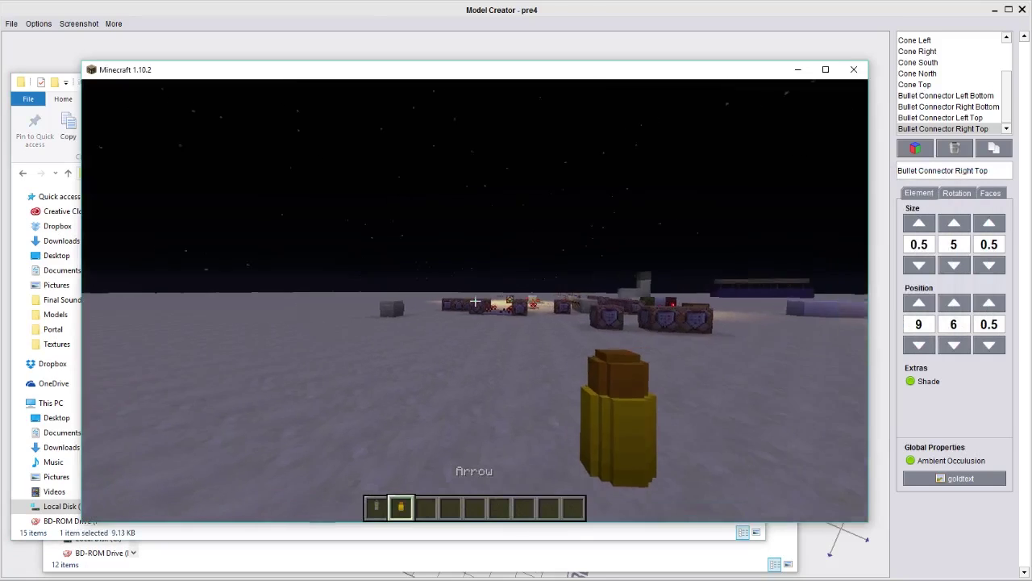
key("w")
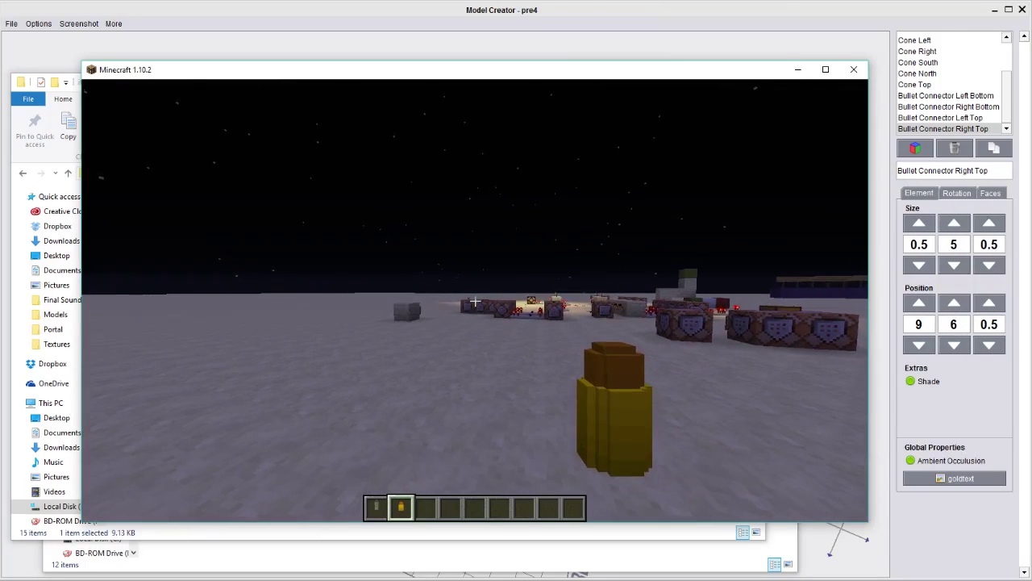
key("e")
key("Escape")
key("Escape")
left_click(412, 302)
key("Escape")
key("Escape")
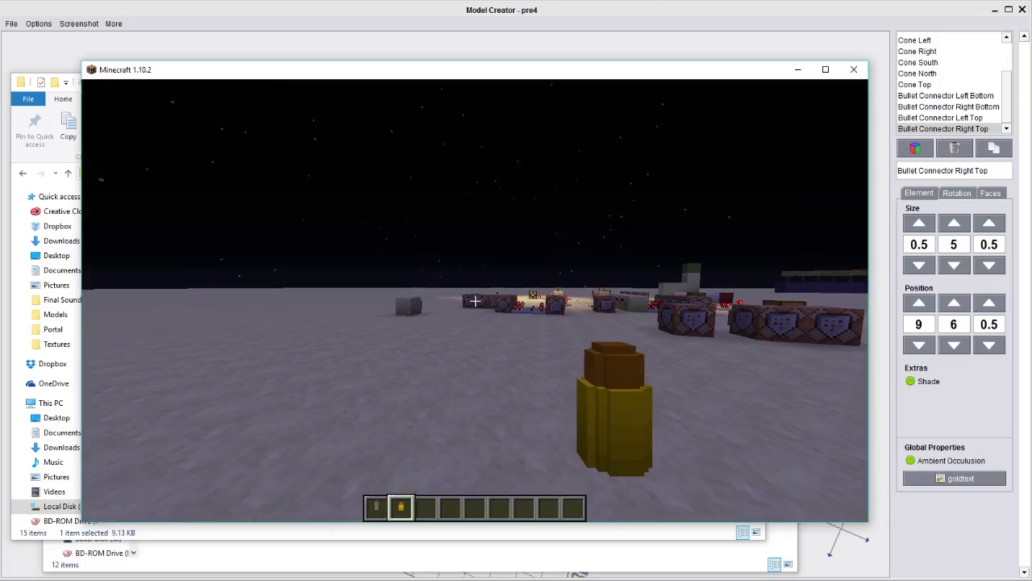
key("F3+t")
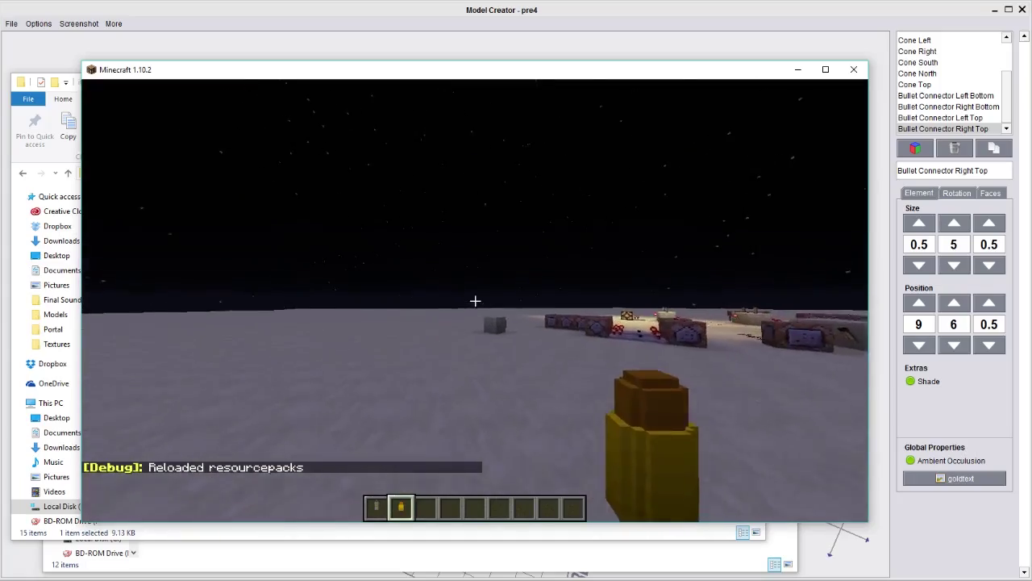
- Examine the reloaded bullet model in hand while walking, switching briefly to the bow and back
key("w")
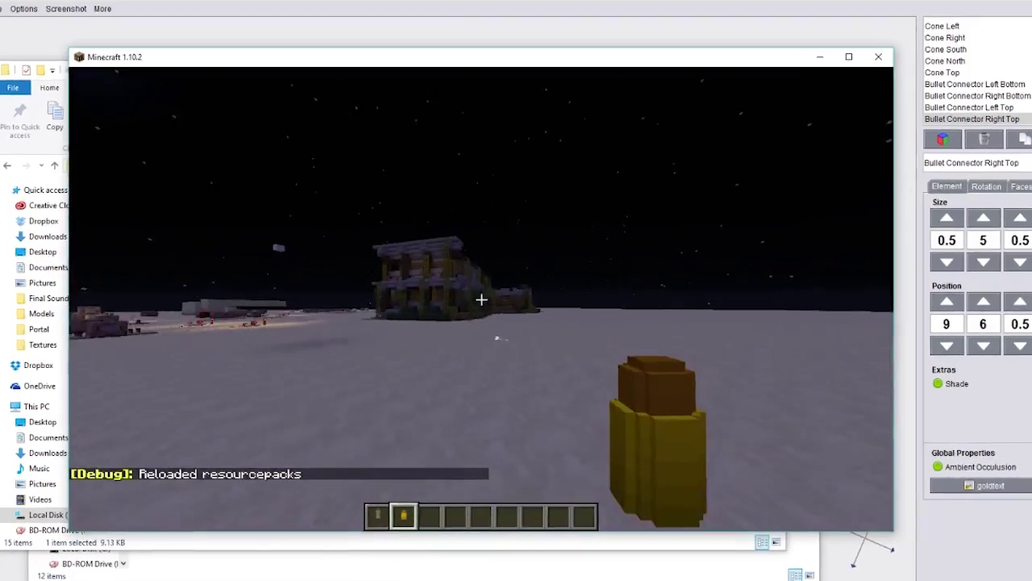
key("1")
key("2")
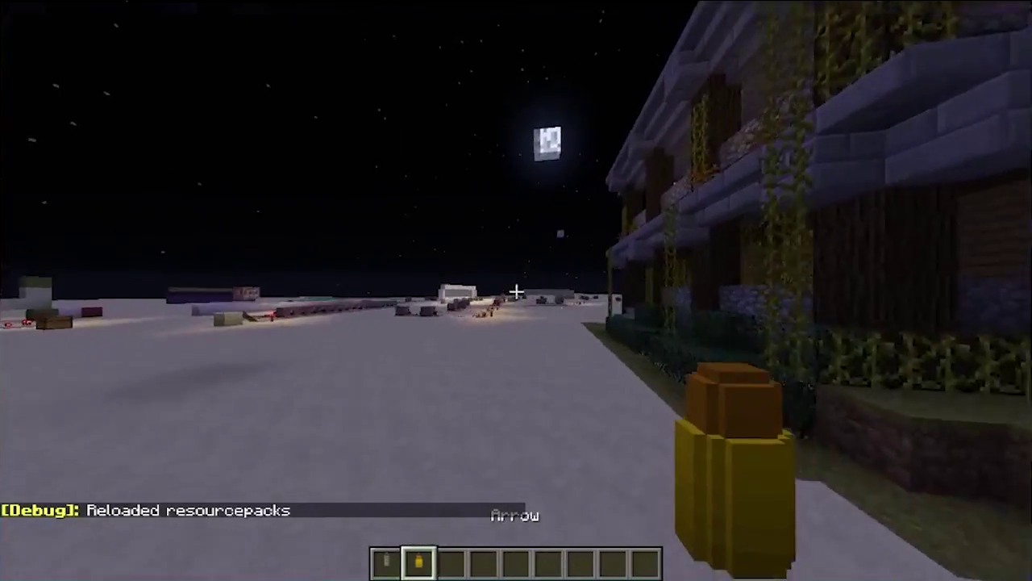
key("w")
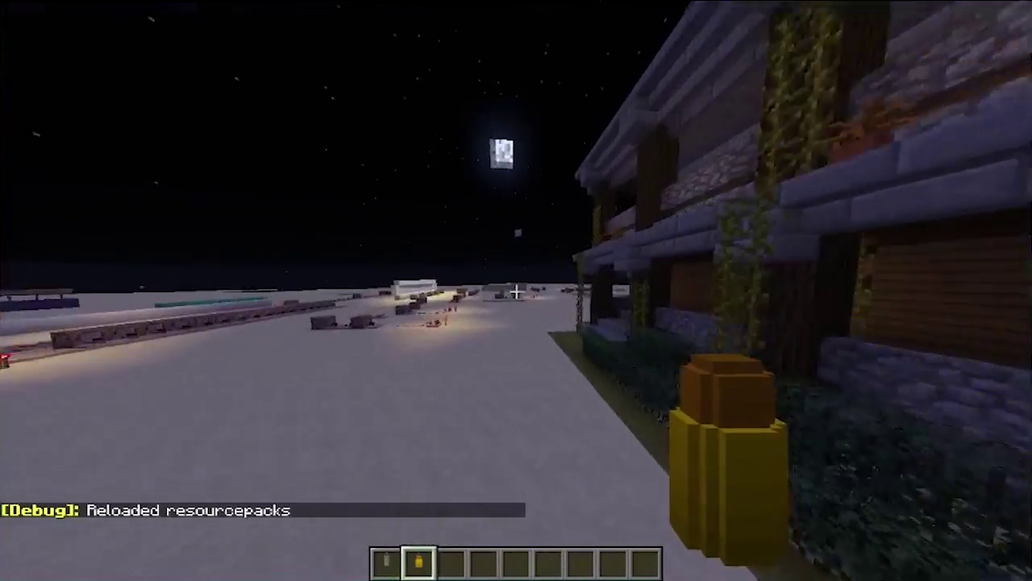
- Drop the arrow item on the ground, examine its bullet model from several distances and collect it again
key("q")
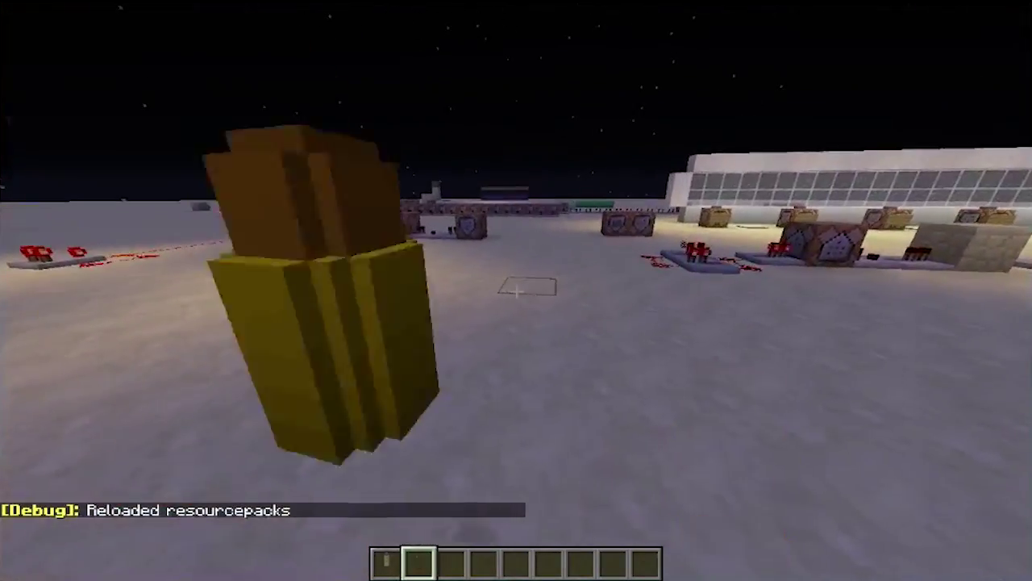
key("w")
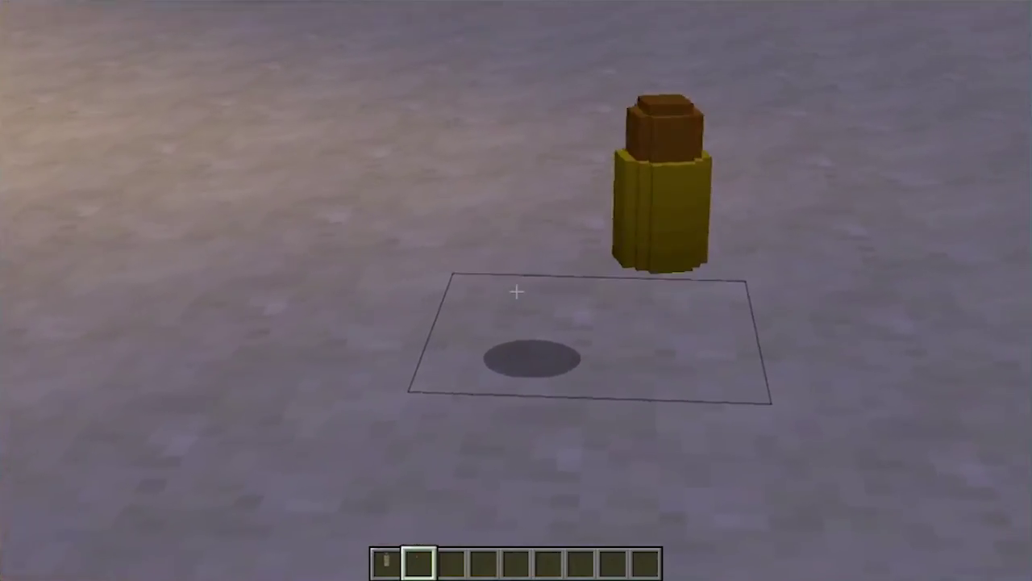
key("w")
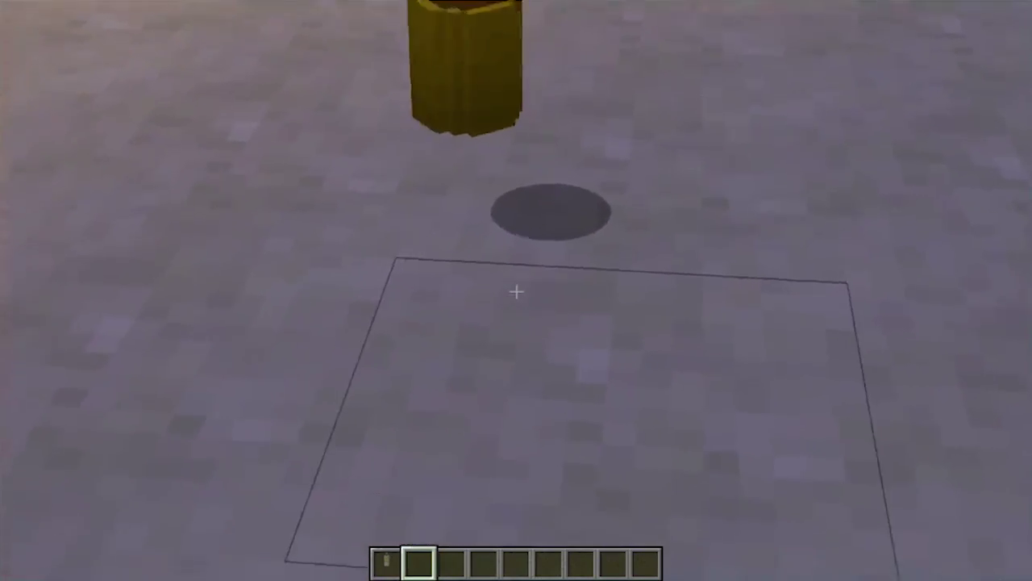
key("s")
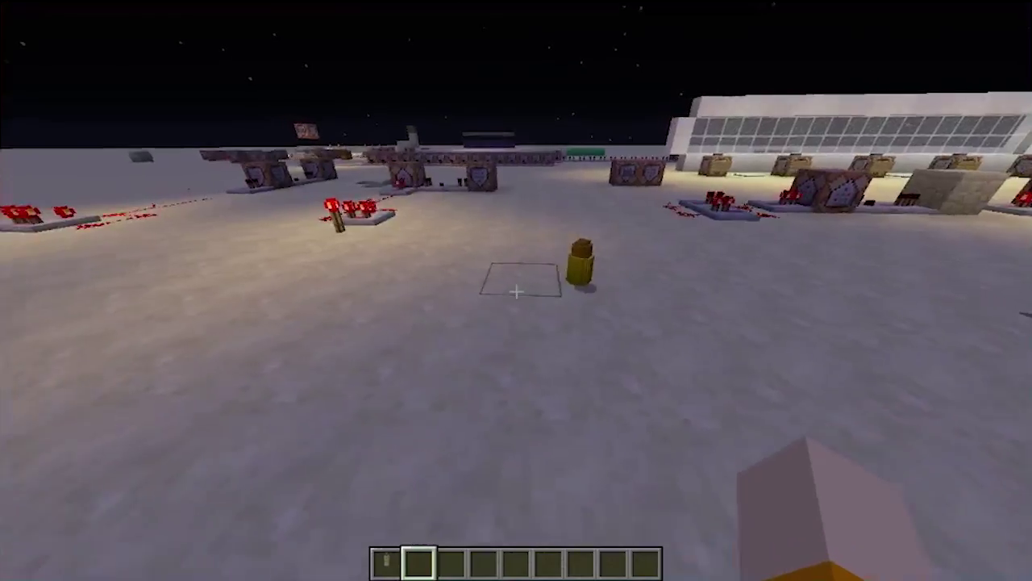
key("w")
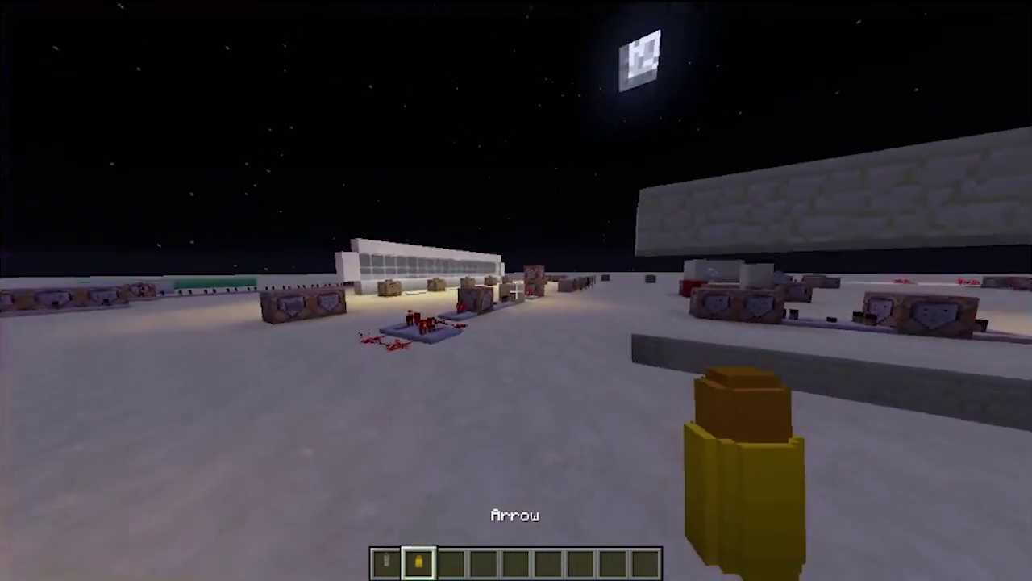
key("w")
key("w")
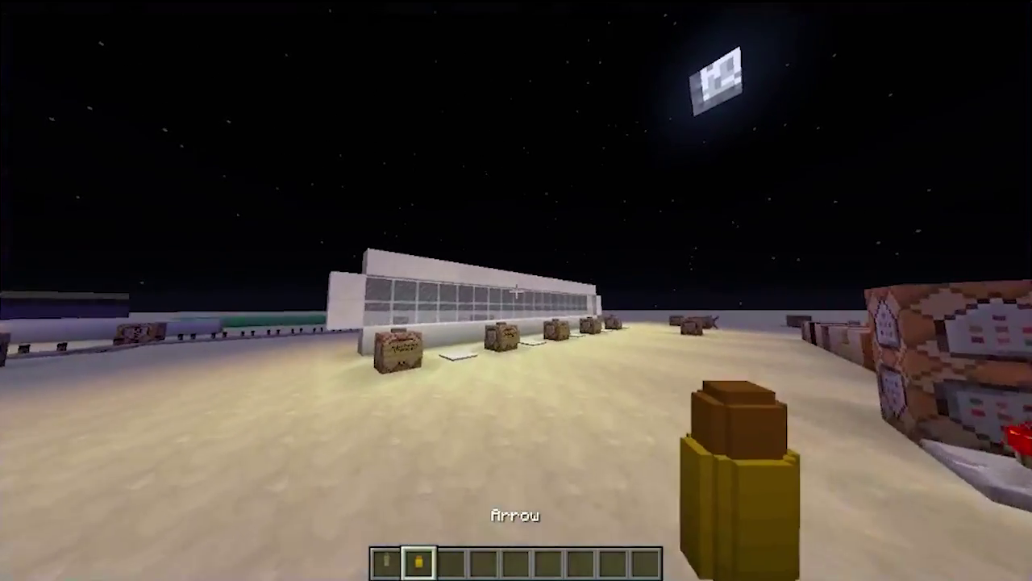
- Equip the bow and swing it to check how the revolver model looks in hand
key("1")
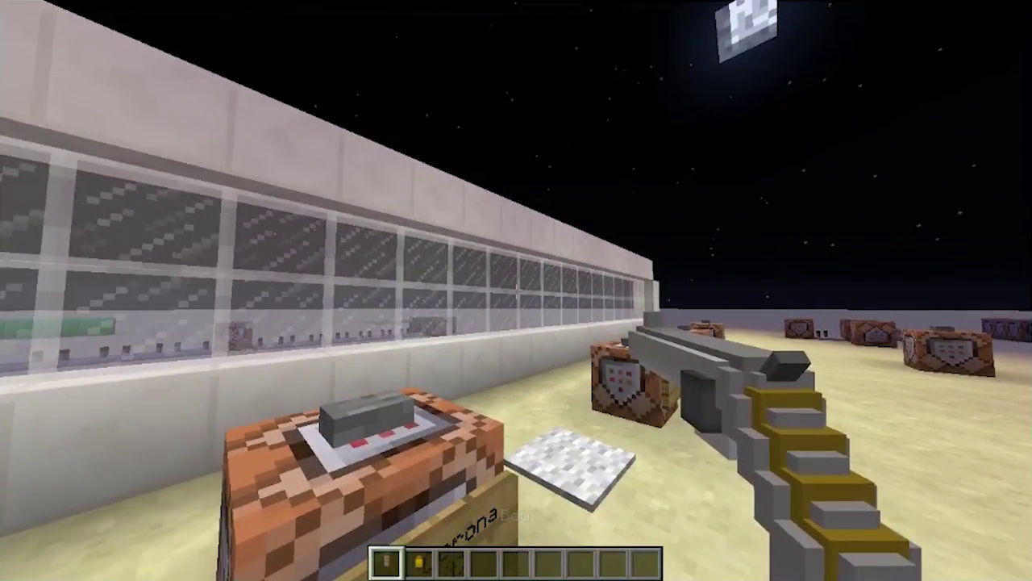
key("w")
key("t")
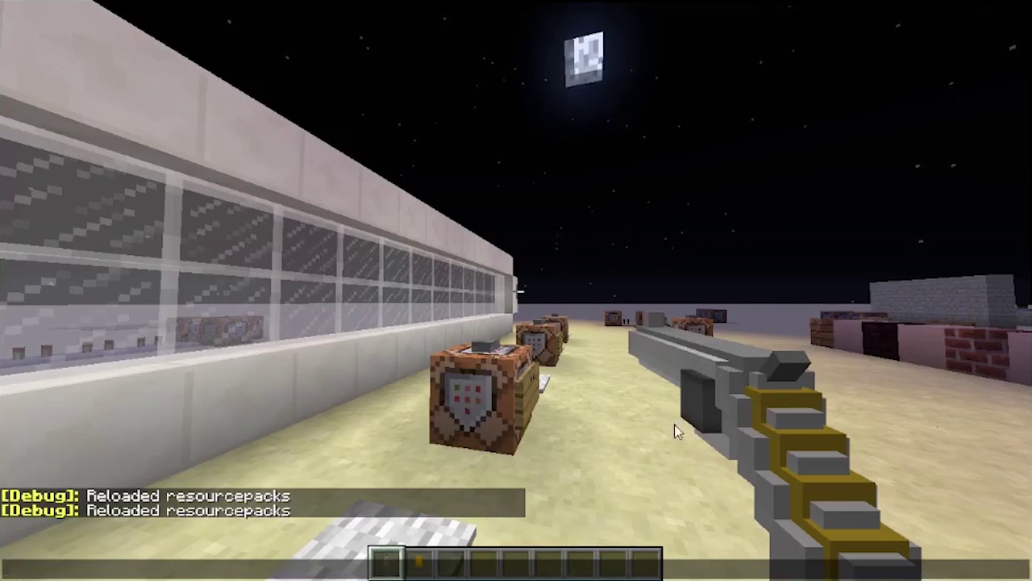
key("Escape")
key("s")
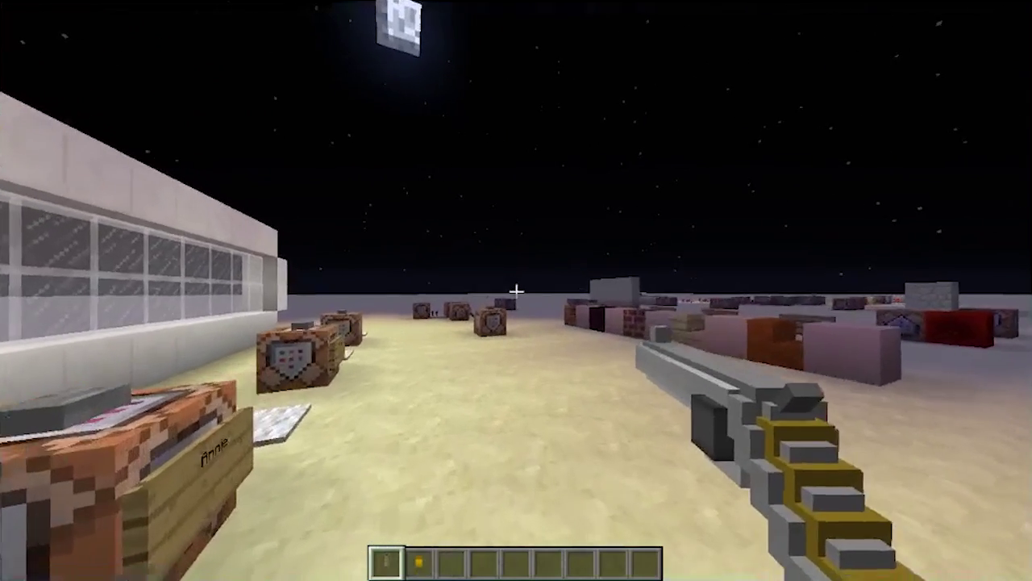
key("w")
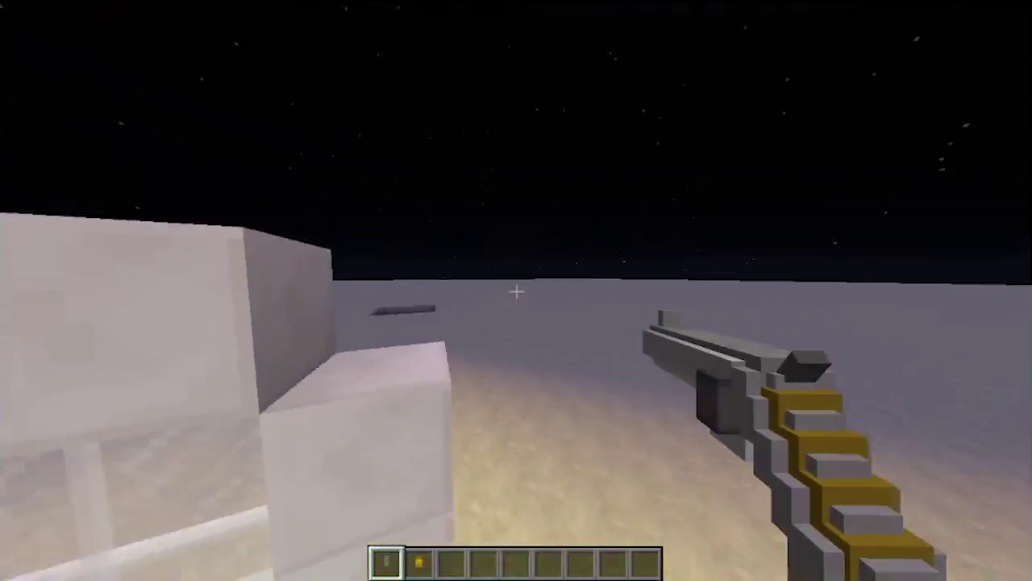
left_click(516, 291)
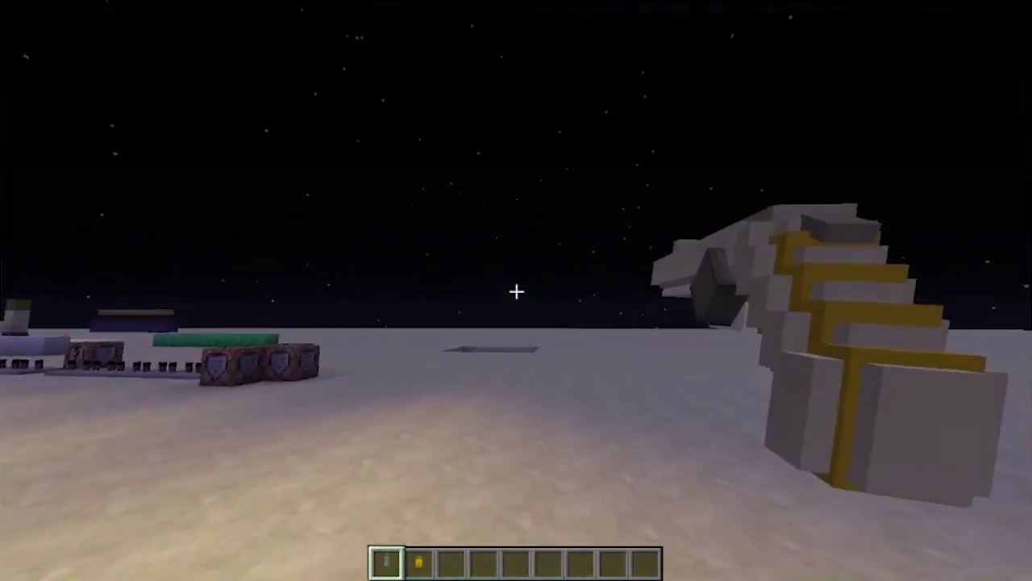
left_click(516, 291)
- Alternate between the empty hand, the arrow and the bow to compare how the held models look
key("3")
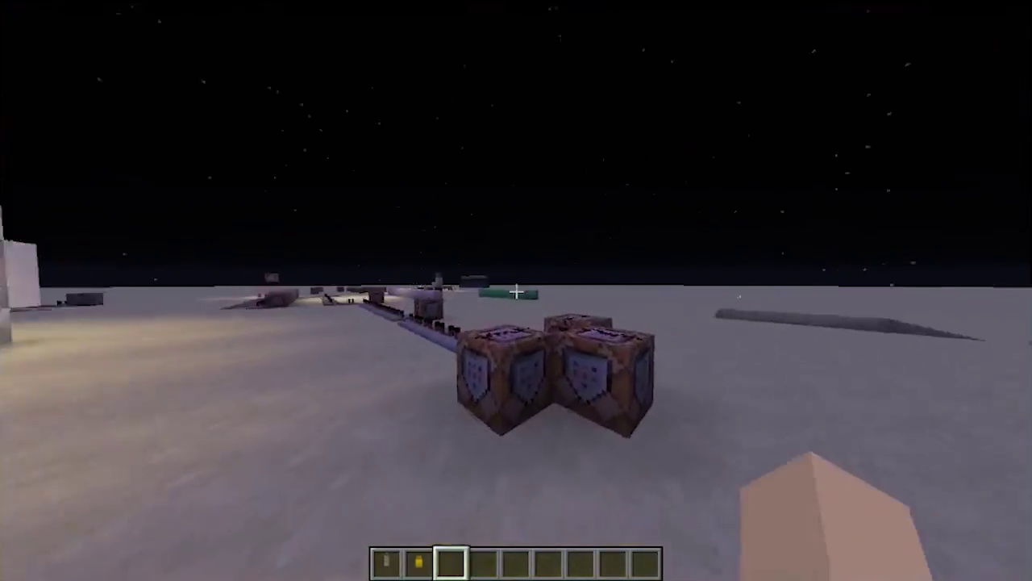
key("w")
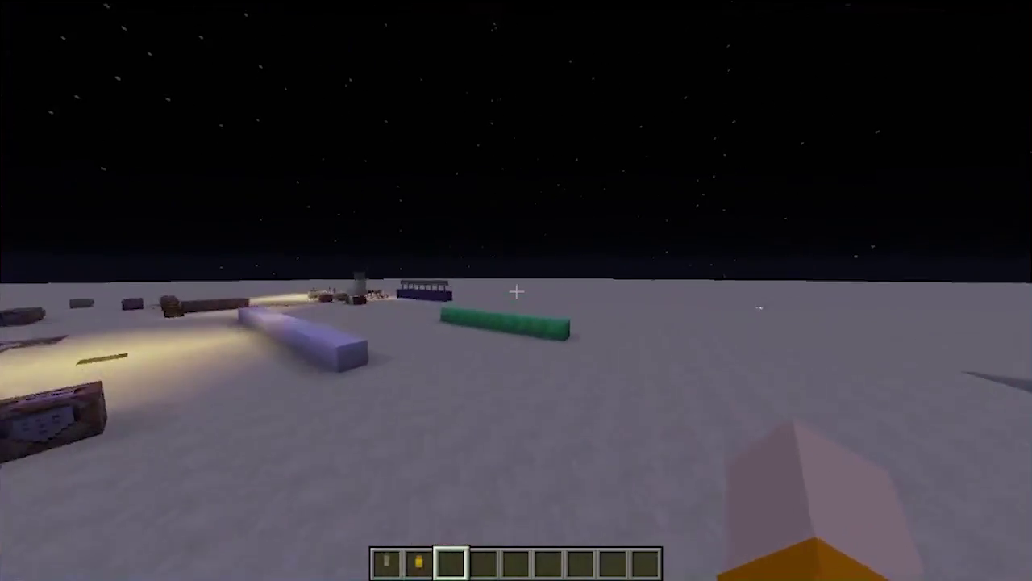
key("2")
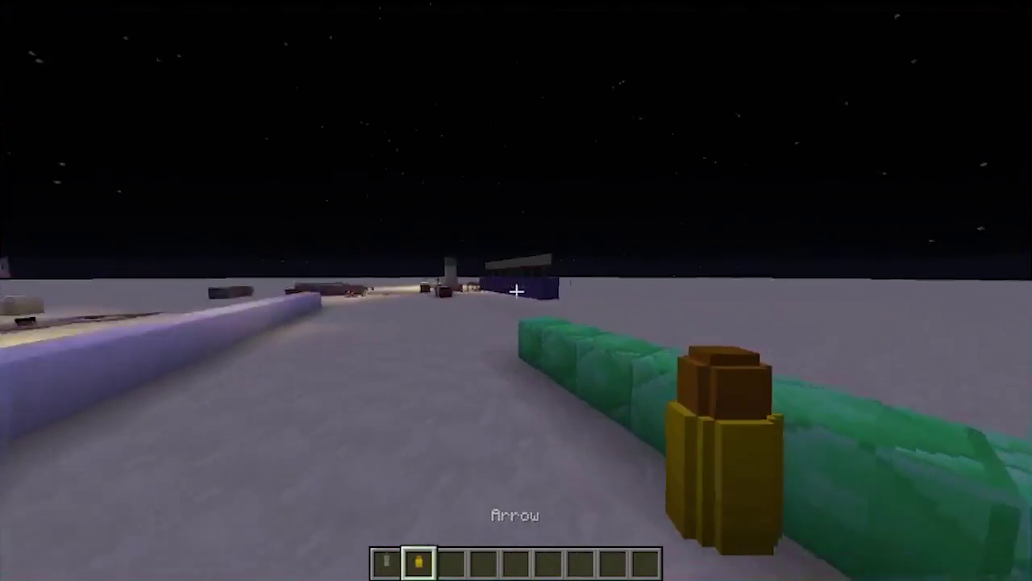
key("1")
key("2")
key("1")
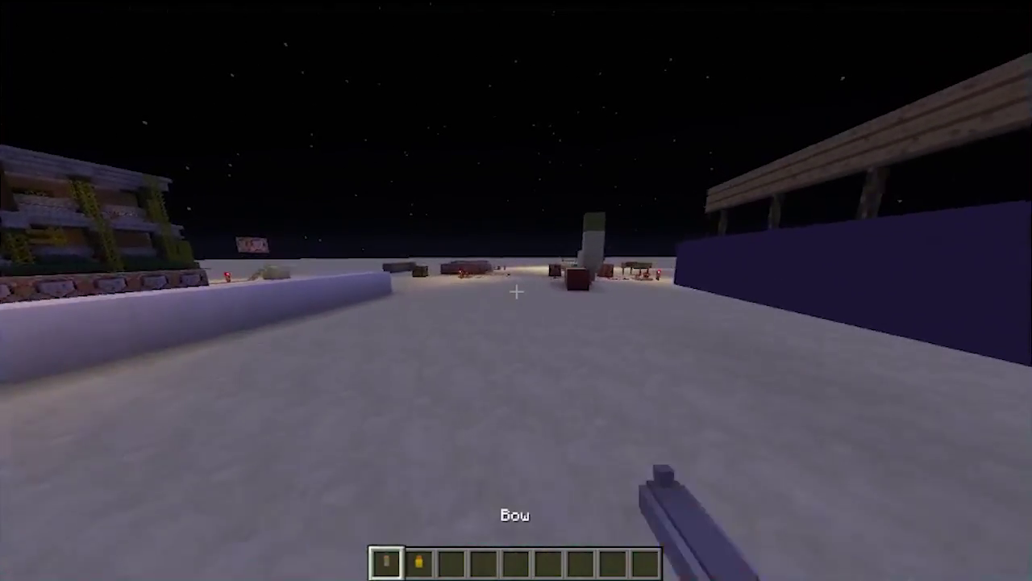
key("2")
key("w")
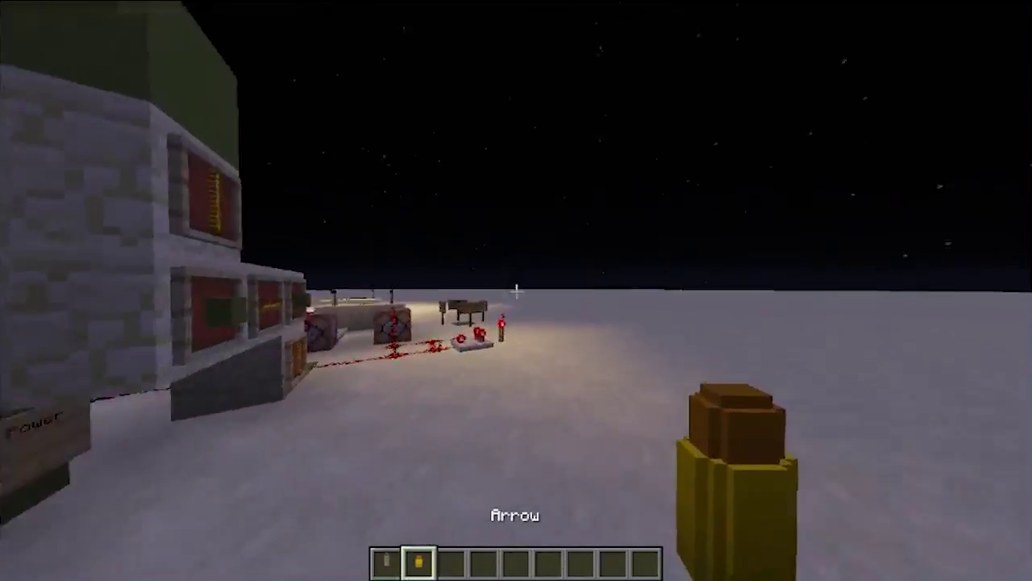
- Fly over to the overgrown building and examine the arrow's bullet model in hand beside its hedge
key("3")
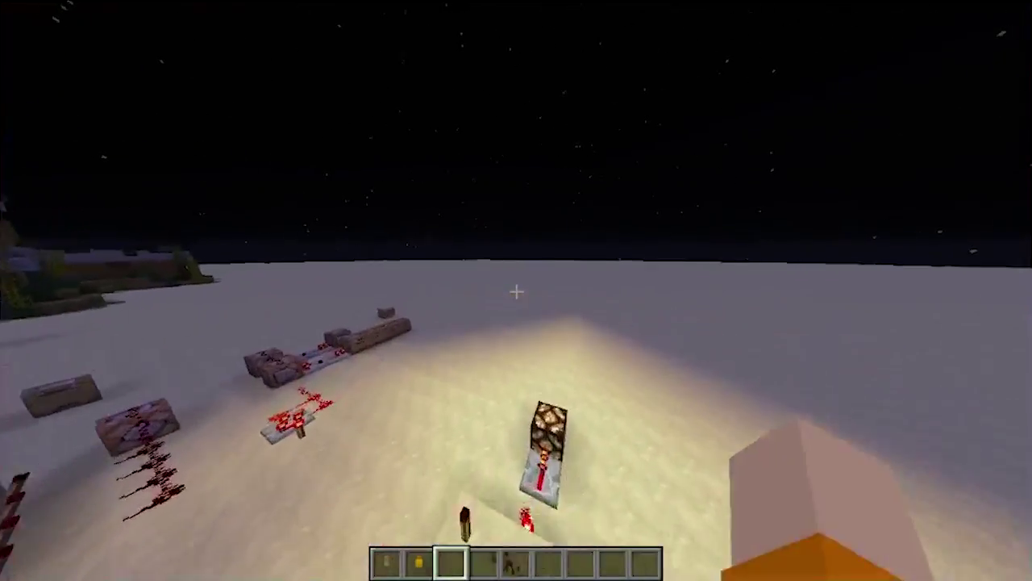
key("w")
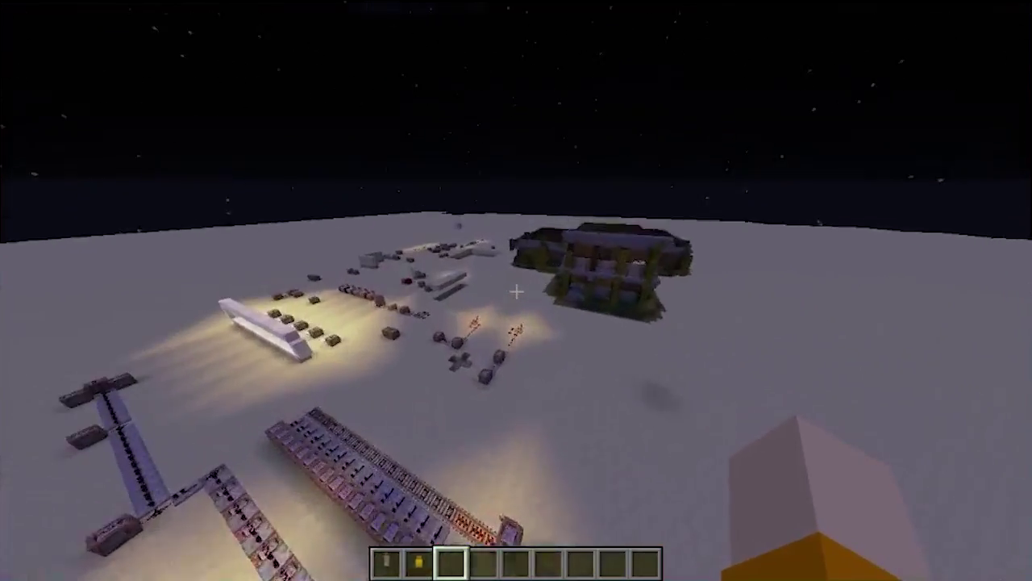
key("w")
key("2")
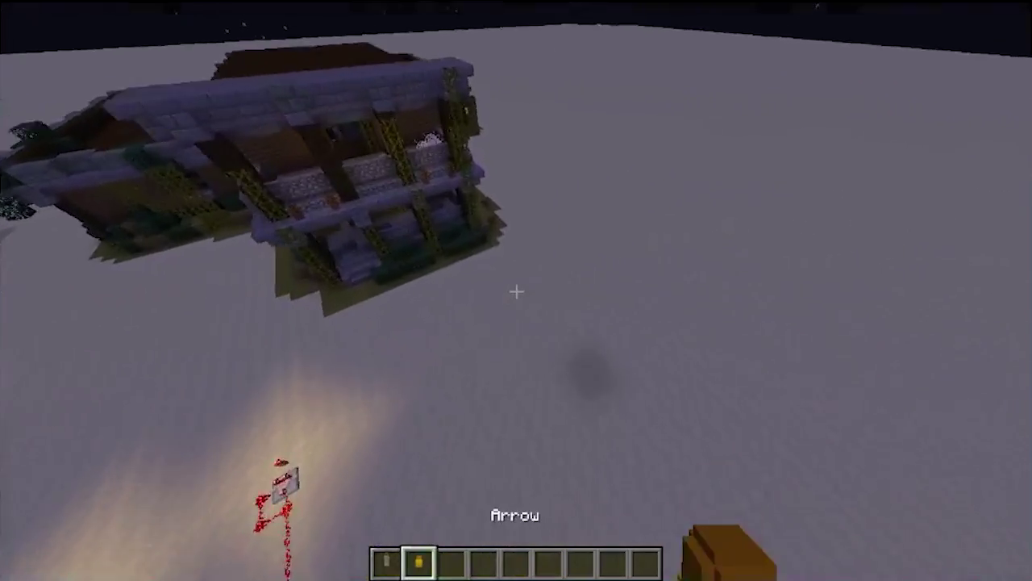
key("w")
key("shift")
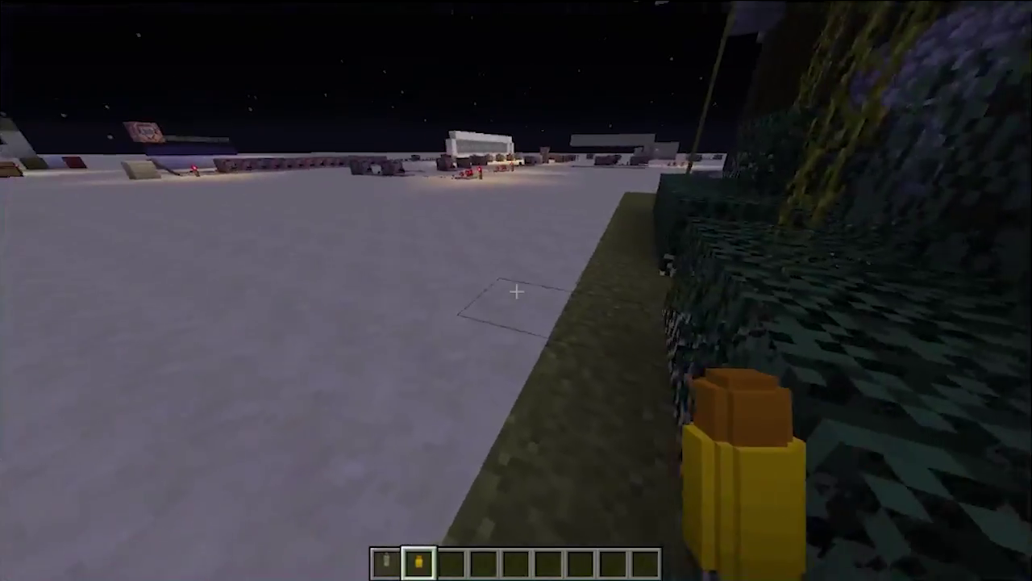
key("a")
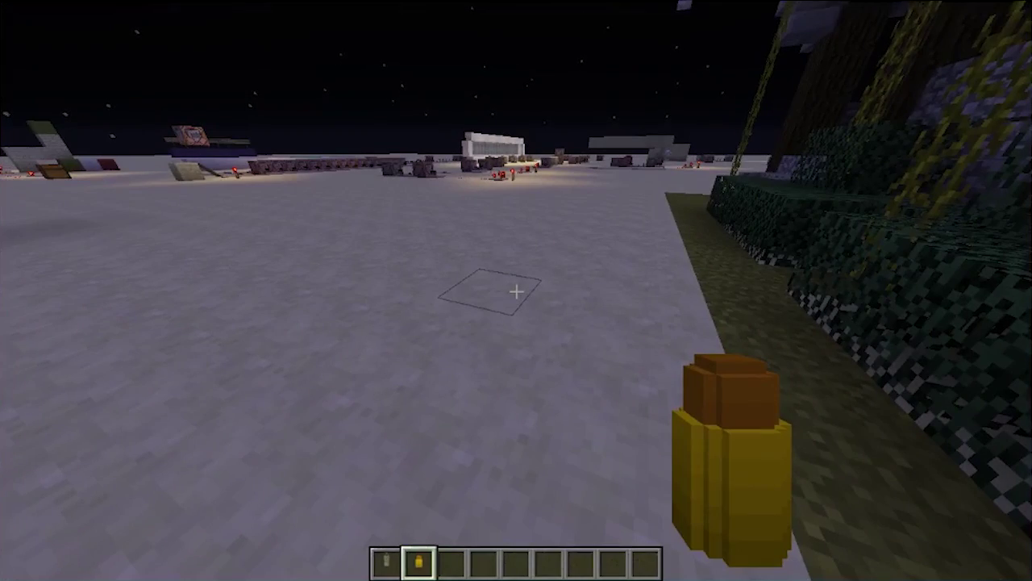
key("w")
scroll(516, 291, "down", 1)
scroll(516, 292, "up", 2)
scroll(516, 291, "down", 2)
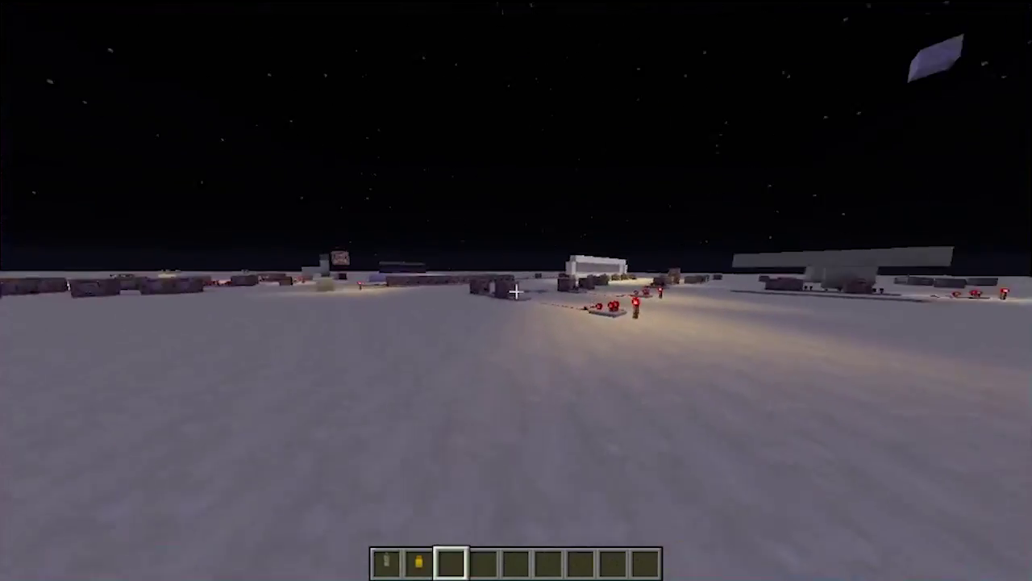
- Survey the rows of command blocks and repeaters, following the redstone line to its far end and back
key("w")
key("w")
key("space")
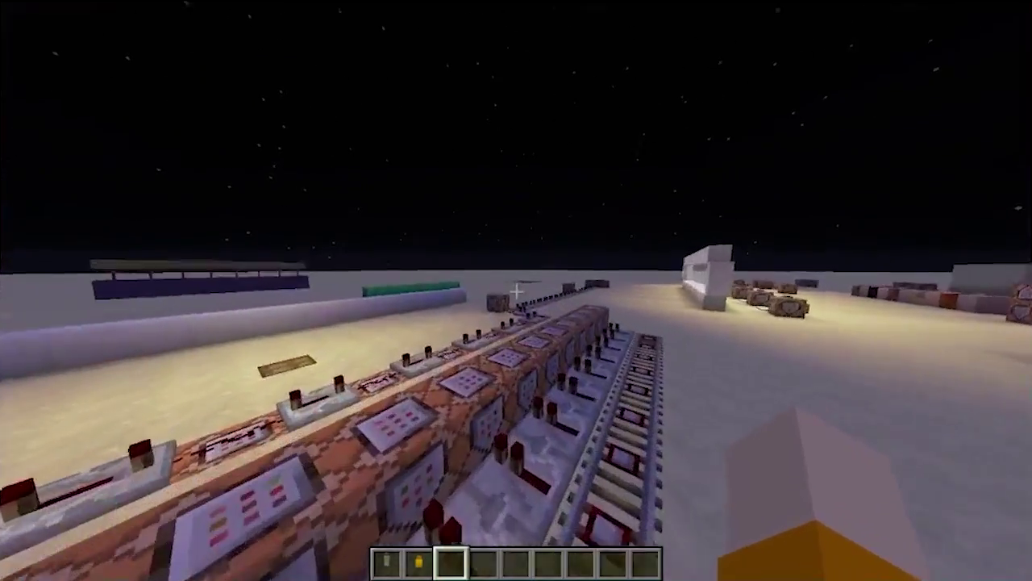
key("a")
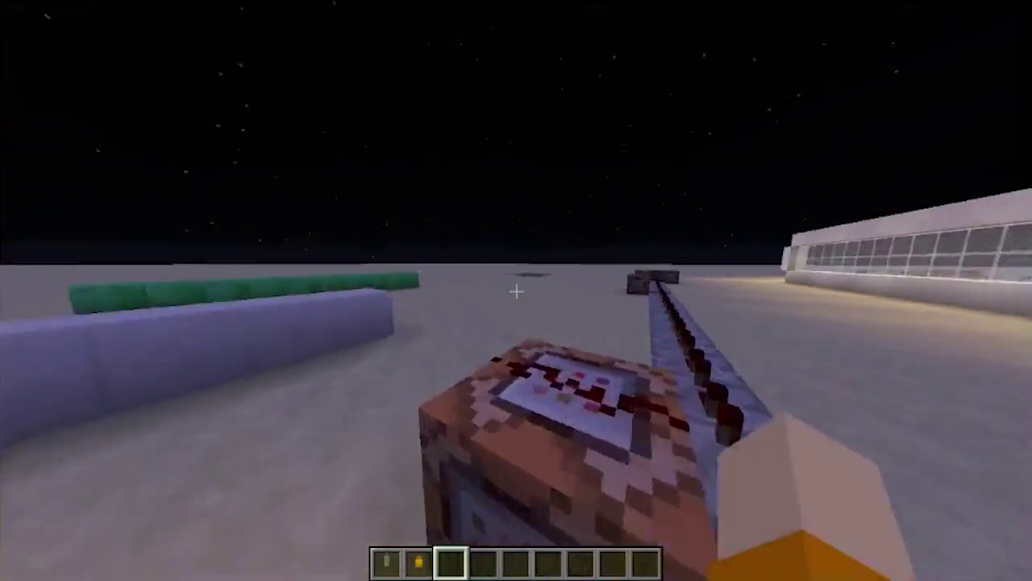
key("w")
key("w")
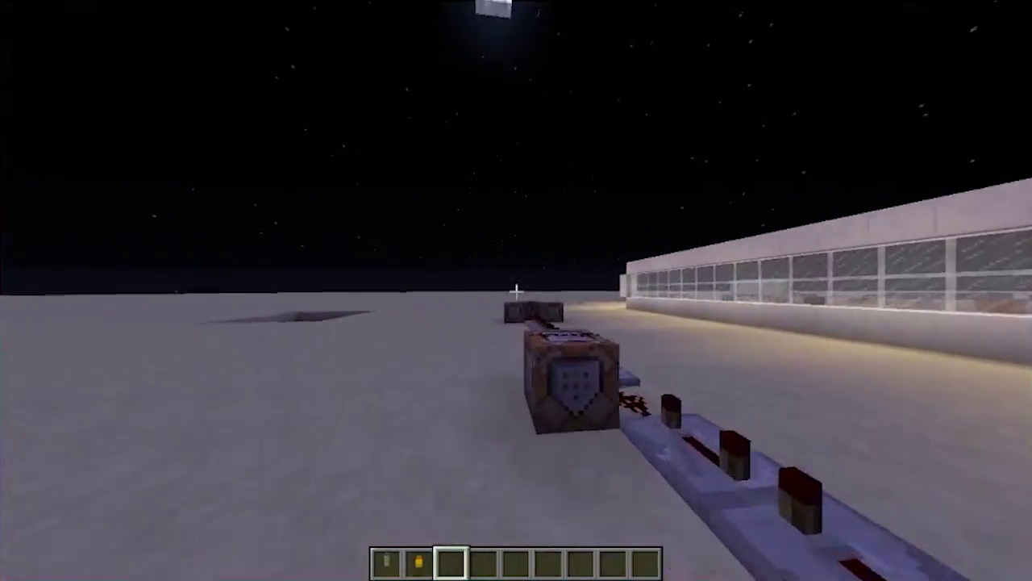
key("w")
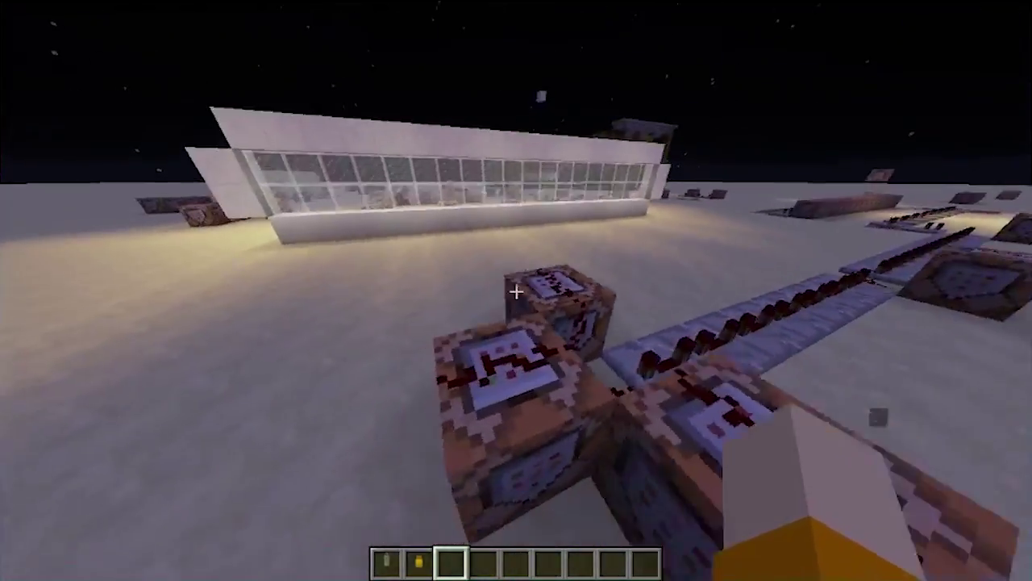
key("w")
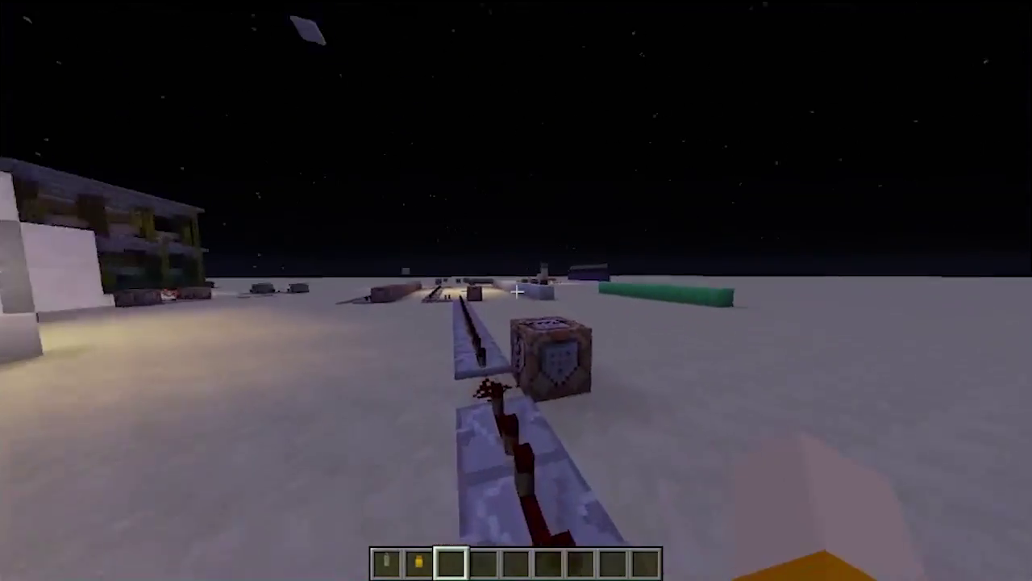
key("w")
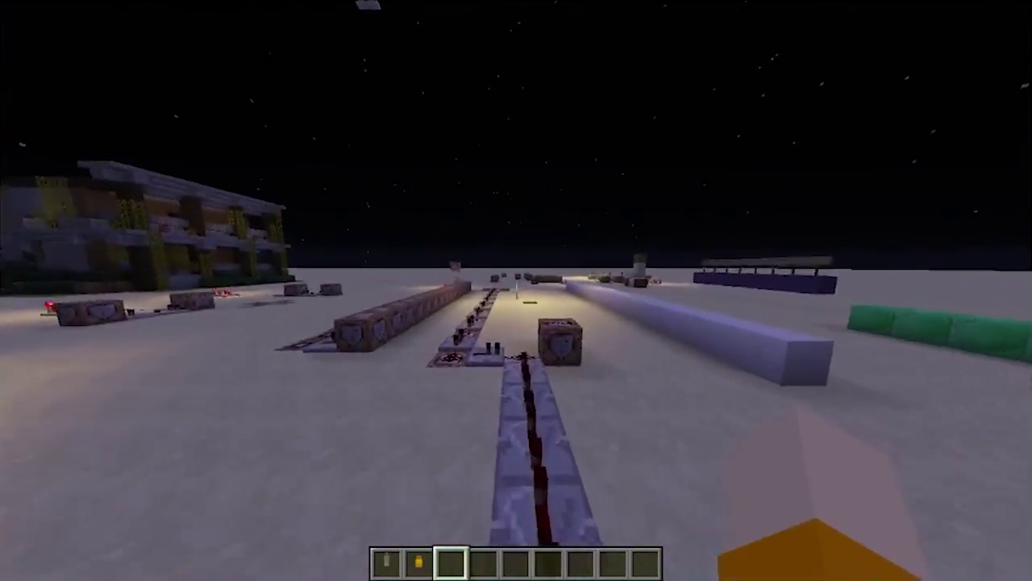
key("w")
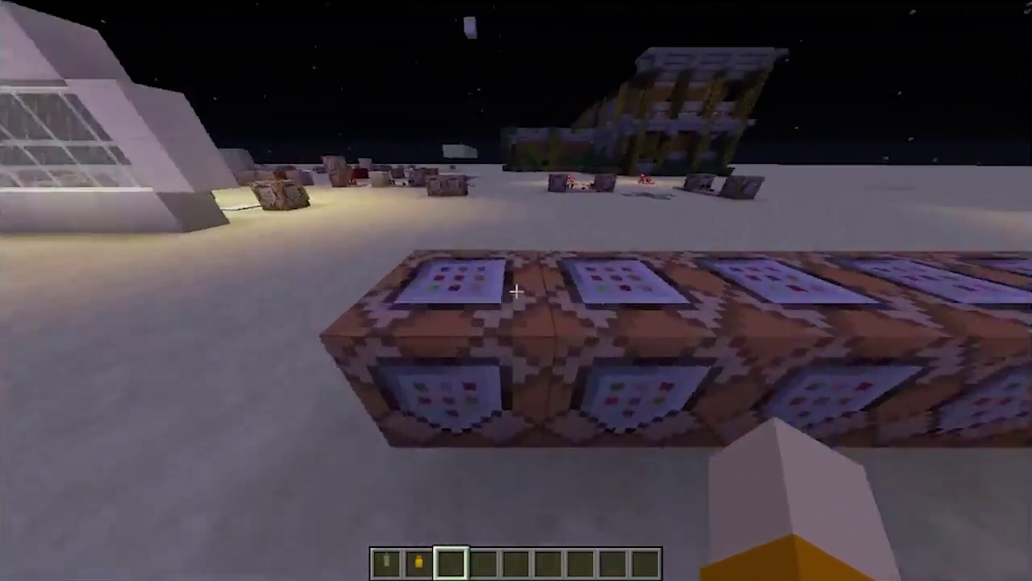
- Follow the rail track past the chest to examine the powered repeaters and sign-labelled command blocks
key("w")
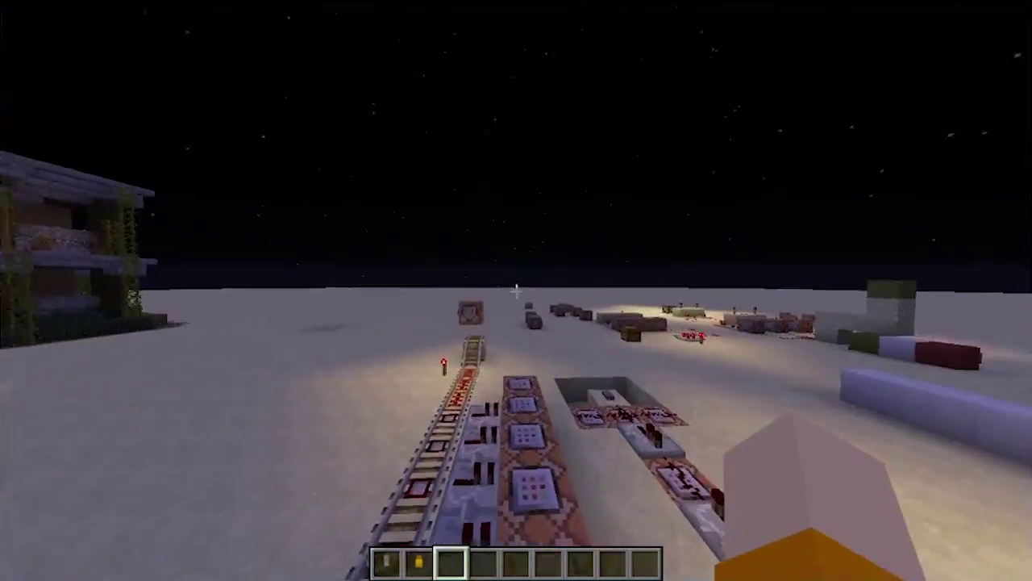
key("w")
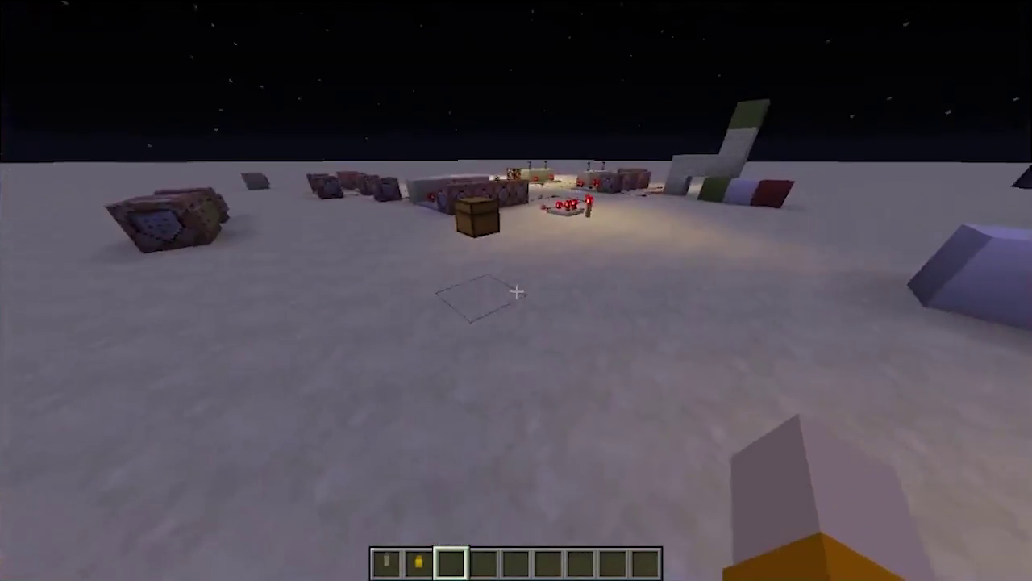
key("w")
key("w")
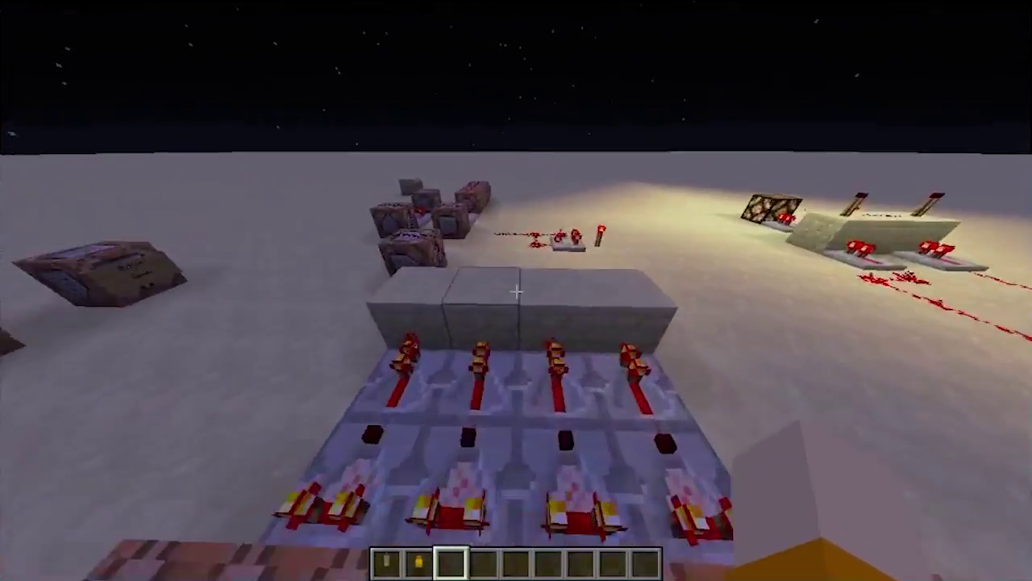
key("w")
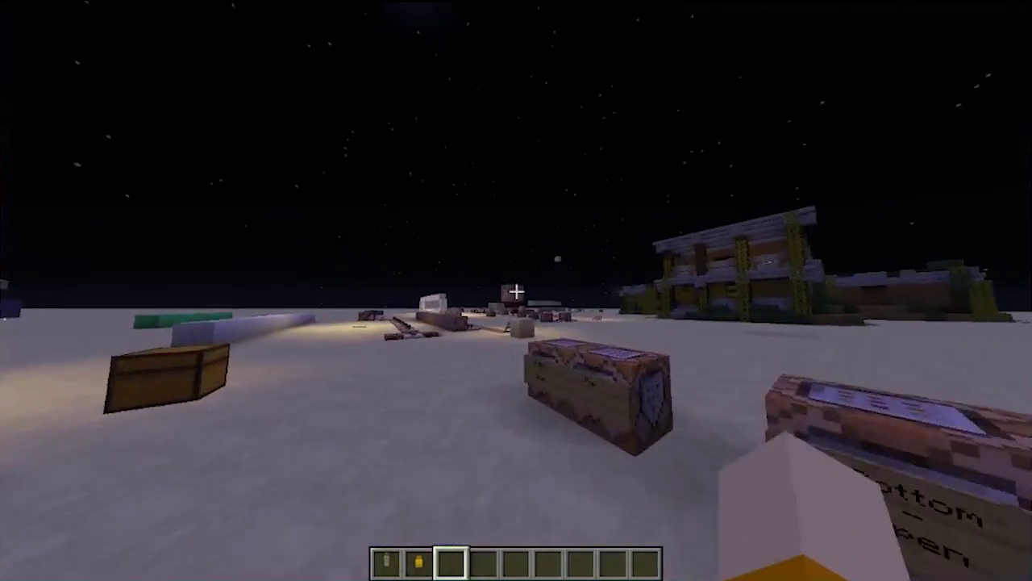
- Fly to the lone command block in front of the glass-fronted building and activate the button on its top
key("w")
key("space")
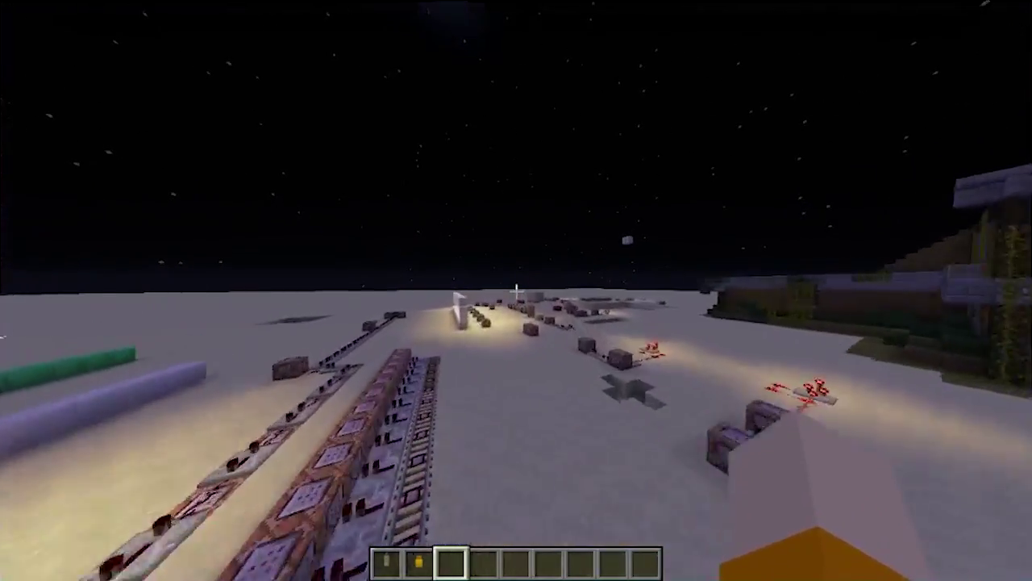
key("w")
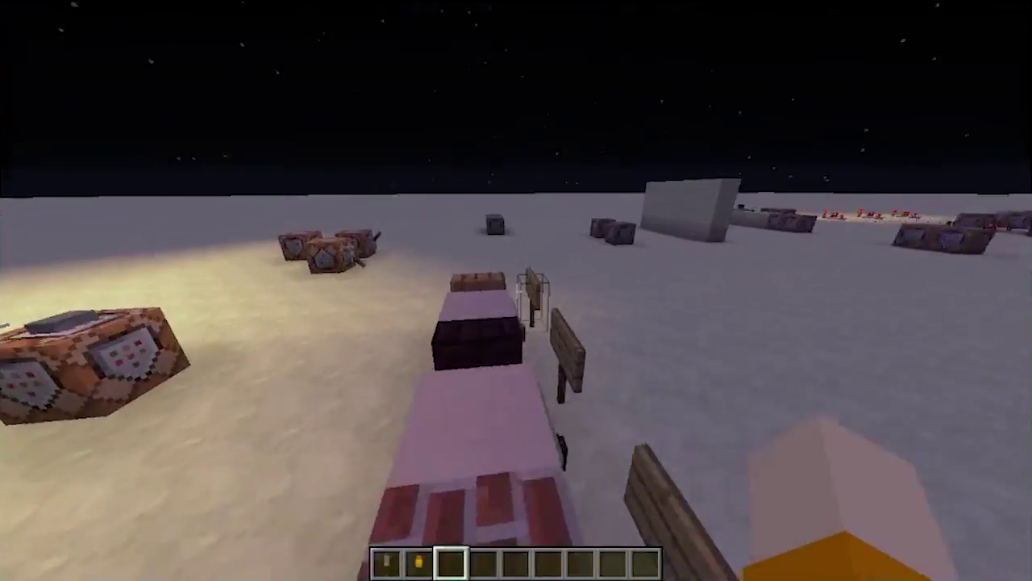
key("w")
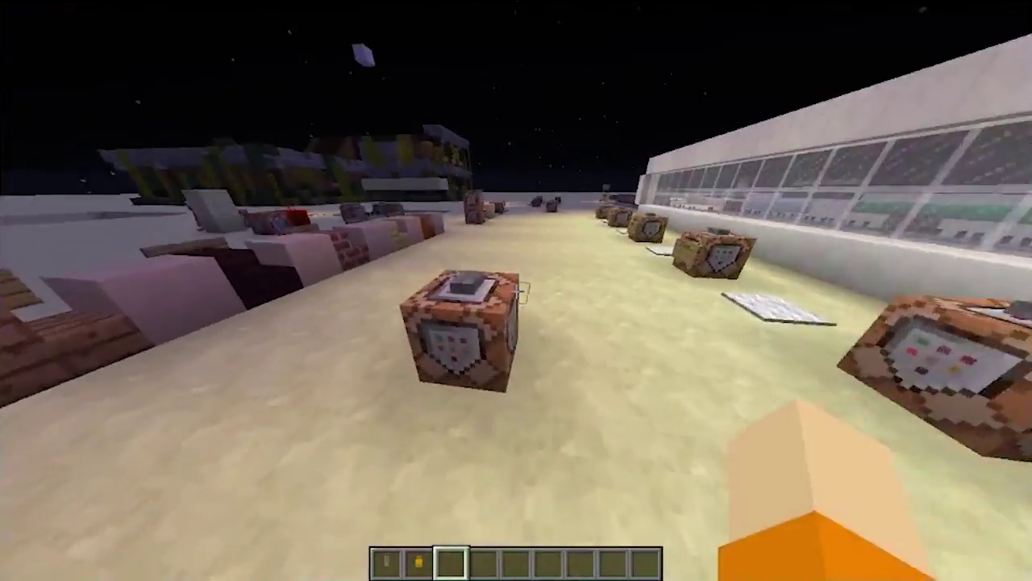
key("w")
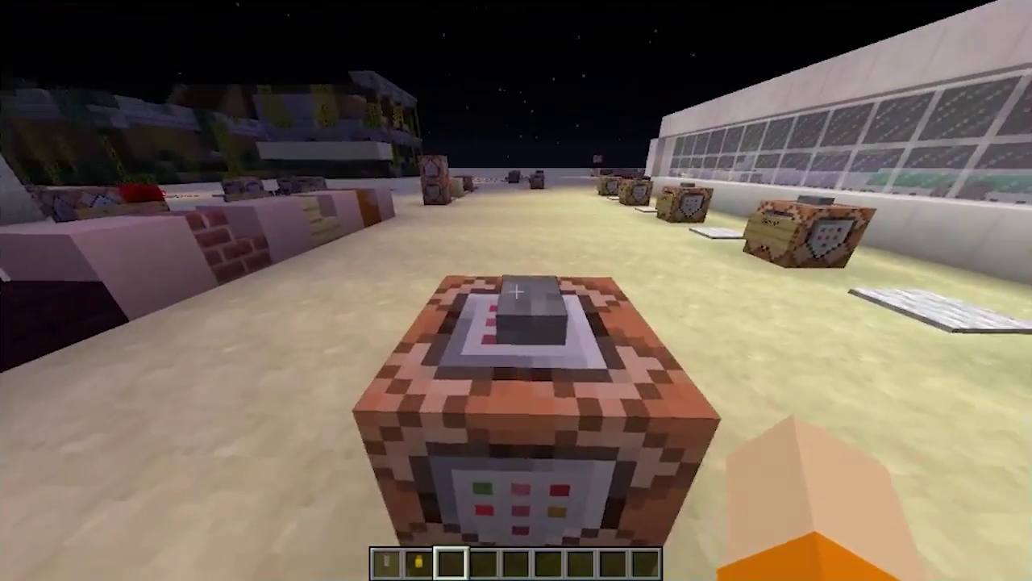
right_click(517, 291)
- Rise above the command-block area, equip the bow and swing it to view the revolver model
key("s")
key("space")
key("space")
key("1")
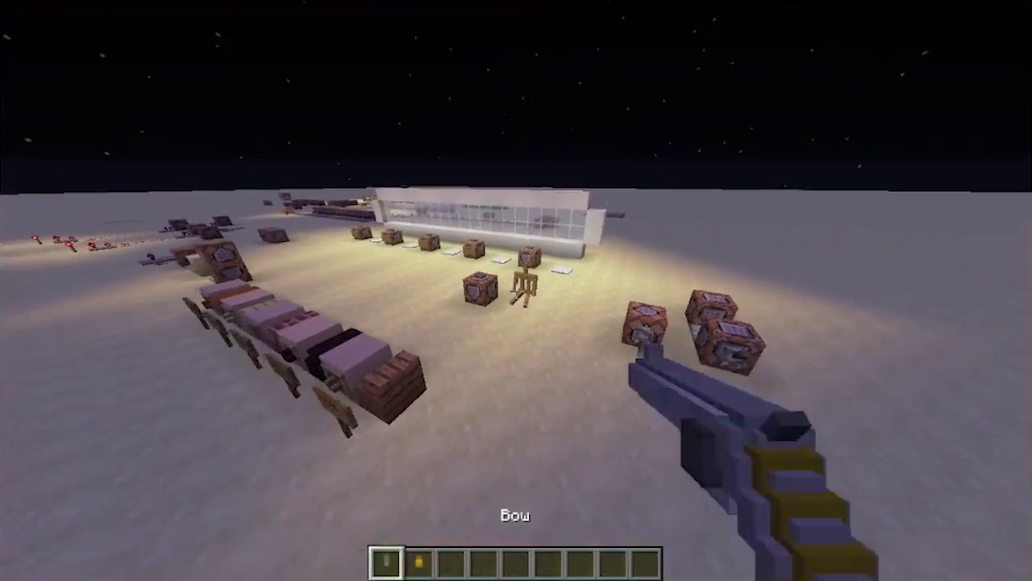
left_click(516, 290)
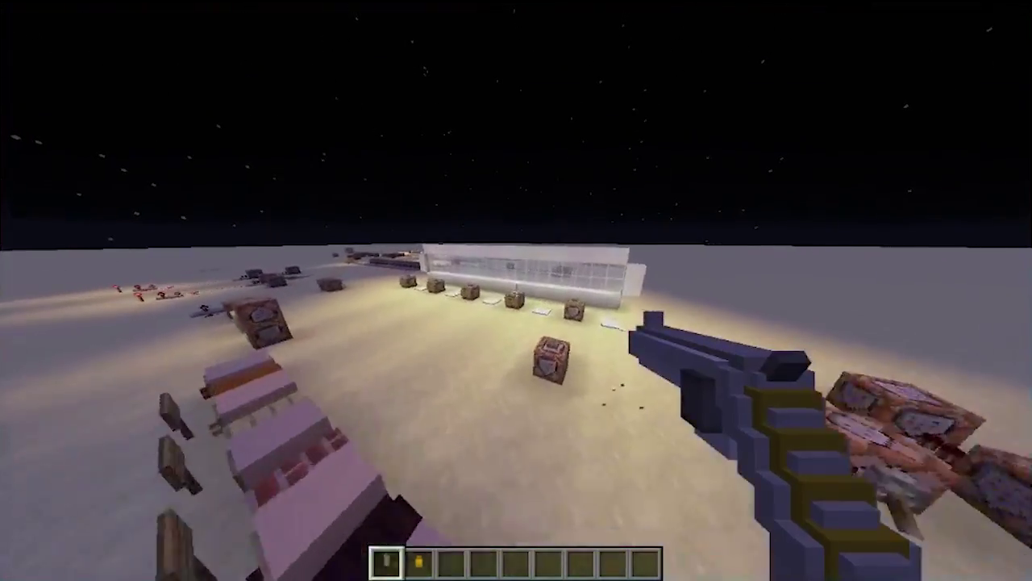
key("3")
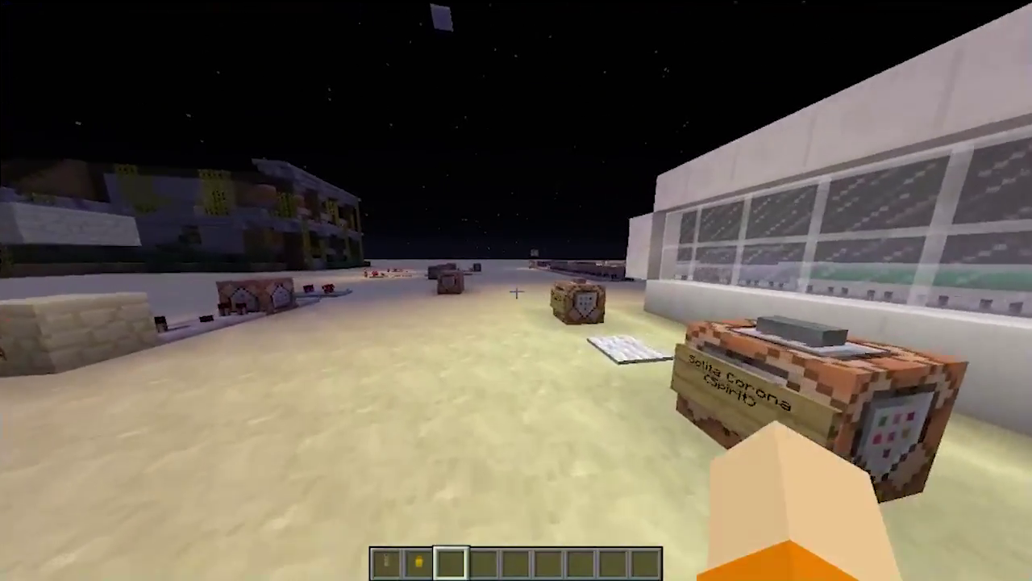
key("w")
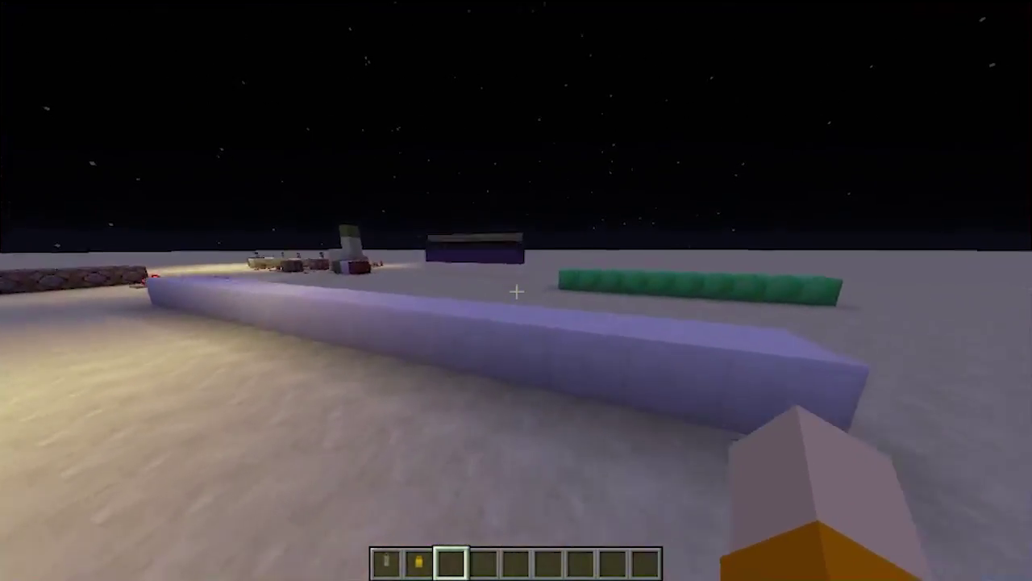
key("w")
key("space")
key("space")
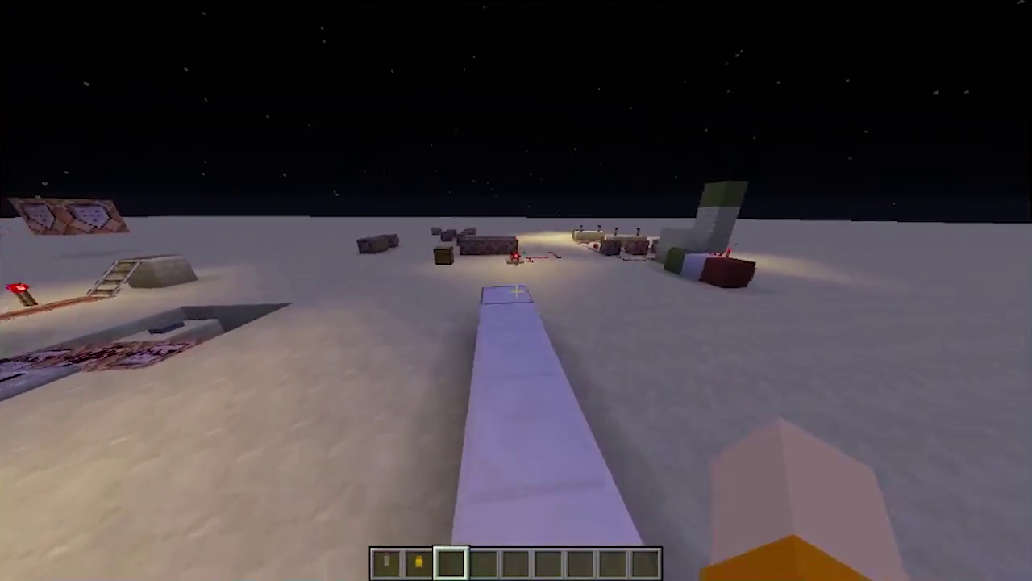